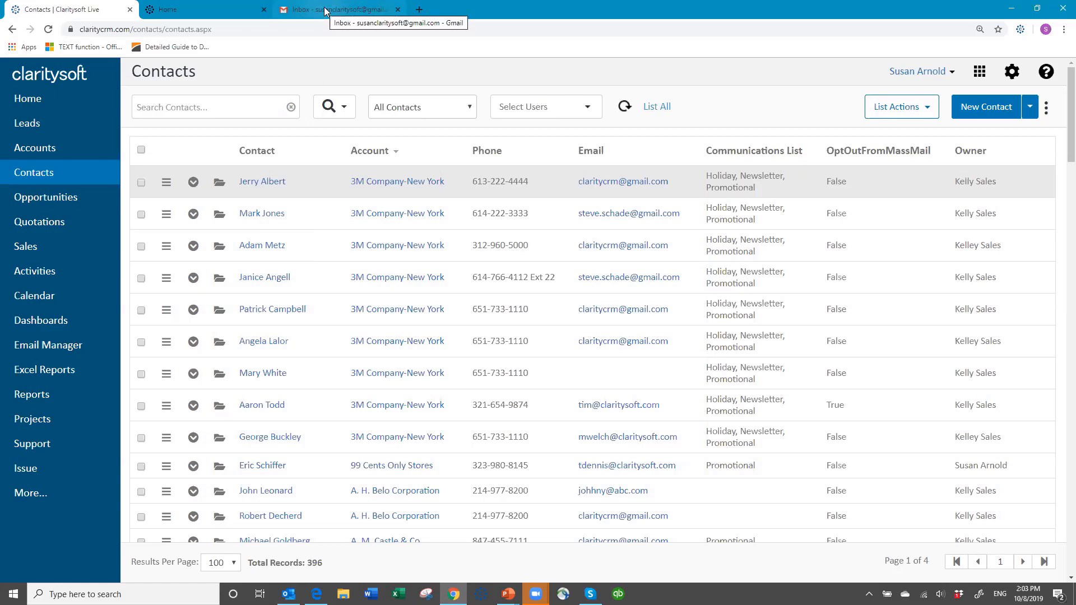
# In Gmail, untick Account as a save location in the Claritysoft extension and log out of the extension.
pyautogui.click(325, 10)
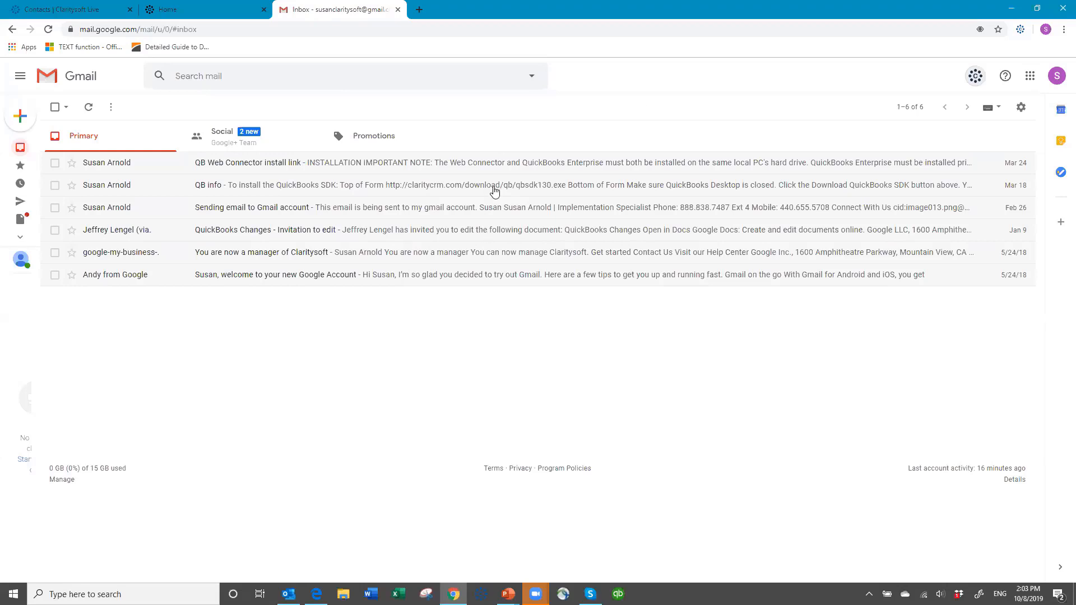
pyautogui.click(975, 77)
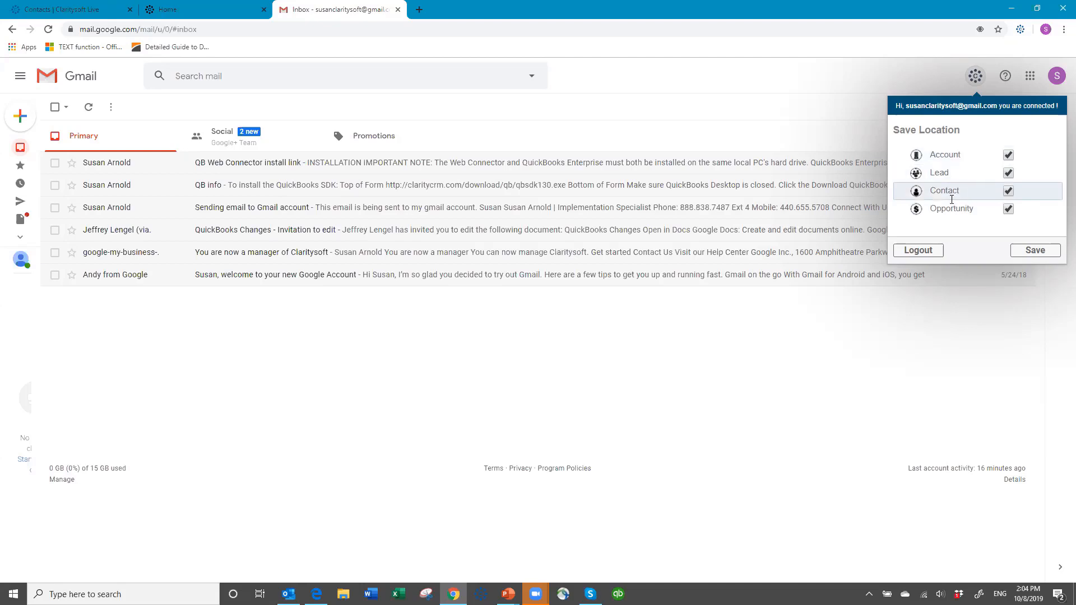
pyautogui.click(1008, 155)
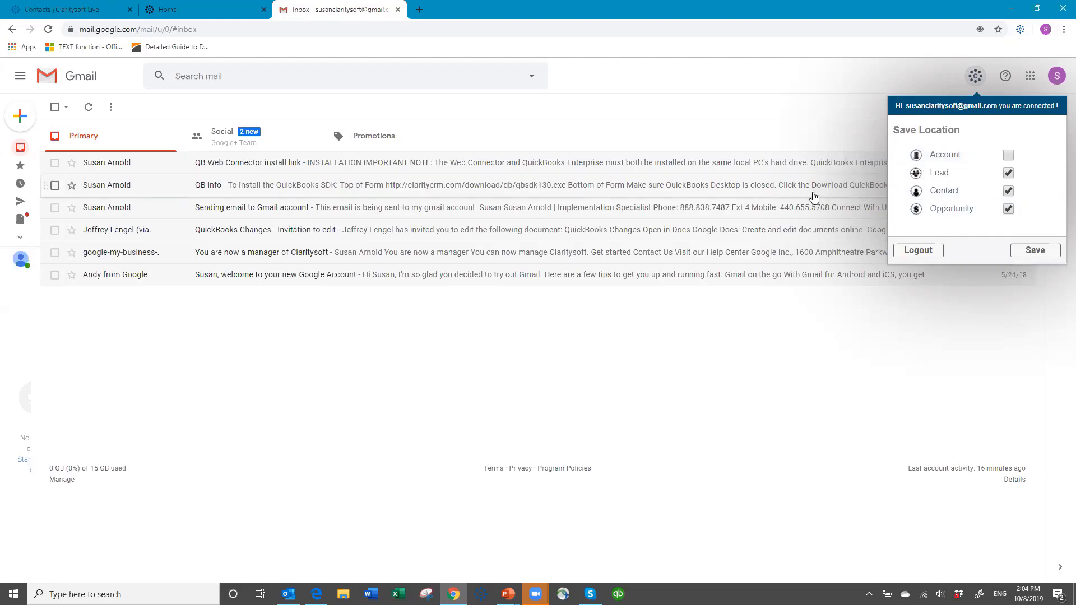
pyautogui.click(916, 252)
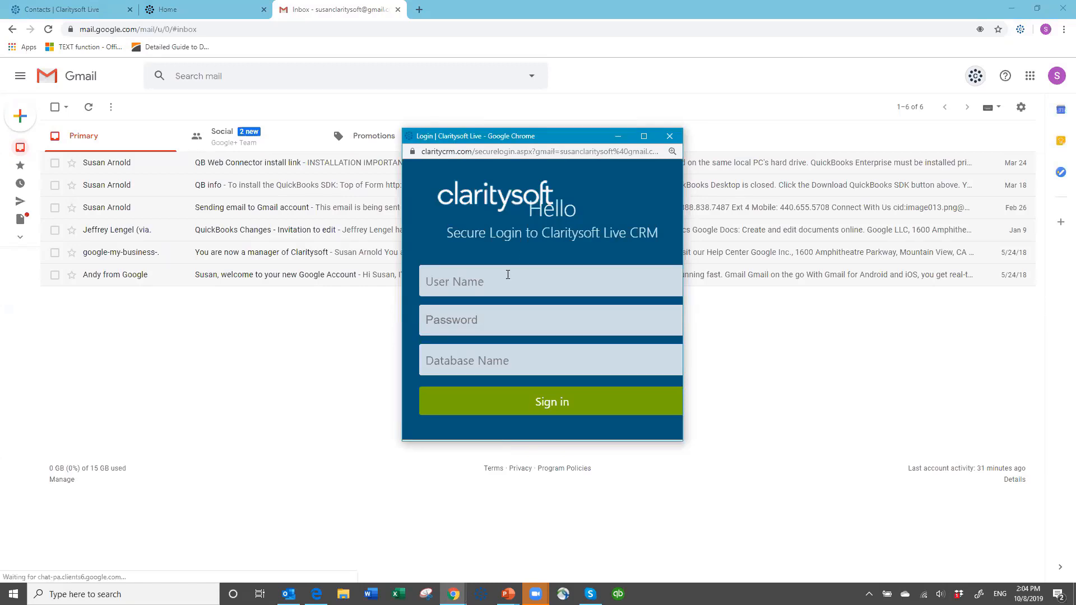
# Log back into Claritysoft Live with the user name, the account password and database name demothnew.
pyautogui.click(474, 284)
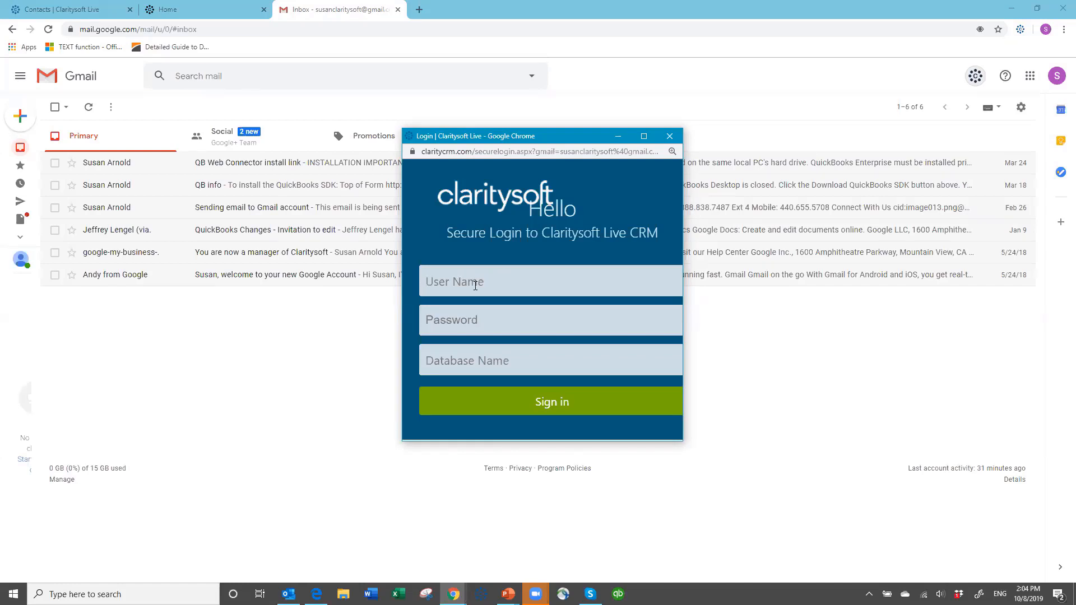
pyautogui.write('susan')
pyautogui.press('Tab')
pyautogui.write('•••••••')
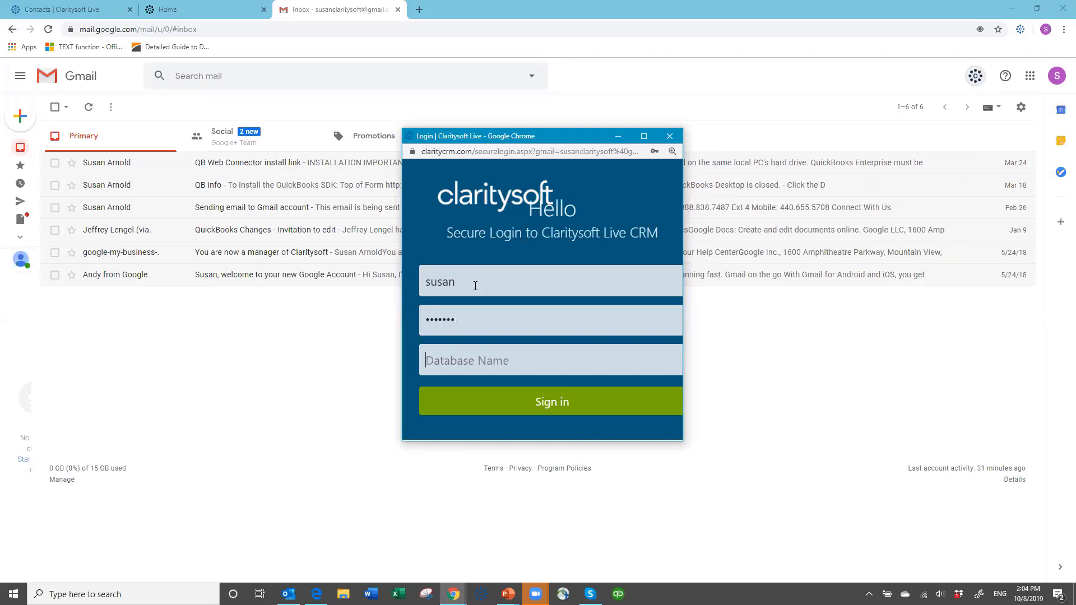
pyautogui.write('demothnew')
pyautogui.press('Return')
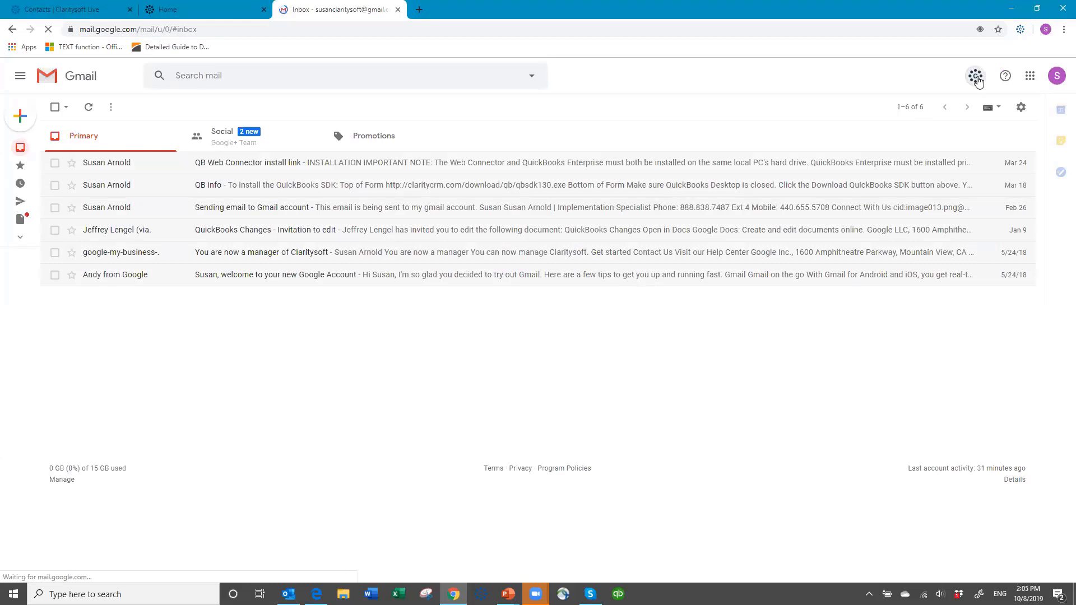
# Review the extension's save locations, then start a new message addressed to the contact's claritysoft.com e-mail.
pyautogui.click(977, 79)
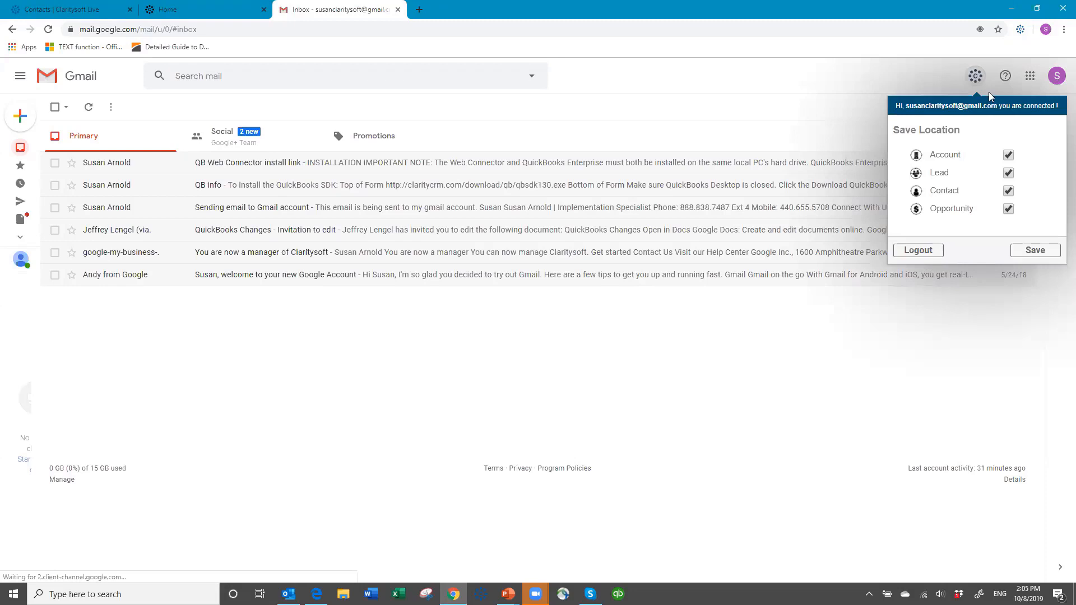
pyautogui.click(788, 90)
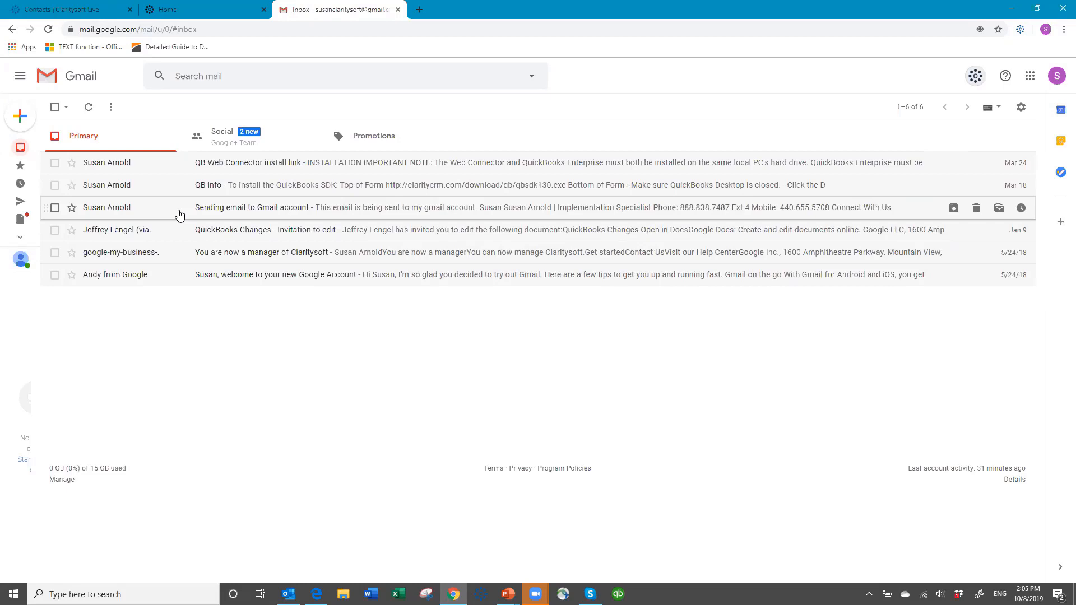
pyautogui.click(20, 120)
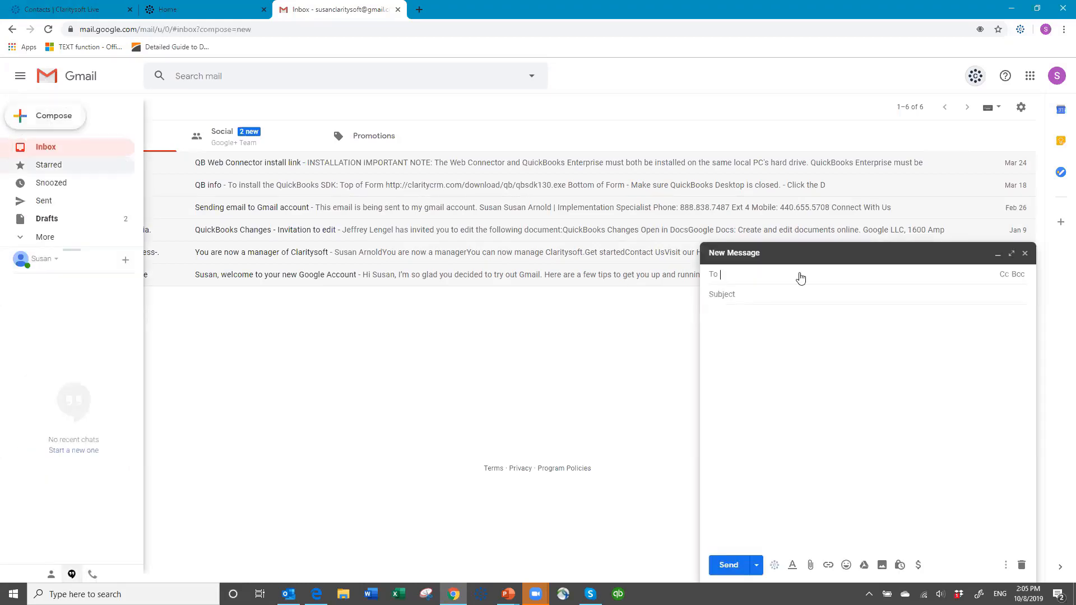
pyautogui.write('susan')
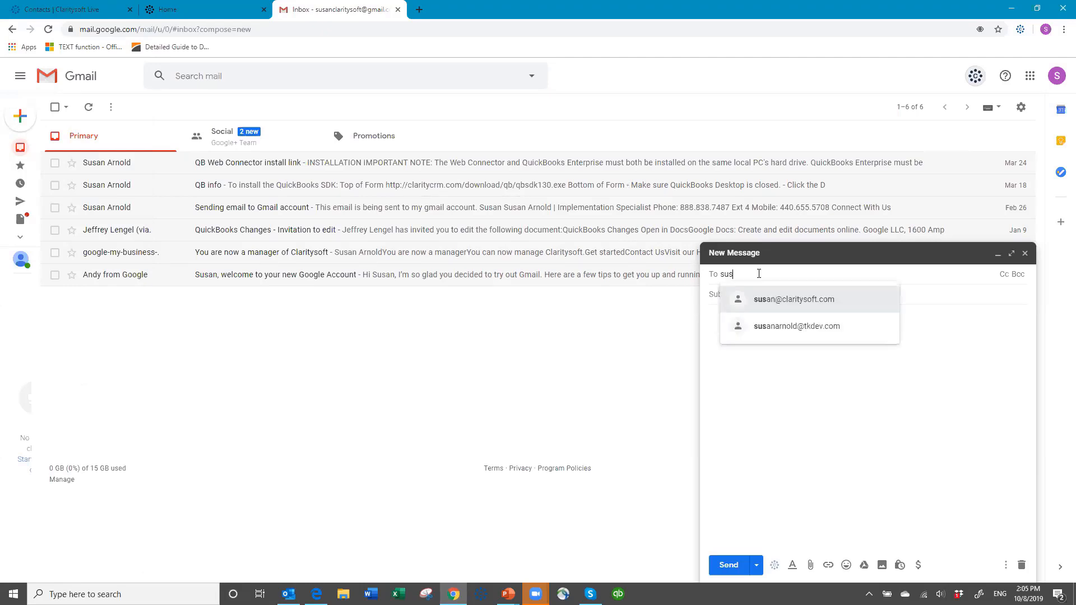
pyautogui.click(799, 306)
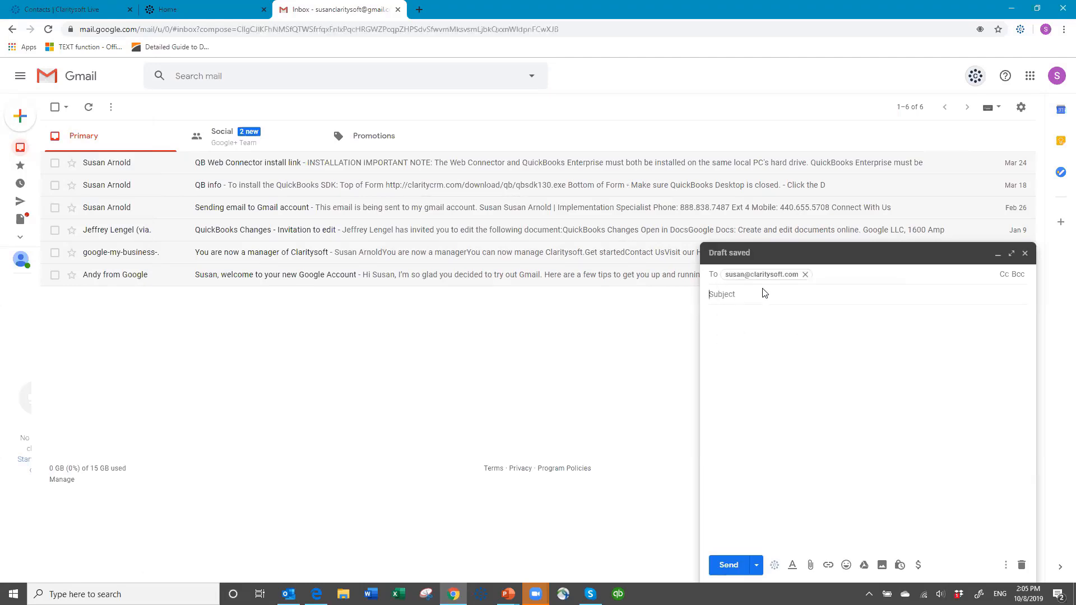
# Enter the subject Email sent from gmail on 10/8/2019.
pyautogui.write('Email sent fro')
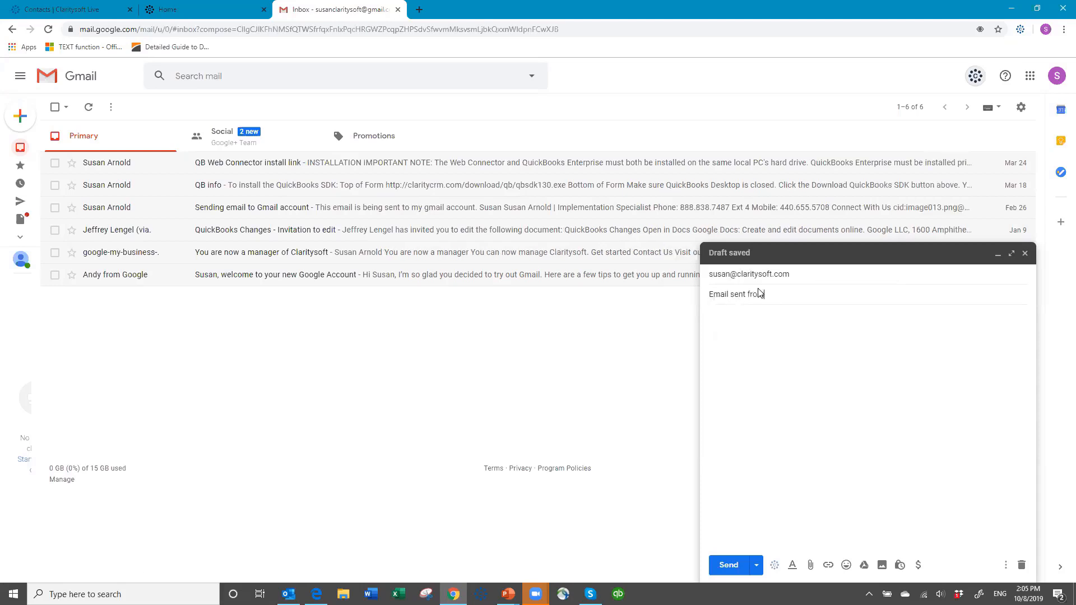
pyautogui.write('m gmail on 10/8/2019')
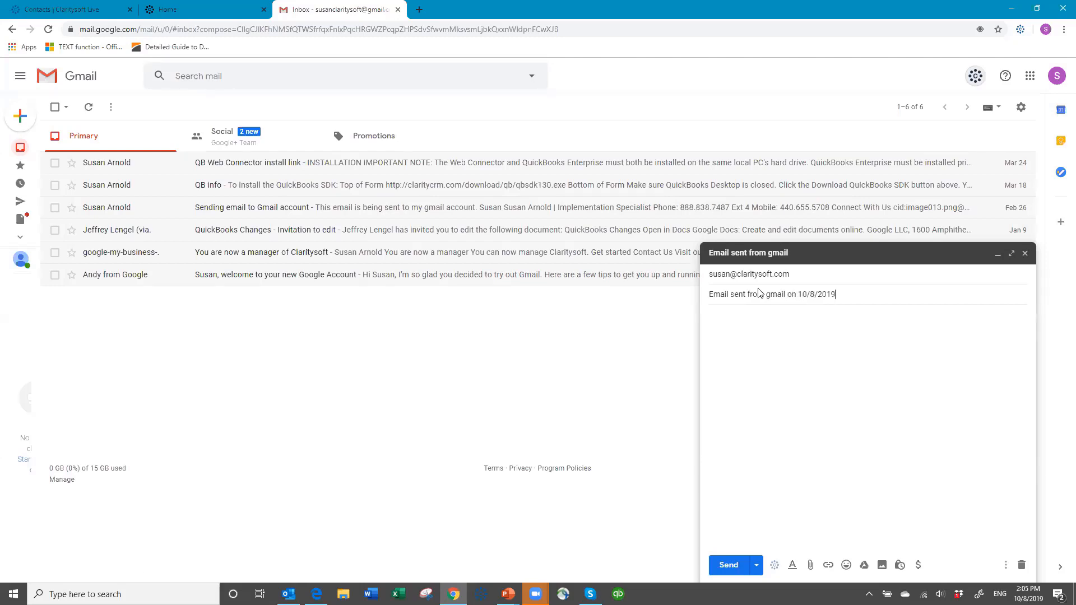
# Write the message body email sent from gmail.
pyautogui.click(724, 324)
pyautogui.write('em')
pyautogui.write('sent')
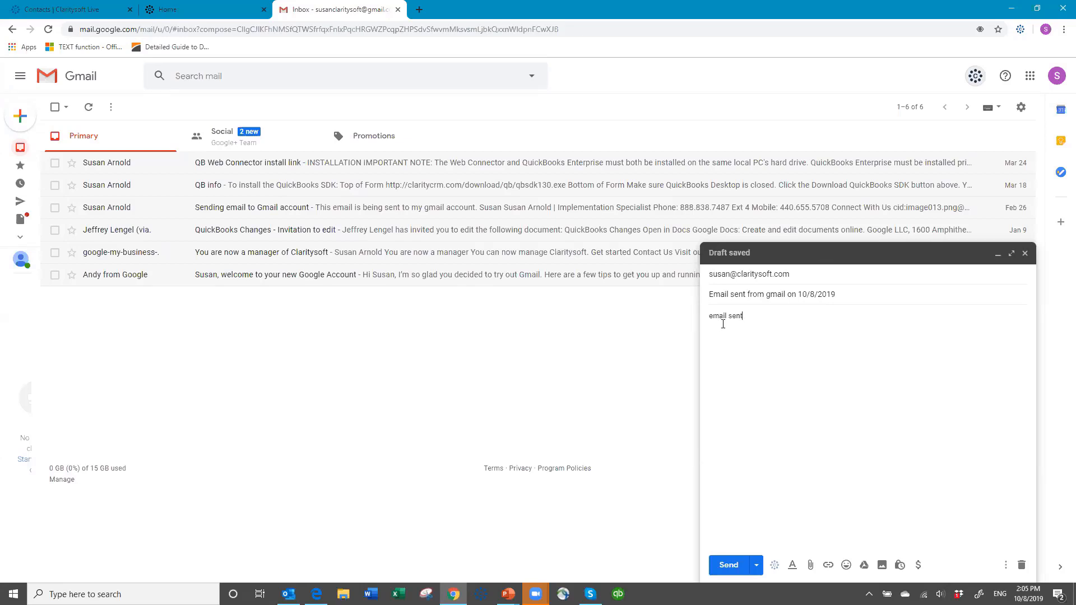
pyautogui.write(' from gmail')
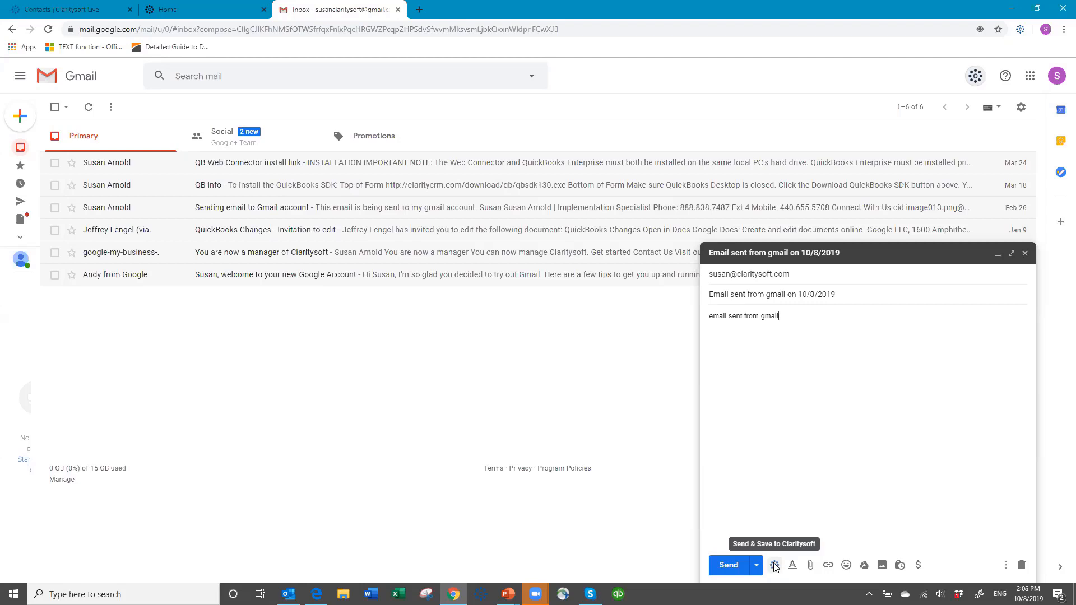
# Use Send & Save to Claritysoft and choose to save the message to Contacts.
pyautogui.click(775, 567)
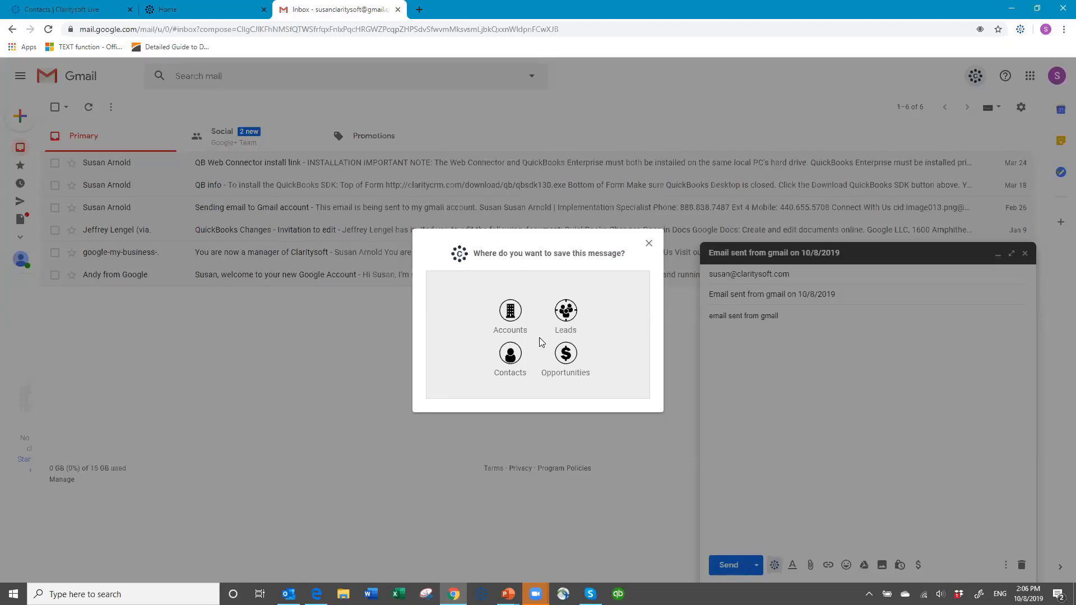
pyautogui.click(511, 354)
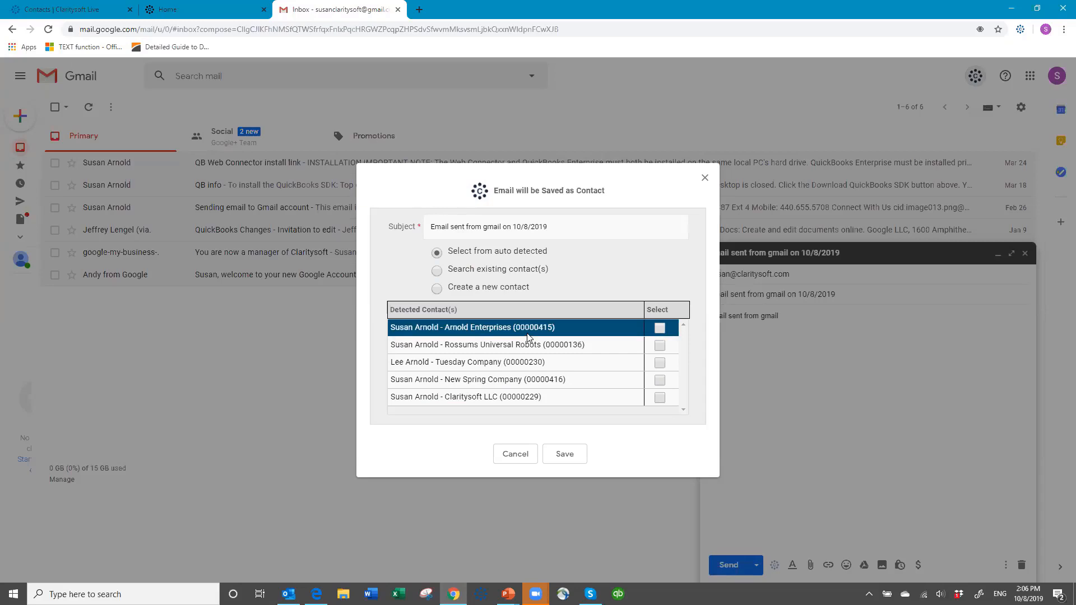
pyautogui.click(437, 271)
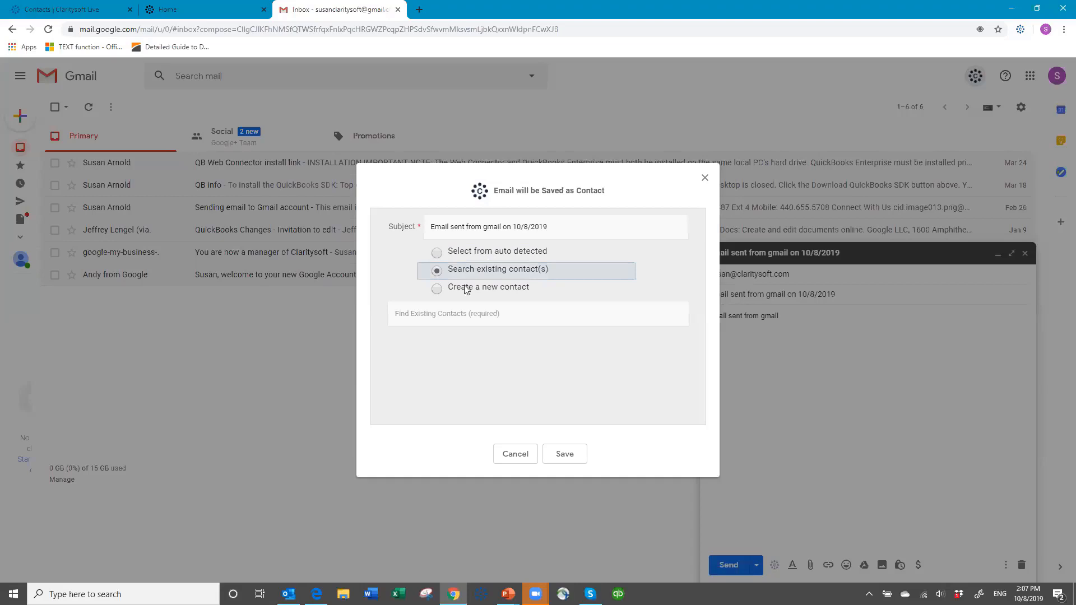
pyautogui.click(415, 317)
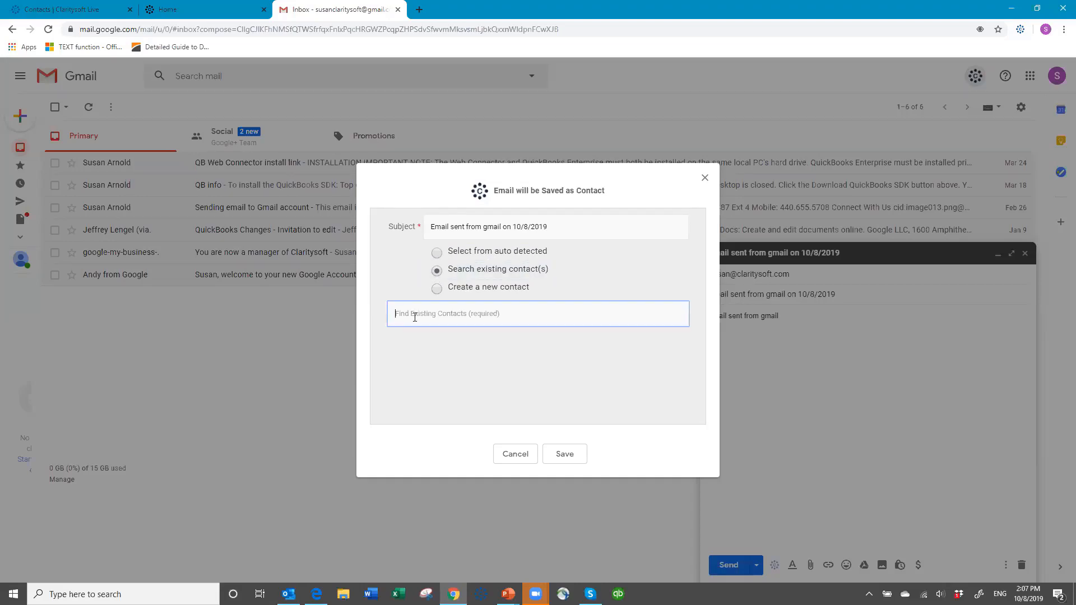
pyautogui.write('georg')
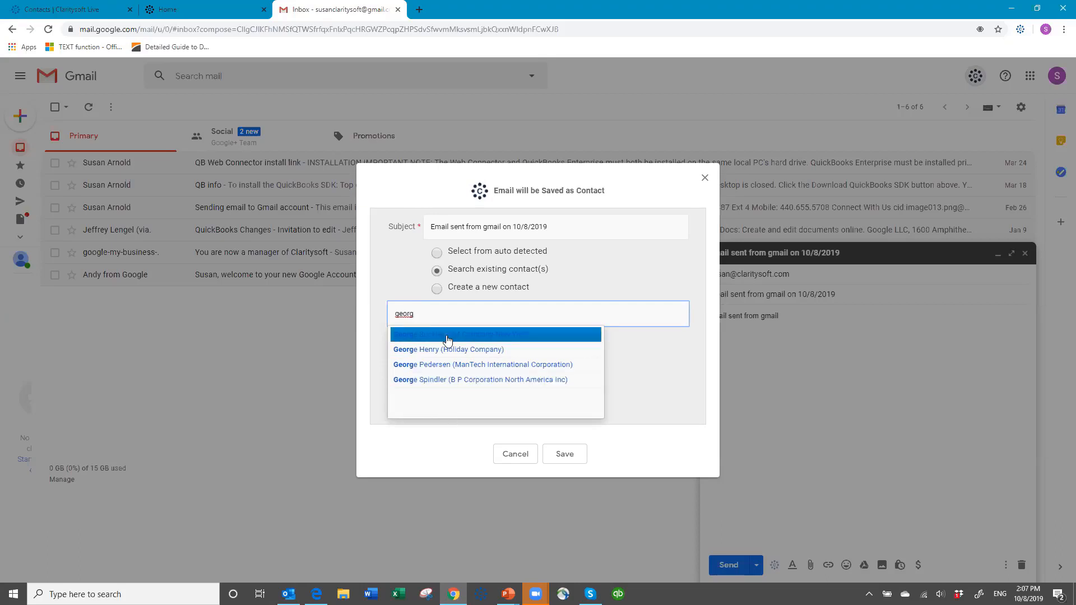
pyautogui.press('BackSpace')
pyautogui.press('BackSpace')
pyautogui.press('BackSpace')
pyautogui.press('BackSpace')
pyautogui.press('BackSpace')
pyautogui.click(439, 289)
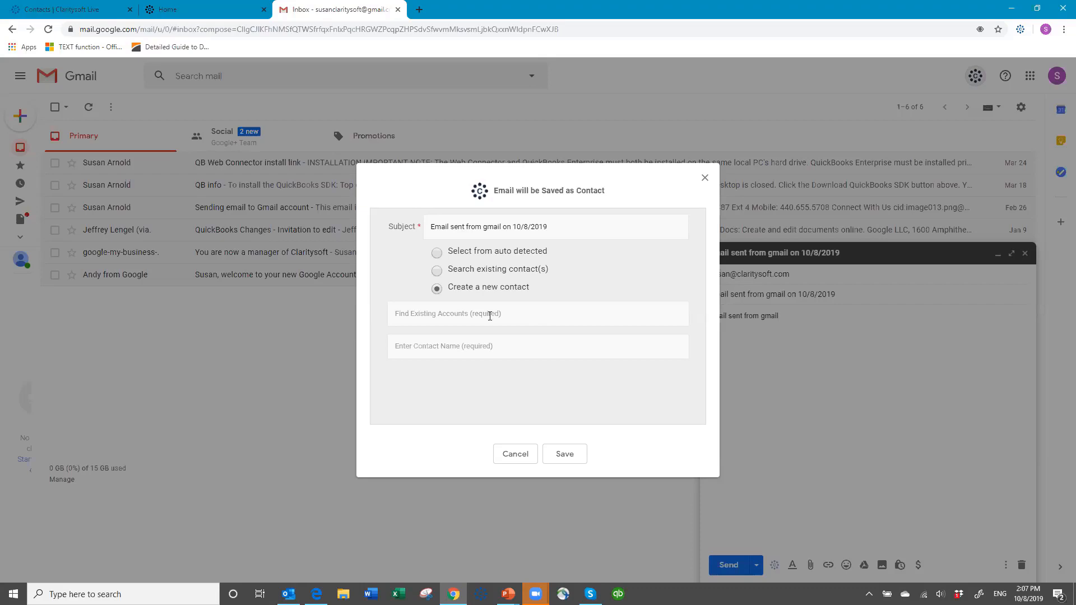
pyautogui.click(438, 254)
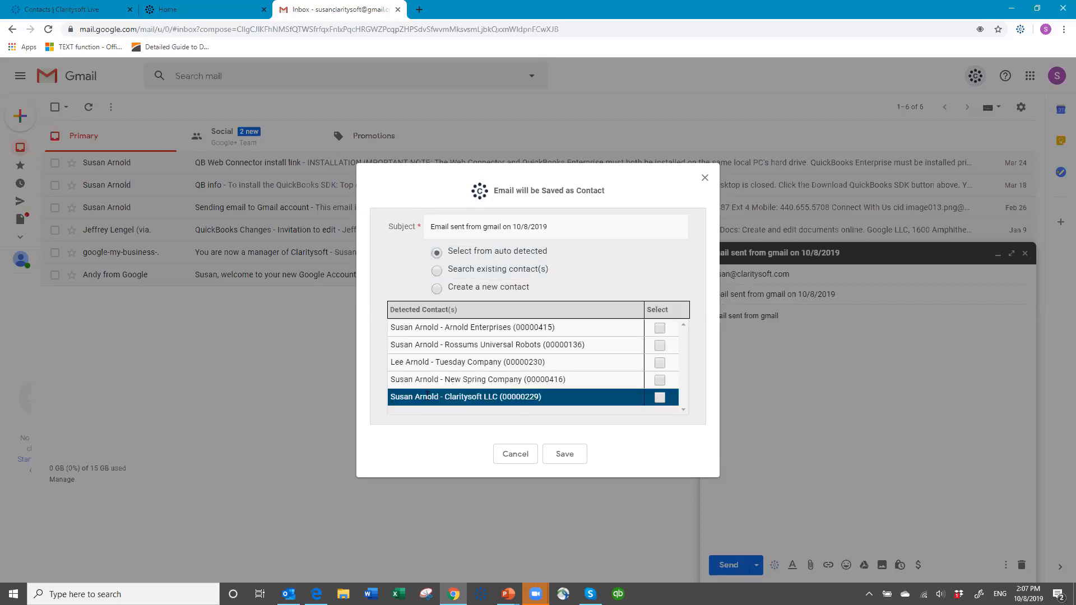
# Tick the auto-detected contact at Claritysoft LLC, save and send the email, then open the Sent folder.
pyautogui.click(660, 399)
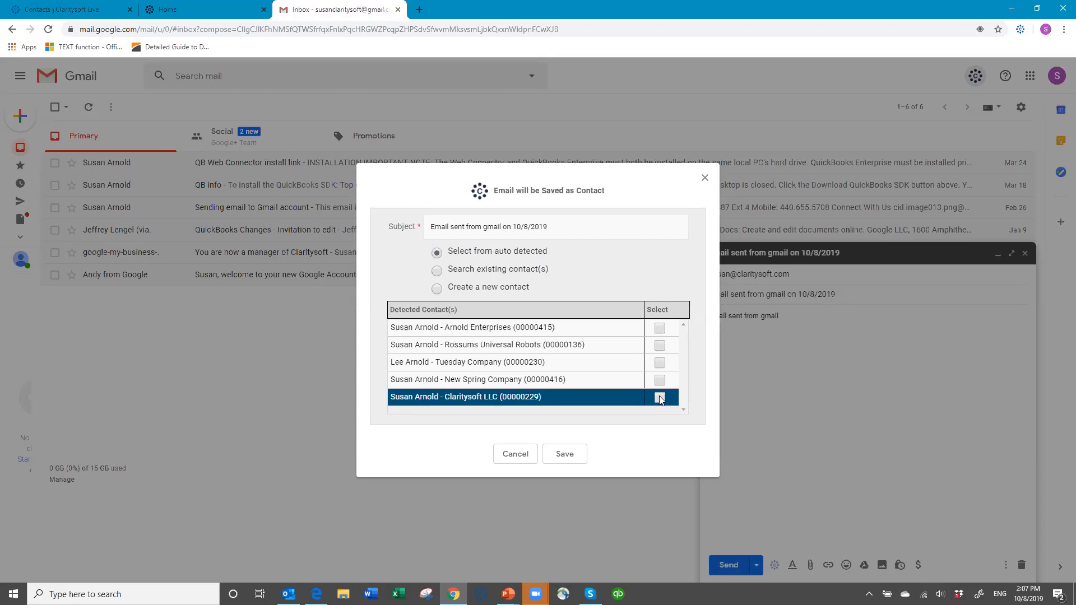
pyautogui.click(560, 463)
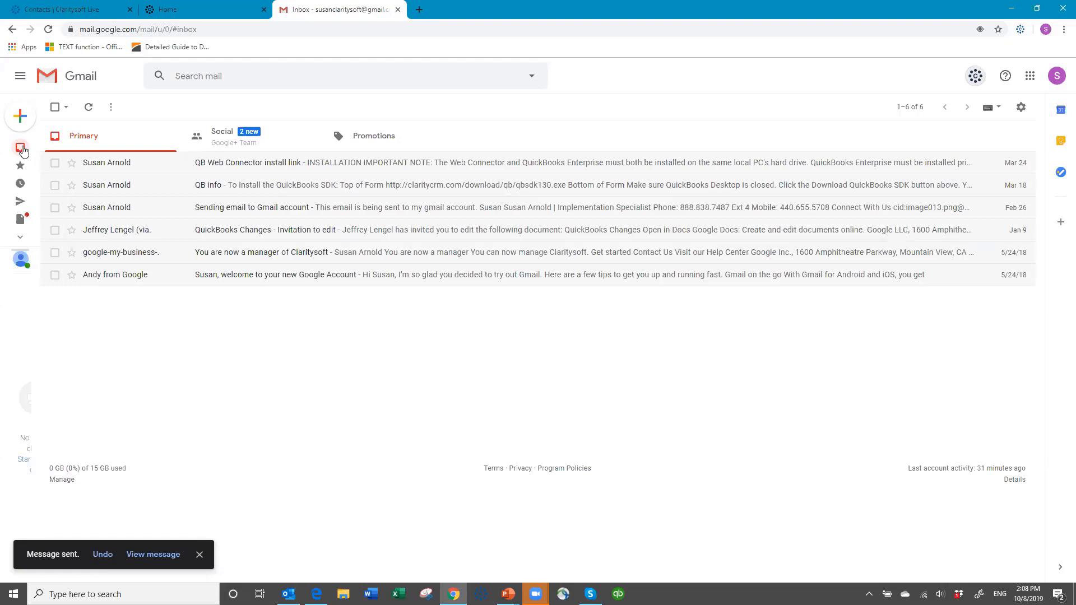
pyautogui.moveTo(23, 150)
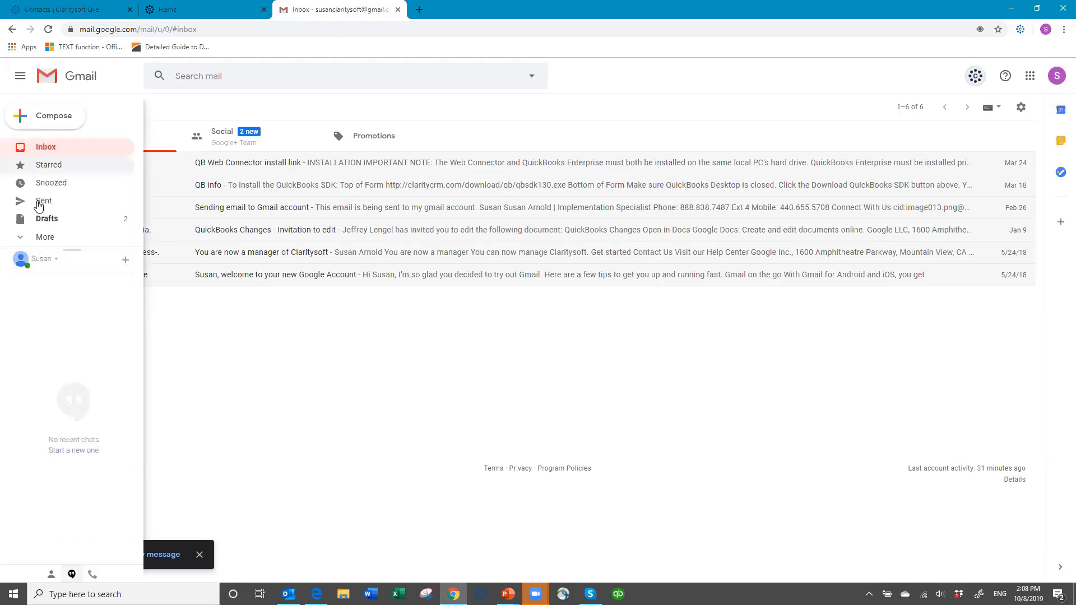
pyautogui.click(48, 203)
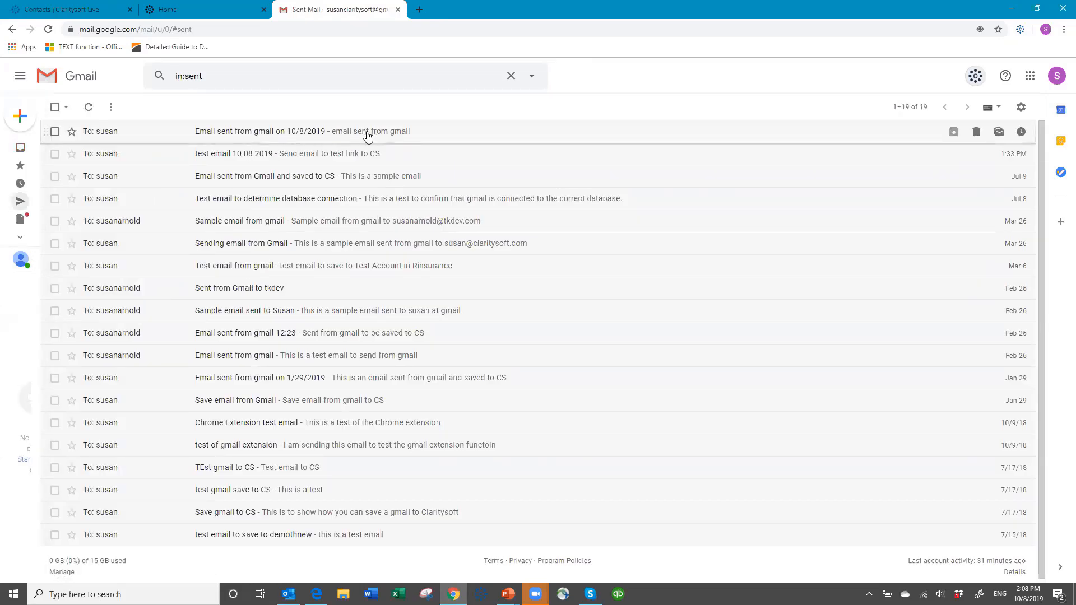
# Switch to the Claritysoft Contacts page and search contacts for the contact's first name.
pyautogui.click(62, 10)
pyautogui.click(213, 107)
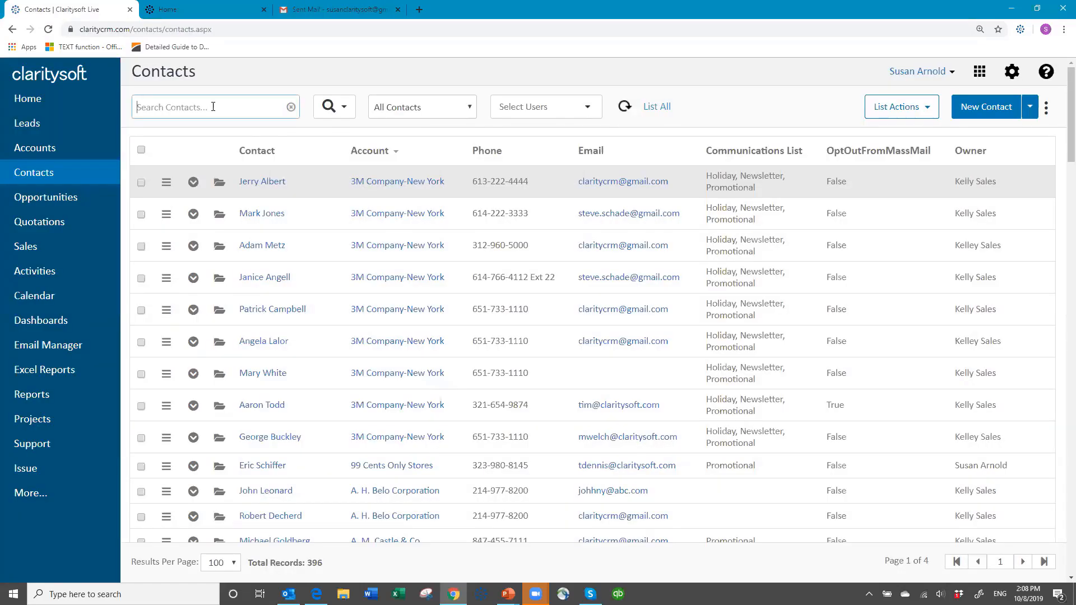
pyautogui.write('susan')
pyautogui.press('Return')
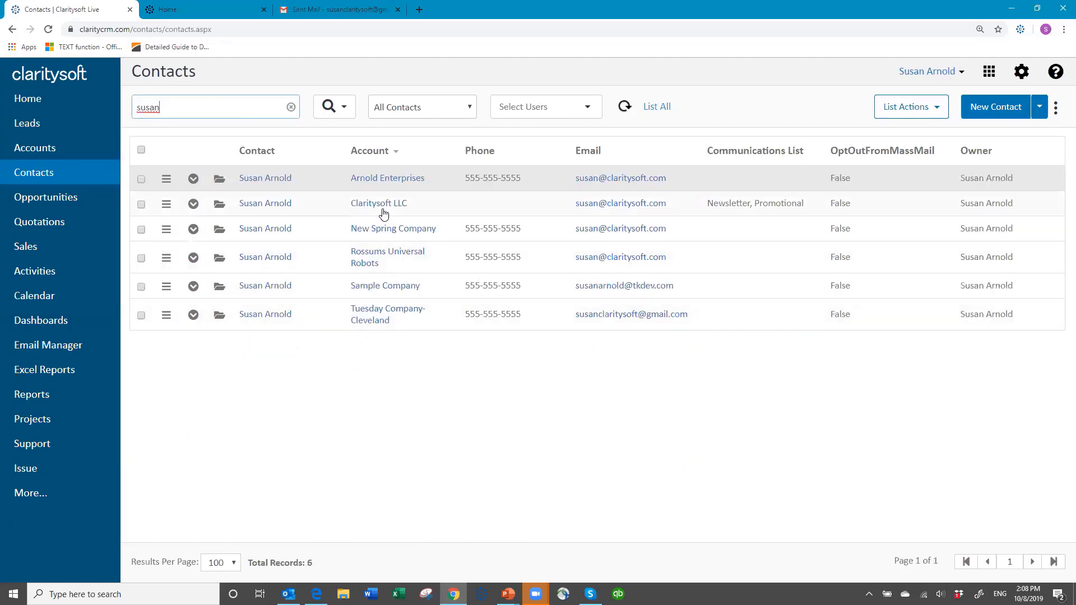
# Review the saved email in the Claritysoft LLC contact's closed activities, then close the Home browser tab.
pyautogui.click(192, 204)
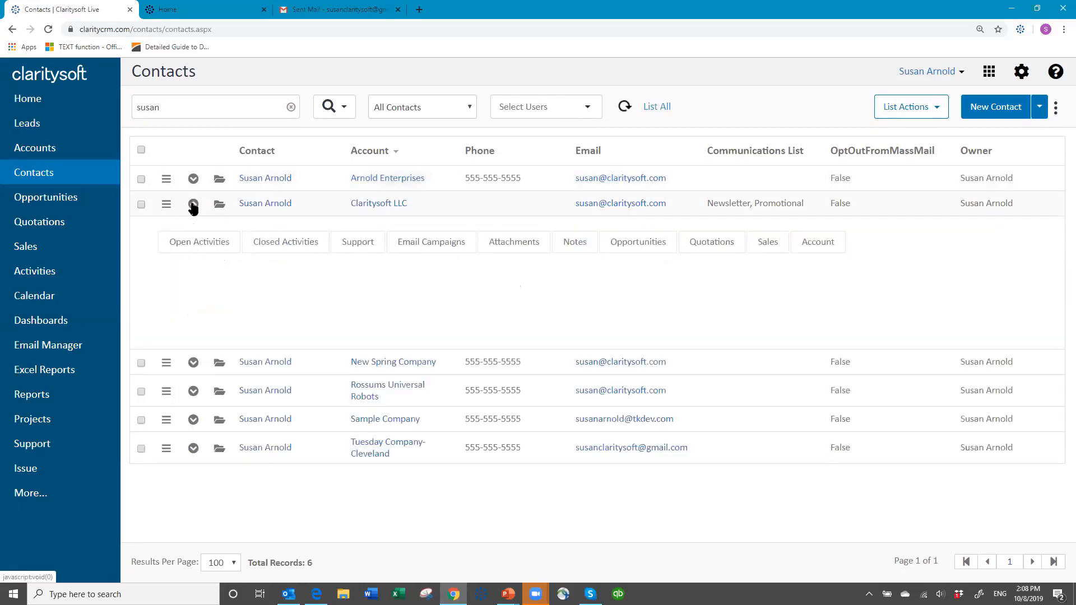
pyautogui.click(297, 251)
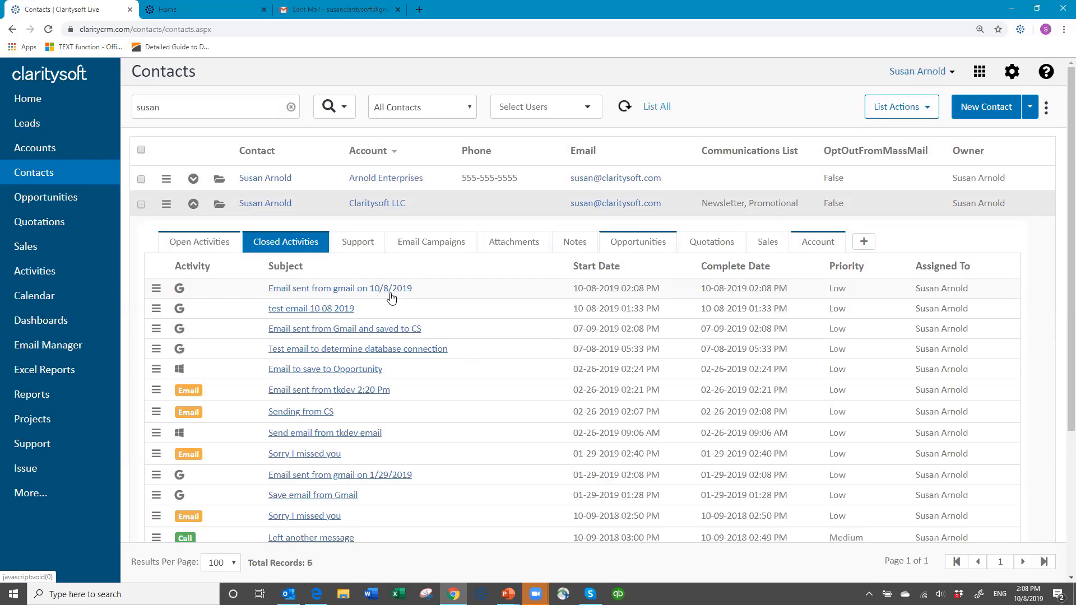
pyautogui.click(323, 290)
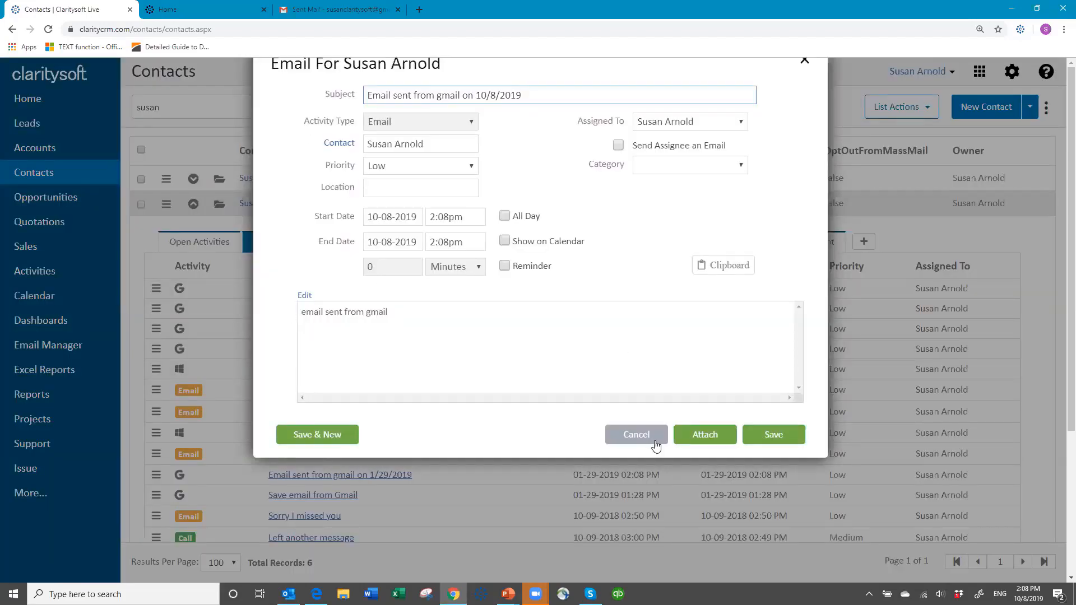
pyautogui.click(642, 436)
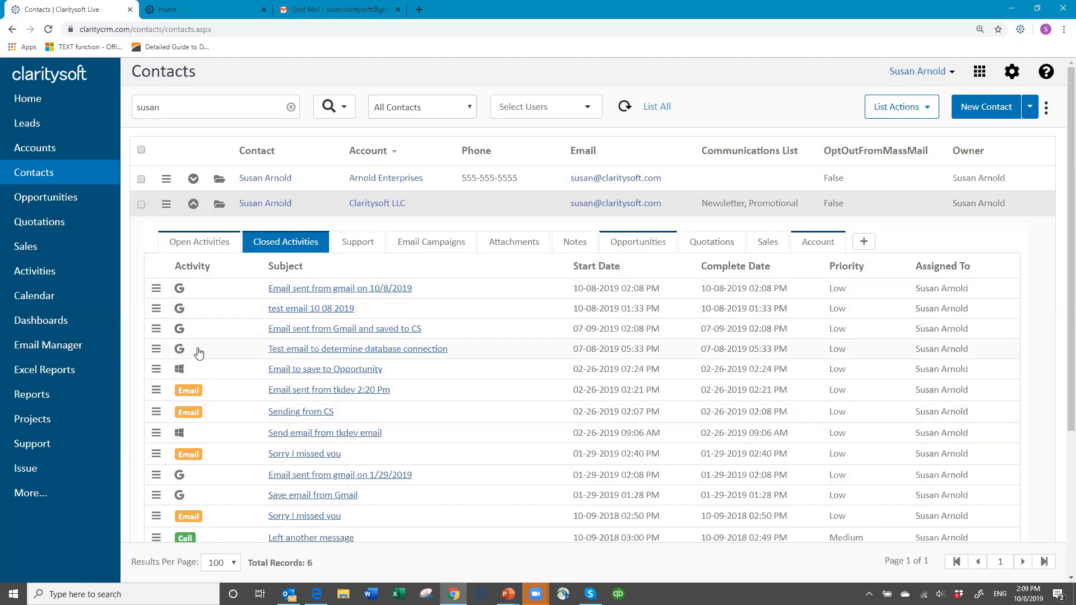
pyautogui.click(193, 205)
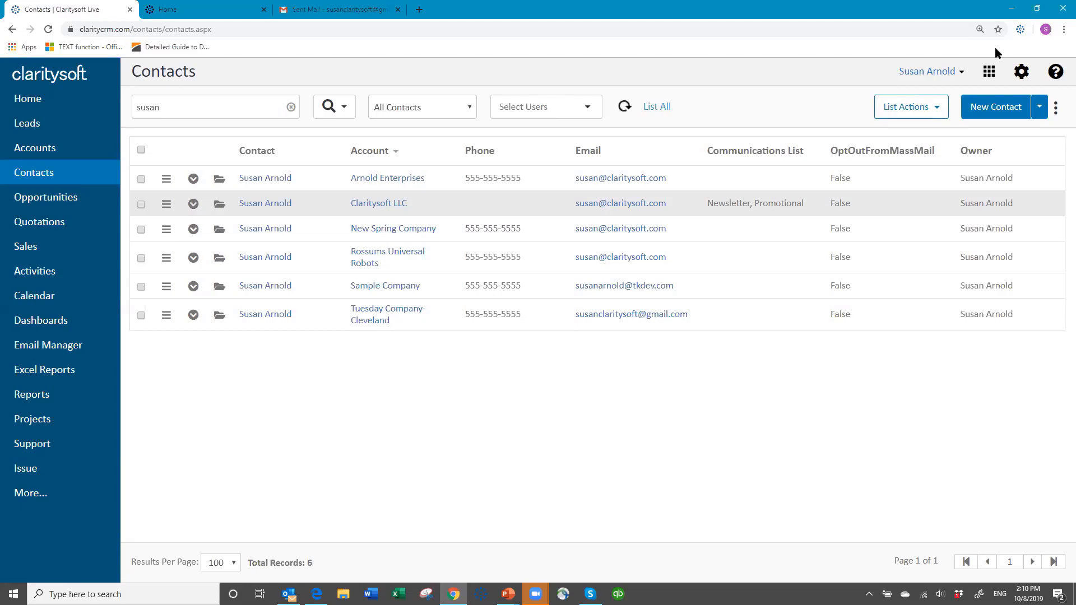
pyautogui.click(264, 11)
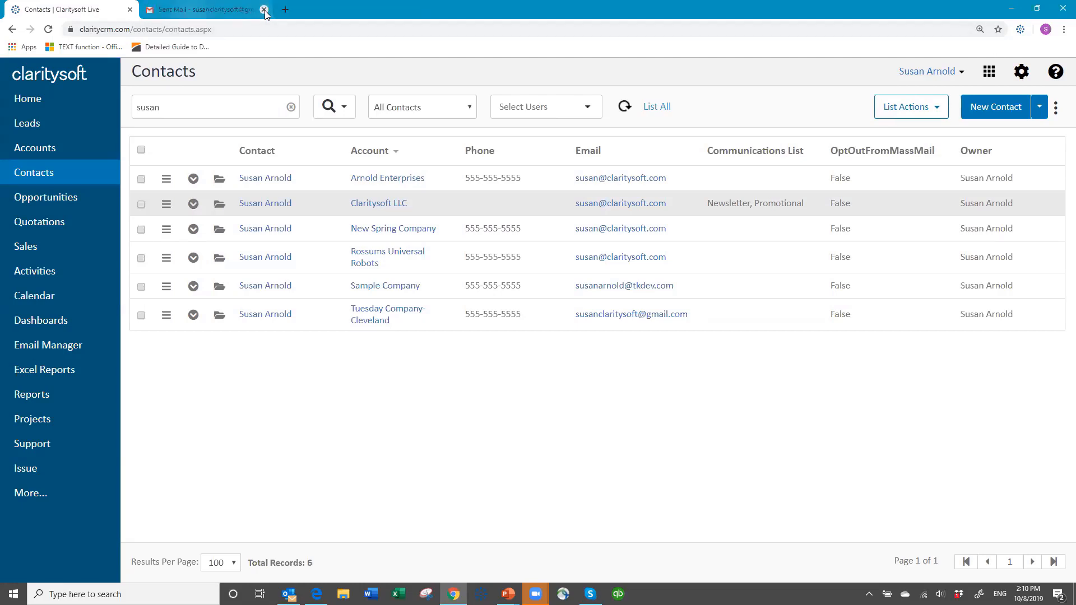
# Open the Claritysoft Knowledge Base, search it for gmail, and open the CS Live - Gmail Extension article.
pyautogui.click(1056, 73)
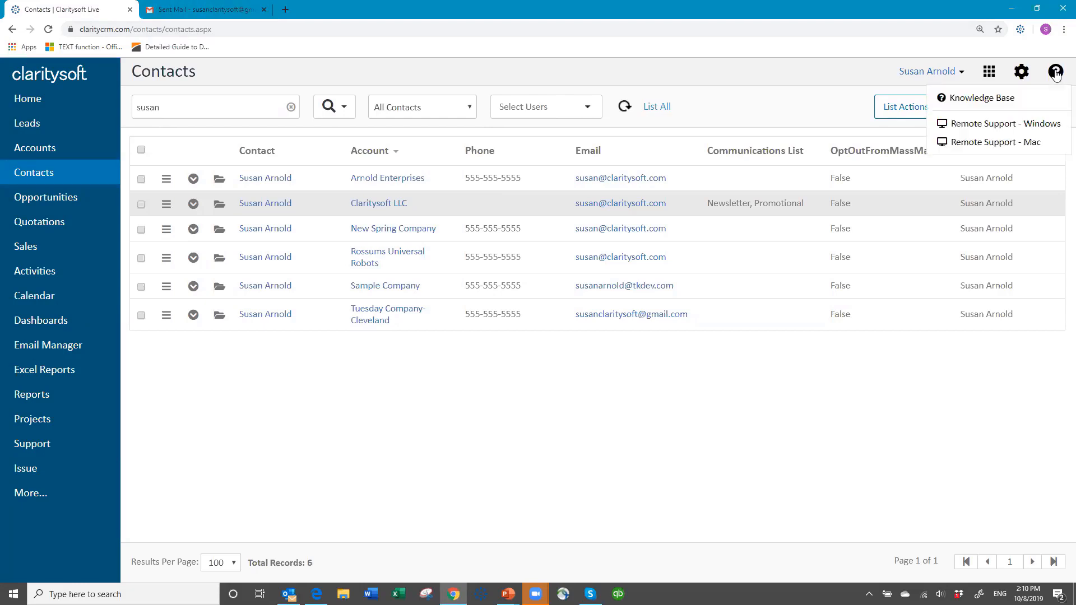
pyautogui.click(982, 99)
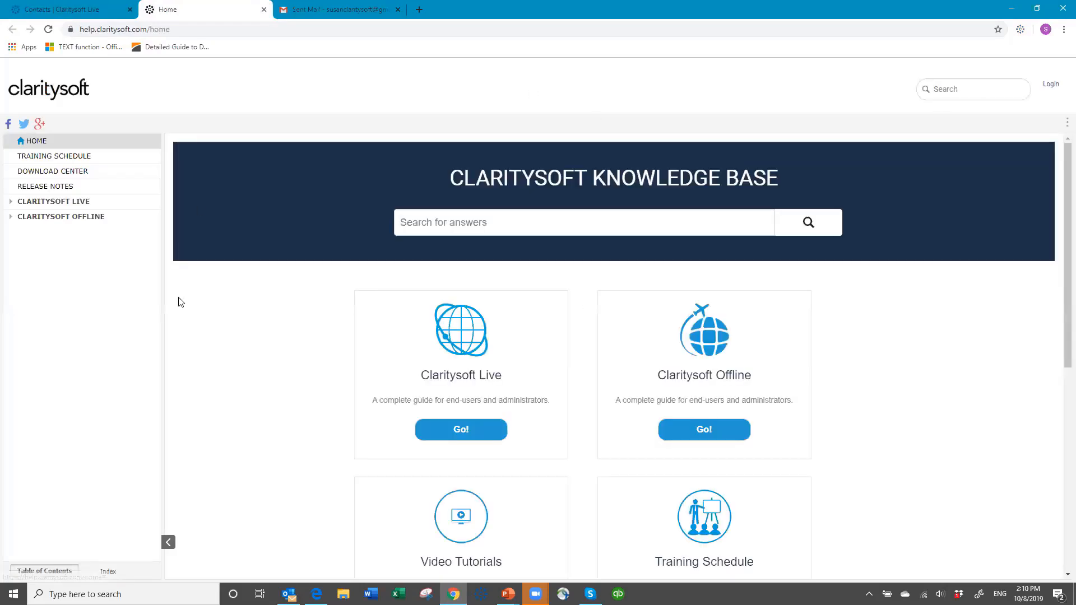
pyautogui.click(409, 222)
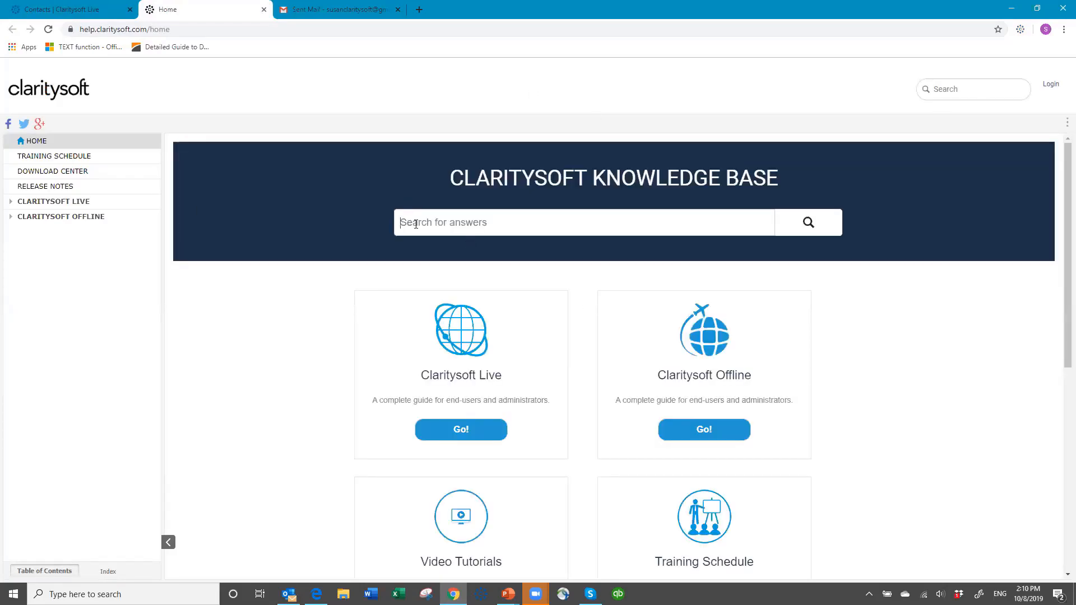
pyautogui.write('gmail')
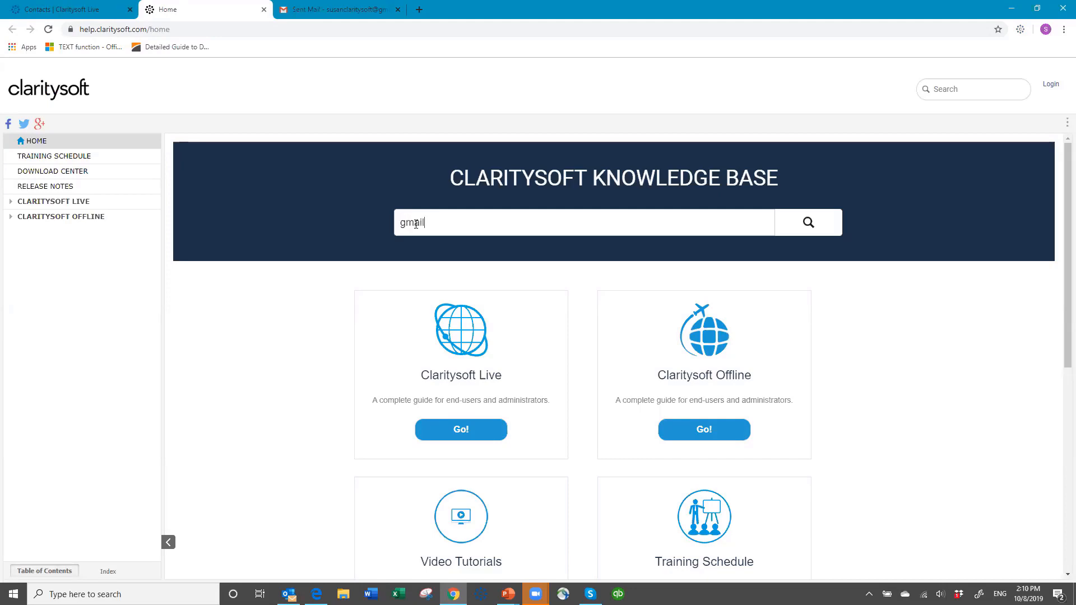
pyautogui.press('Return')
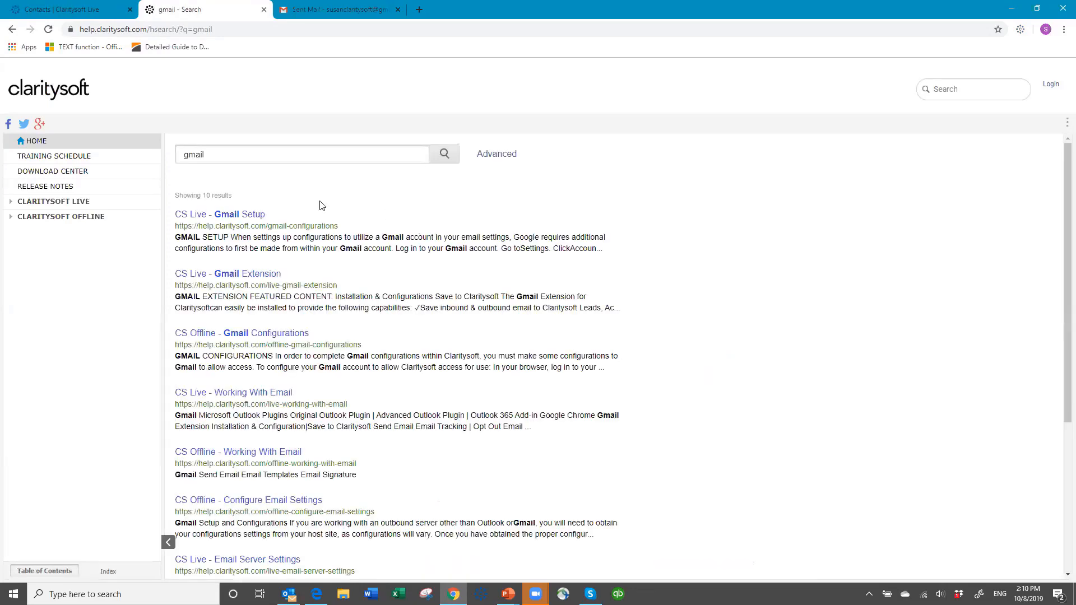
pyautogui.click(234, 277)
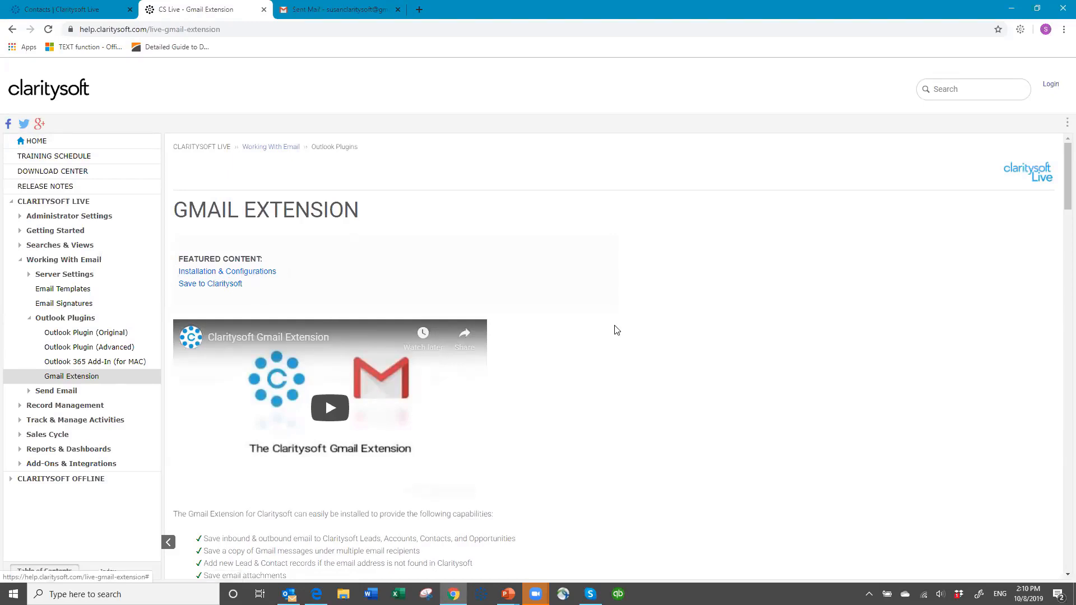
# Read through the Gmail Extension article's installation, configuration and save-to-Claritysoft sections.
pyautogui.scroll(-4, 605, 322)
pyautogui.scroll(2, 605, 320)
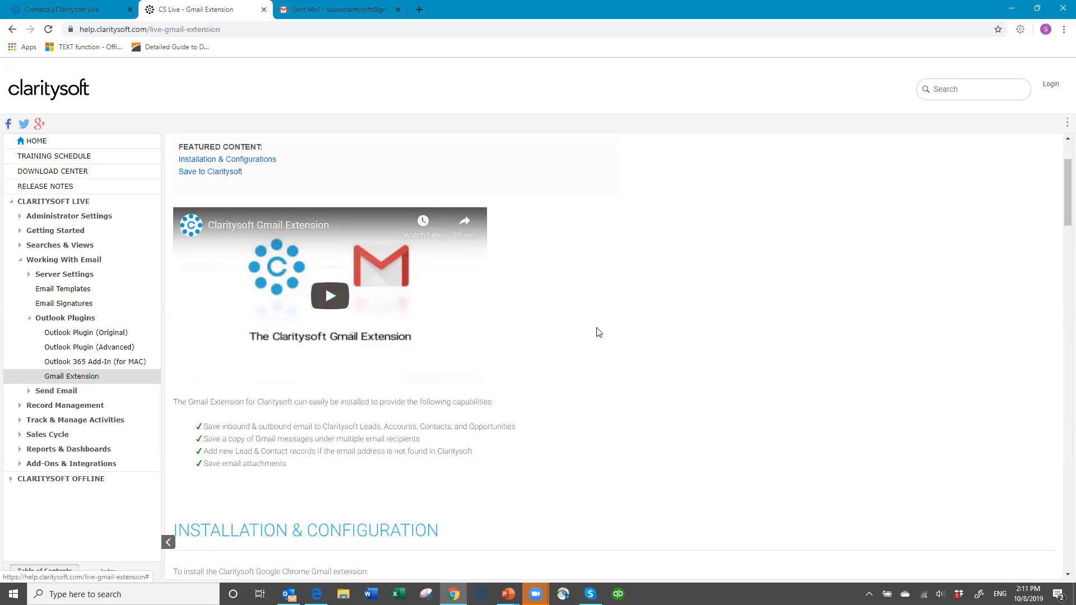
pyautogui.scroll(-4, 591, 328)
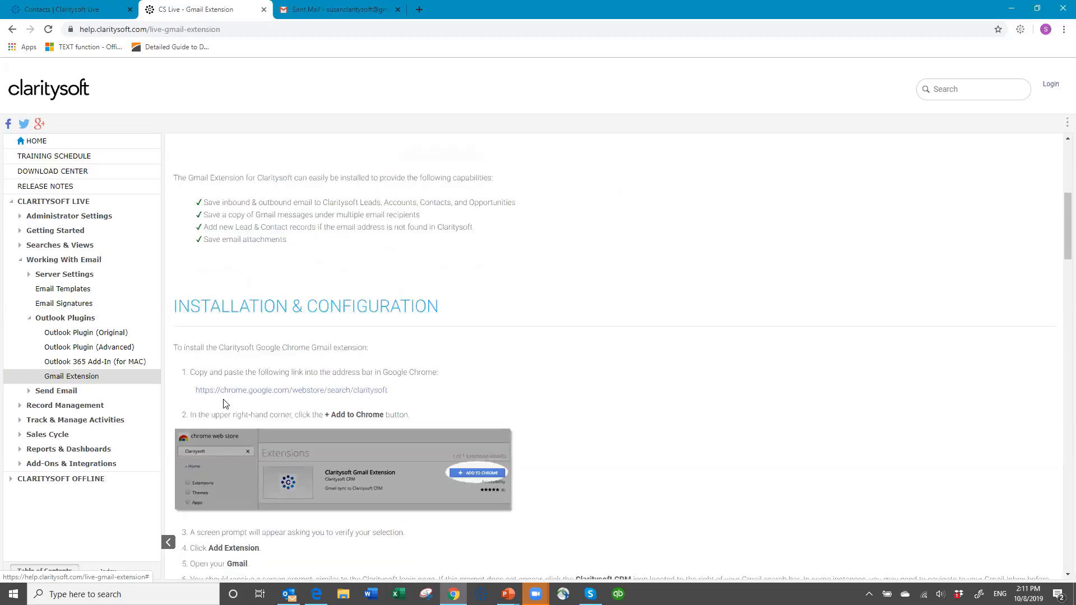
pyautogui.scroll(-1, 621, 328)
pyautogui.scroll(-3, 447, 267)
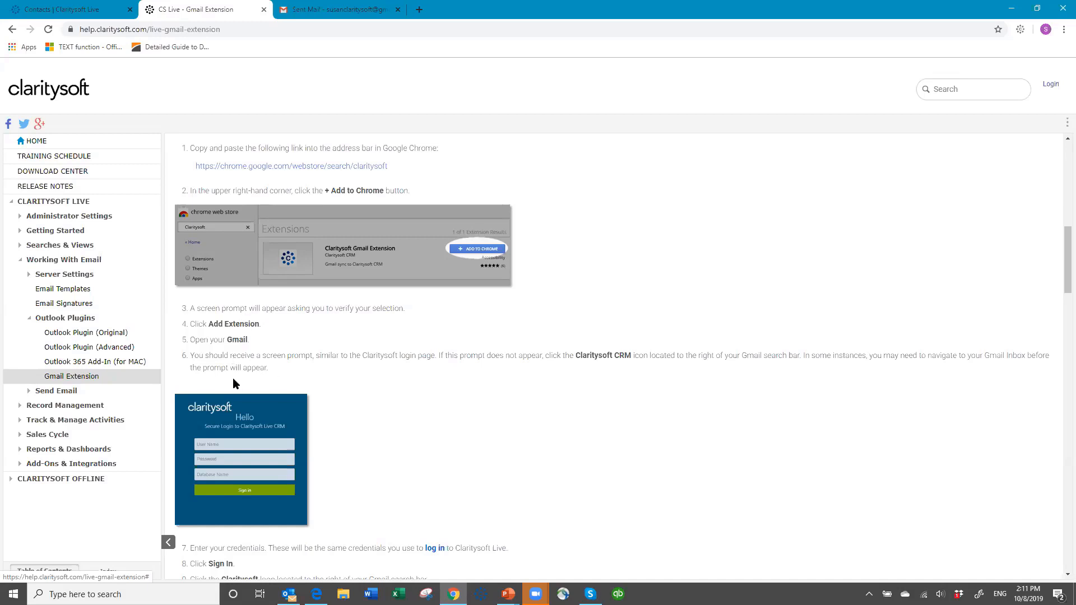
pyautogui.scroll(-3, 475, 380)
pyautogui.scroll(-1, 476, 380)
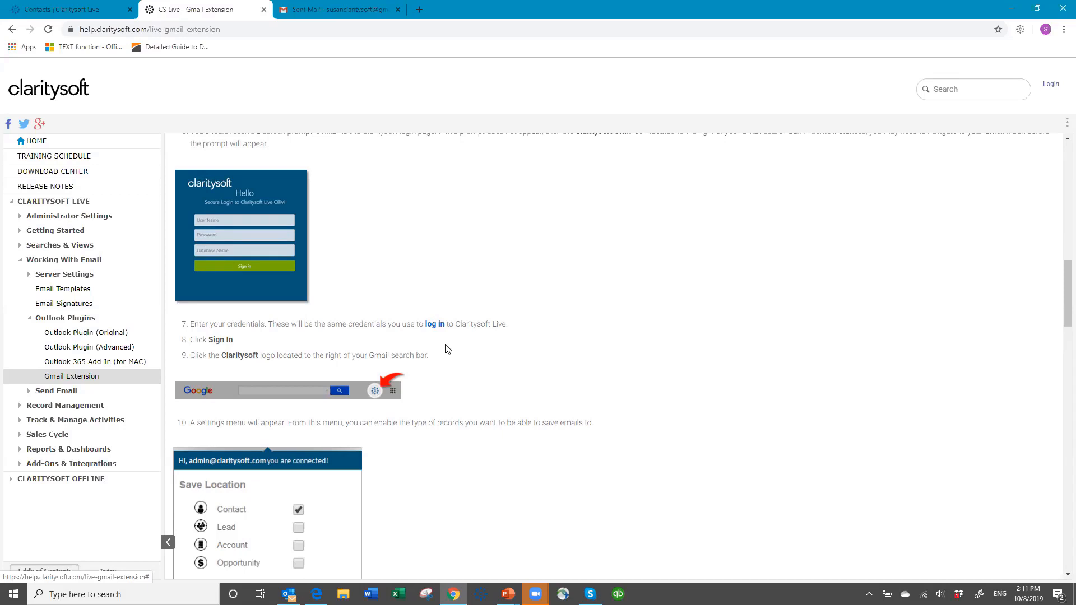
pyautogui.scroll(-2, 447, 347)
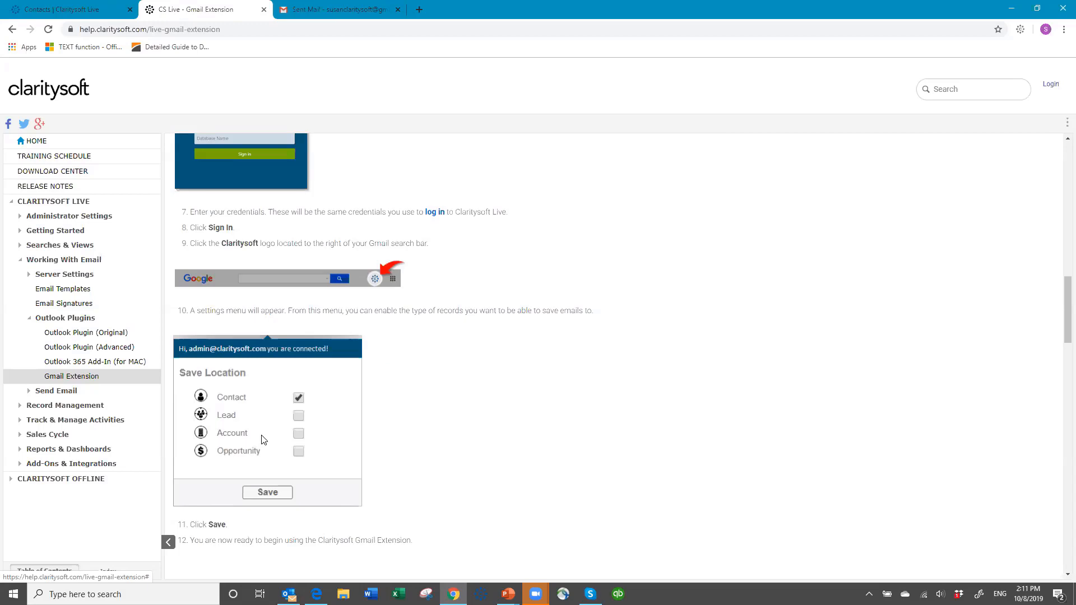
pyautogui.scroll(-6, 553, 410)
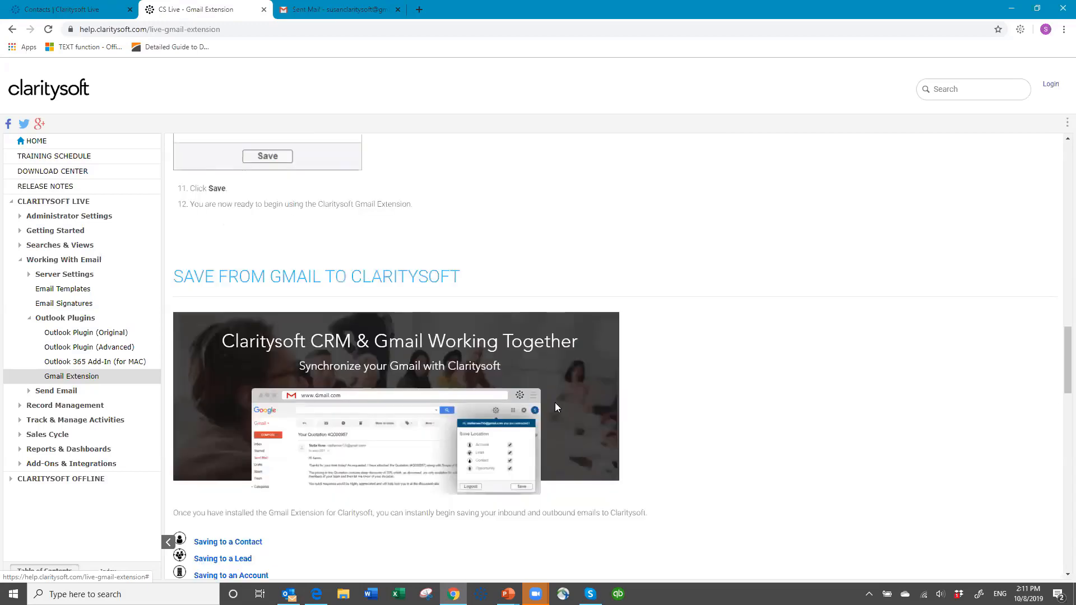
pyautogui.scroll(-2, 404, 359)
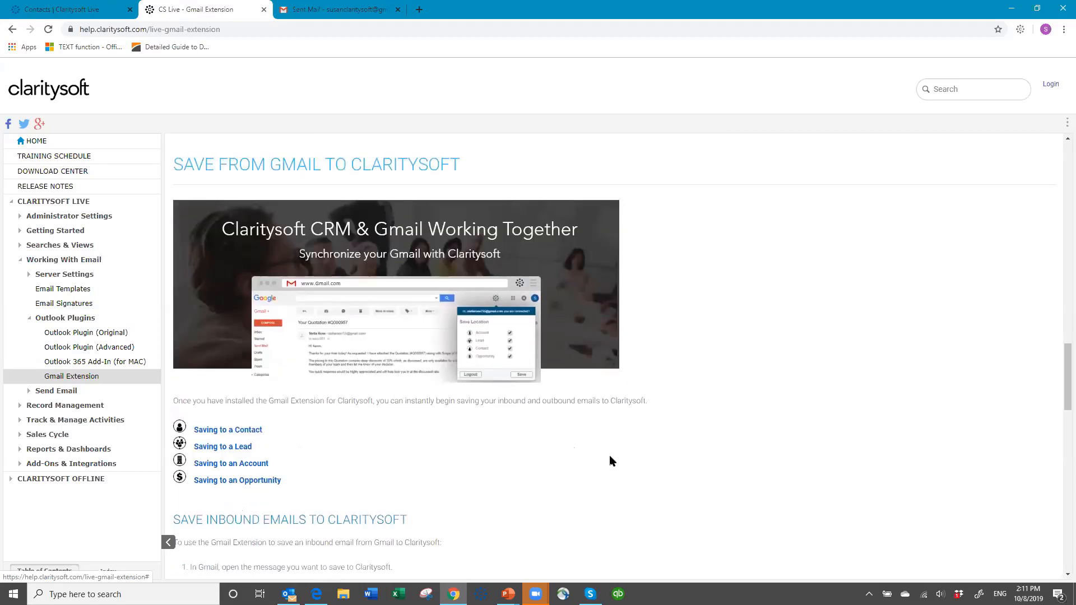
pyautogui.scroll(-2, 517, 398)
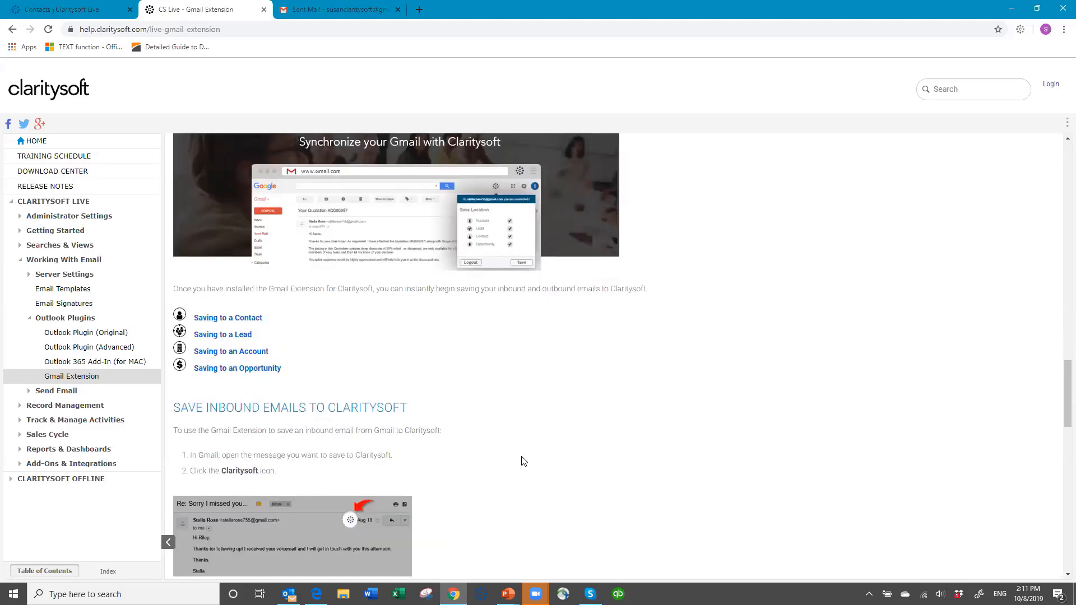
pyautogui.scroll(-12, 522, 461)
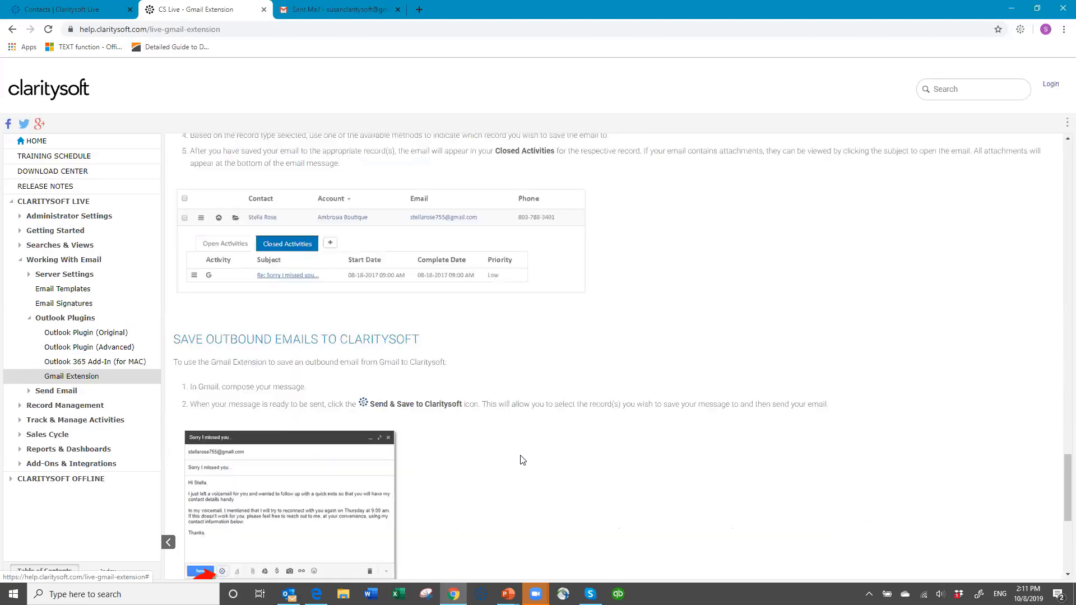
pyautogui.scroll(-2, 523, 460)
pyautogui.scroll(-4, 523, 461)
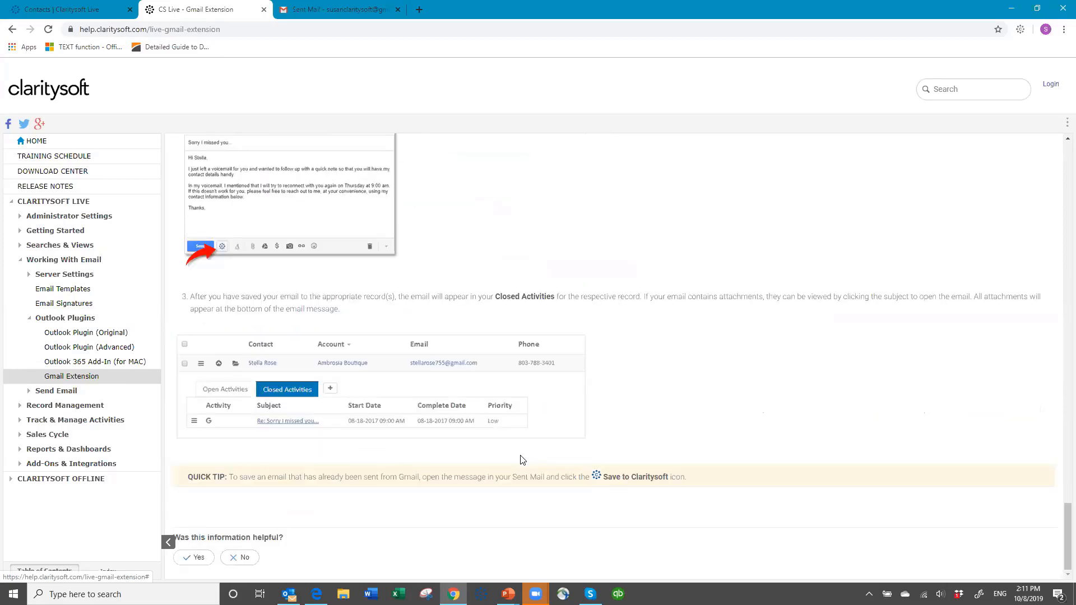
pyautogui.scroll(20, 523, 461)
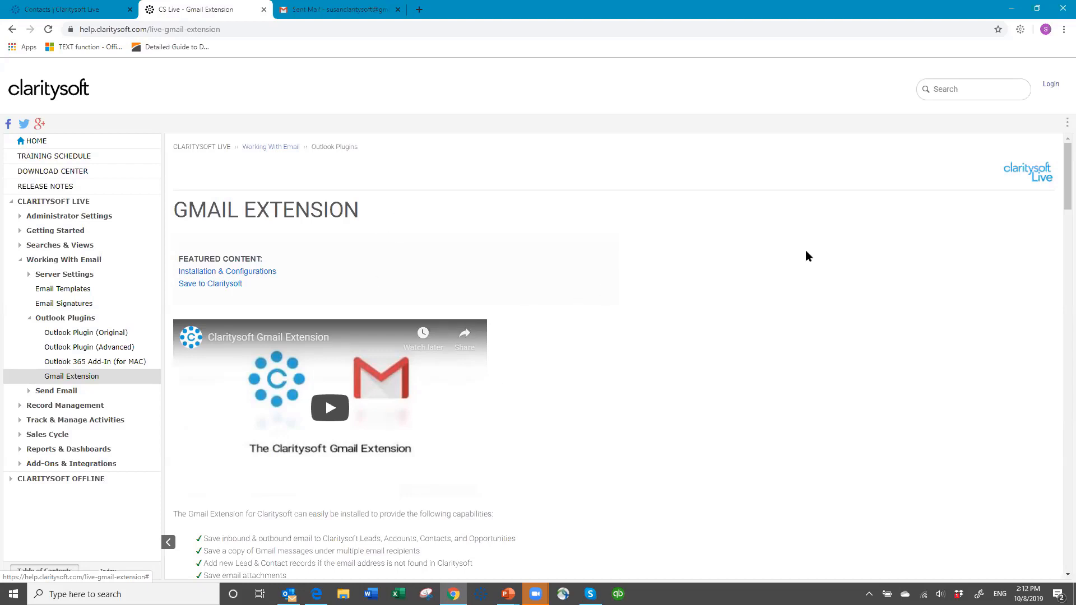
# Return to the Contacts tab, switch to Outlook and open the email sent from gmail on 10/8/2019, then close it.
pyautogui.click(74, 12)
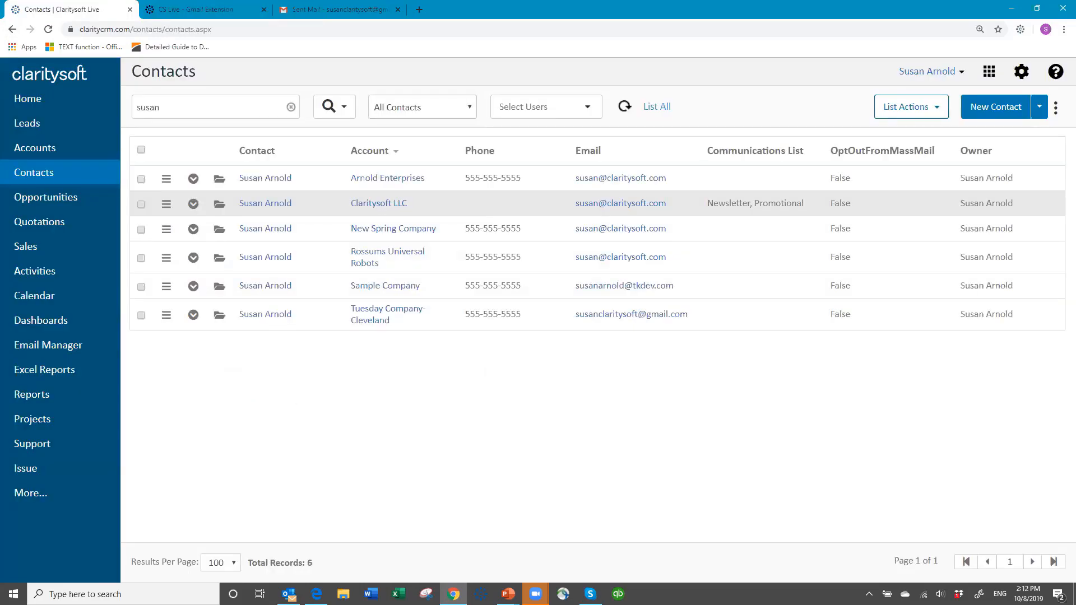
pyautogui.hotkey('alt', 'Tab')
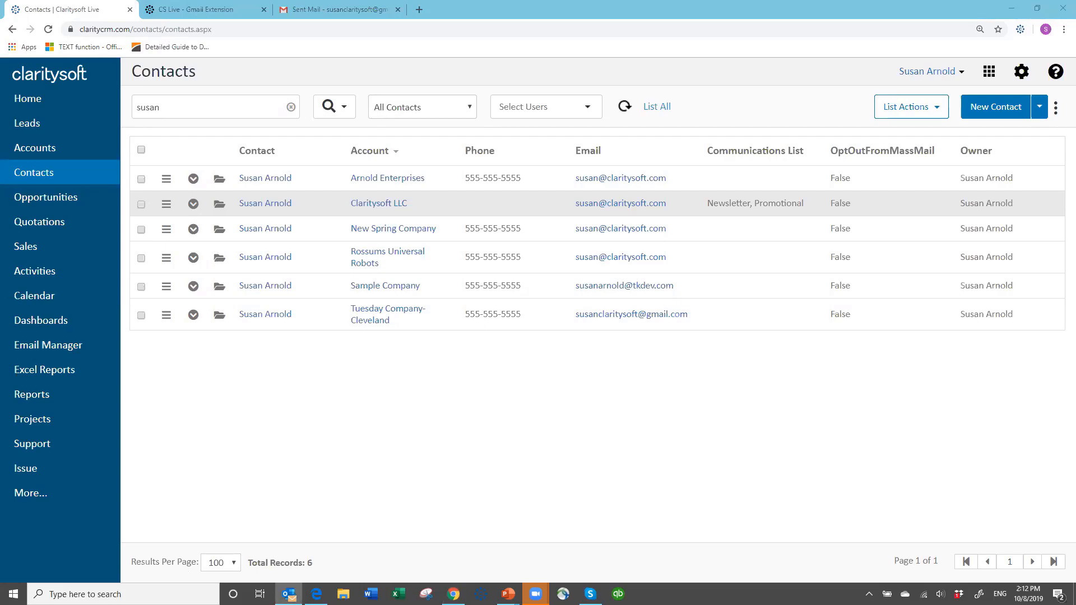
pyautogui.moveTo(1075, 107); pyautogui.dragTo(696, 106)
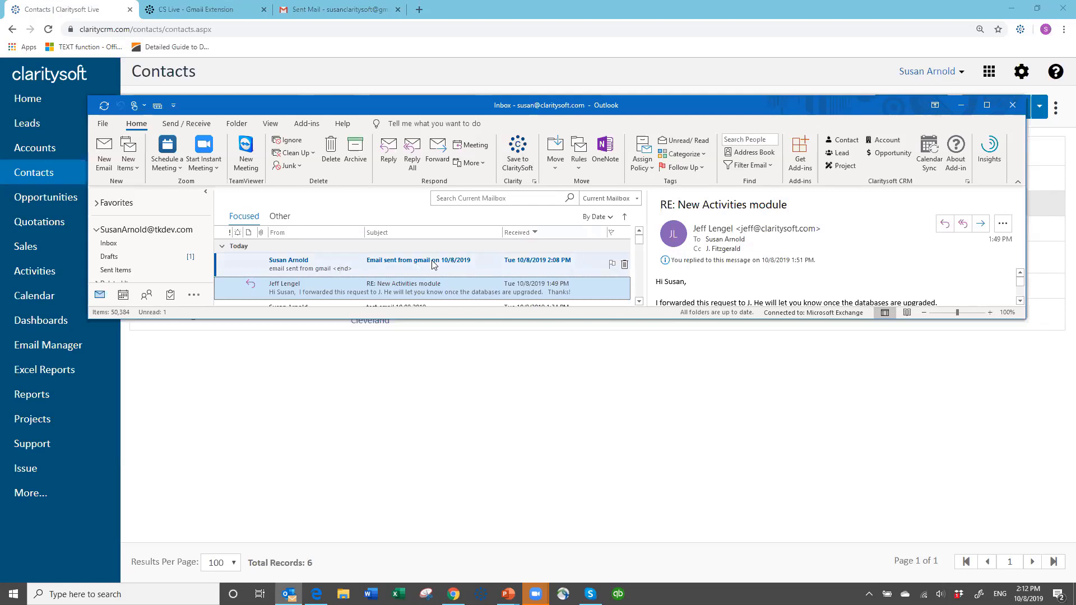
pyautogui.click(402, 263)
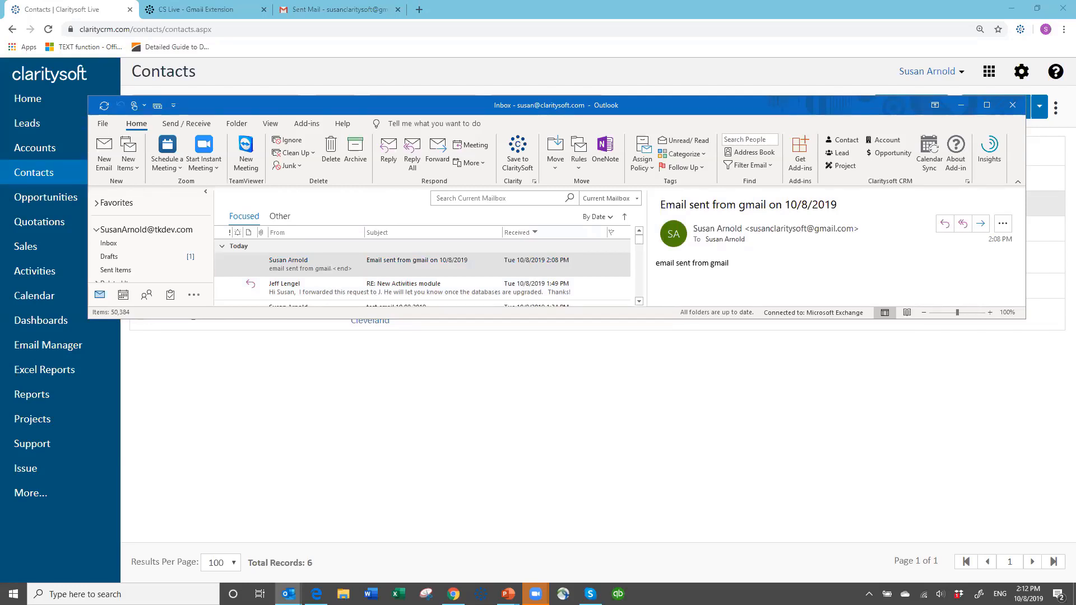
pyautogui.moveTo(1075, 81); pyautogui.dragTo(685, 80)
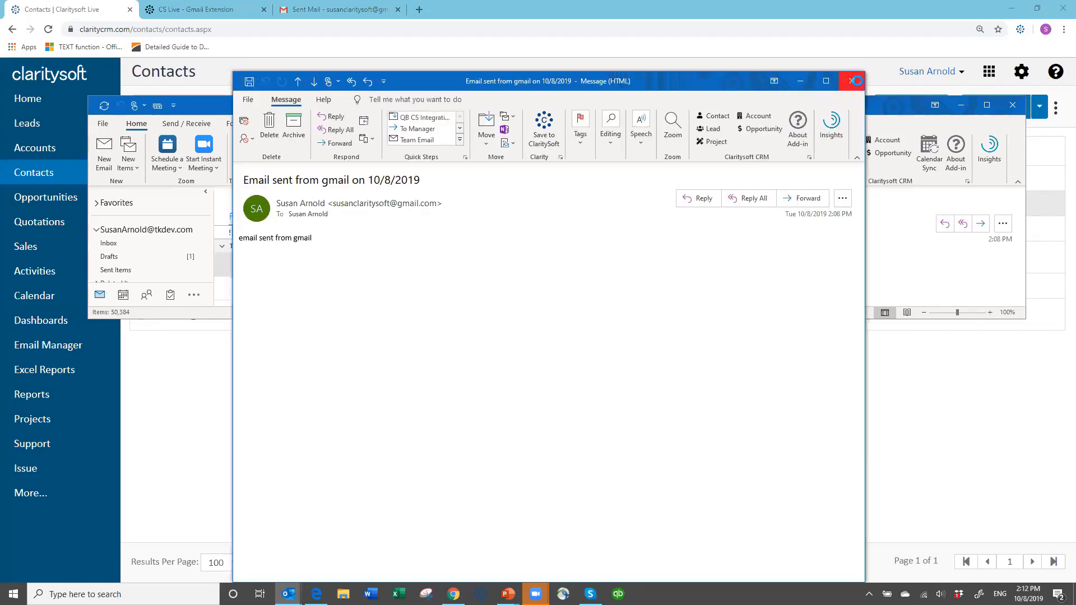
pyautogui.click(857, 82)
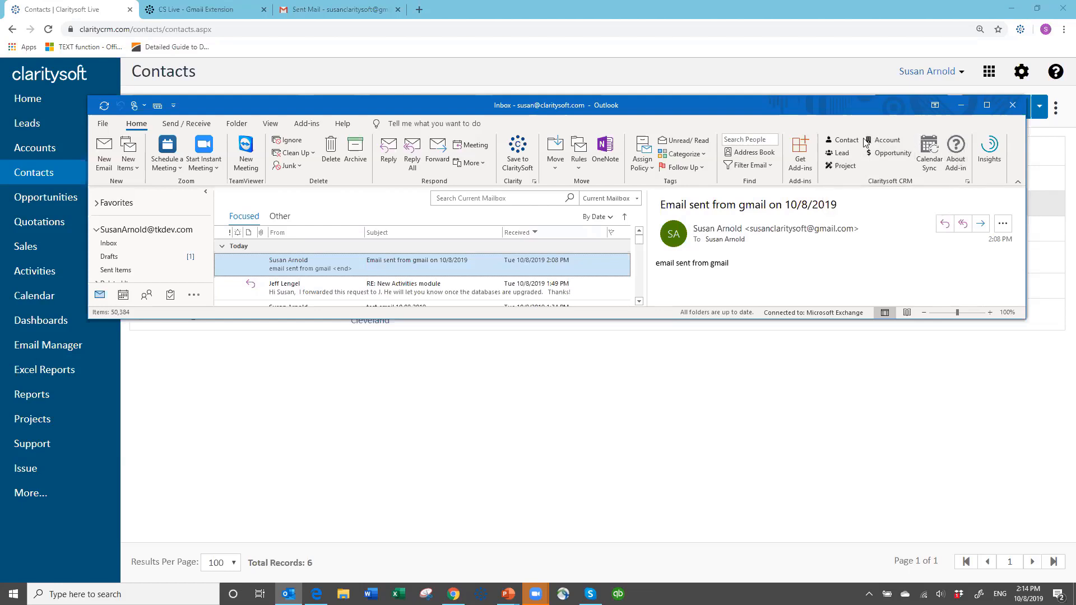
# Log out of the Claritysoft CRM add-in in Outlook.
pyautogui.click(967, 180)
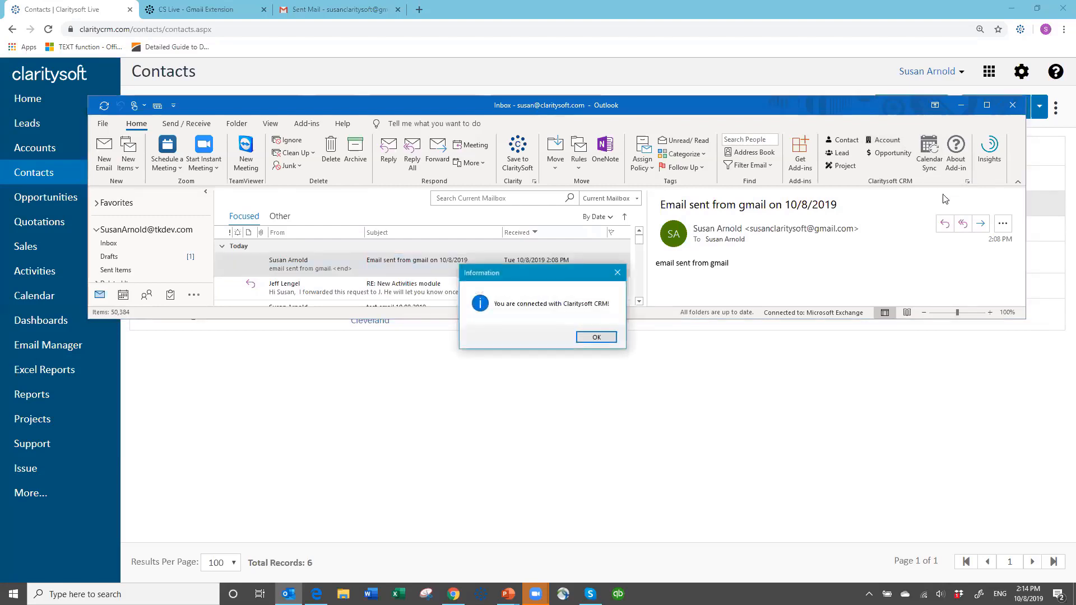
pyautogui.click(597, 337)
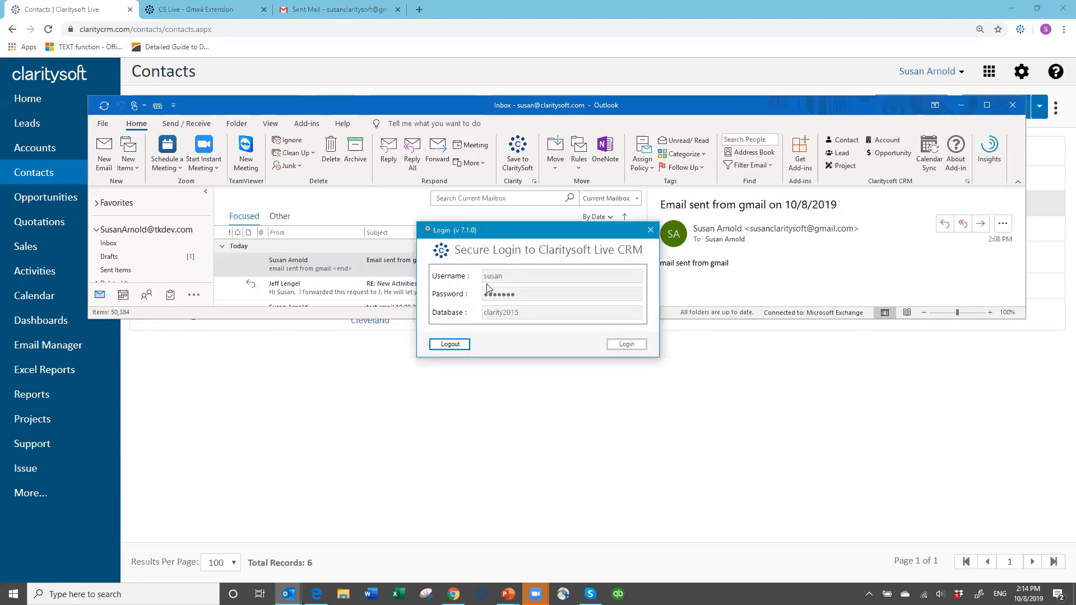
pyautogui.click(450, 345)
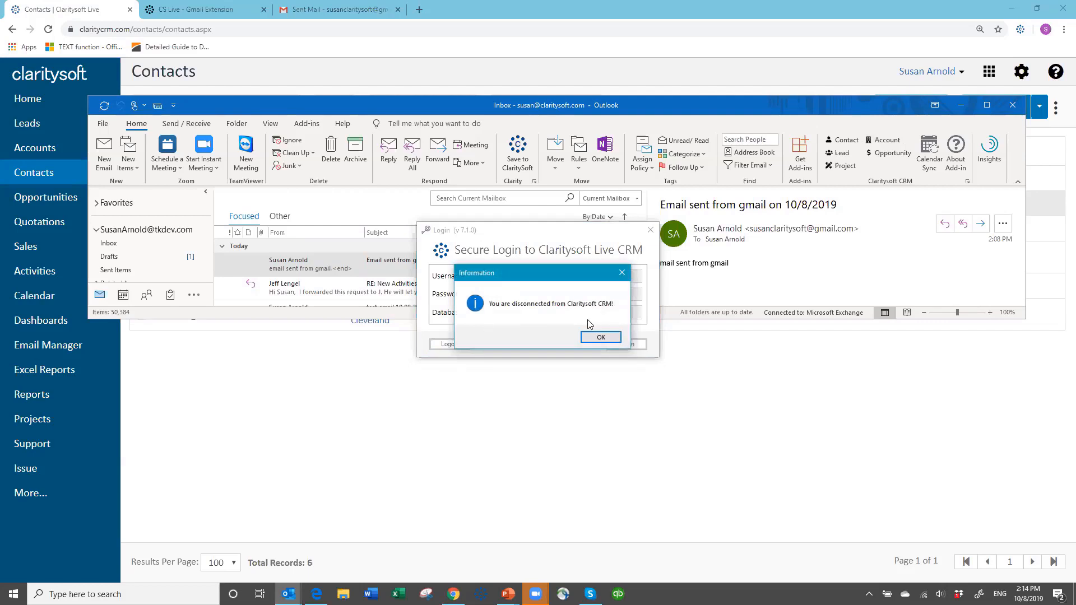
pyautogui.click(599, 338)
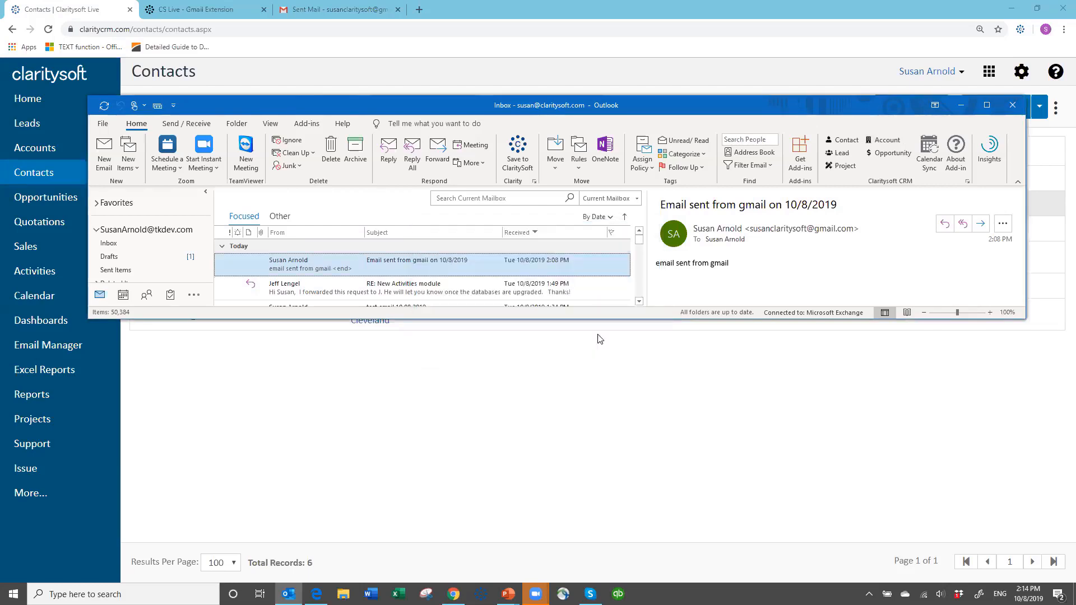
# Log back in to the Claritysoft CRM add-in with the username, the account password and database demothnew.
pyautogui.click(967, 181)
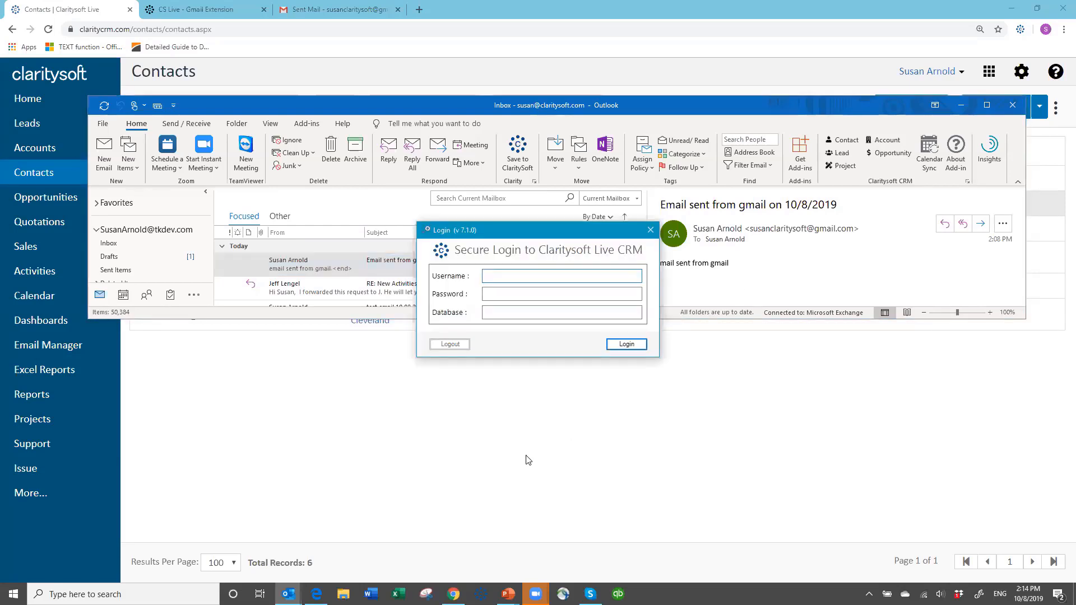
pyautogui.write('susan')
pyautogui.press('Tab')
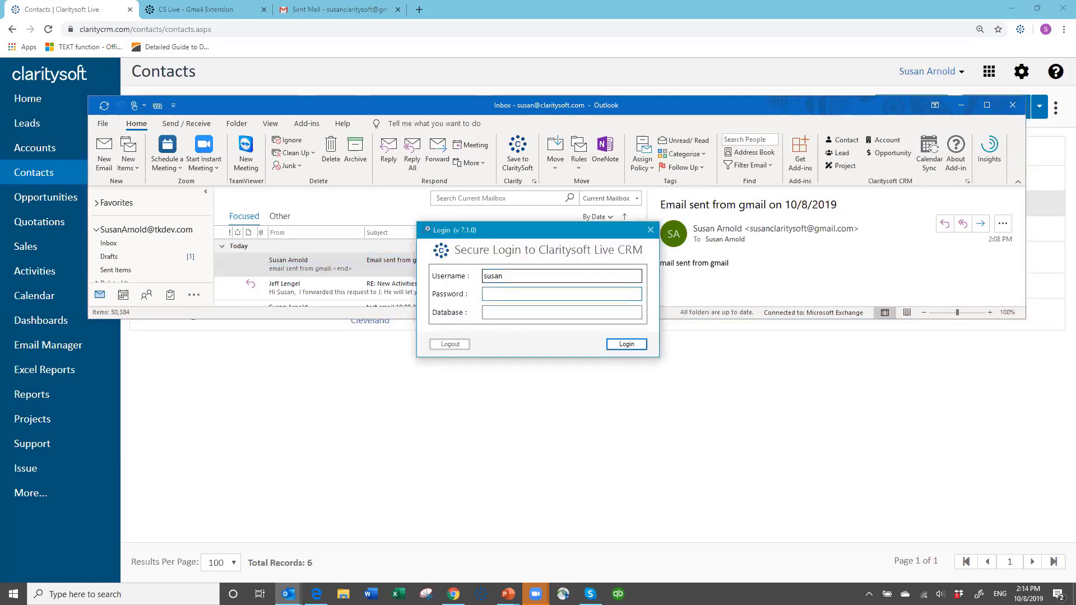
pyautogui.write('•••••••')
pyautogui.press('Tab')
pyautogui.write('demothnew')
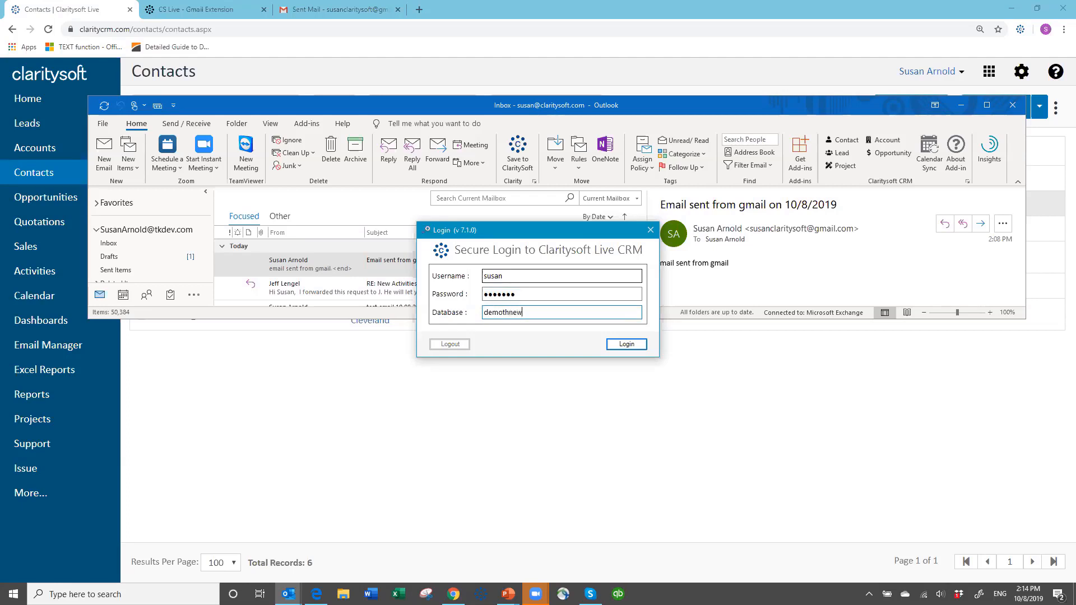
pyautogui.click(628, 345)
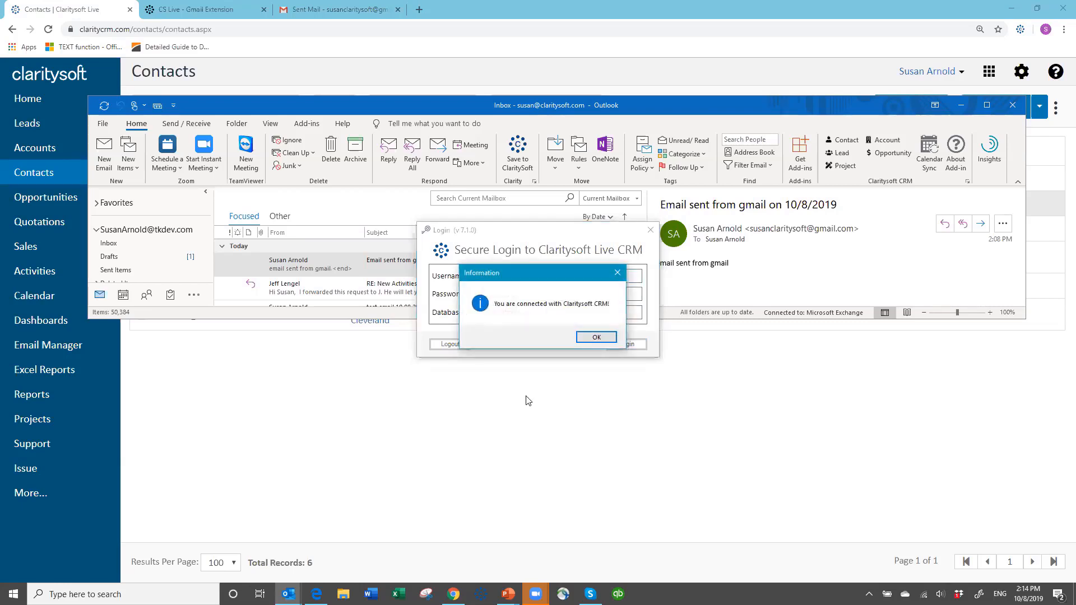
pyautogui.click(596, 338)
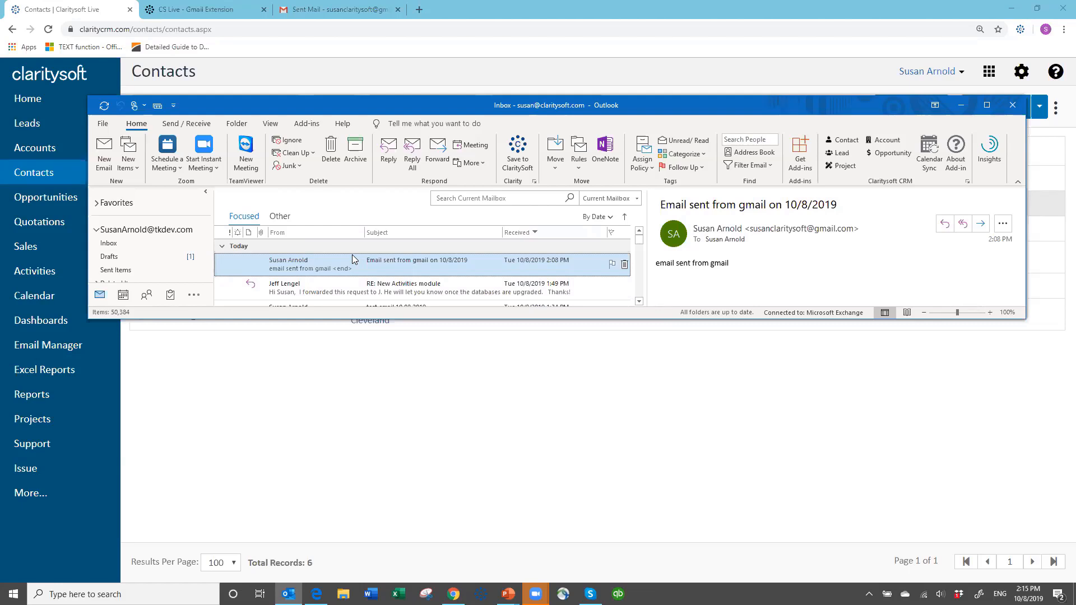
# Start a new email and address it to the tkdev address suggested for the typed name susan.
pyautogui.click(104, 146)
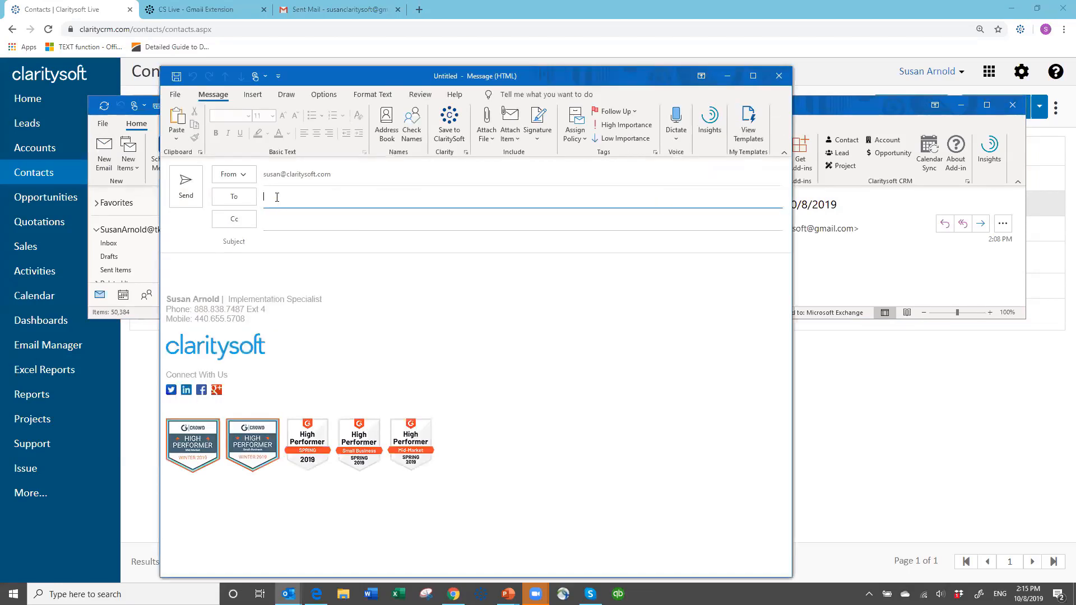
pyautogui.click(277, 197)
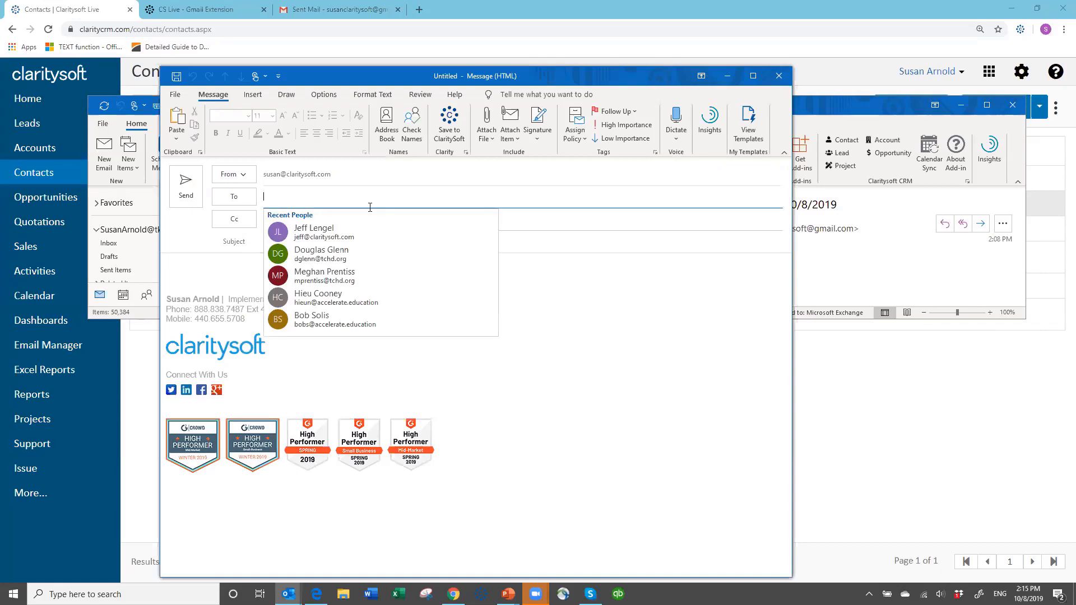
pyautogui.write('susan')
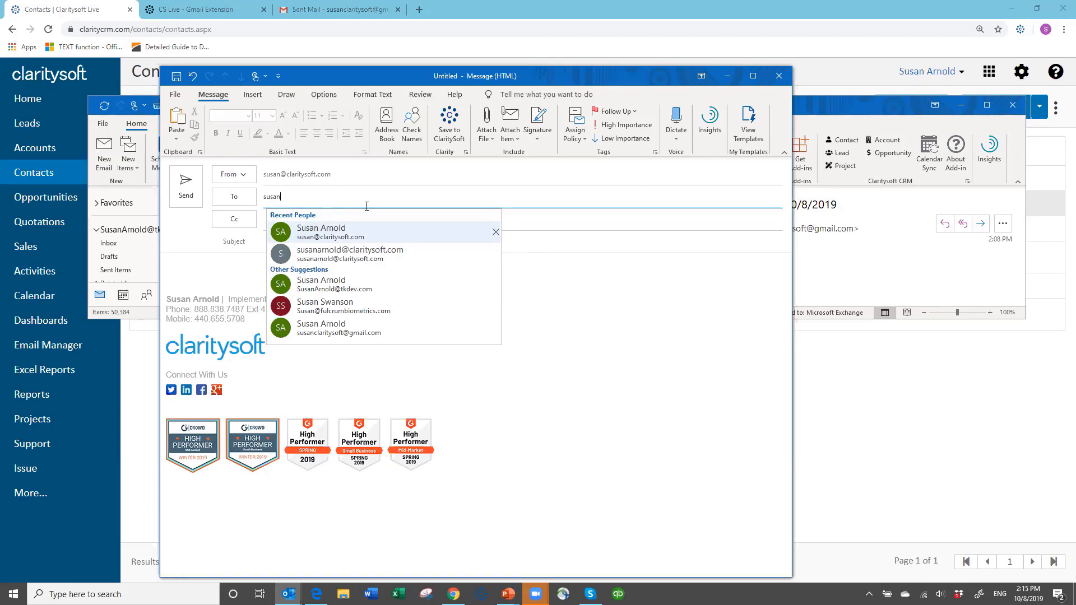
pyautogui.click(342, 284)
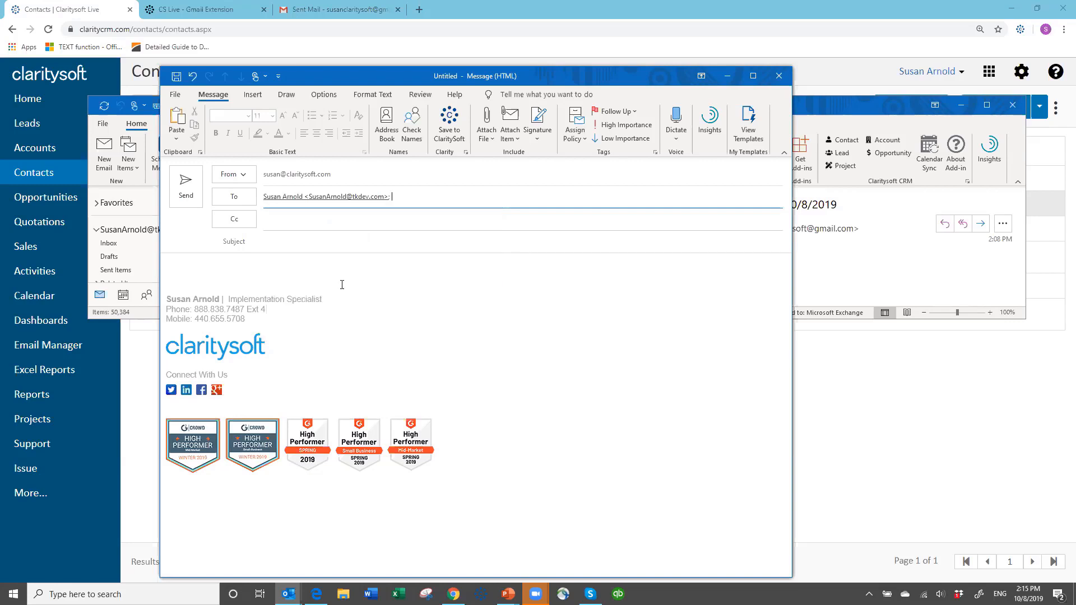
# Enter the subject "email sent from Outlook on 10/8/2019" and the body text "Email sent from Outlook".
pyautogui.click(273, 241)
pyautogui.write('email sent ')
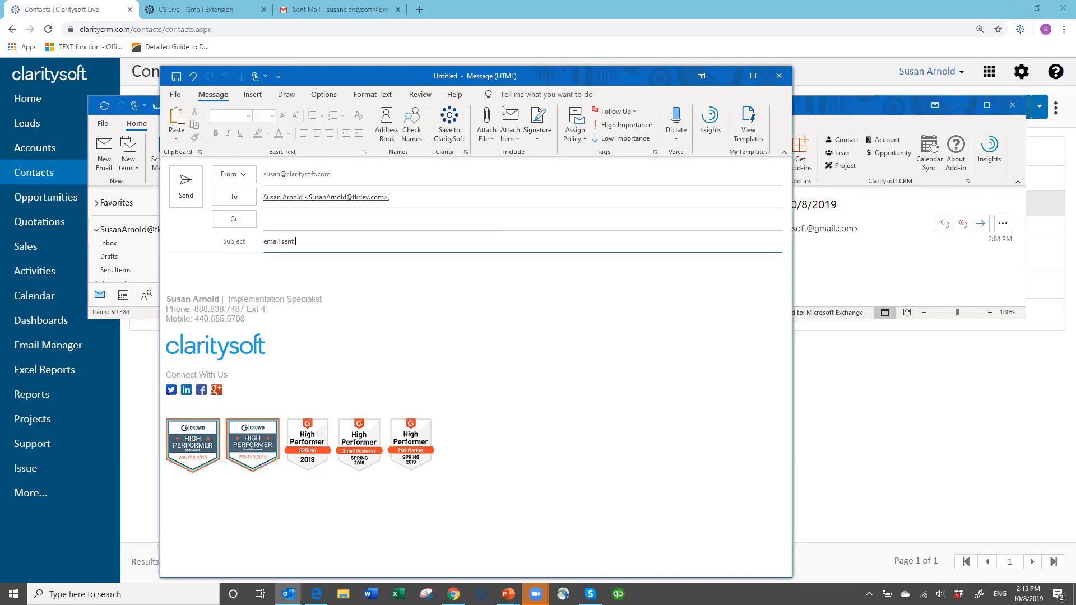
pyautogui.write('from Outlook on 10/8/2019')
pyautogui.press('Tab')
pyautogui.write('Email se')
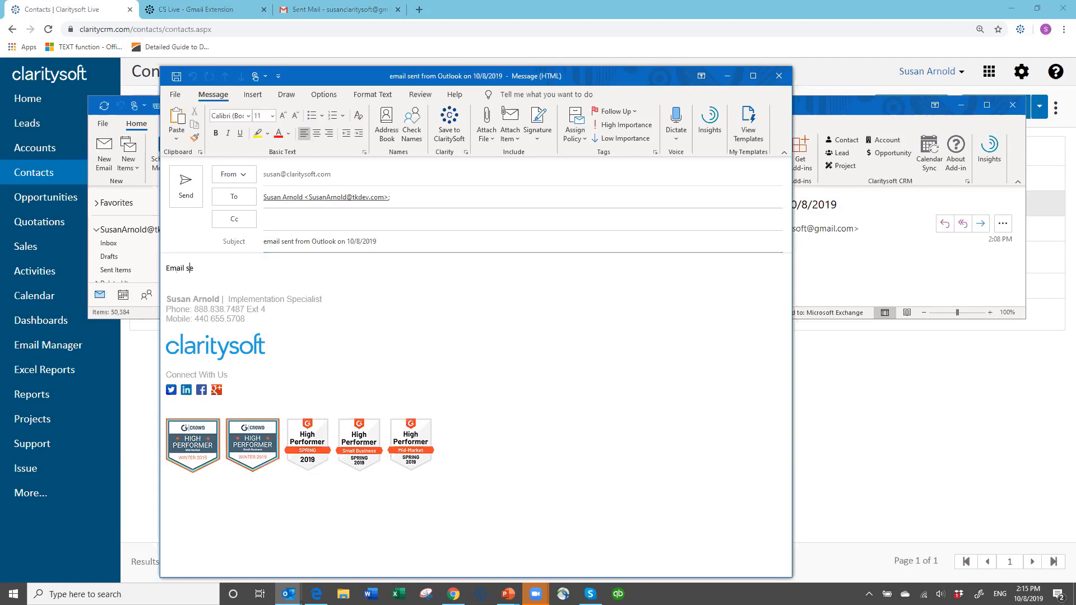
pyautogui.write('nt from Outlook')
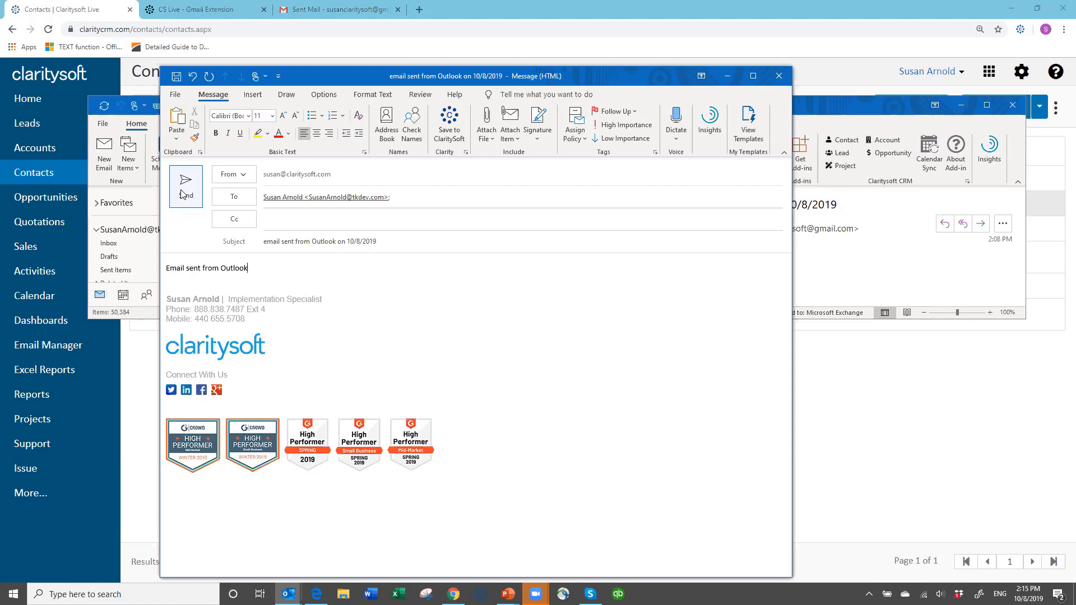
# Send the email with Save to ClaritySoft enabled, trying to attach it to the existing Claritysoft LLC contact.
pyautogui.click(448, 121)
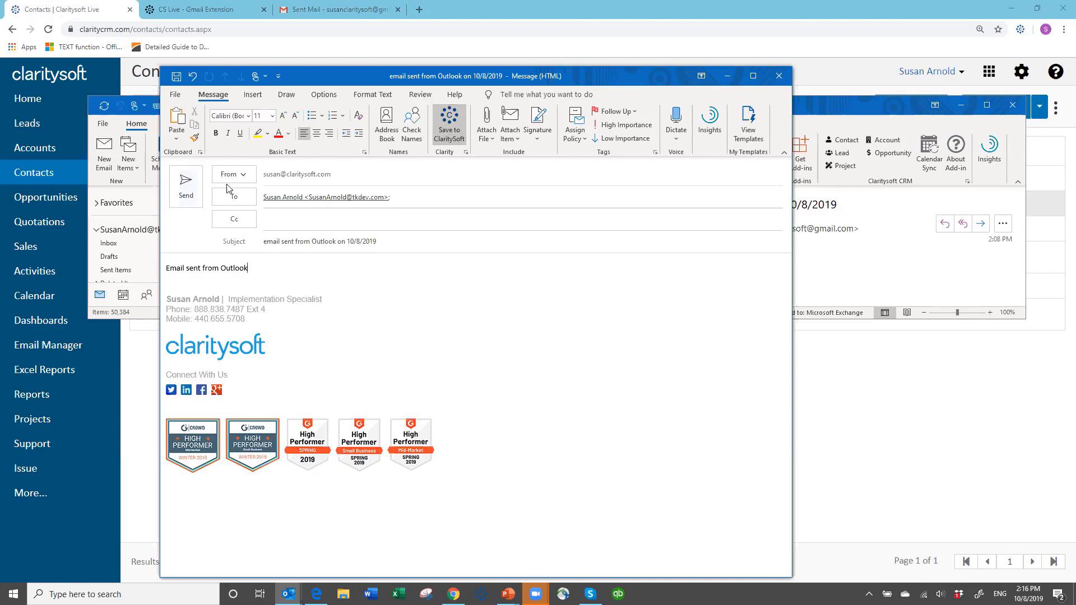
pyautogui.click(188, 191)
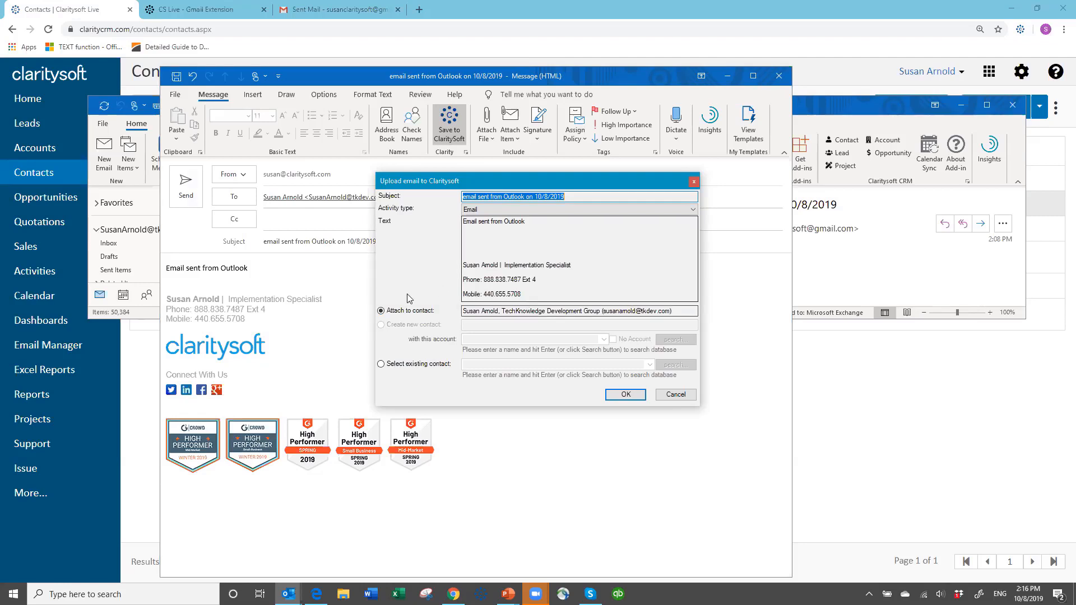
pyautogui.click(382, 365)
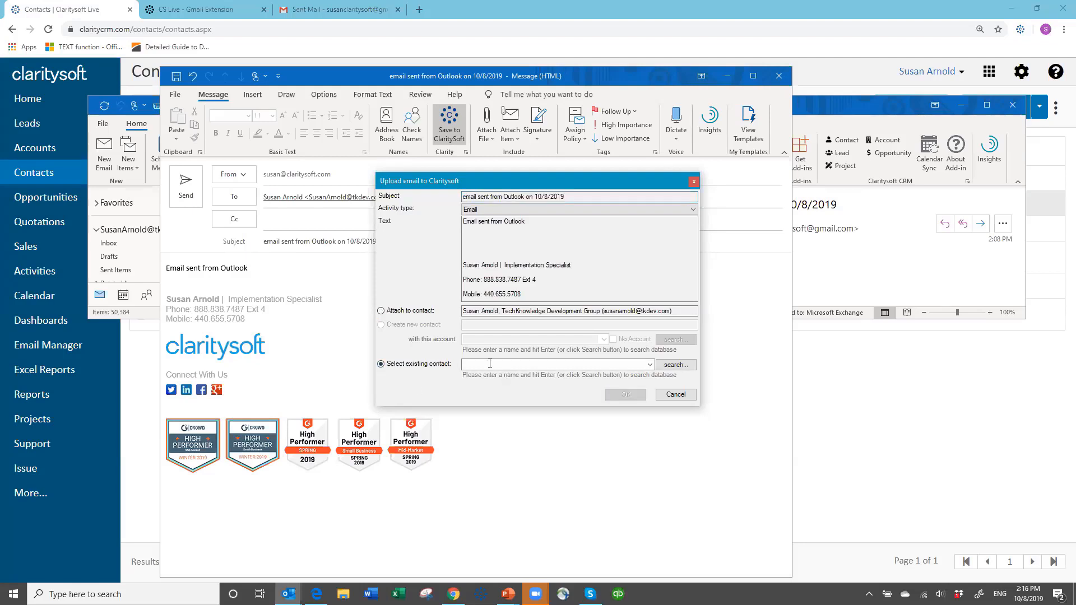
pyautogui.write('susan')
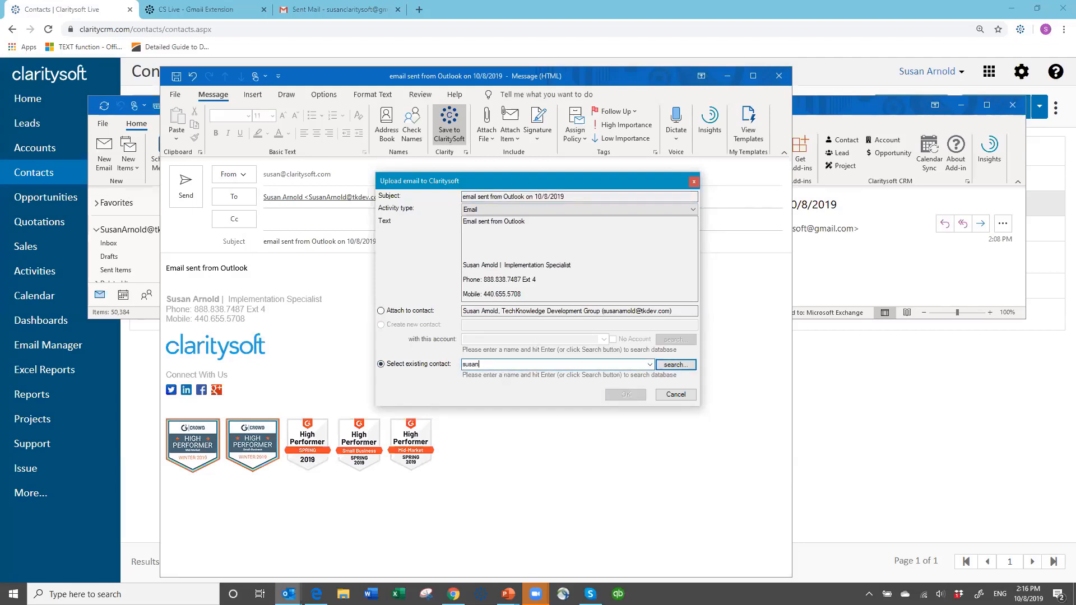
pyautogui.write(' ar')
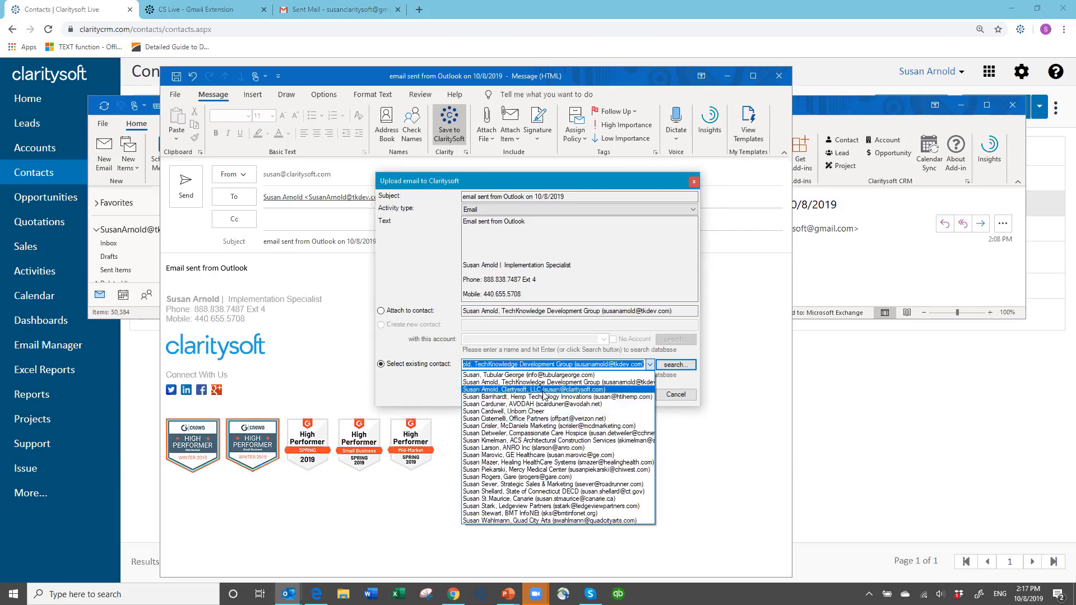
pyautogui.click(542, 389)
pyautogui.click(624, 395)
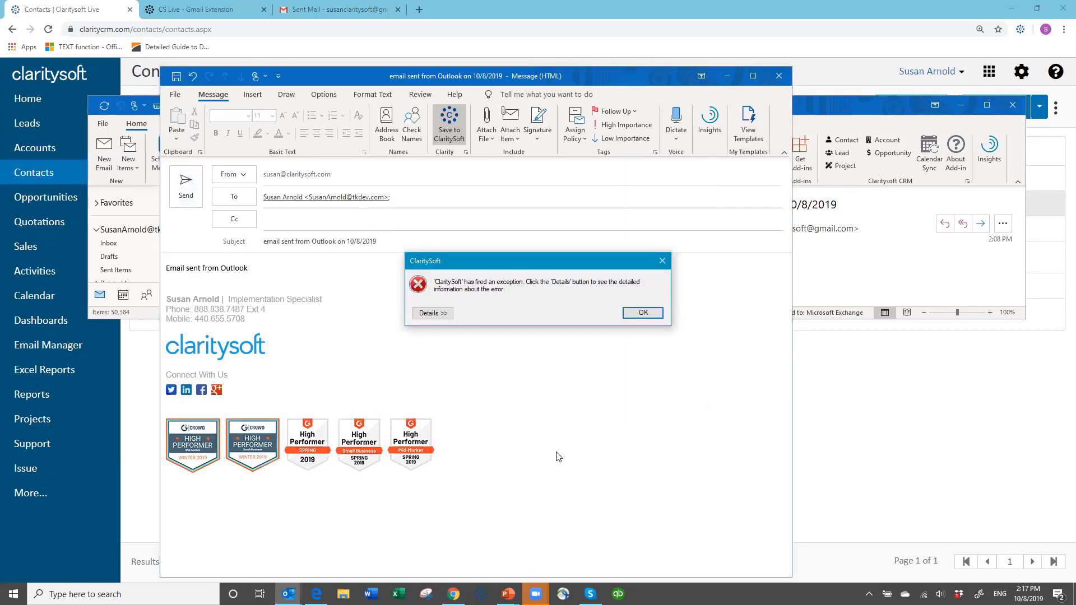
pyautogui.click(642, 314)
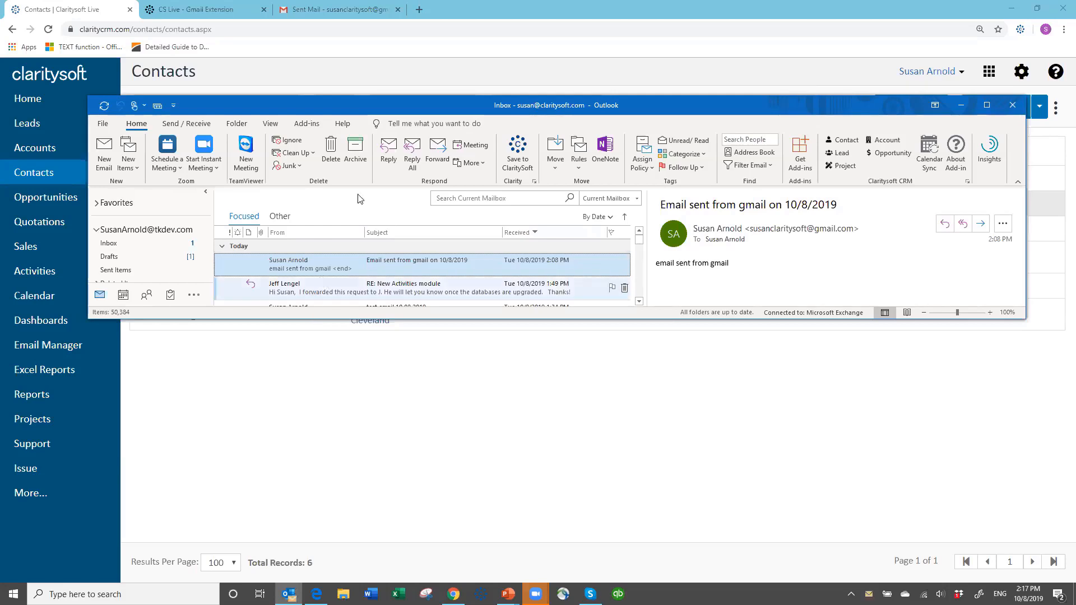
# Start another new email addressed to the same tkdev recipient suggested for susan.
pyautogui.click(103, 149)
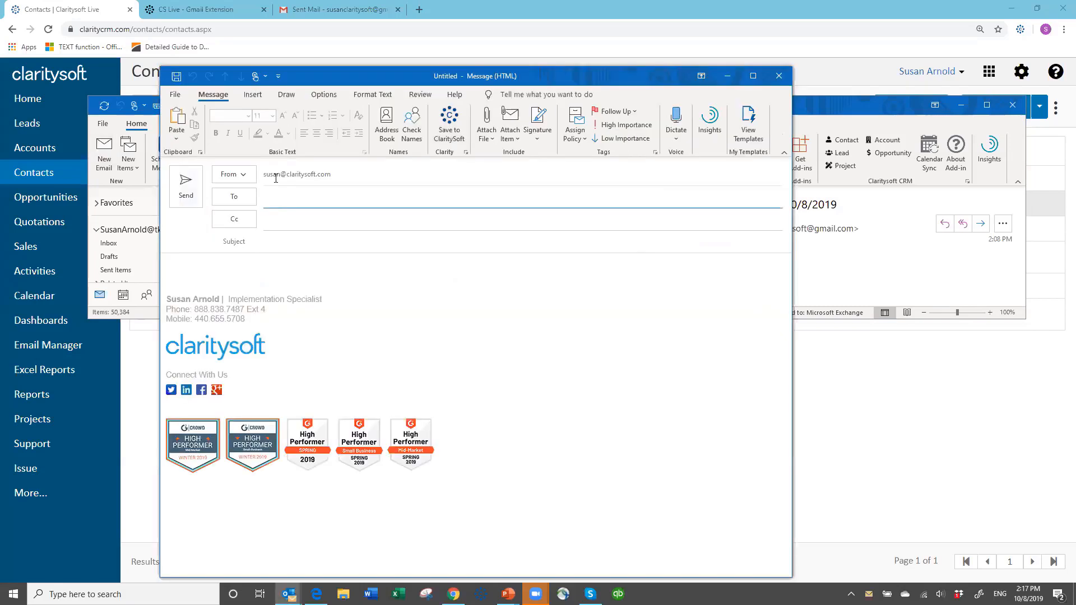
pyautogui.write('susan')
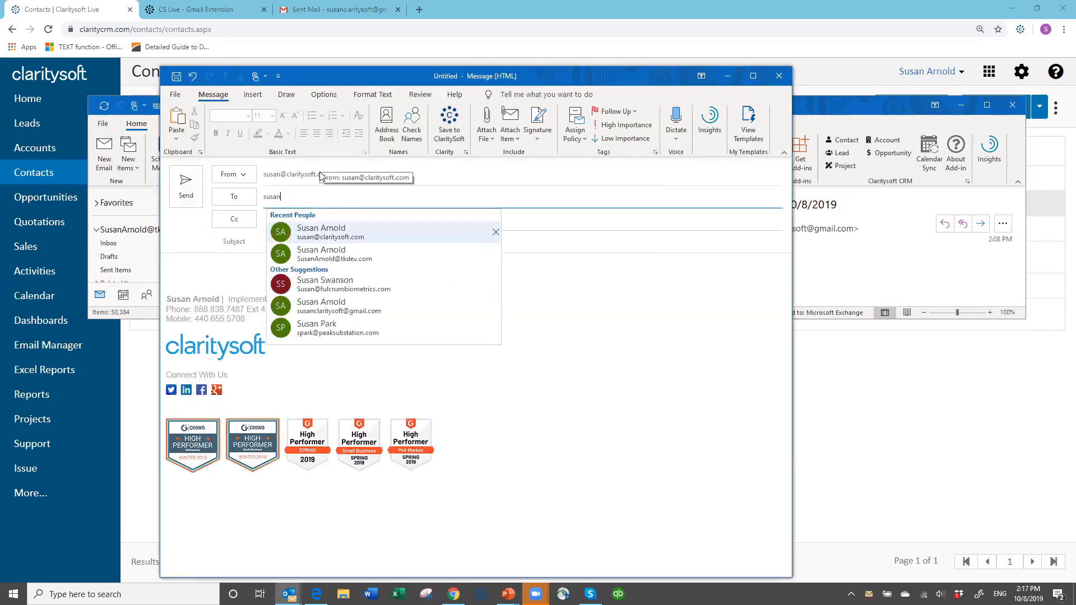
pyautogui.click(340, 259)
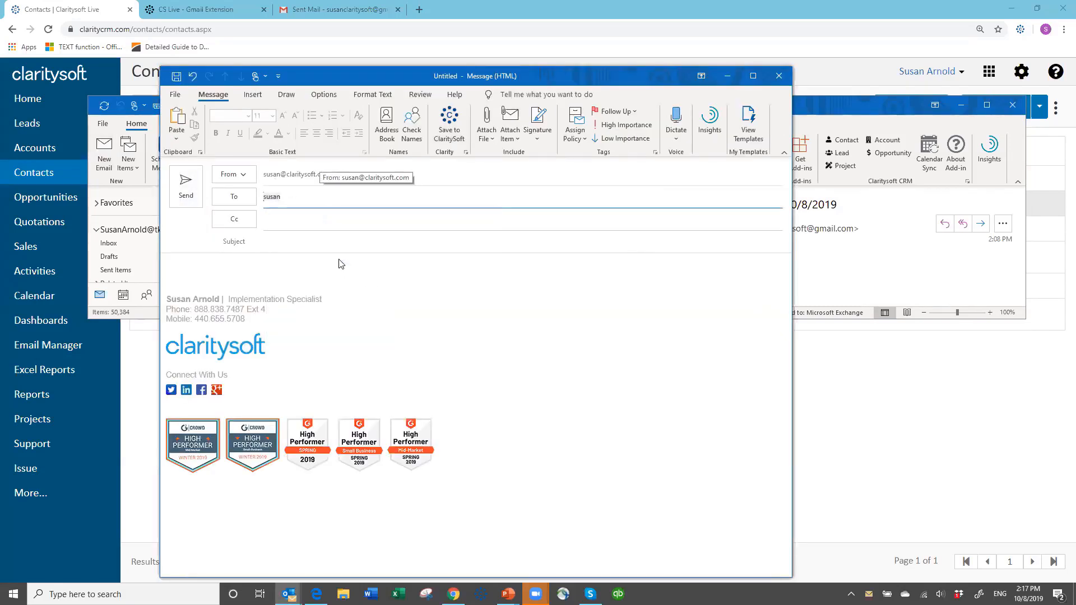
pyautogui.click(306, 243)
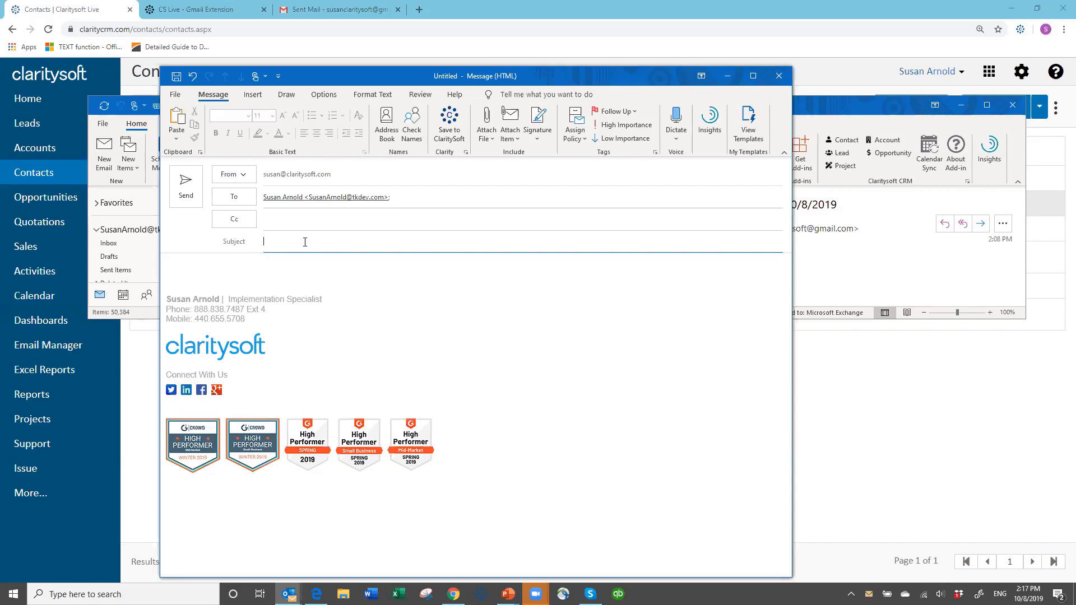
# Enter the subject "Email sent on 10/8/2019" and body "Email sent from OUtlook", then send the email.
pyautogui.write('Email sent on 10/8/2019')
pyautogui.click(206, 270)
pyautogui.write('Email sen')
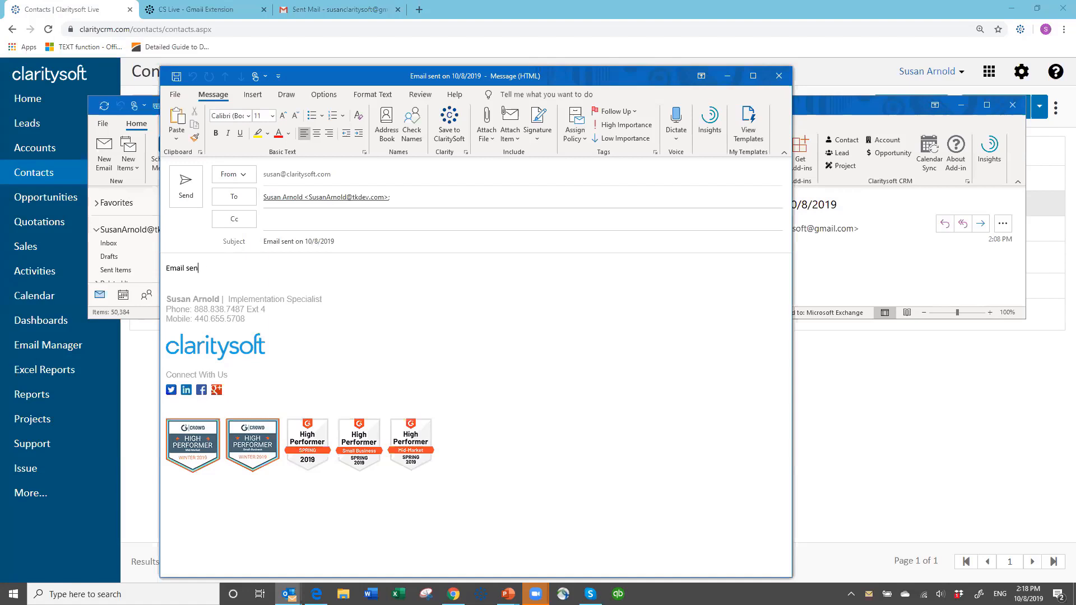
pyautogui.write('t from OUtlook')
pyautogui.click(191, 194)
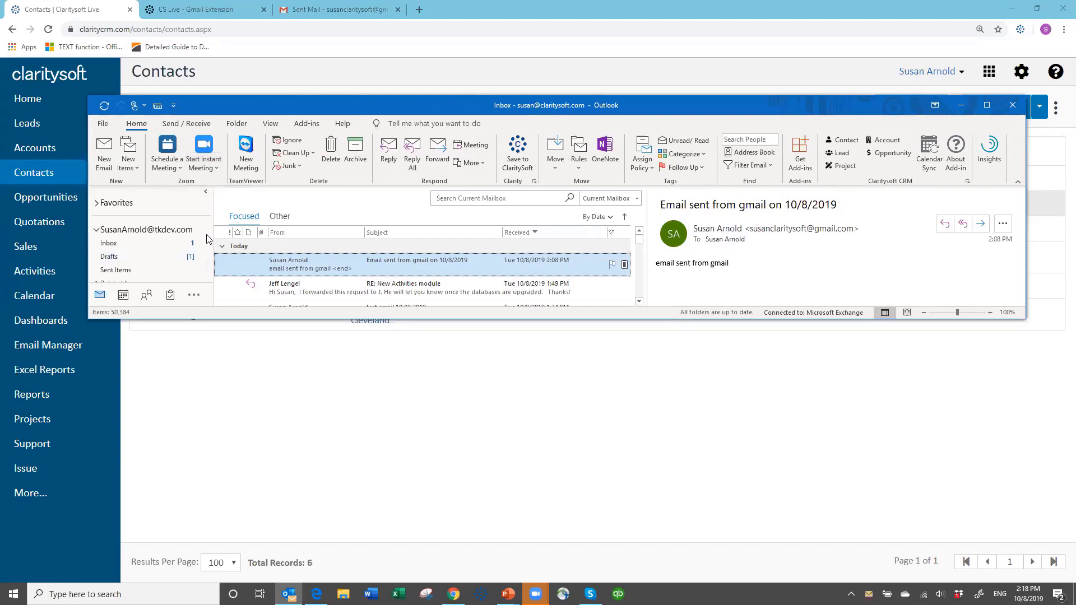
# Open the Sent Items folder and select the sent email "Email sent on 10/8/2019".
pyautogui.moveTo(208, 232); pyautogui.dragTo(205, 260)
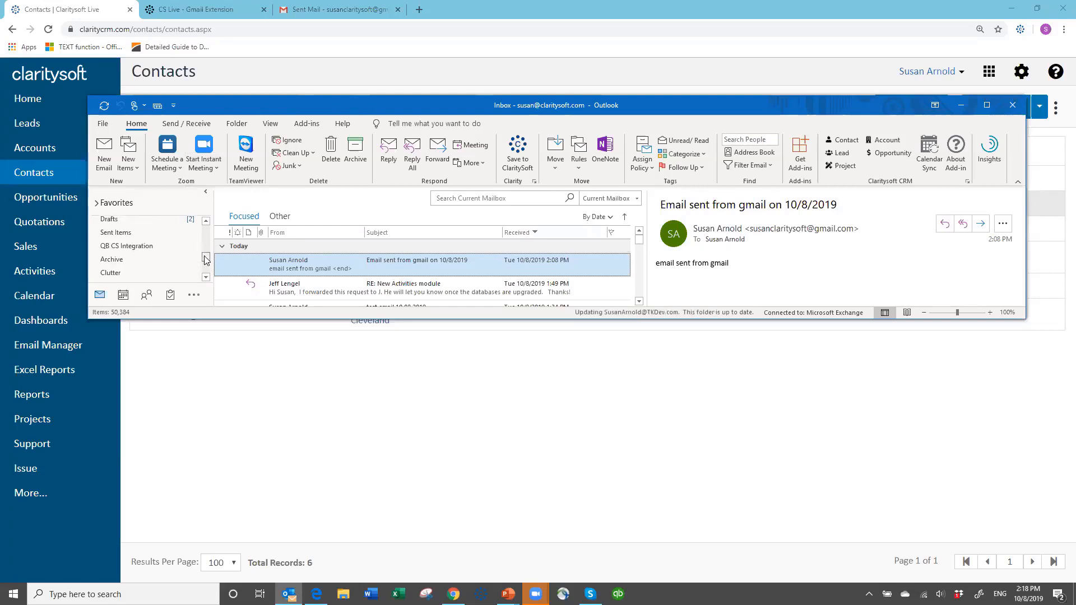
pyautogui.click(123, 234)
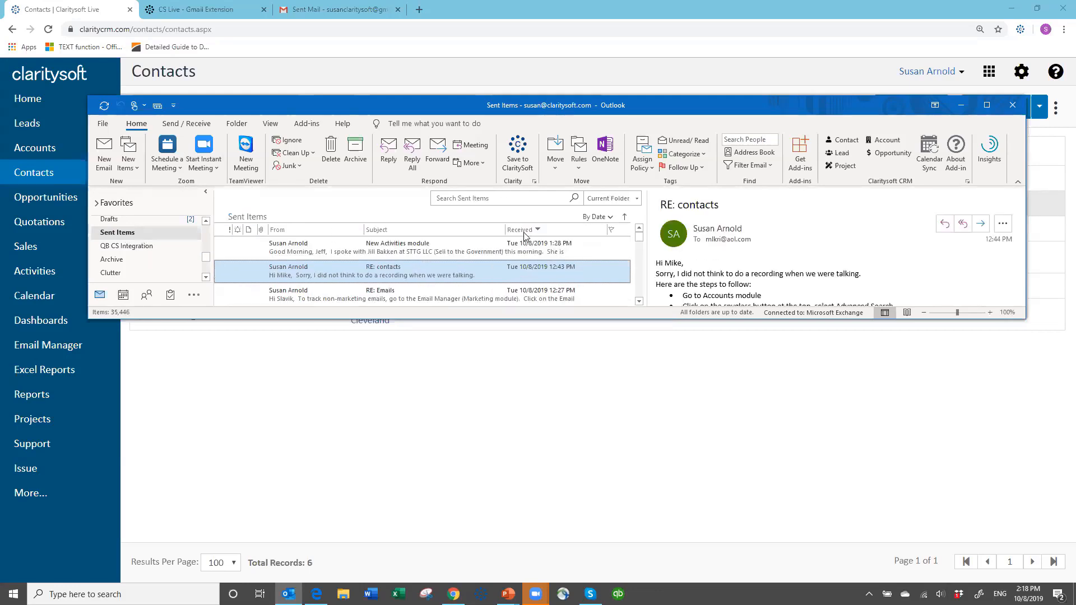
pyautogui.click(639, 232)
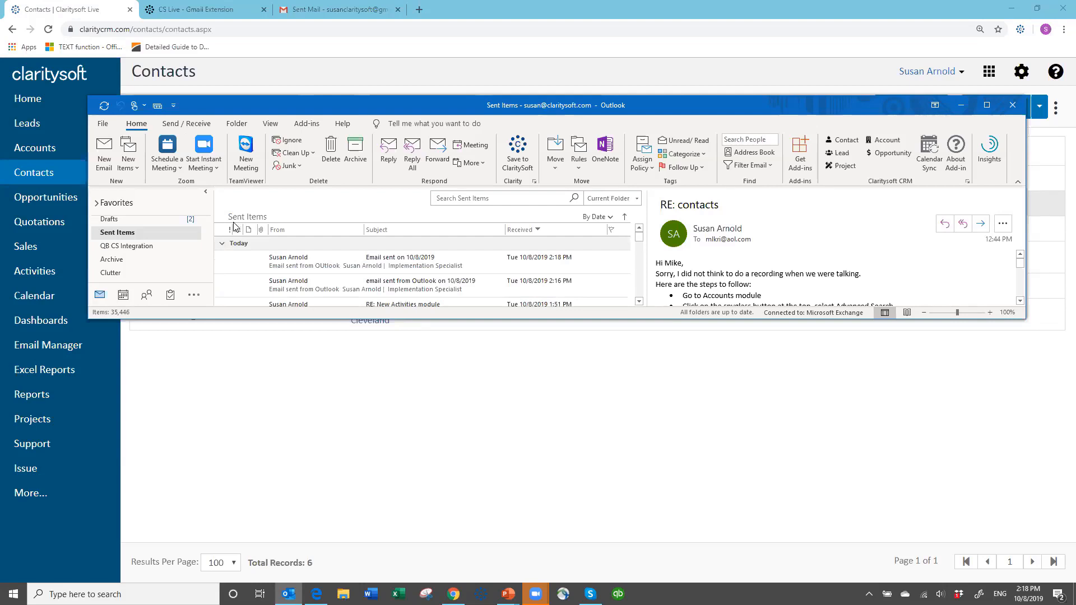
pyautogui.click(376, 265)
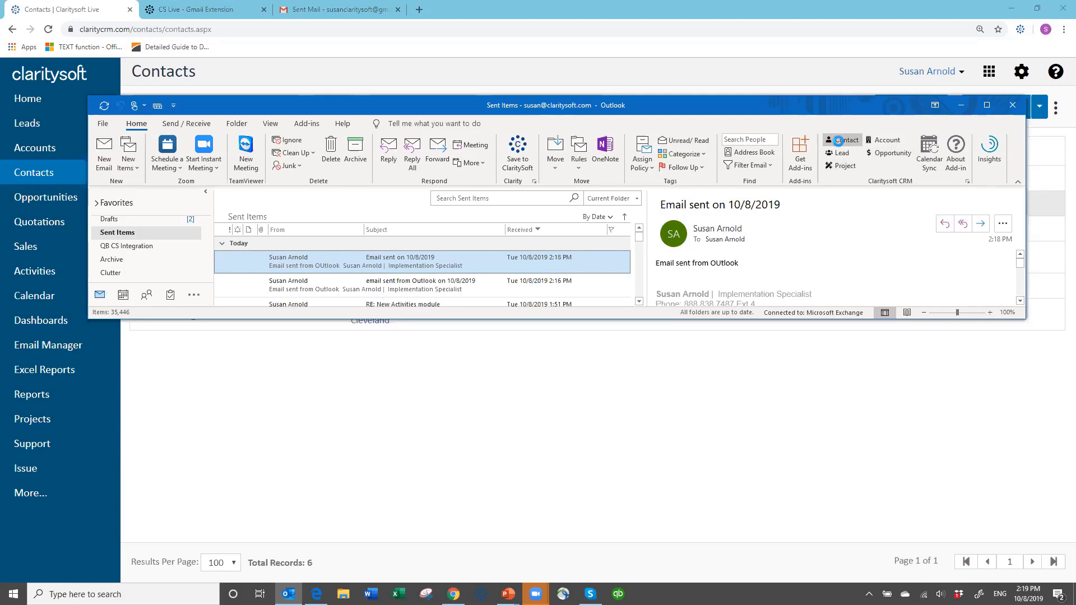
# Save the selected email to the auto-detected contact at New Spring Company with the Claritysoft CRM Contact command.
pyautogui.click(841, 145)
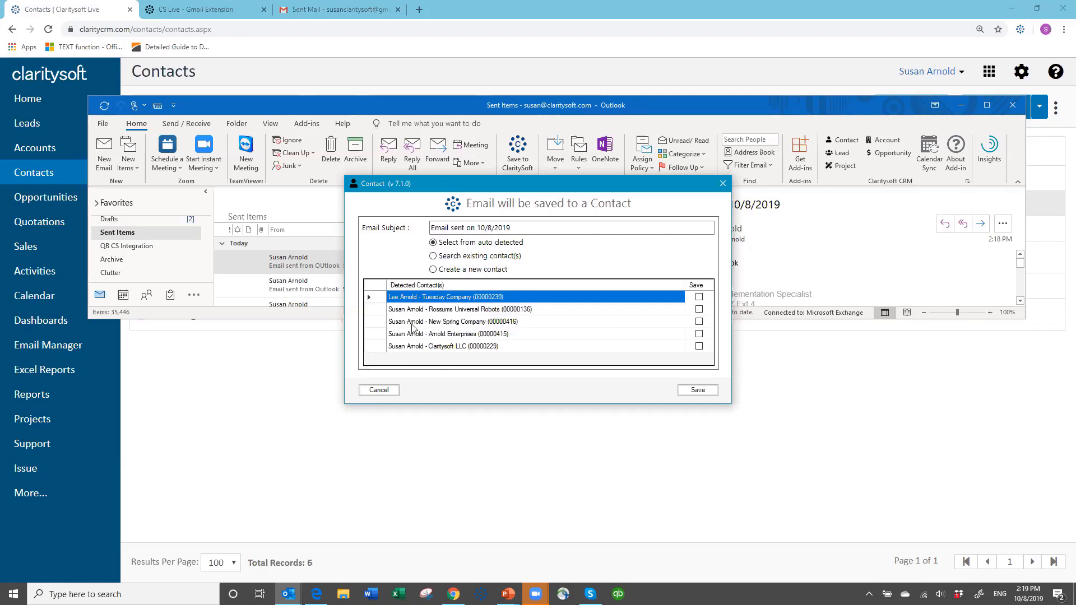
pyautogui.click(706, 324)
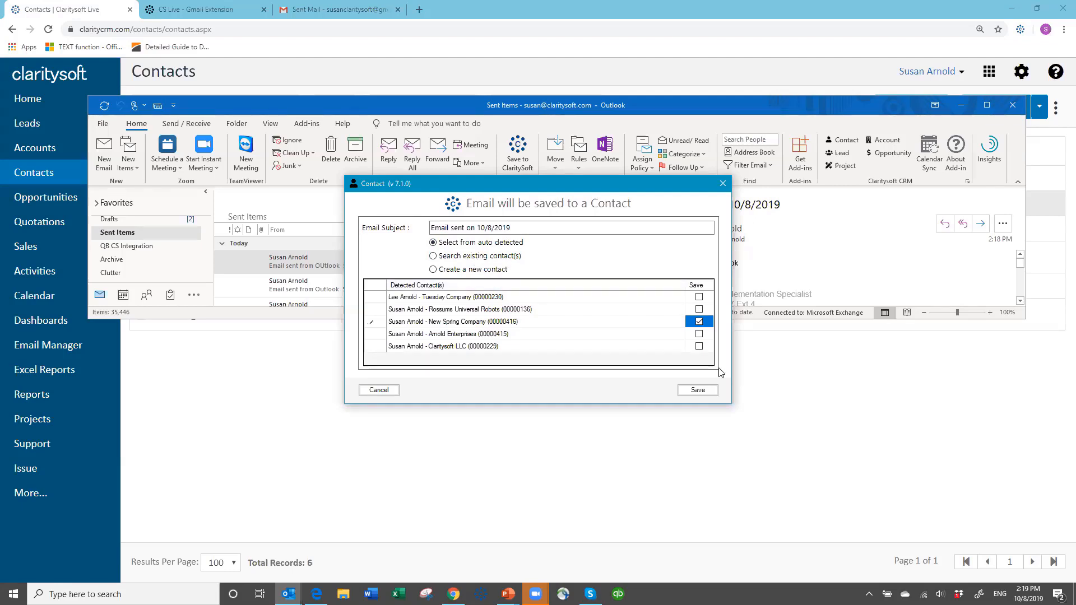
pyautogui.click(695, 391)
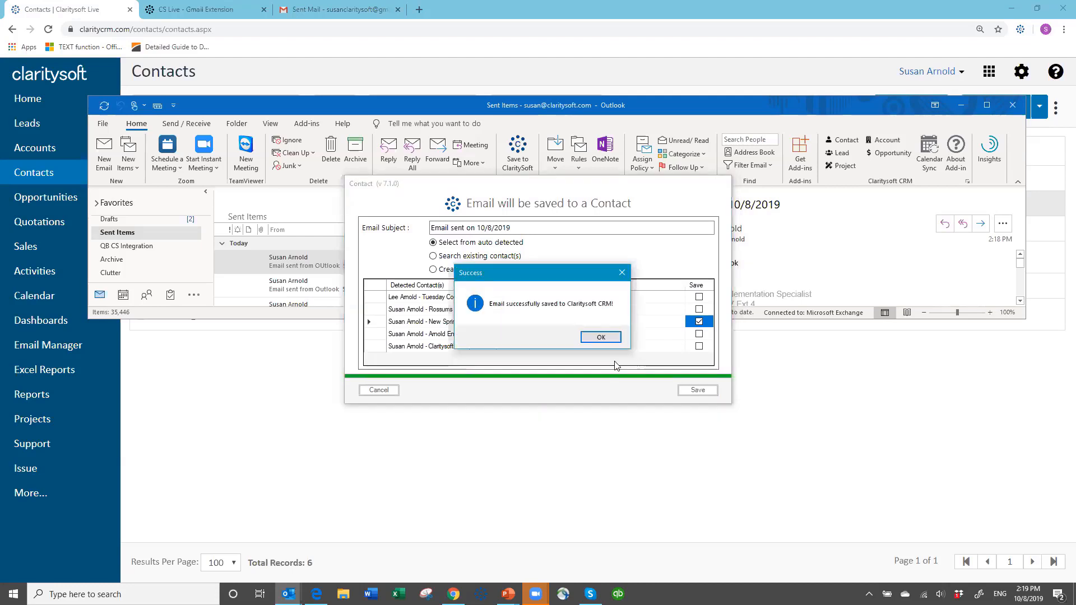
pyautogui.click(601, 337)
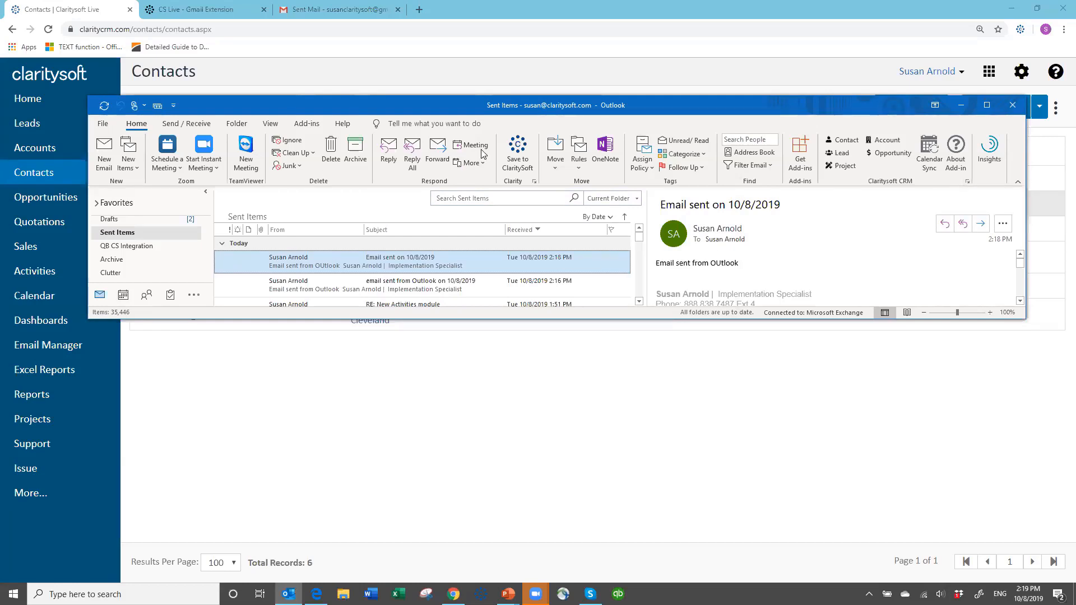
# Open the Claritysoft add-in options and review the connection information settings, then close both dialogs.
pyautogui.click(535, 180)
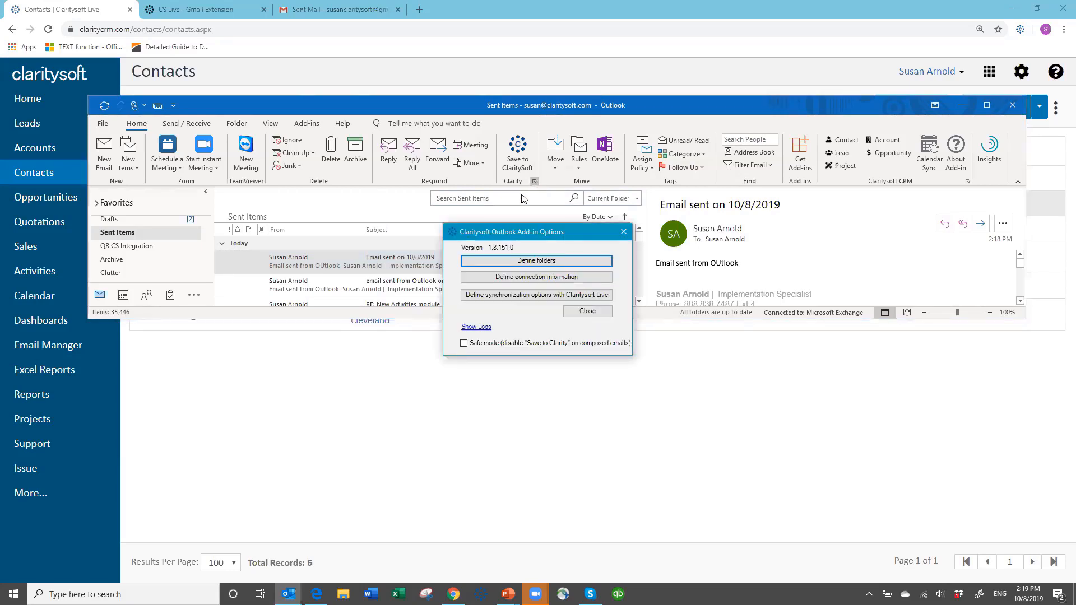
pyautogui.click(531, 278)
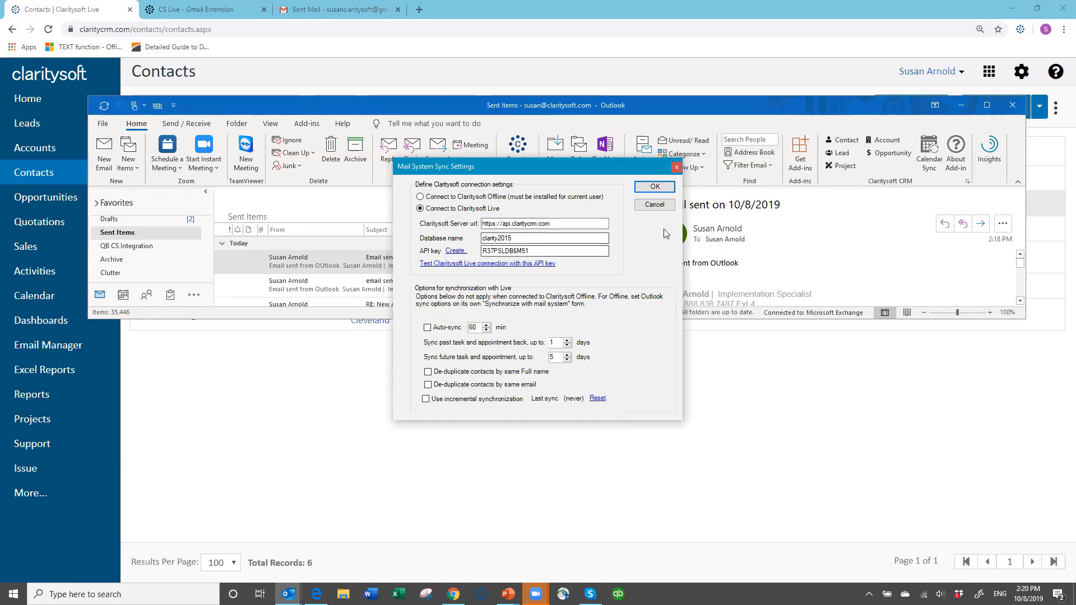
pyautogui.click(653, 206)
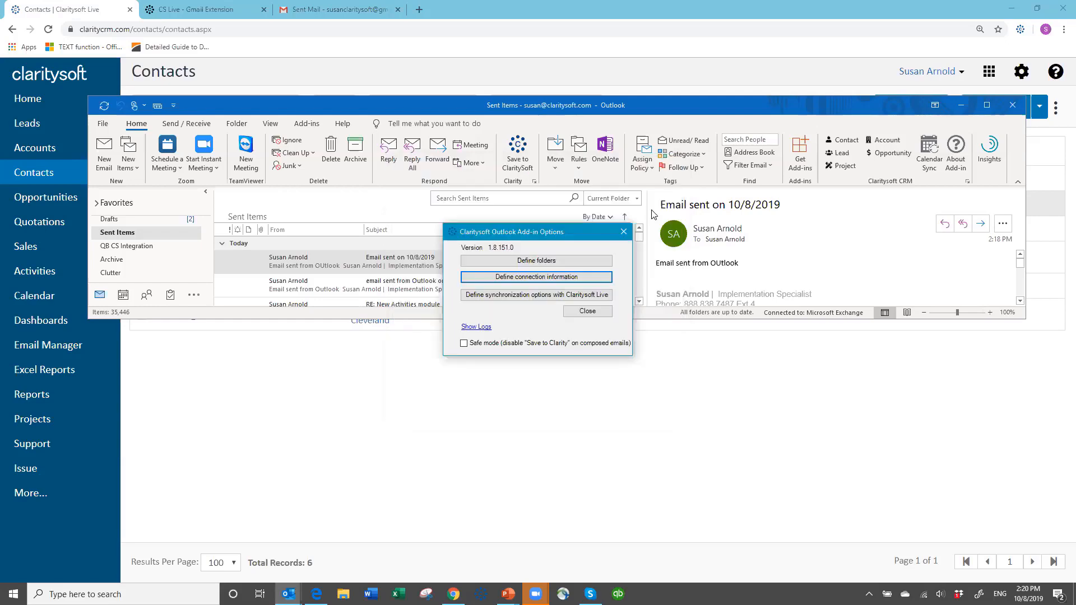
pyautogui.click(594, 317)
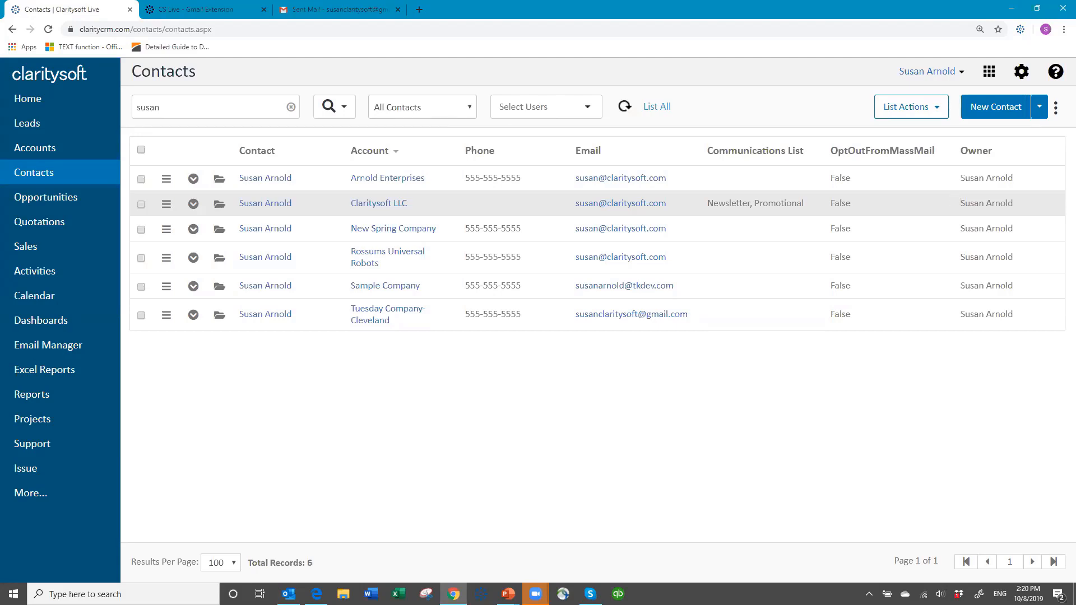
# Move the Outlook window aside and switch back to the Contacts list in the browser.
pyautogui.hotkey('alt', 'Tab')
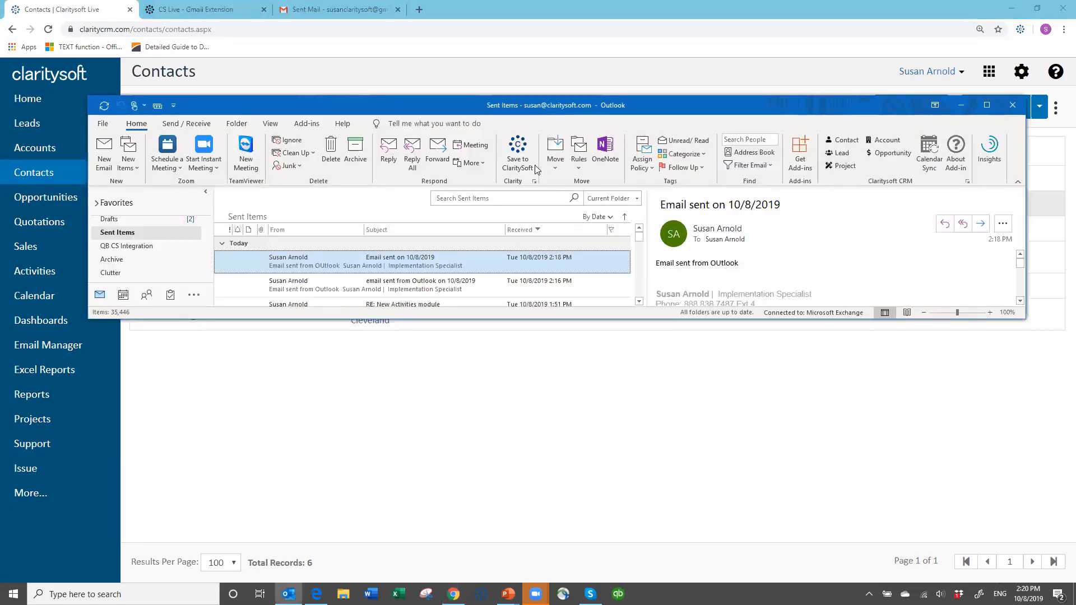
pyautogui.moveTo(654, 110); pyautogui.dragTo(779, 114)
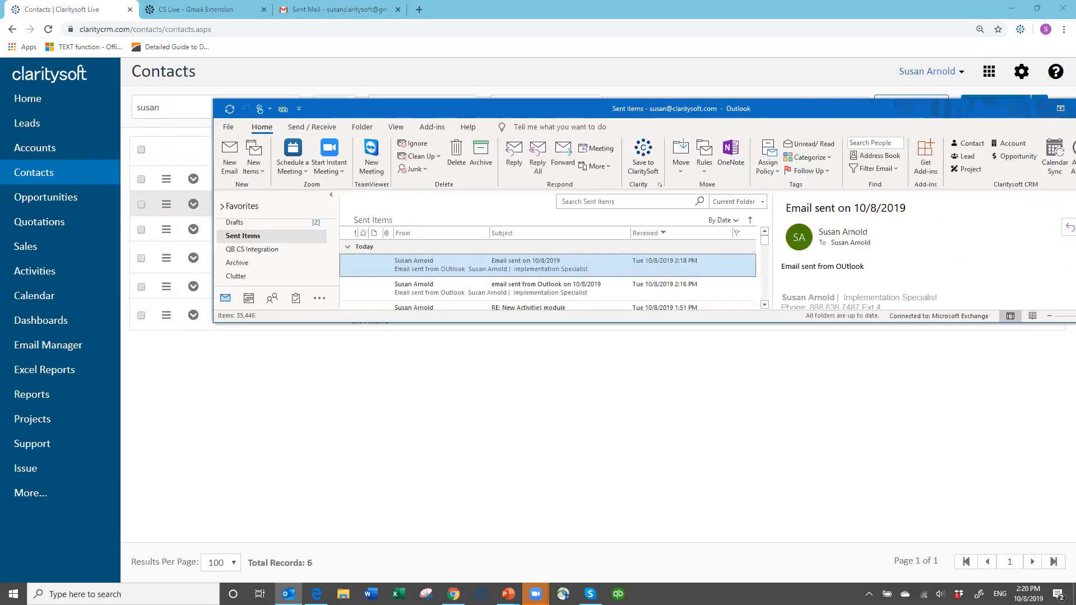
pyautogui.hotkey('alt', 'Tab')
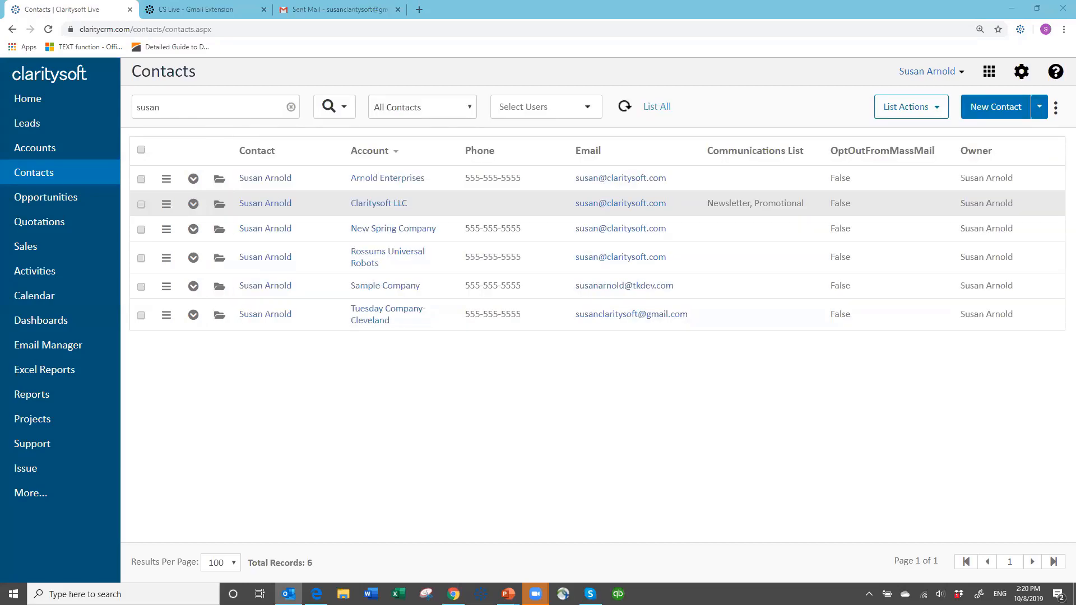
# Go to the Claritysoft knowledge base home and search it for outlook.
pyautogui.click(207, 10)
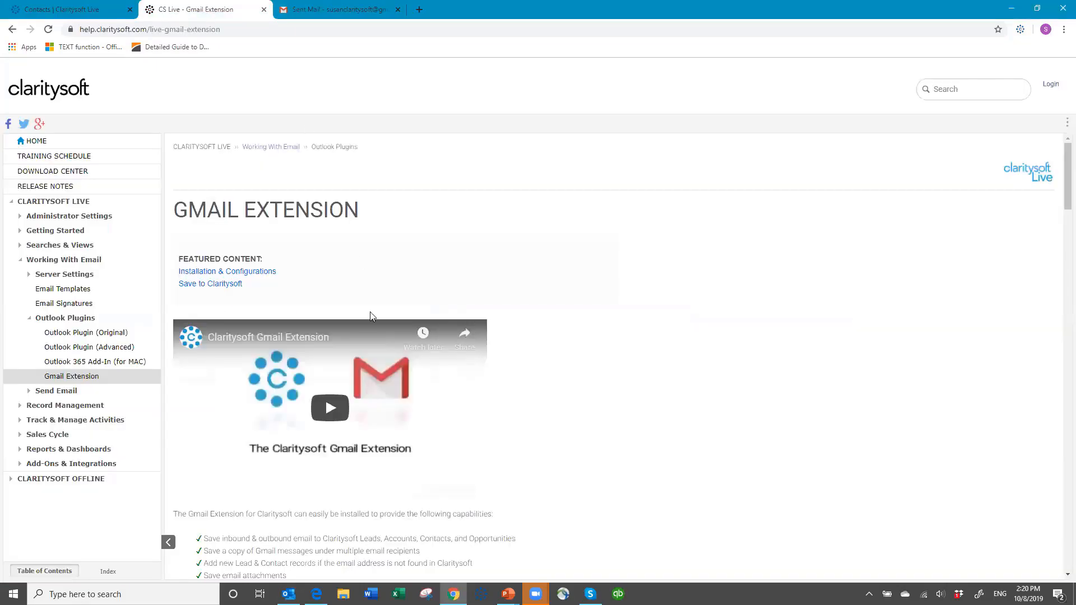
pyautogui.click(37, 145)
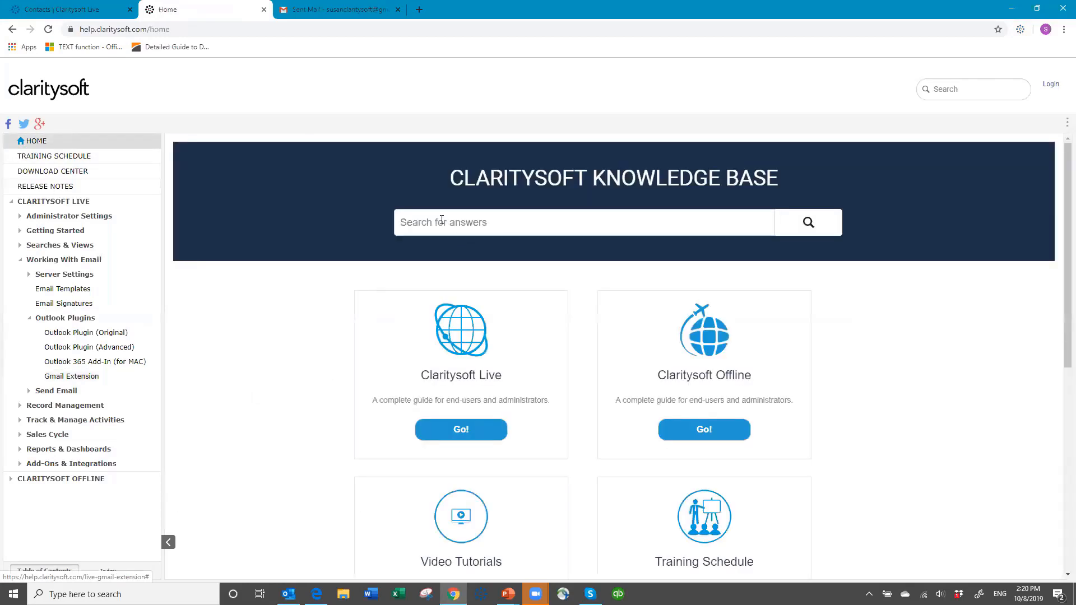
pyautogui.click(441, 218)
pyautogui.write('ou')
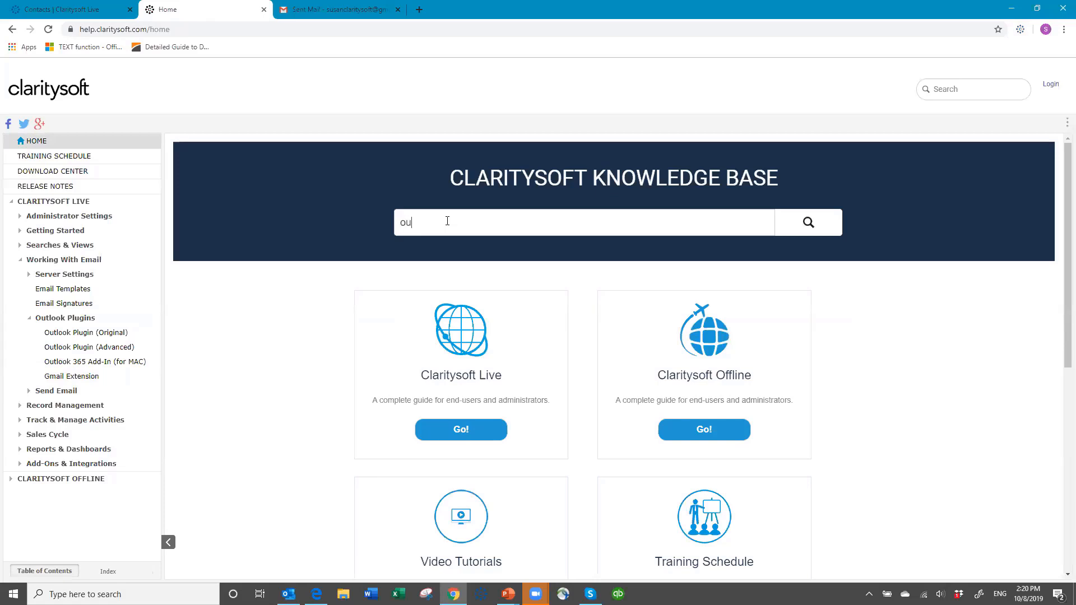
pyautogui.write('tlook')
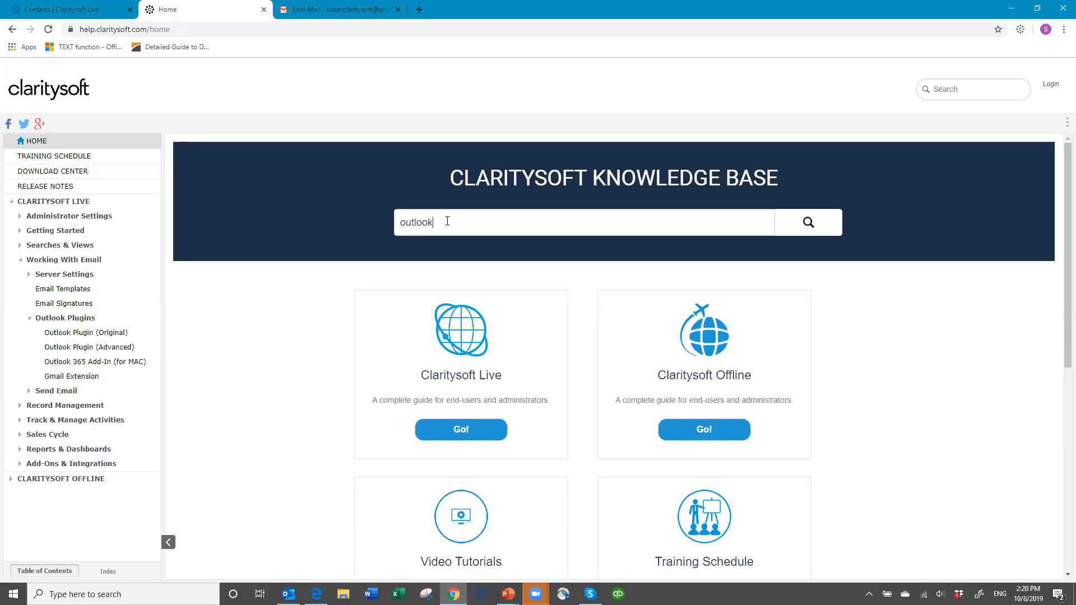
pyautogui.press('Return')
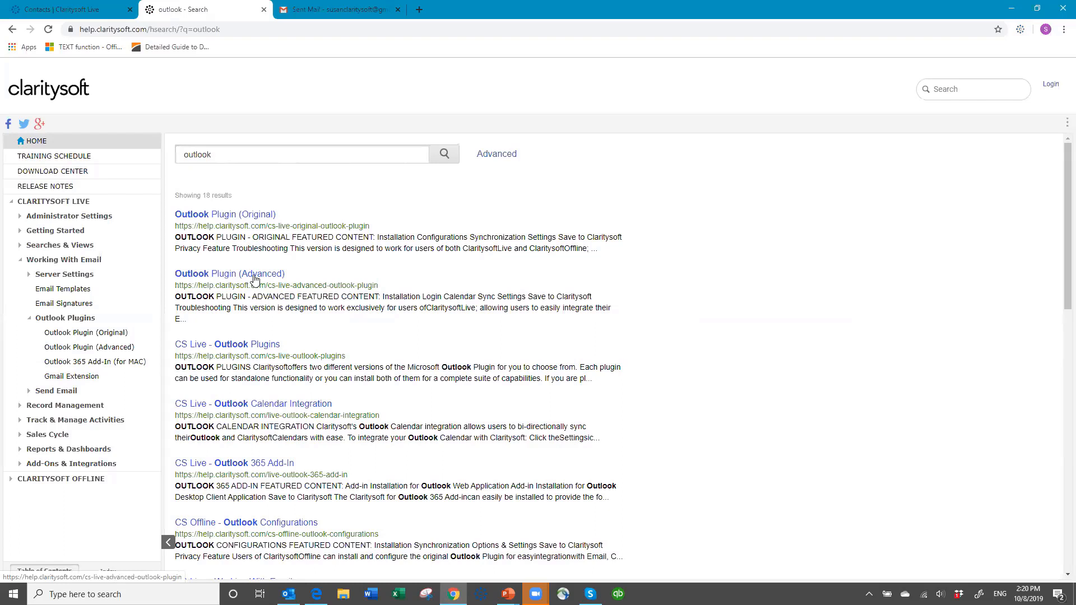
# Open the Outlook Plugin (Advanced) article and read through its overview and installation instructions.
pyautogui.click(224, 274)
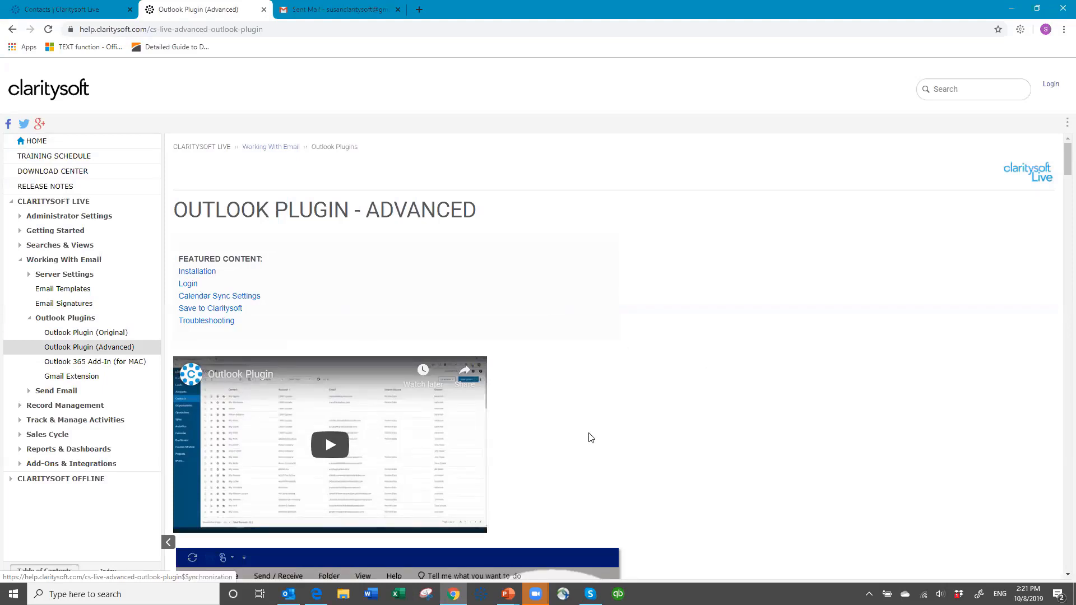
pyautogui.scroll(-3, 317, 314)
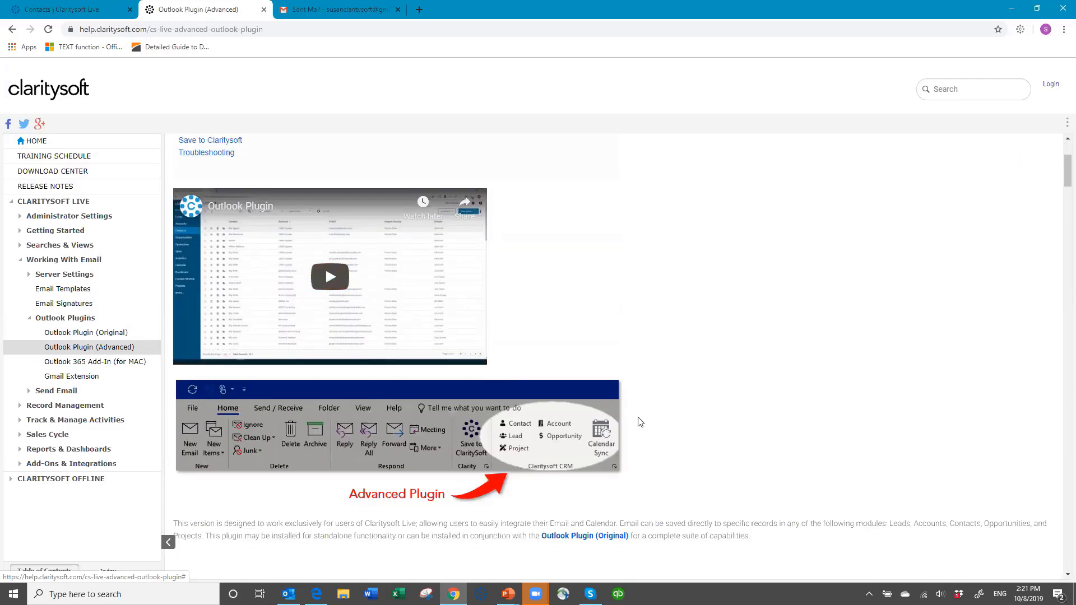
pyautogui.scroll(-3, 639, 422)
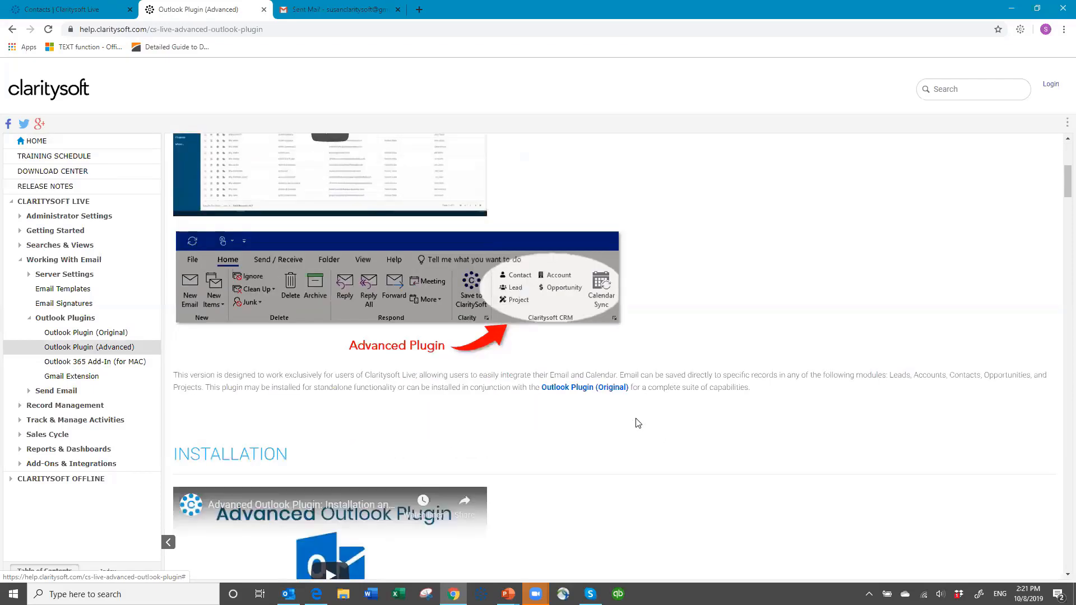
pyautogui.scroll(-3, 638, 423)
pyautogui.scroll(-6, 637, 423)
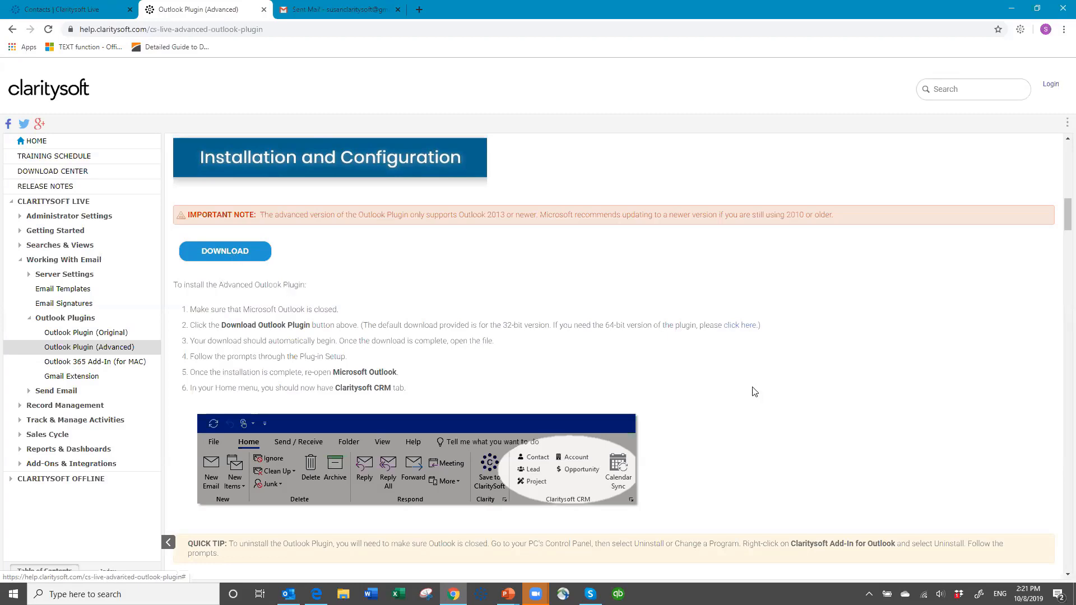
pyautogui.scroll(-5, 746, 382)
pyautogui.scroll(10, 744, 374)
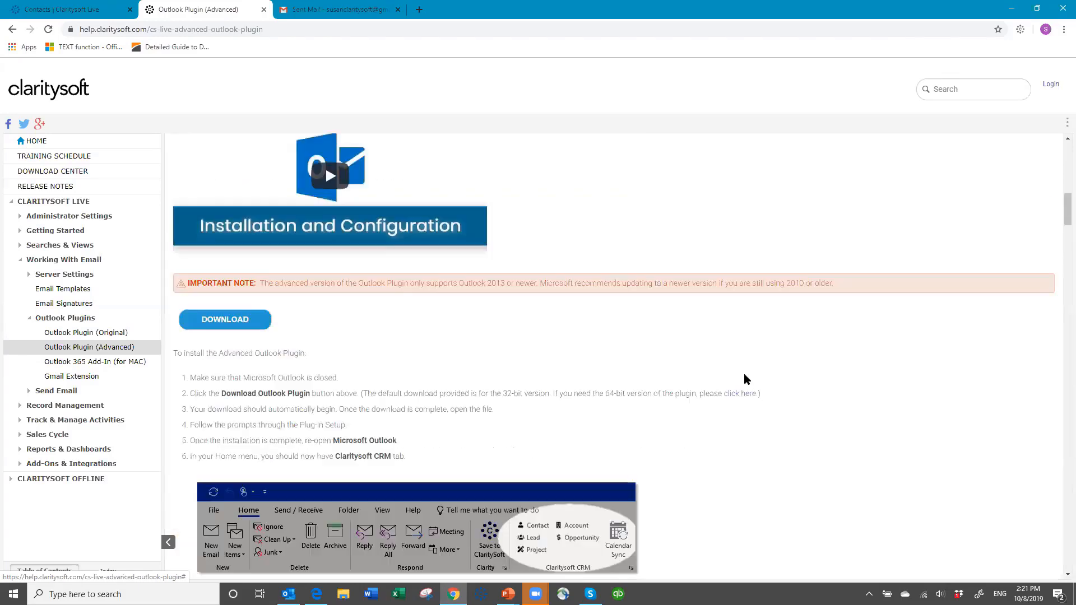
pyautogui.scroll(3, 594, 285)
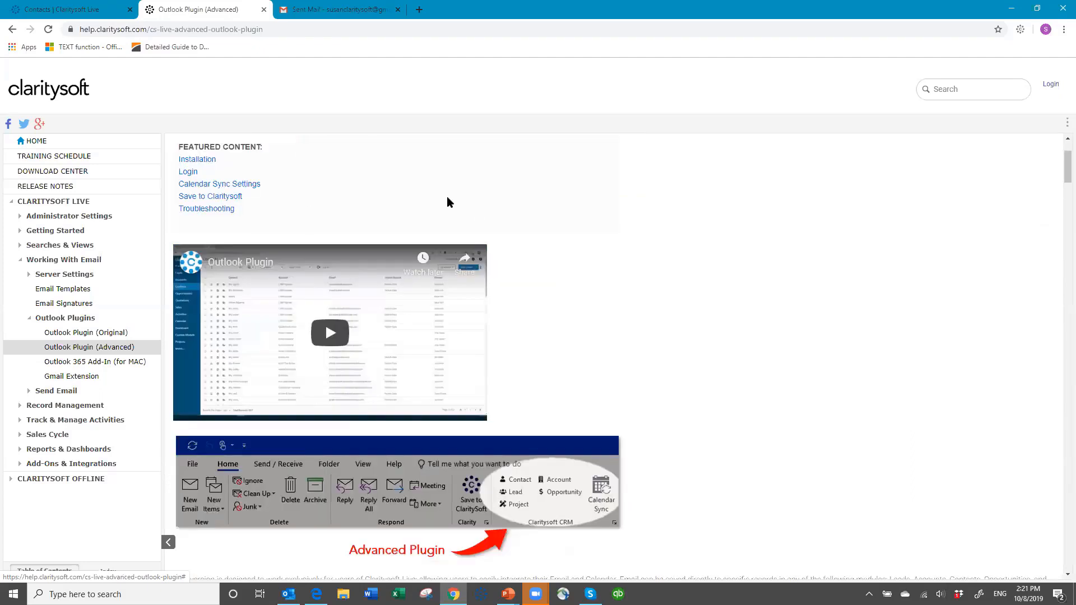
# Open the Download Center, then return to the Outlook Plugin (Advanced) article and read its installation and login sections.
pyautogui.click(66, 173)
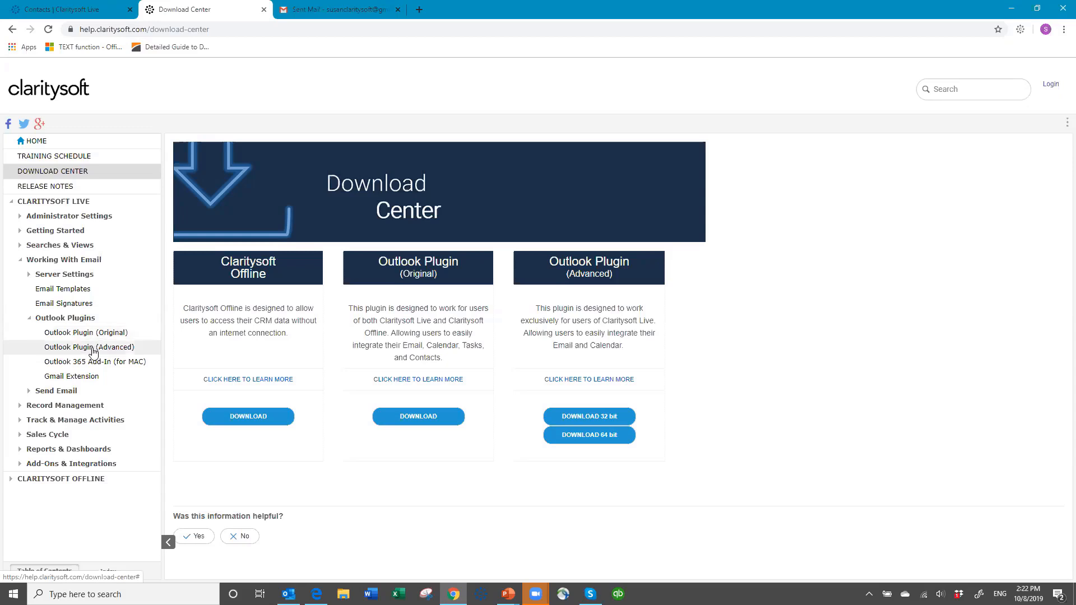
pyautogui.click(93, 349)
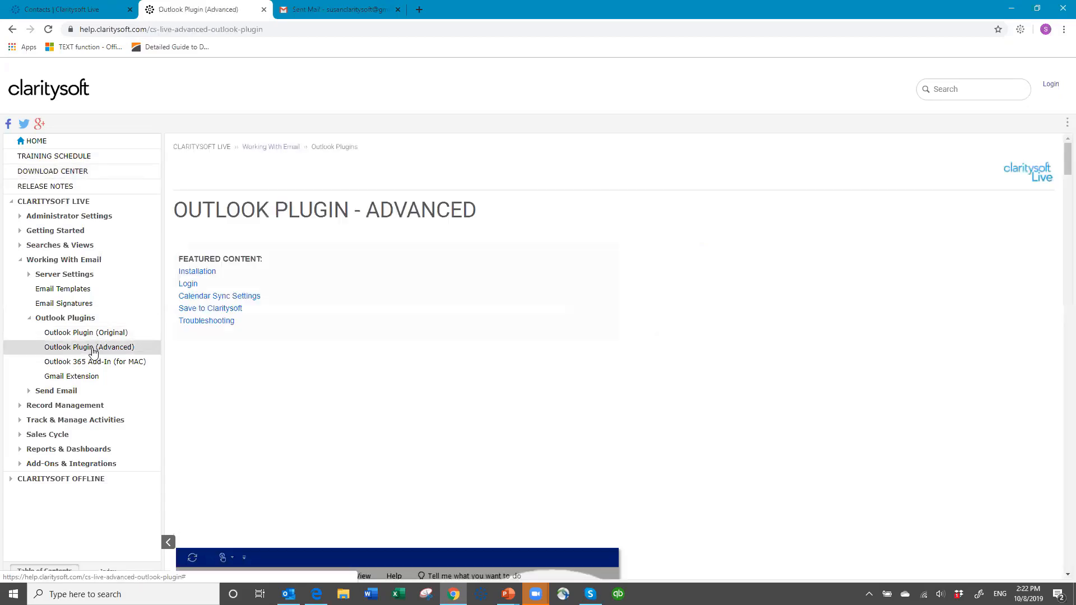
pyautogui.scroll(-5, 589, 381)
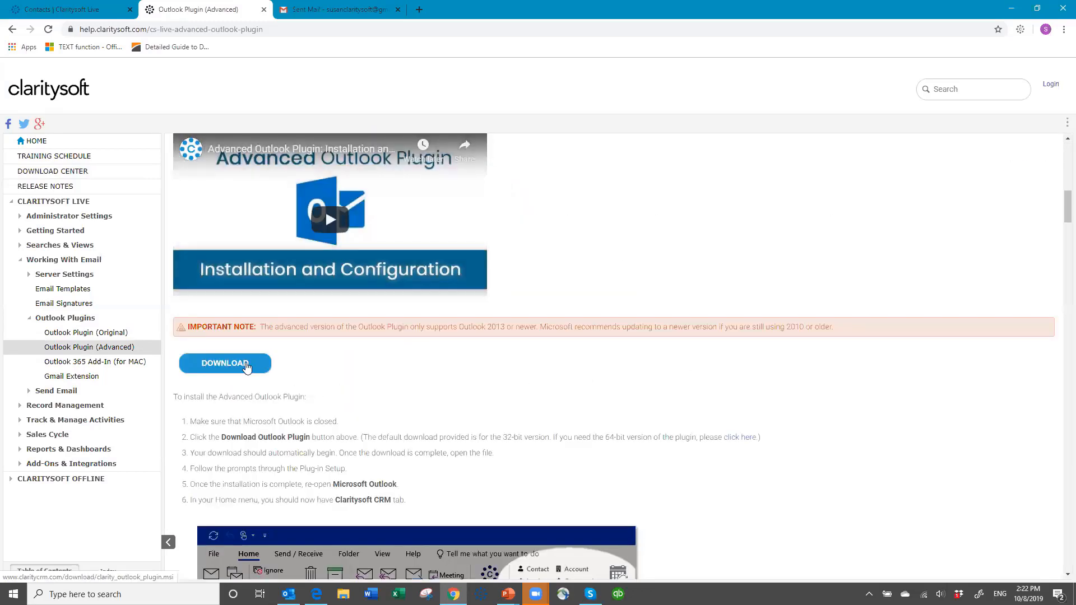
pyautogui.scroll(-5, 557, 400)
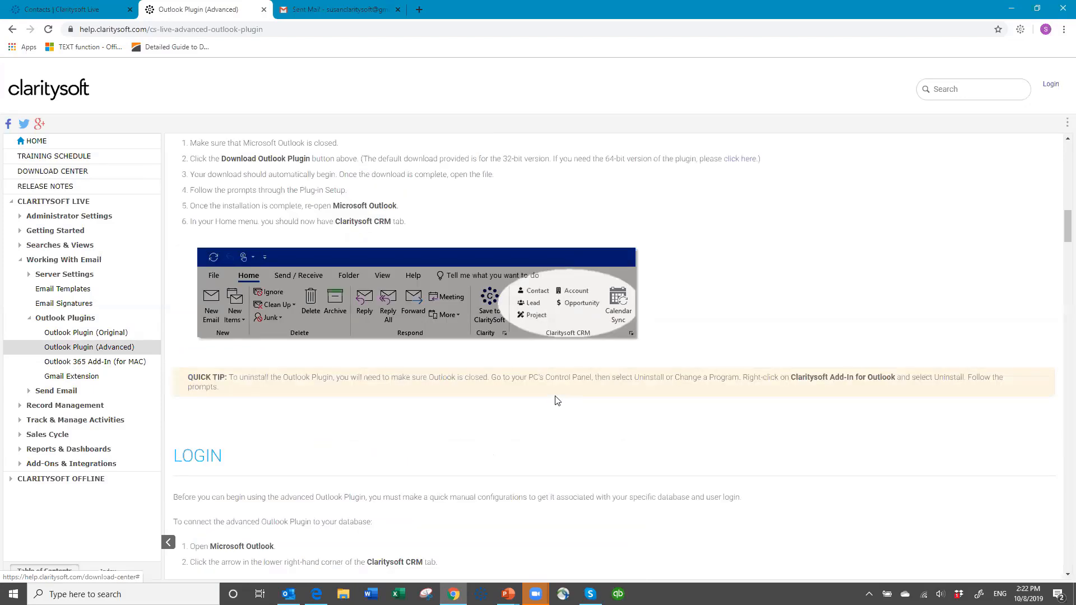
pyautogui.scroll(-7, 515, 415)
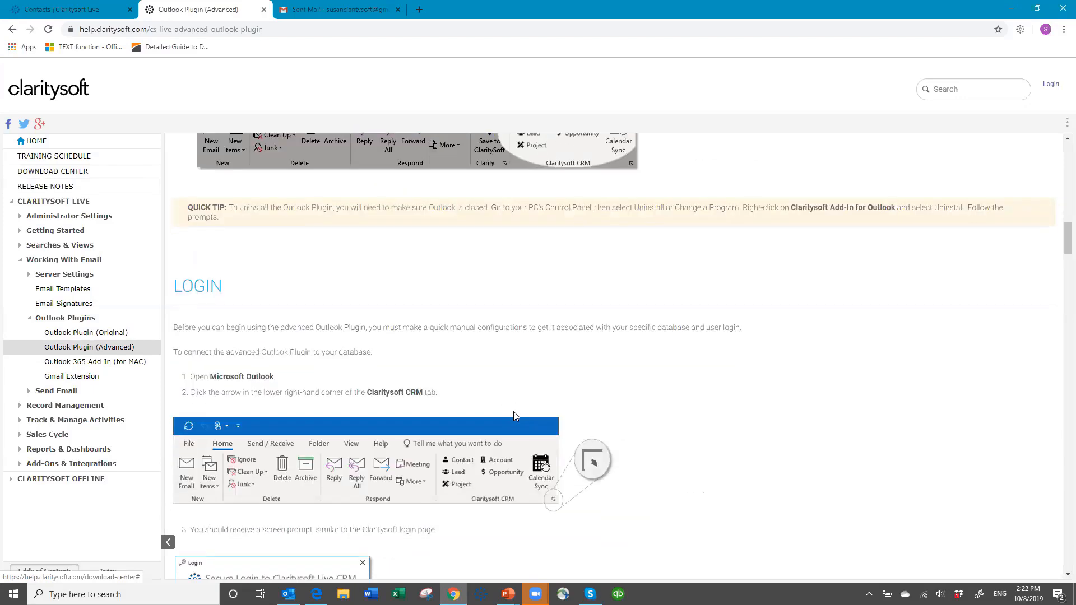
pyautogui.scroll(-3, 522, 400)
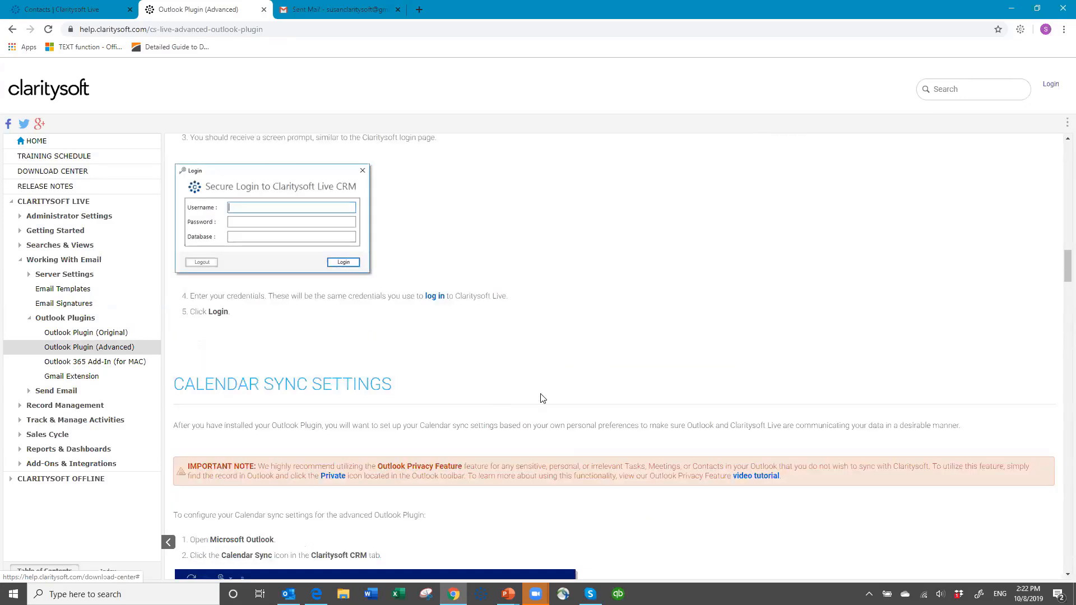
pyautogui.scroll(20, 655, 369)
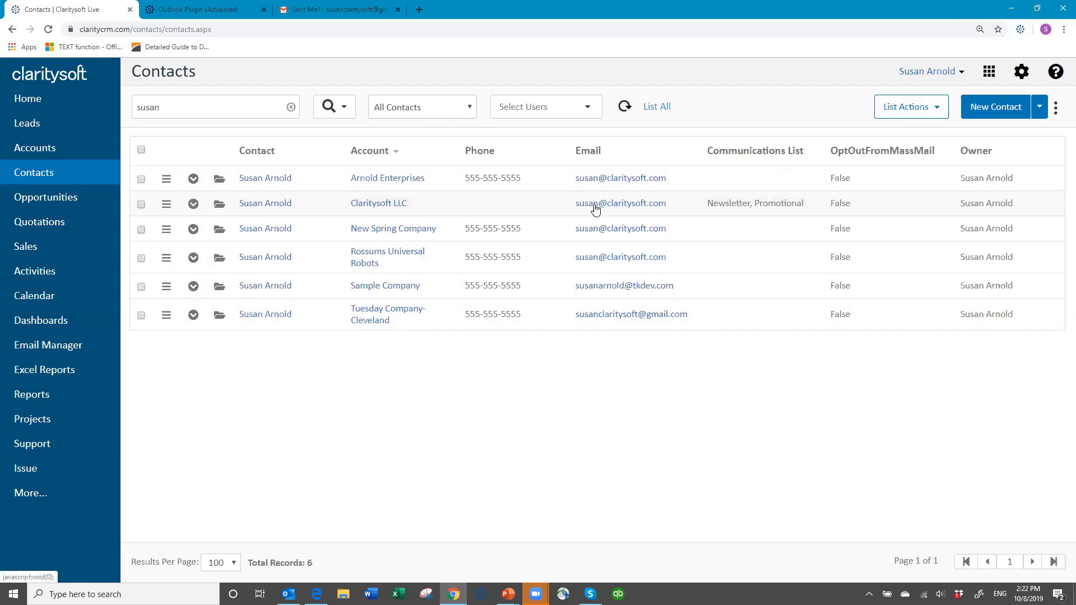
# Open your CRM email settings and review the Server Type, Server Version and encrypted connection options.
pyautogui.click(1022, 72)
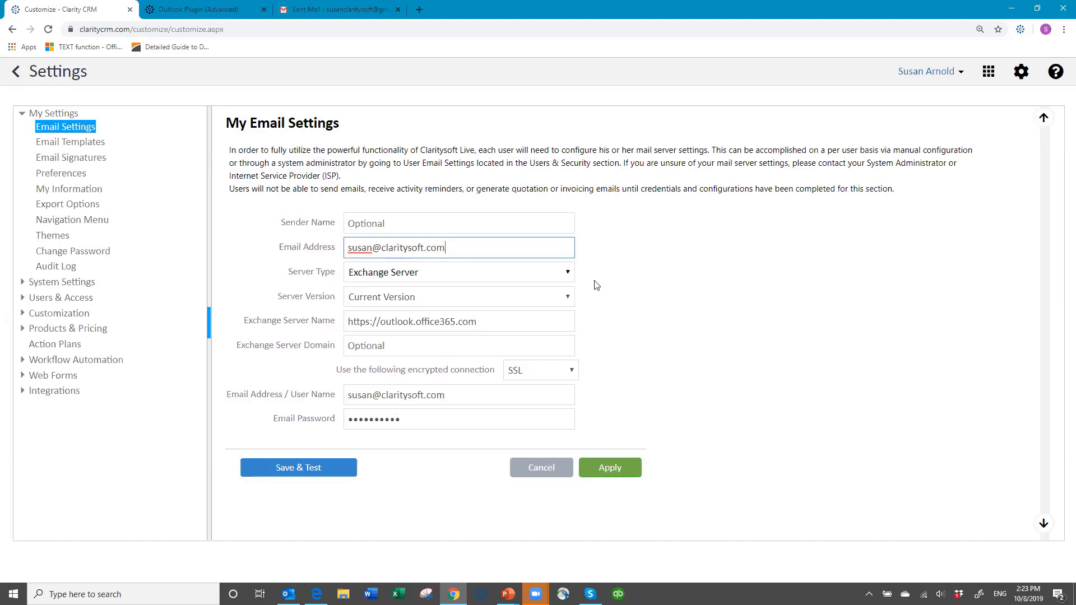
pyautogui.click(569, 274)
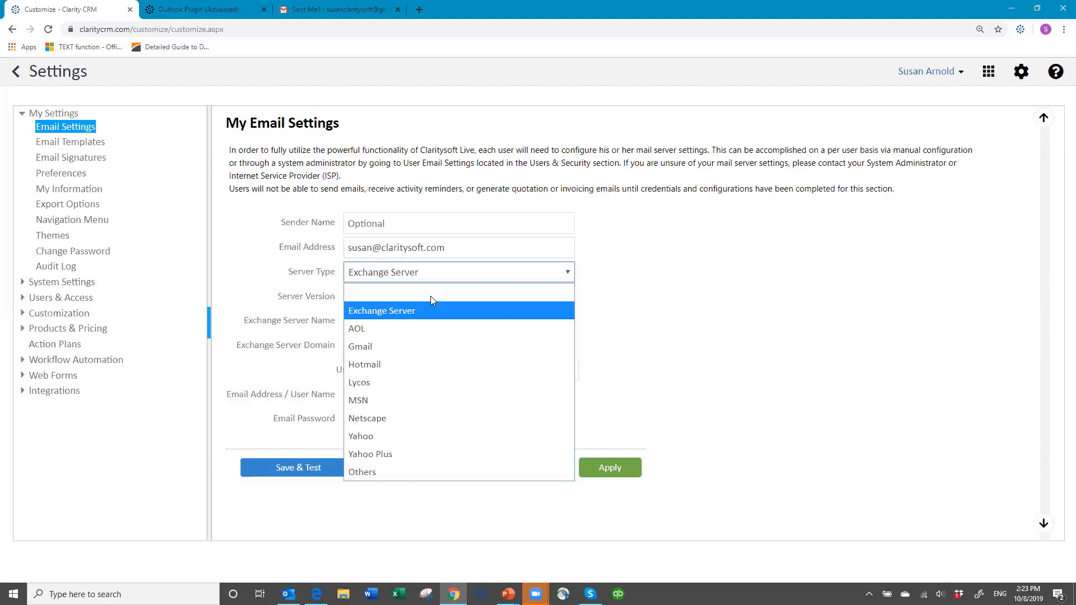
pyautogui.click(424, 312)
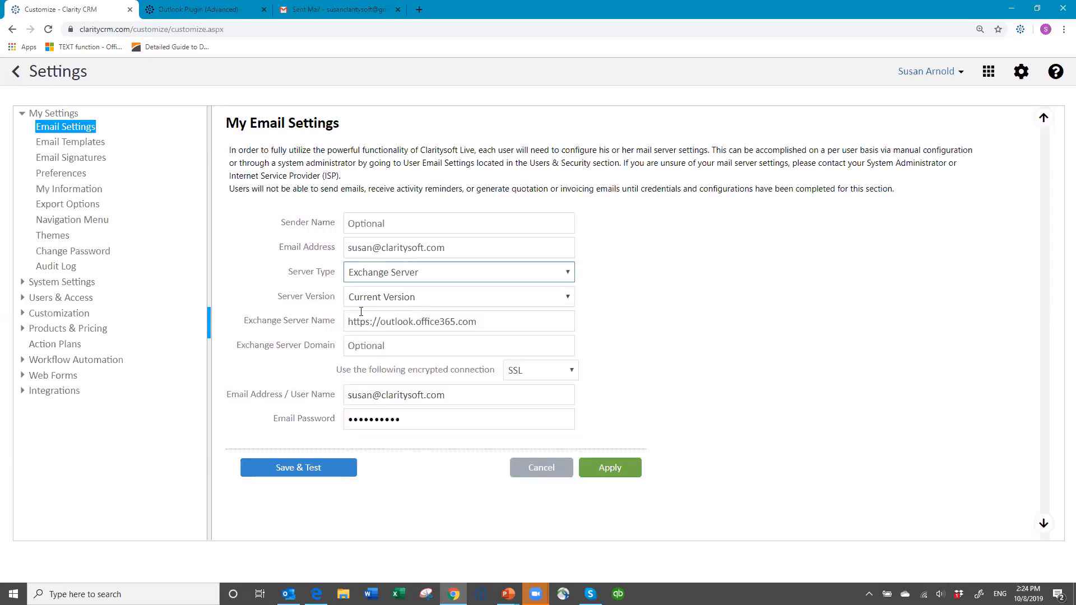
pyautogui.click(569, 298)
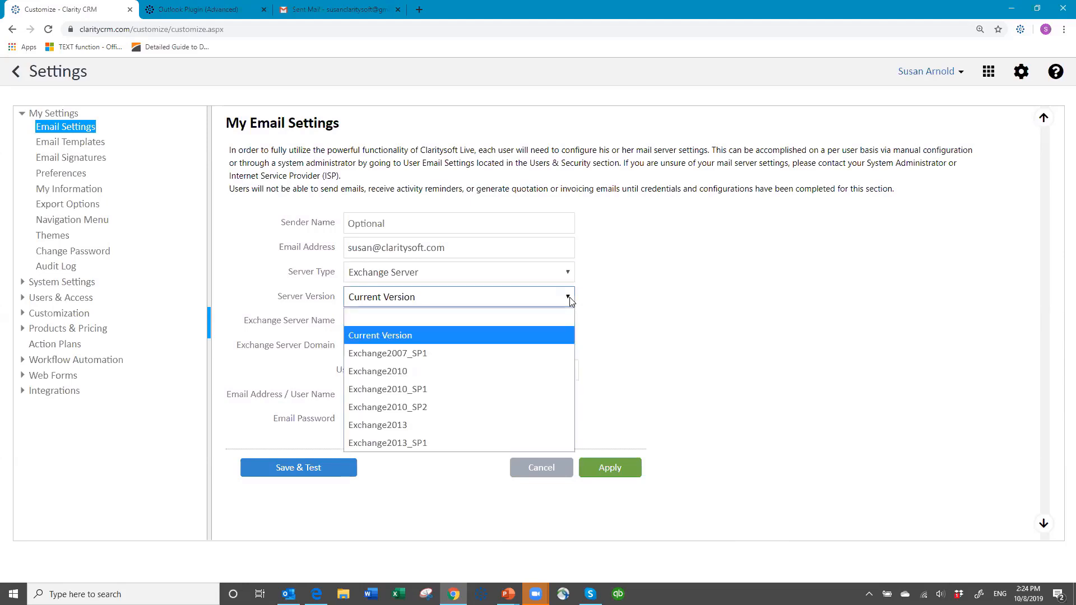
pyautogui.click(570, 297)
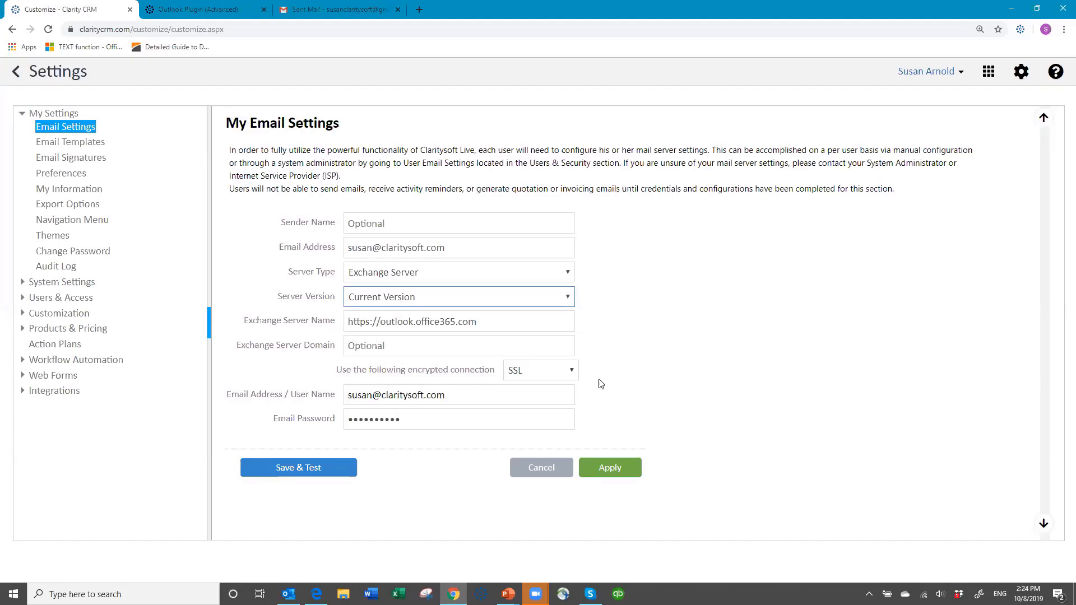
pyautogui.click(577, 373)
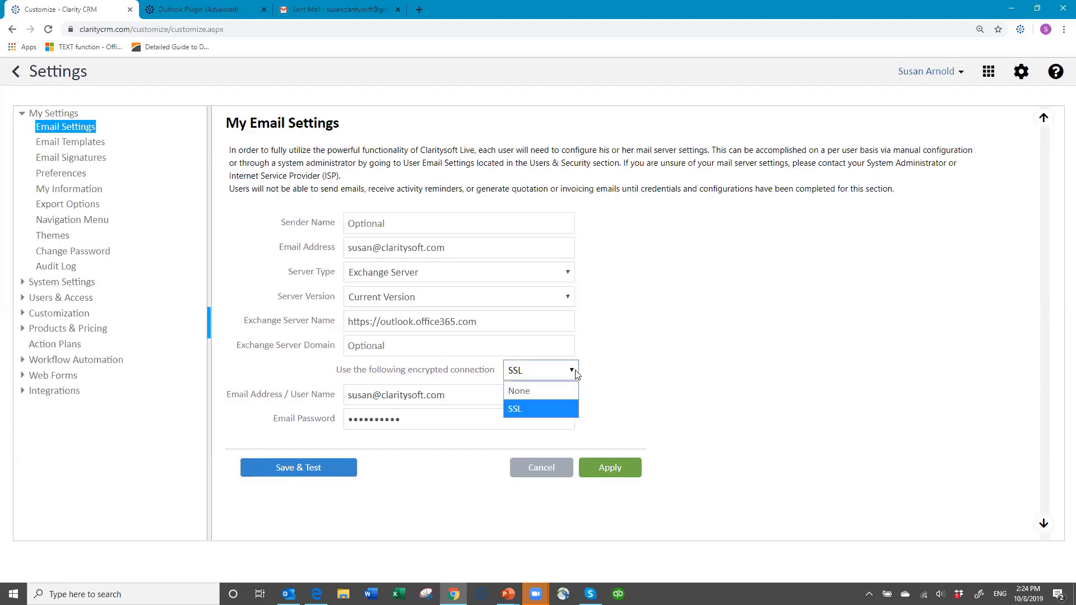
pyautogui.click(557, 408)
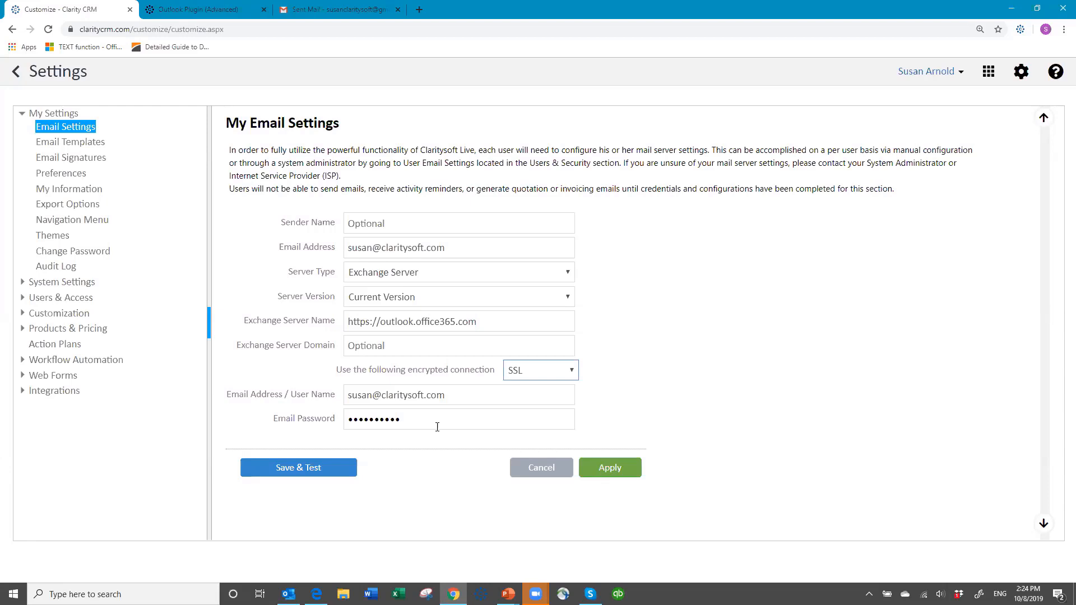
# Apply the email settings, run Save & Test, and dismiss the confirmation message.
pyautogui.click(616, 472)
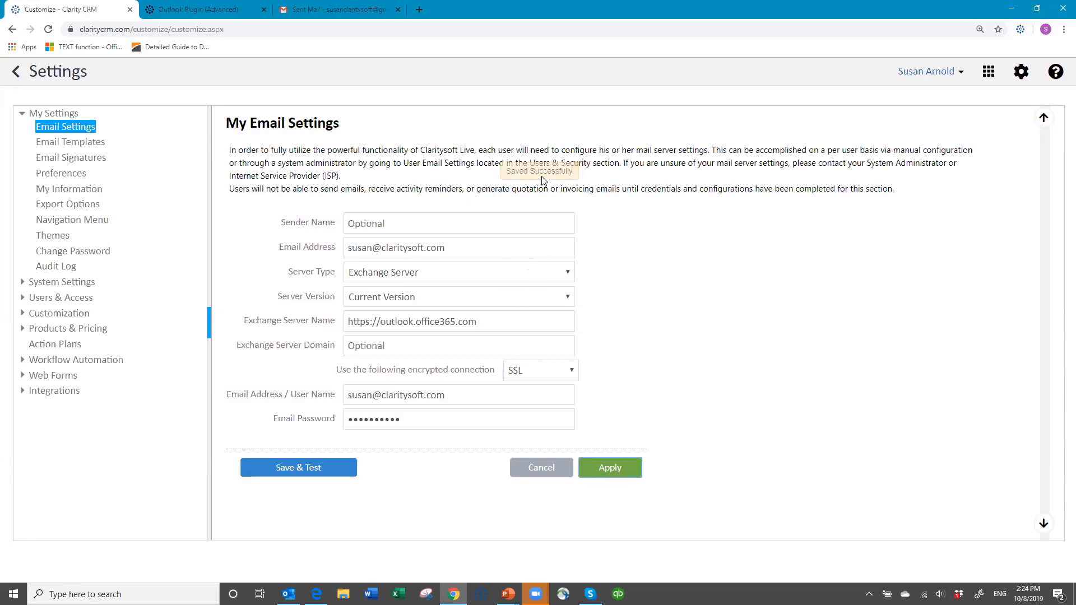
pyautogui.click(295, 469)
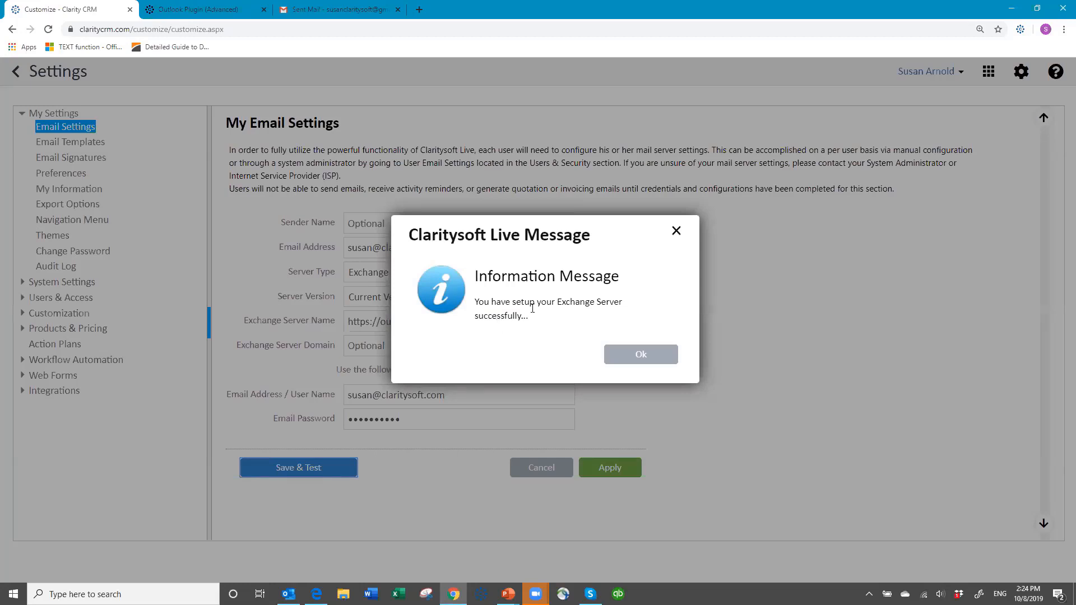
pyautogui.click(639, 355)
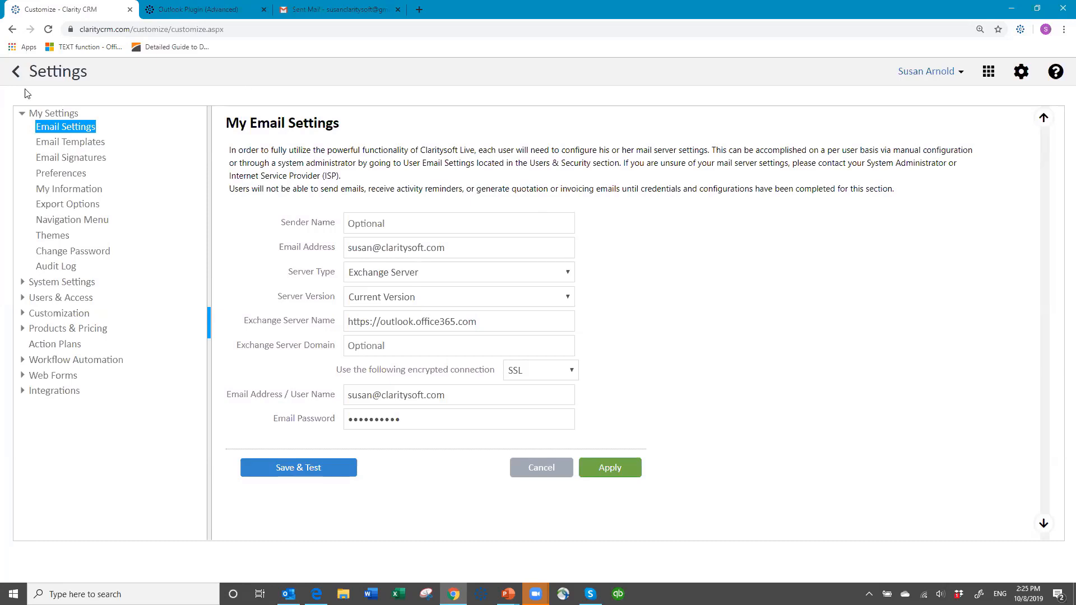
# Return to Contacts and start an email to the Arnold Enterprises contact with the subject Sent from CS on 10/8/2019.
pyautogui.click(16, 72)
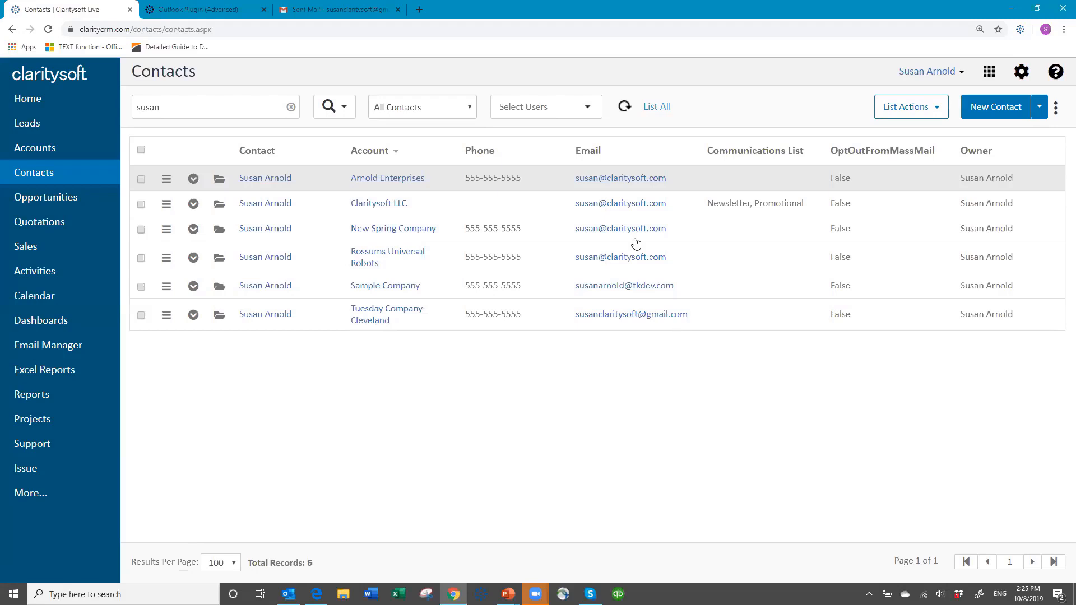
pyautogui.click(622, 178)
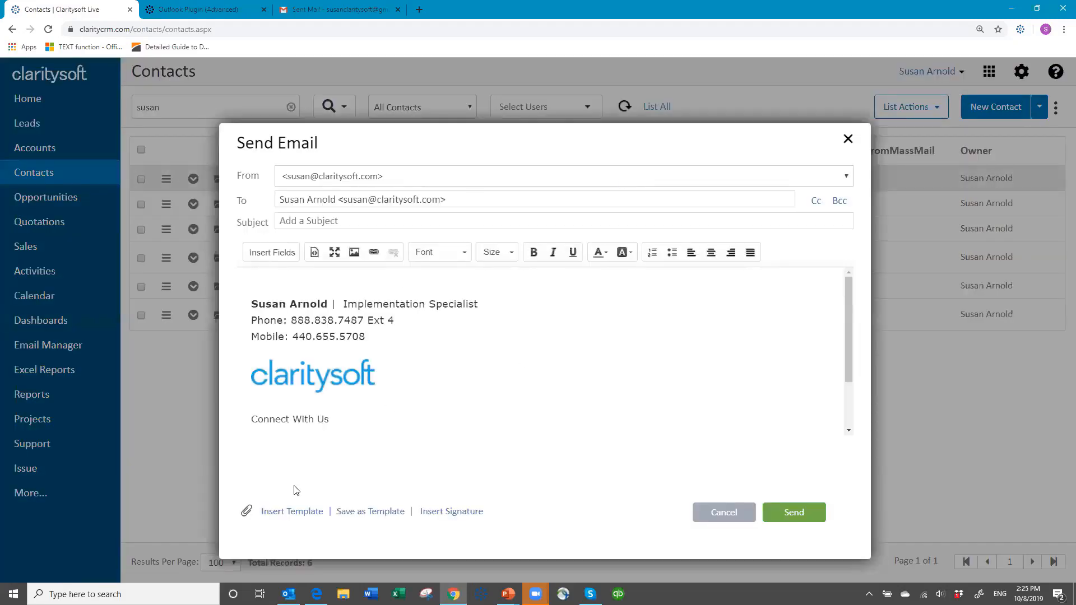
pyautogui.click(359, 222)
pyautogui.write('Sent from CS on')
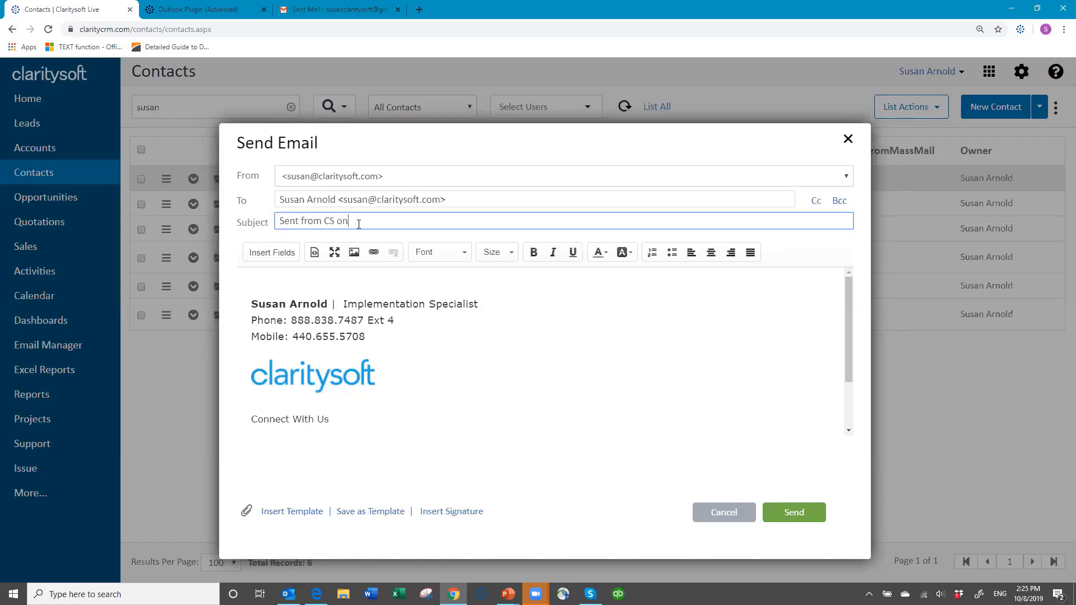
pyautogui.write(' 10/8/2019')
pyautogui.press('Tab')
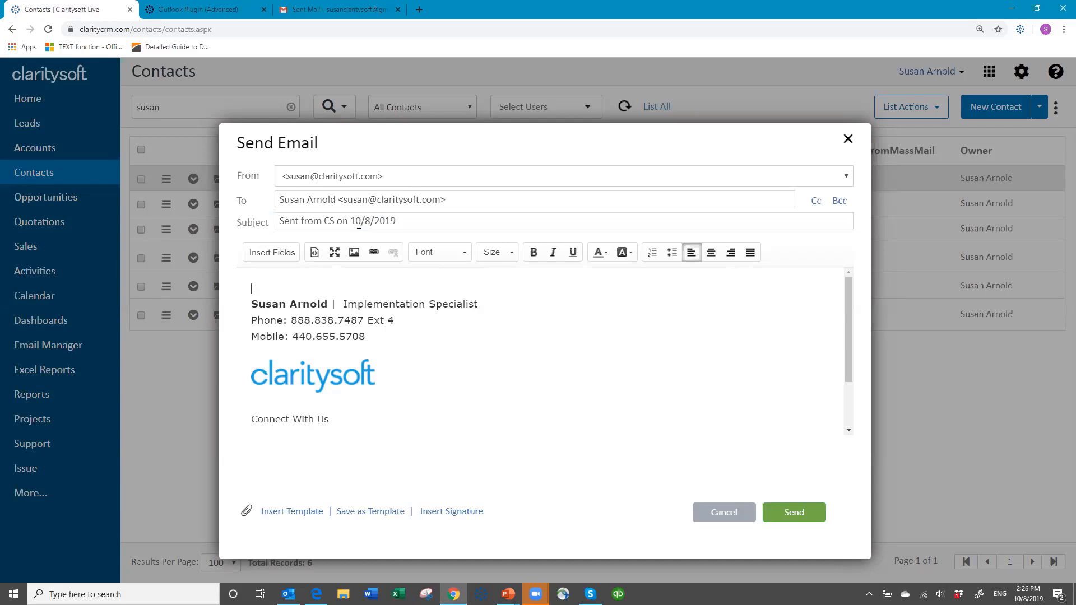
# Write the body text Type your test to send. and send the email.
pyautogui.write('Type your test to send.')
pyautogui.press('Return')
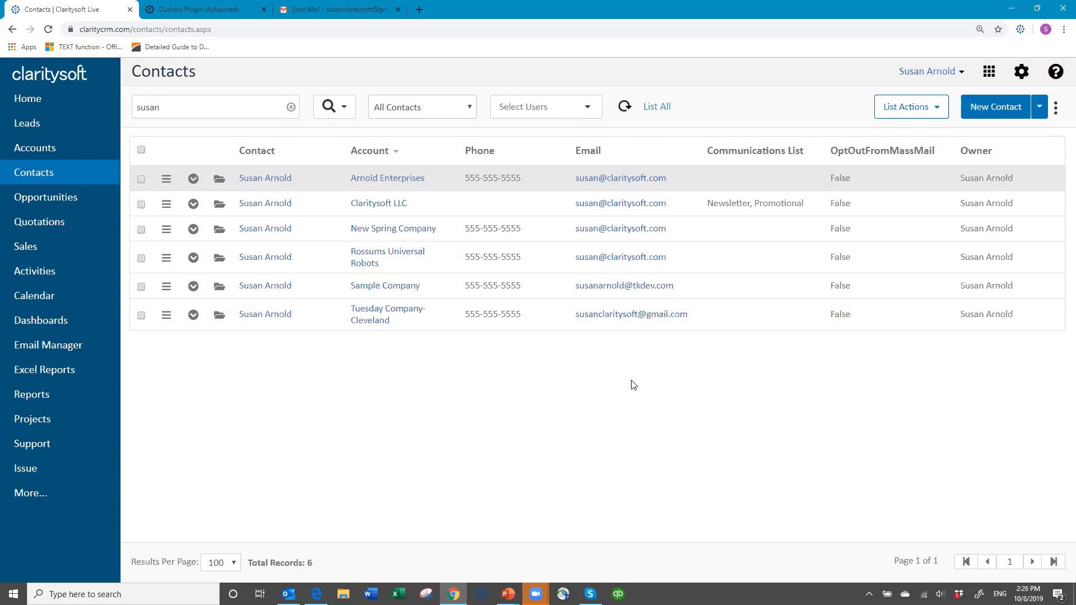
# Expand the Arnold Enterprises contact's activities and open the Sent from CS on 10/8/2019 email record.
pyautogui.click(193, 179)
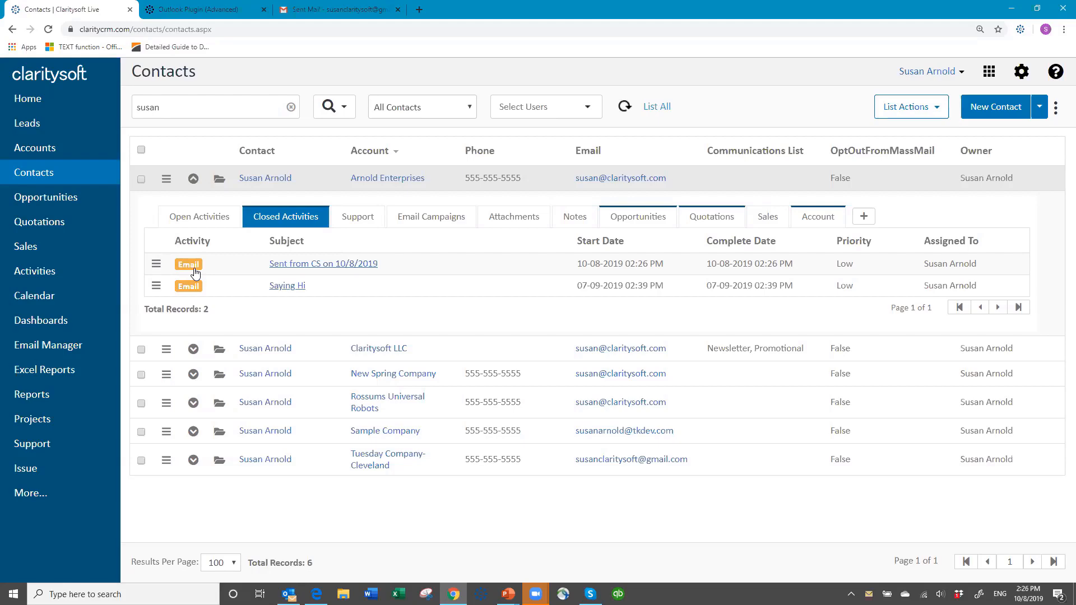
pyautogui.click(322, 270)
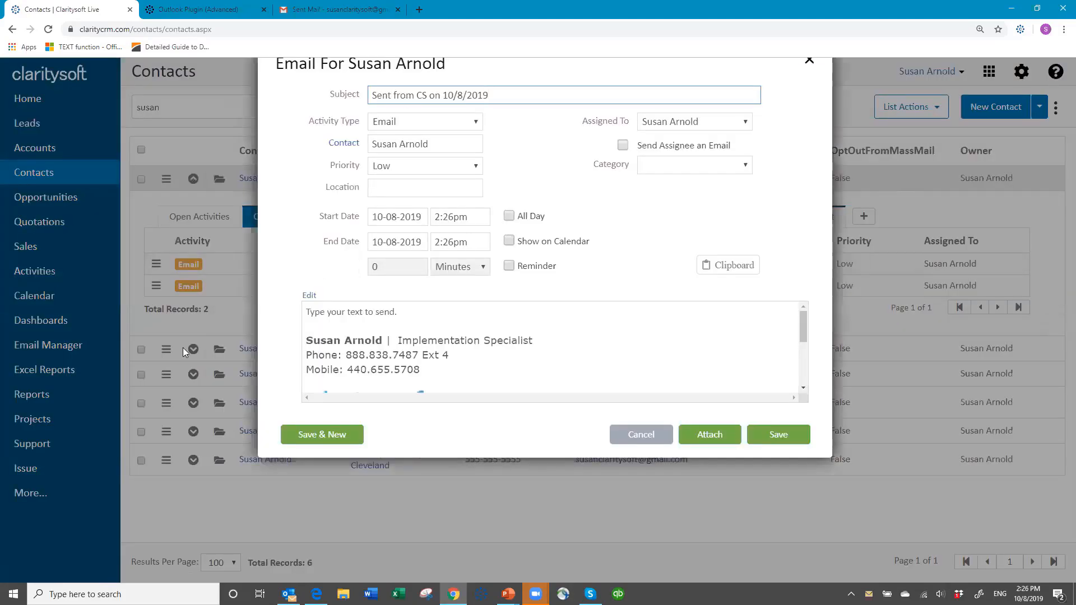
# Close the email record, collapse the contact's activities, and open the email signature settings.
pyautogui.click(645, 437)
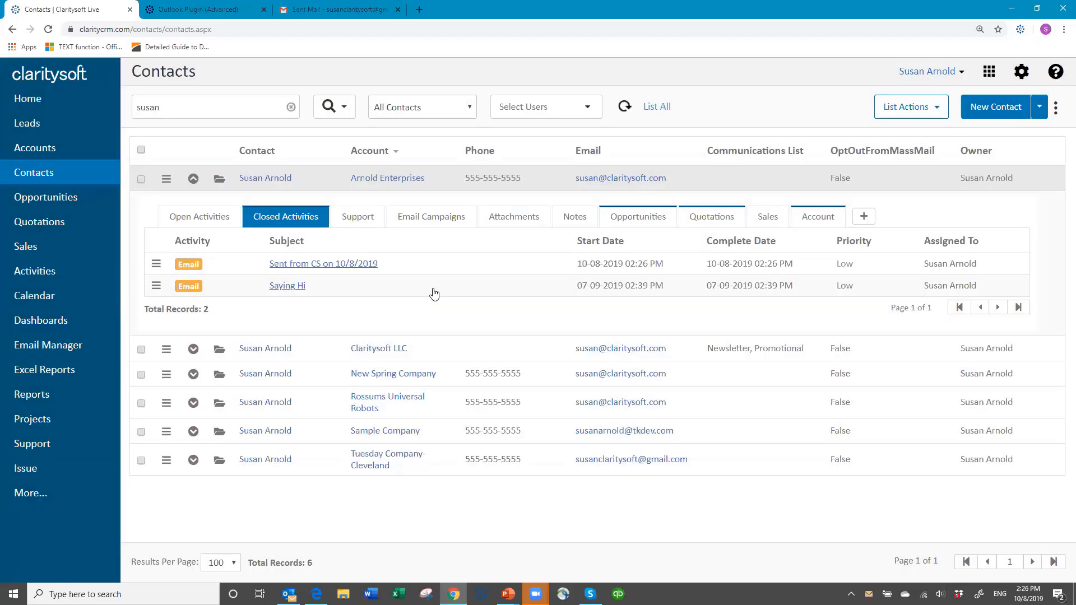
pyautogui.click(193, 179)
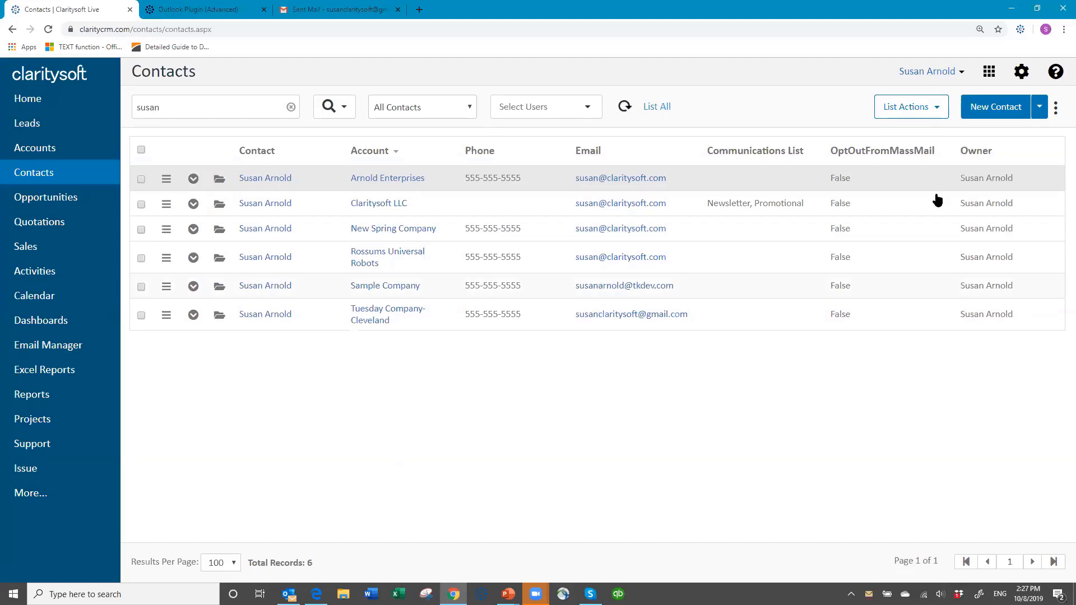
pyautogui.click(1024, 74)
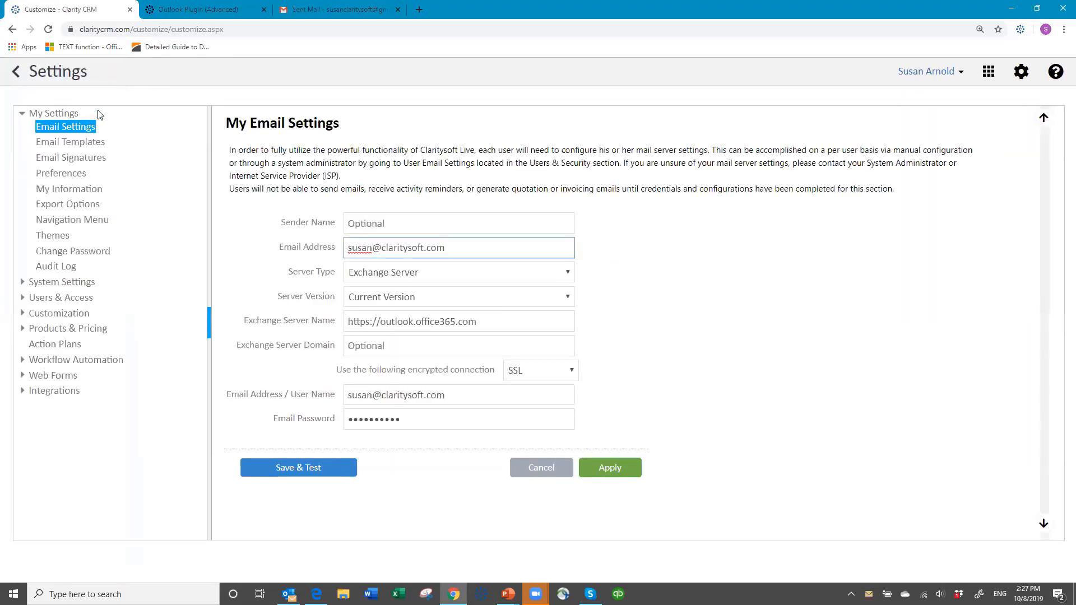
pyautogui.click(63, 159)
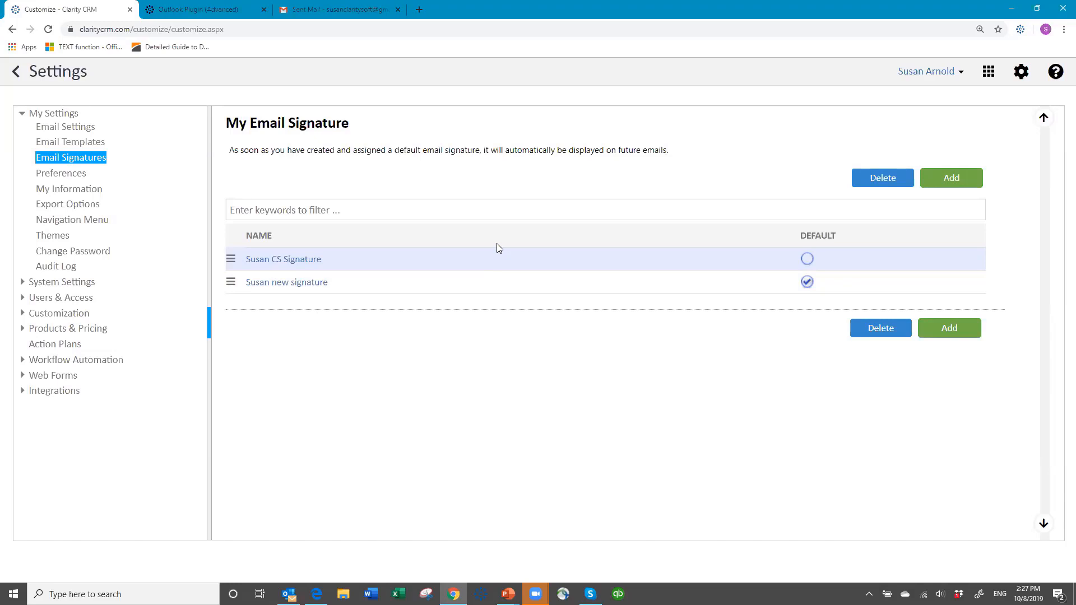
# Add a new email signature named susan signature 10 08.
pyautogui.click(955, 178)
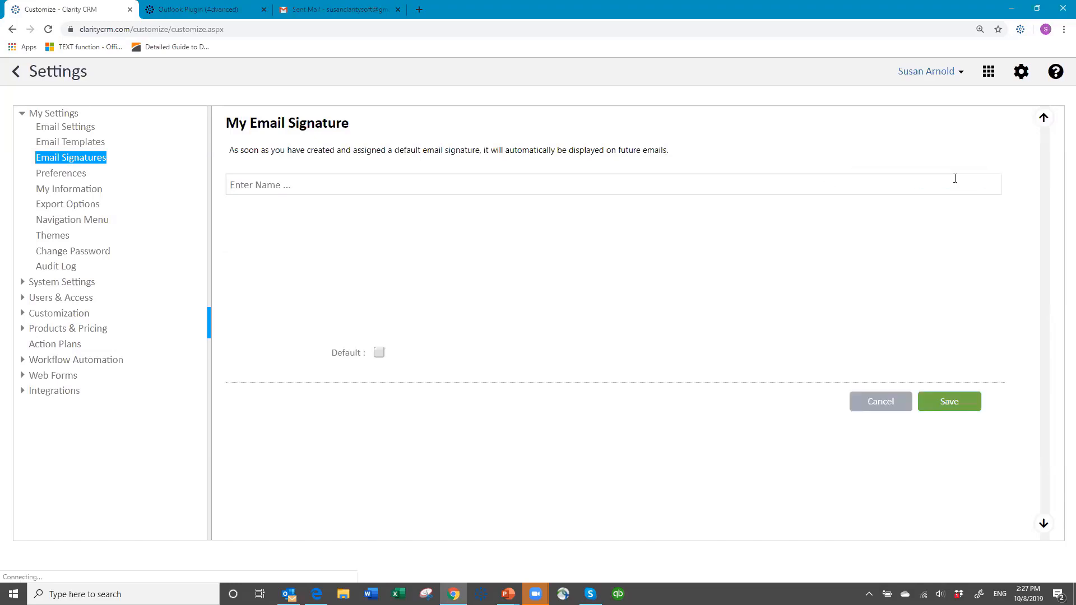
pyautogui.click(321, 188)
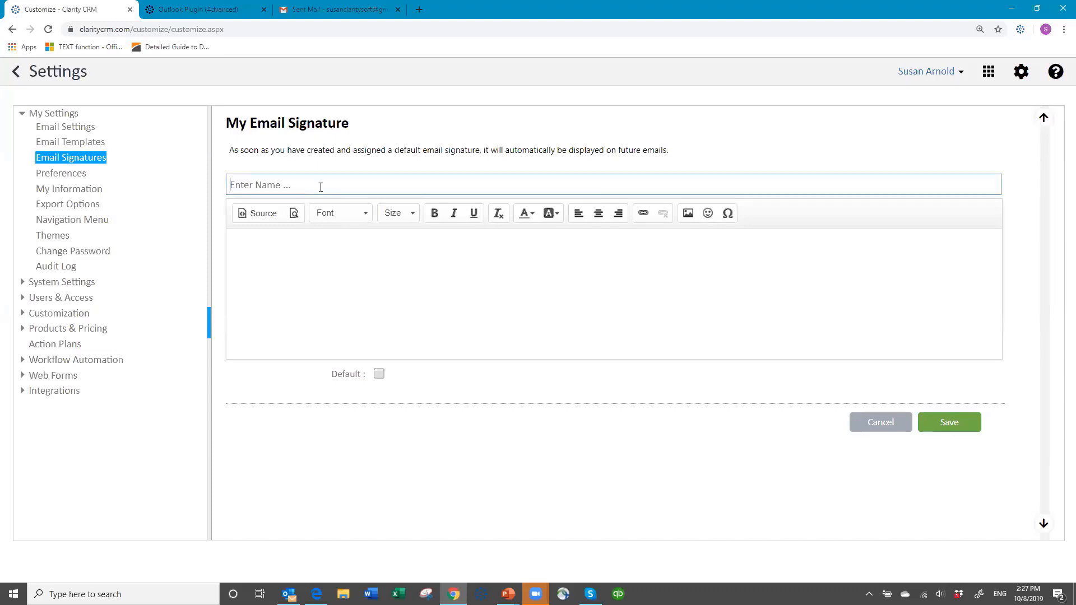
pyautogui.write('susan signature 10 08')
# Switch to Outlook, copy the Claritysoft signature from its signature editor, and paste it into the new signature's body.
pyautogui.click(265, 251)
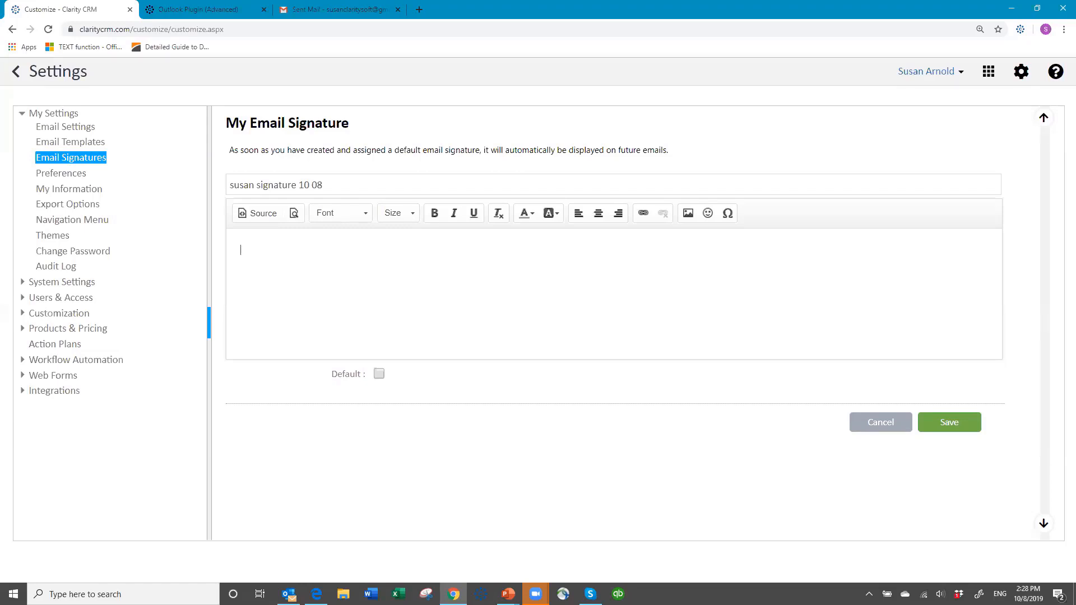
pyautogui.hotkey('alt', 'Tab')
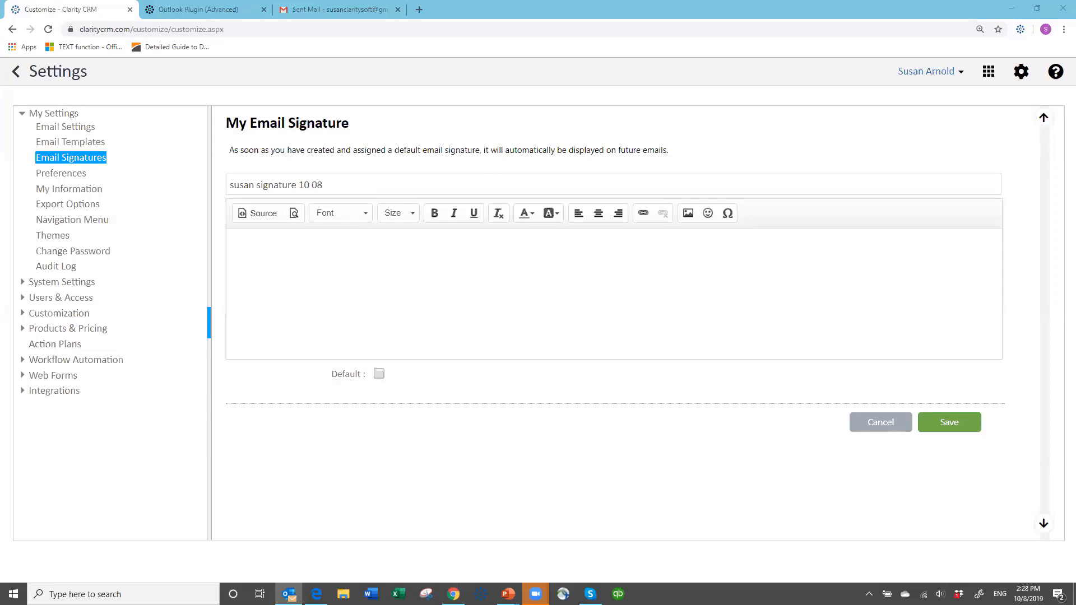
pyautogui.hotkey('ctrl', 'n')
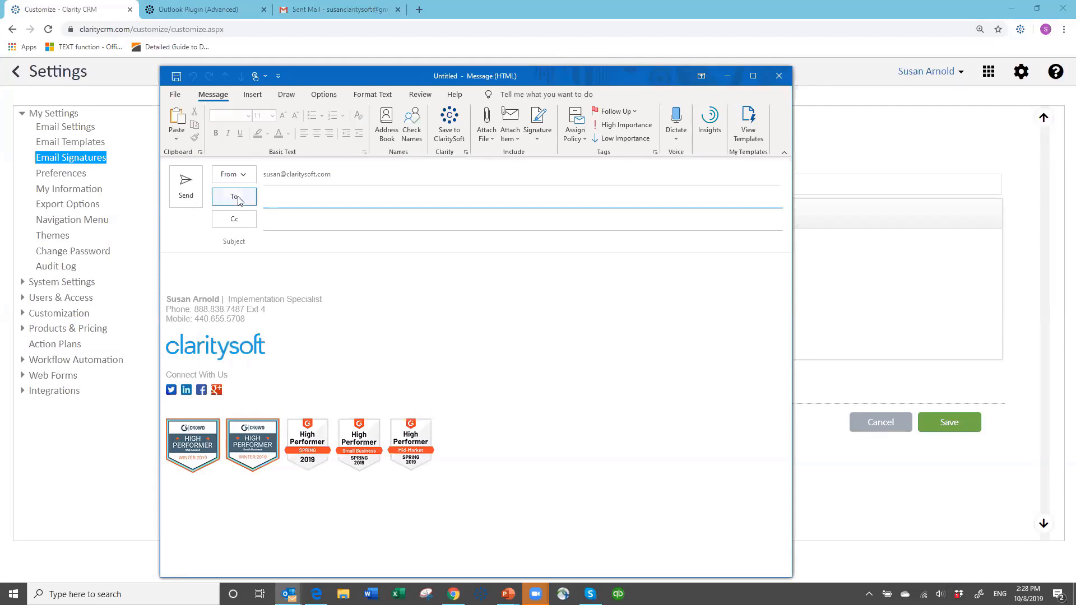
pyautogui.click(539, 137)
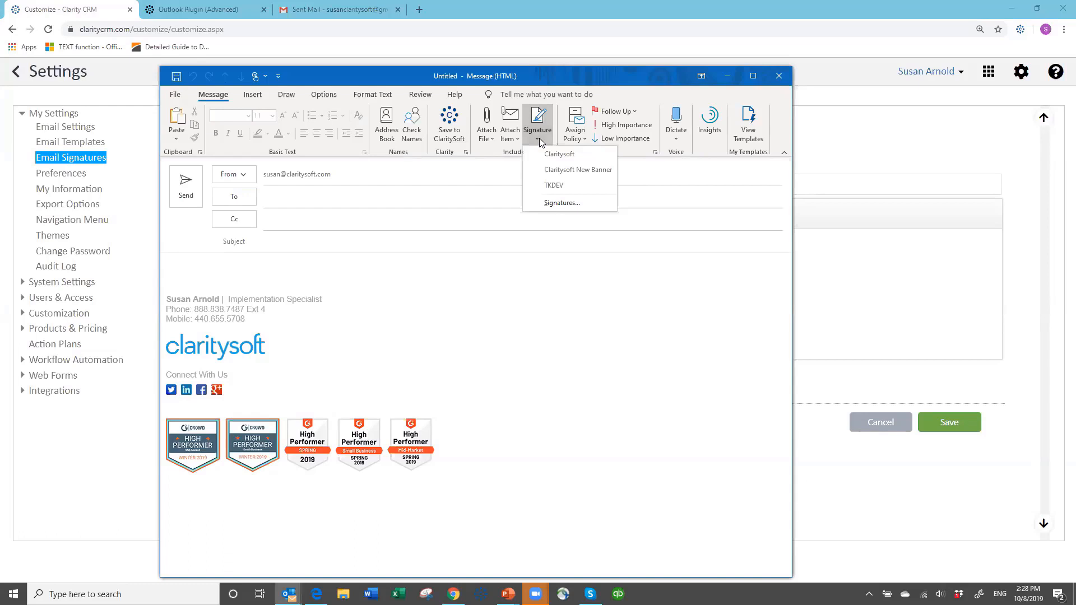
pyautogui.click(558, 204)
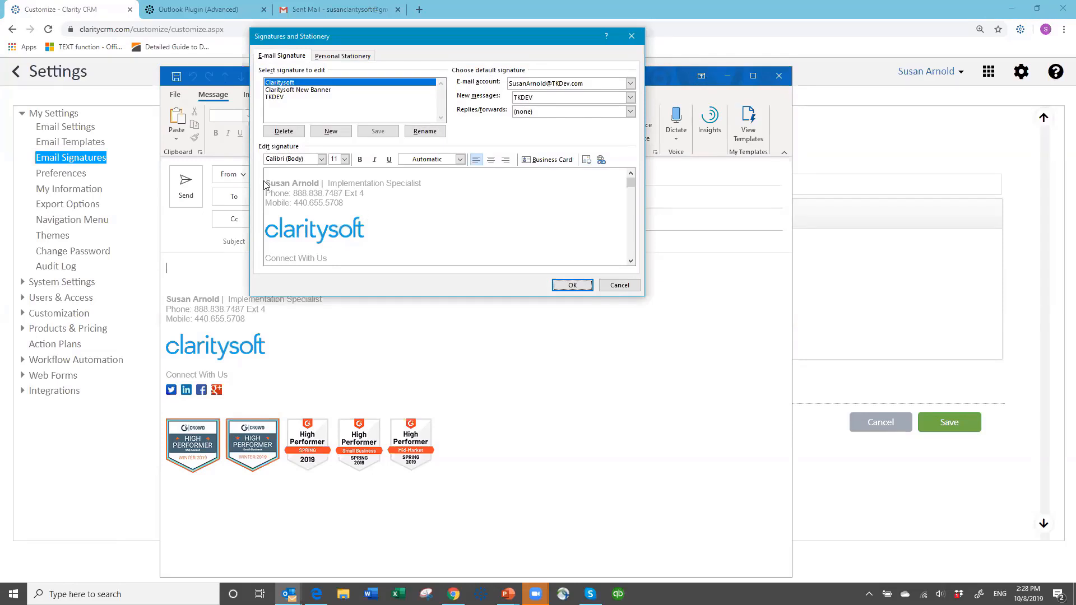
pyautogui.moveTo(267, 181); pyautogui.dragTo(387, 269)
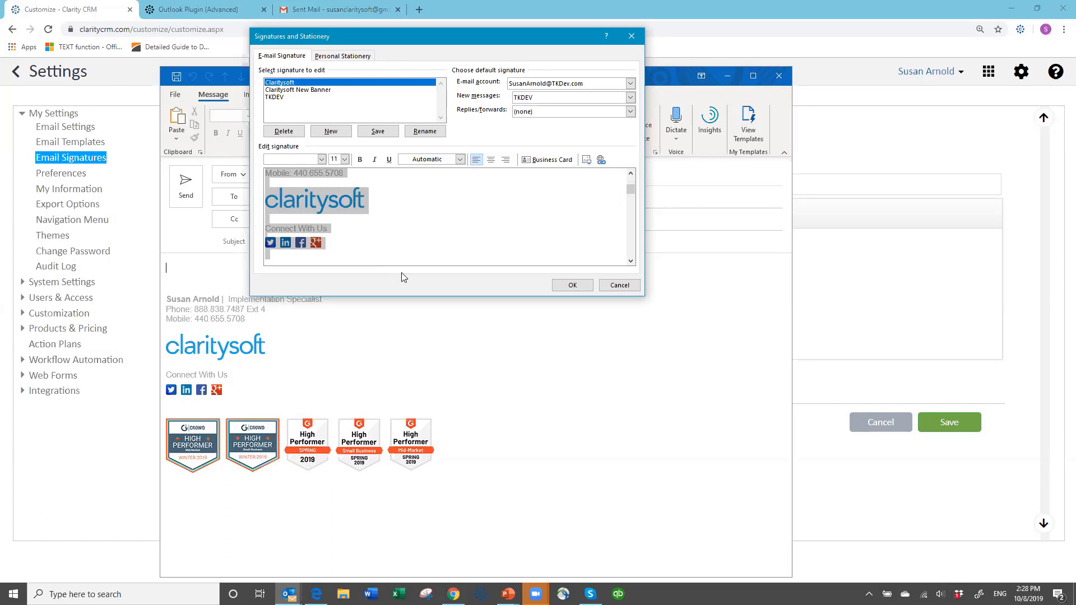
pyautogui.click(576, 286)
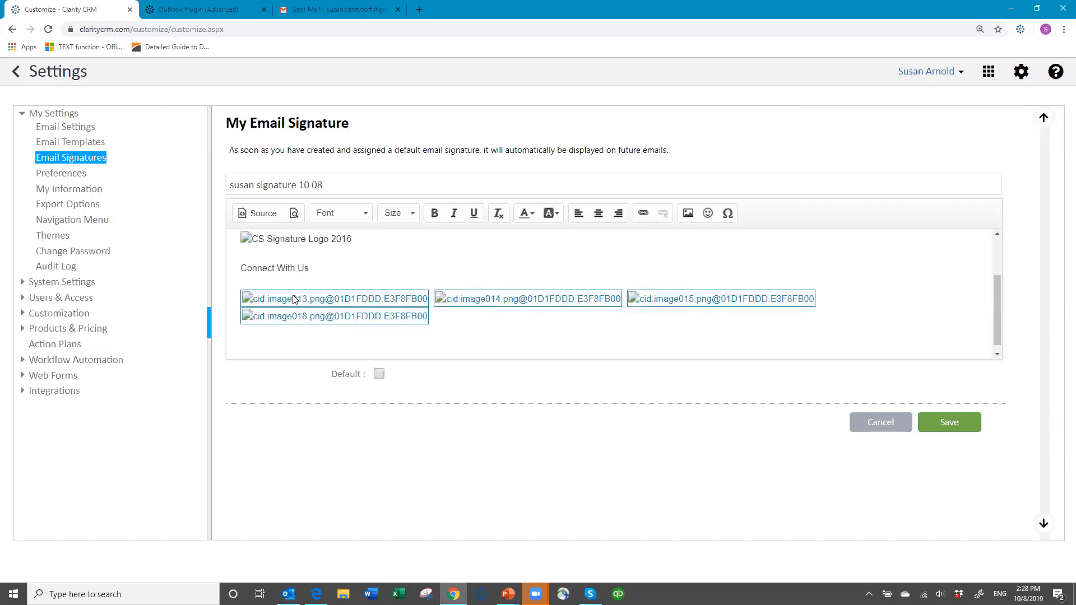
# Open the signature logo image's properties and copy its image URL.
pyautogui.scroll(2, 420, 237)
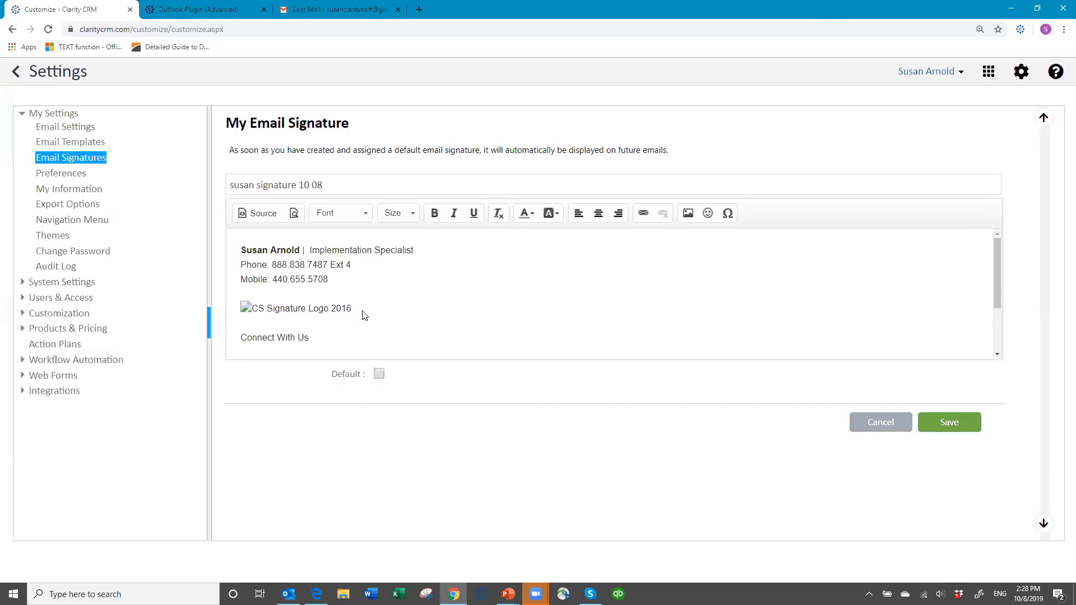
pyautogui.scroll(-2, 445, 281)
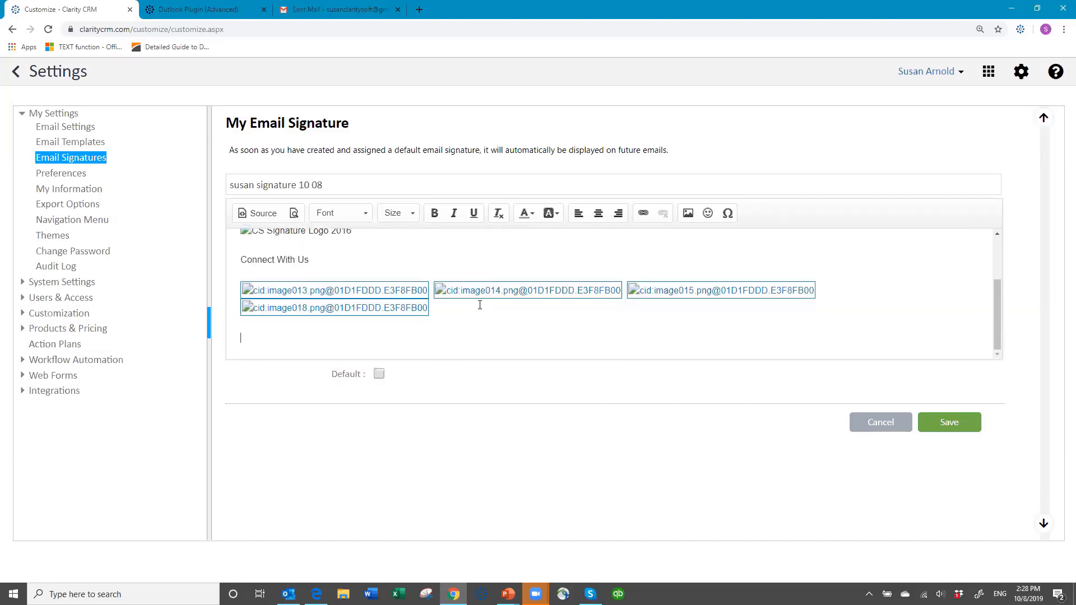
pyautogui.scroll(3, 527, 269)
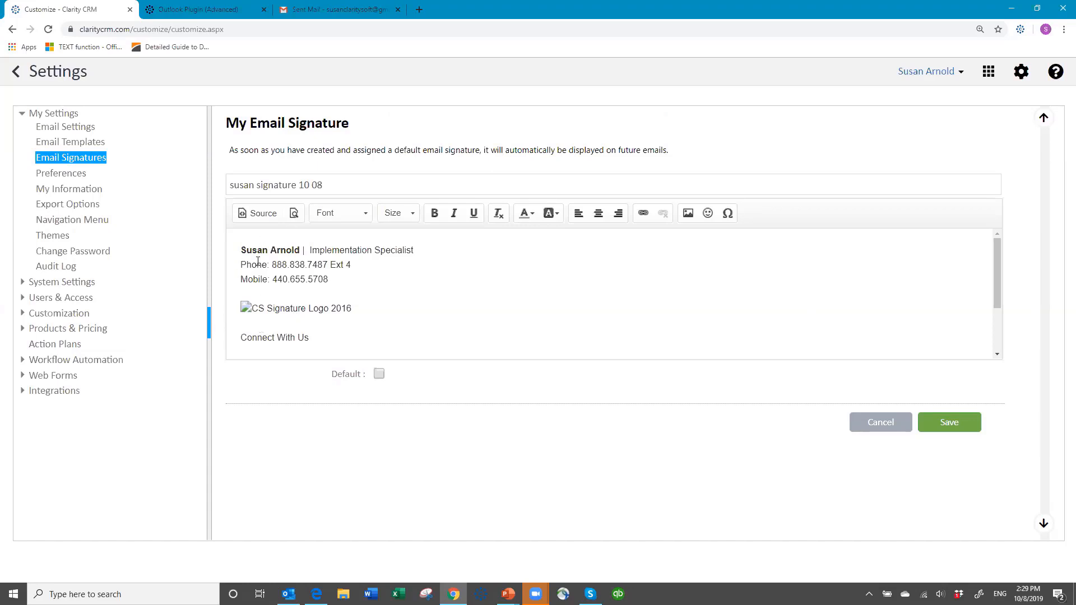
pyautogui.rightClick(249, 311)
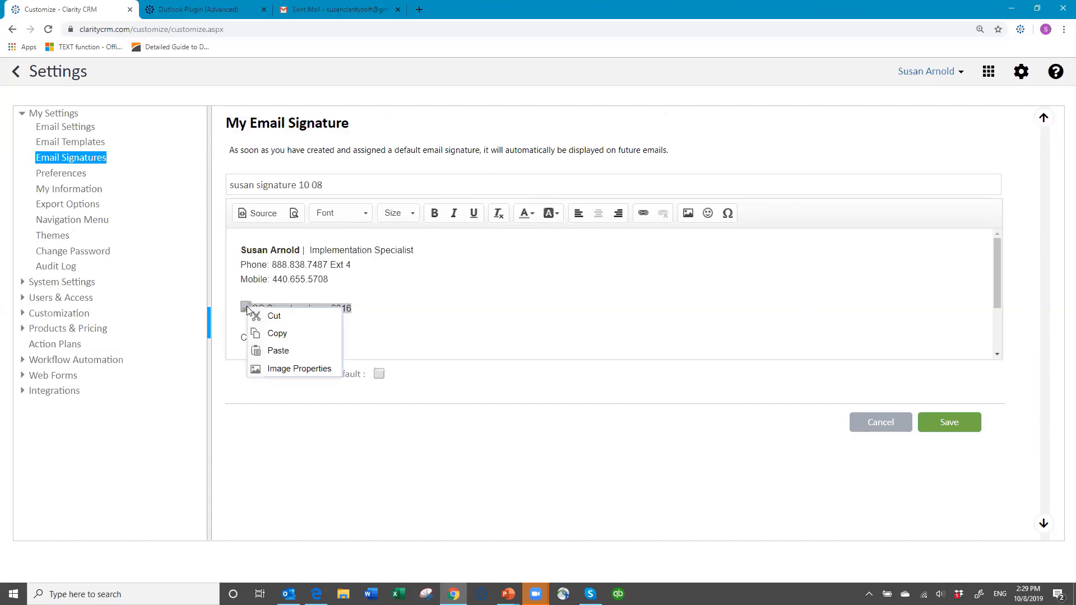
pyautogui.click(279, 371)
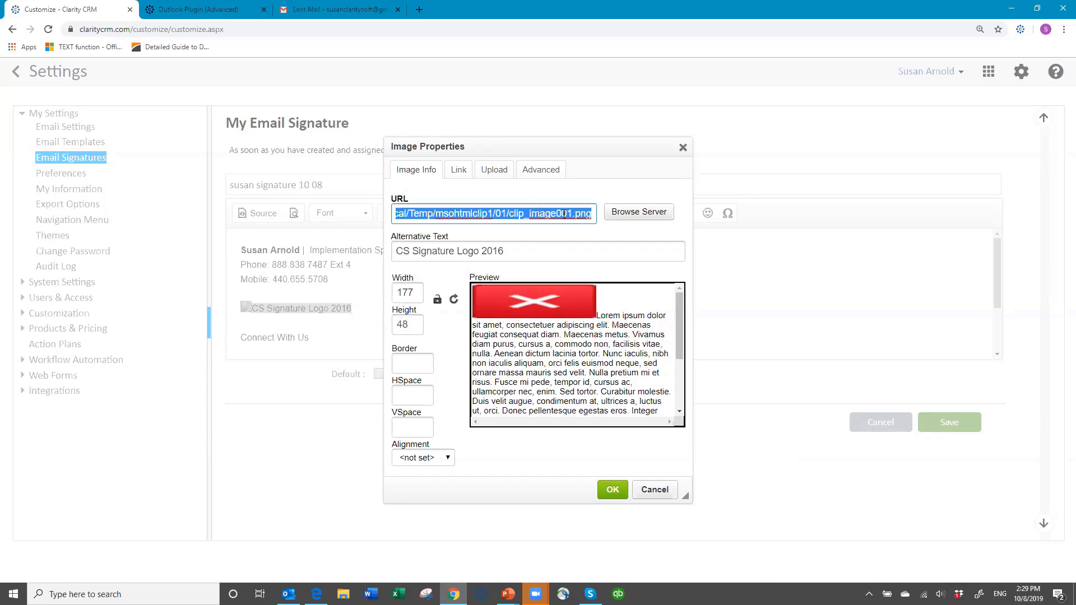
pyautogui.rightClick(453, 213)
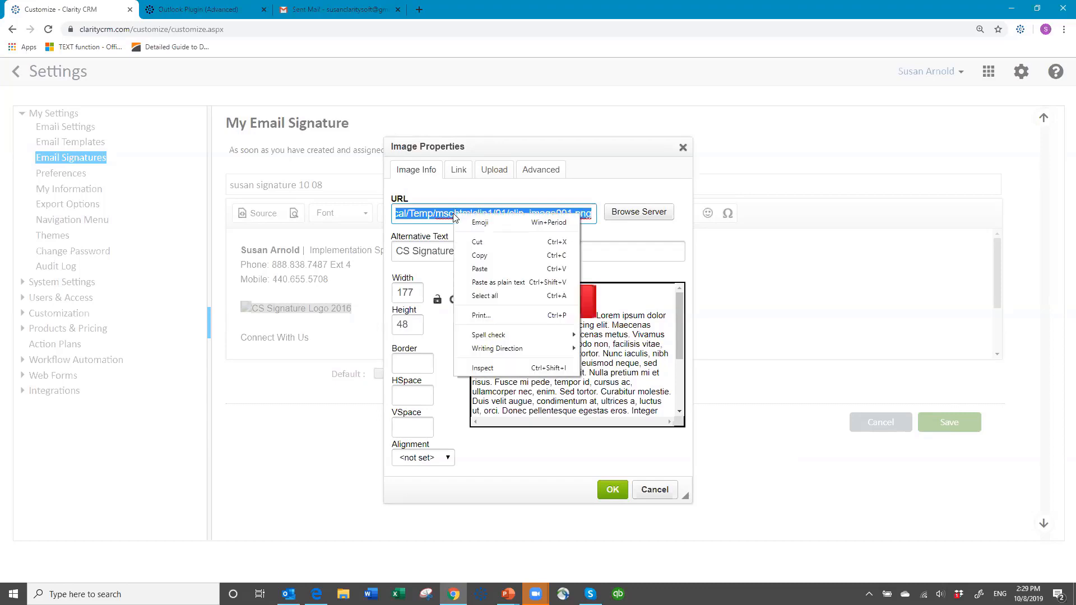
pyautogui.click(477, 256)
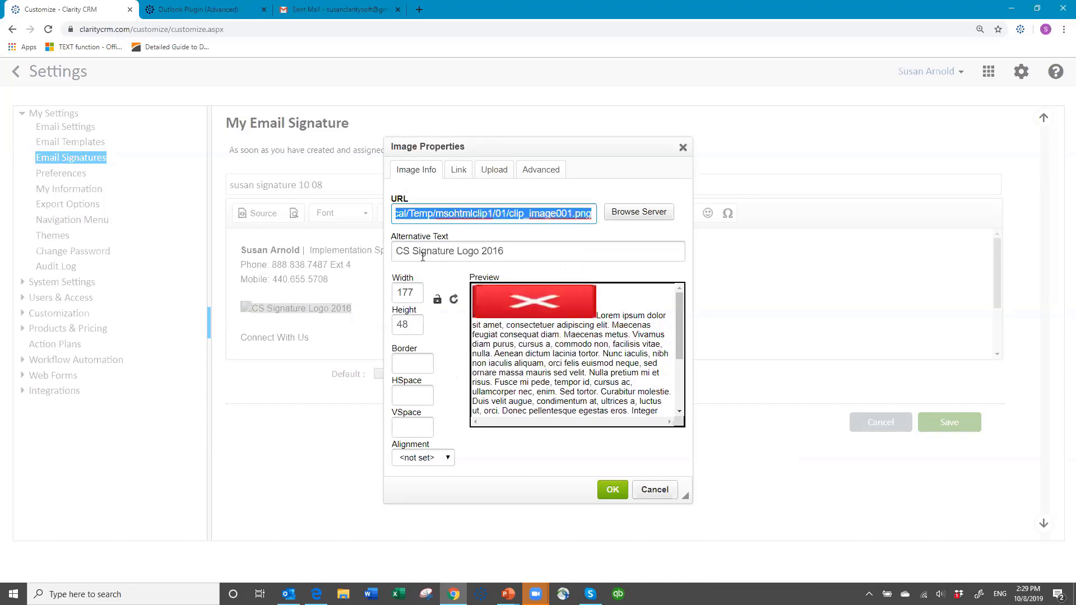
# Upload the logo file clip_image001.png to the server using the copied file path.
pyautogui.click(498, 173)
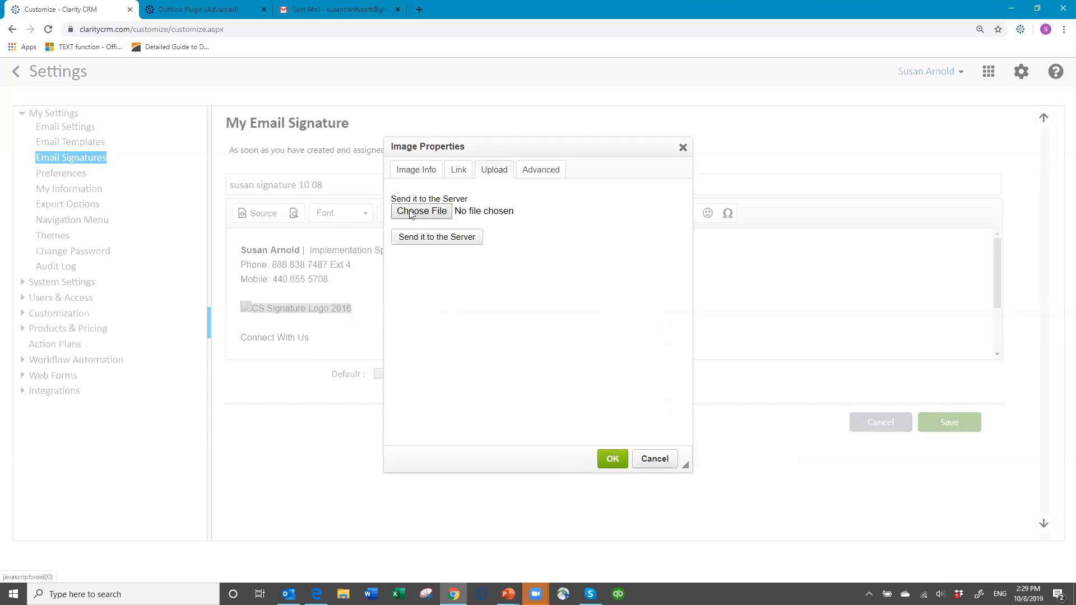
pyautogui.click(411, 214)
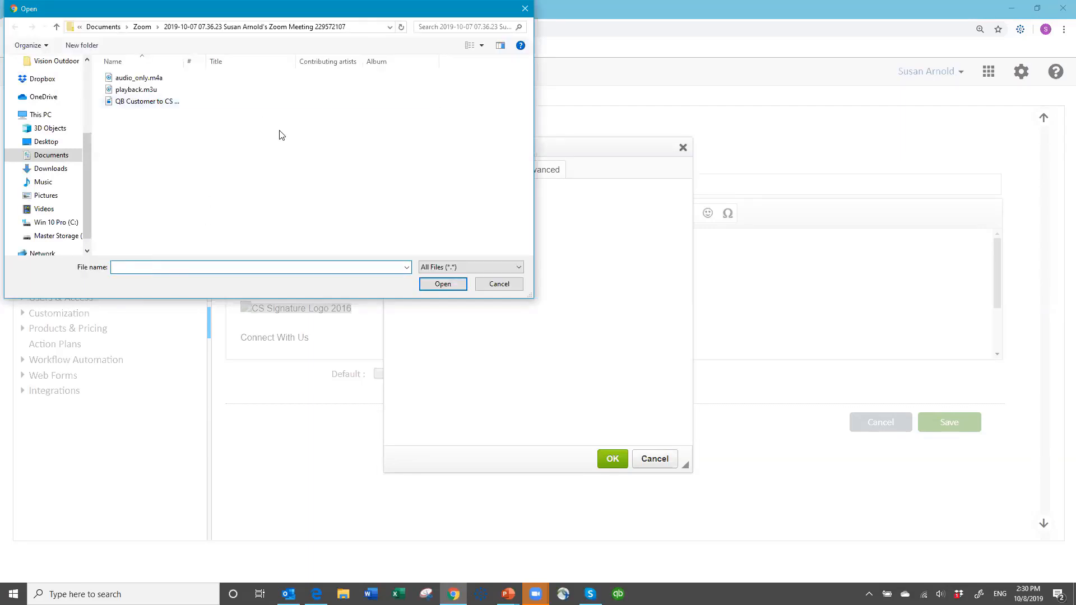
pyautogui.hotkey('ctrl', 'v')
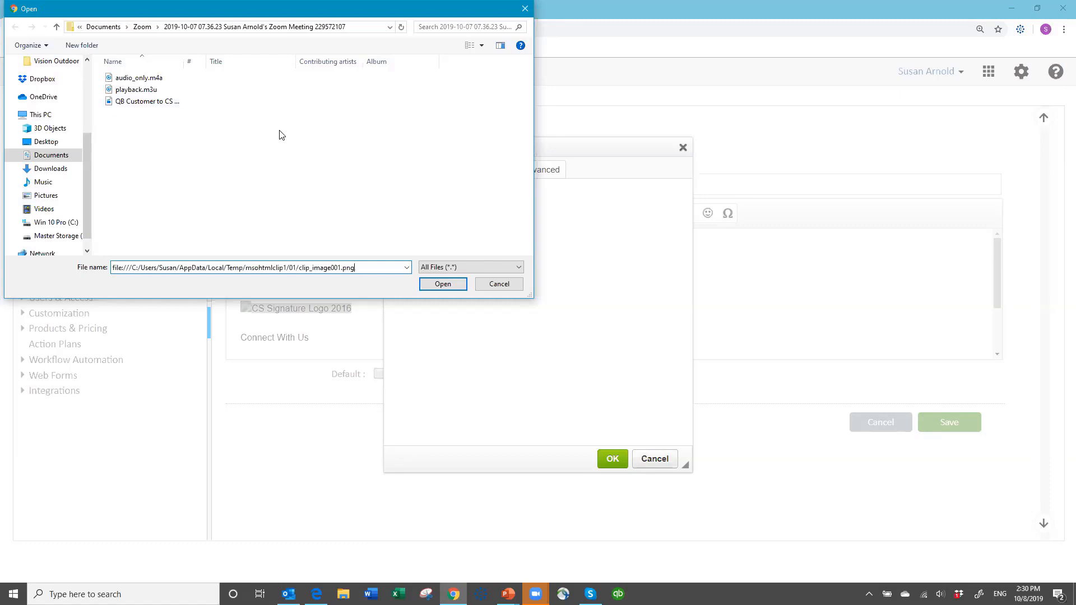
pyautogui.click(438, 285)
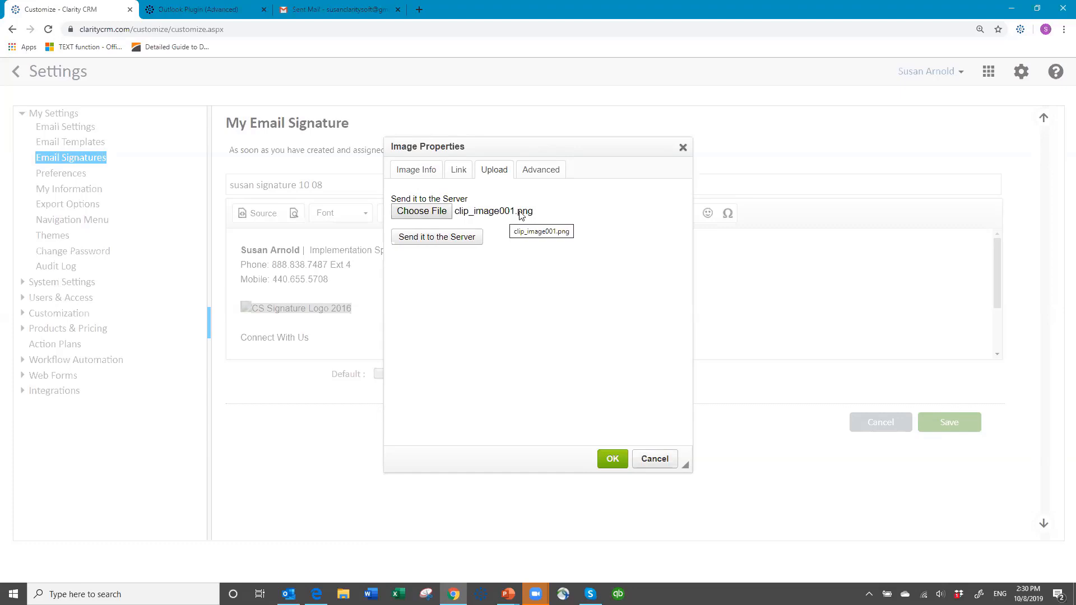
pyautogui.click(421, 238)
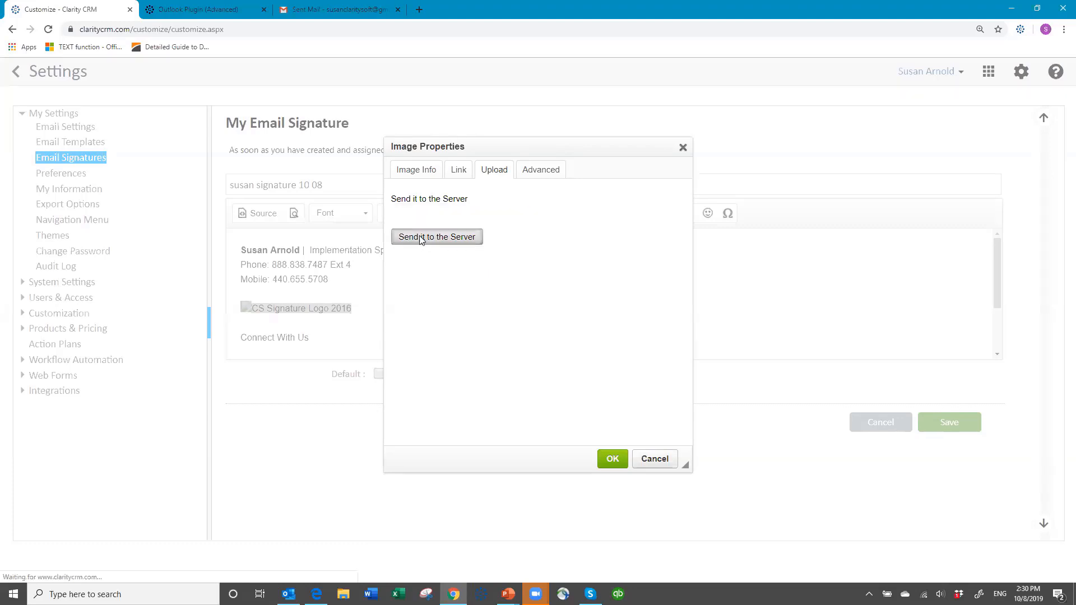
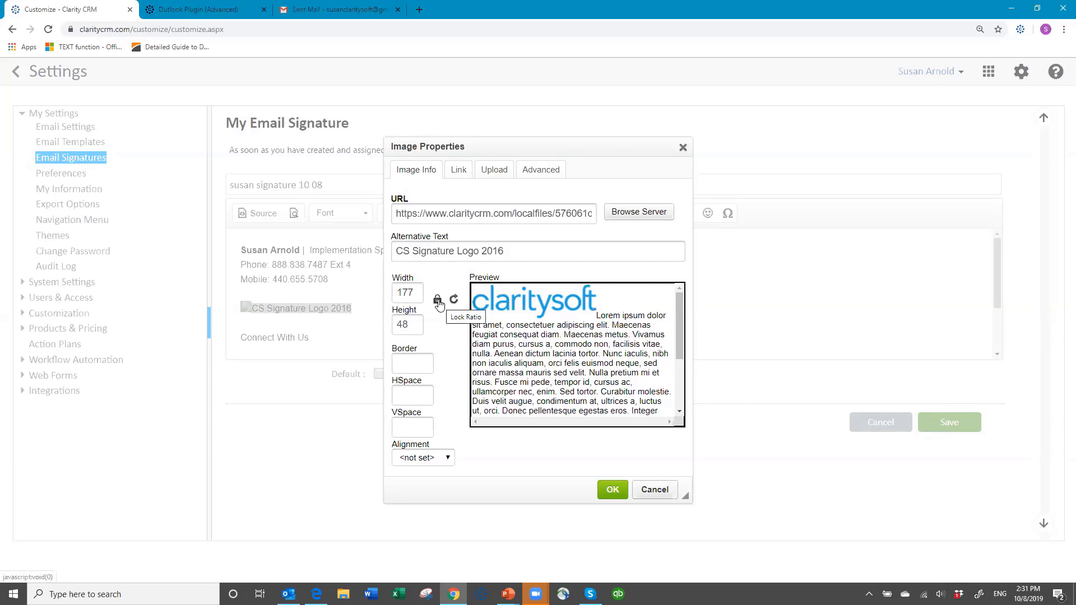
# Toggle the logo image's ratio lock and set its width to 150.
pyautogui.click(437, 301)
pyautogui.click(438, 303)
pyautogui.click(413, 290)
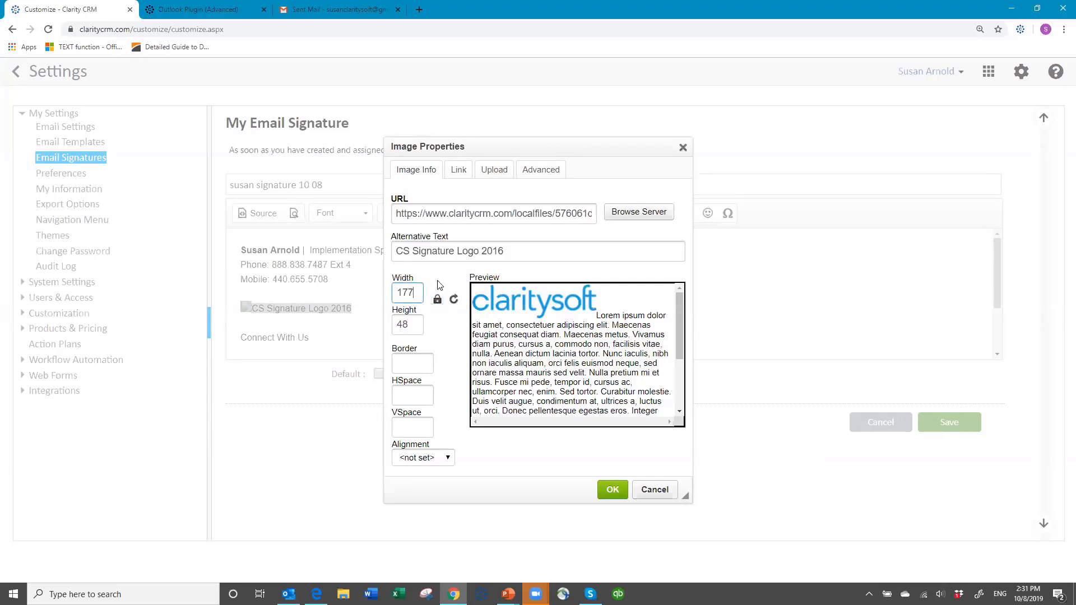
pyautogui.press('BackSpace')
pyautogui.press('BackSpace')
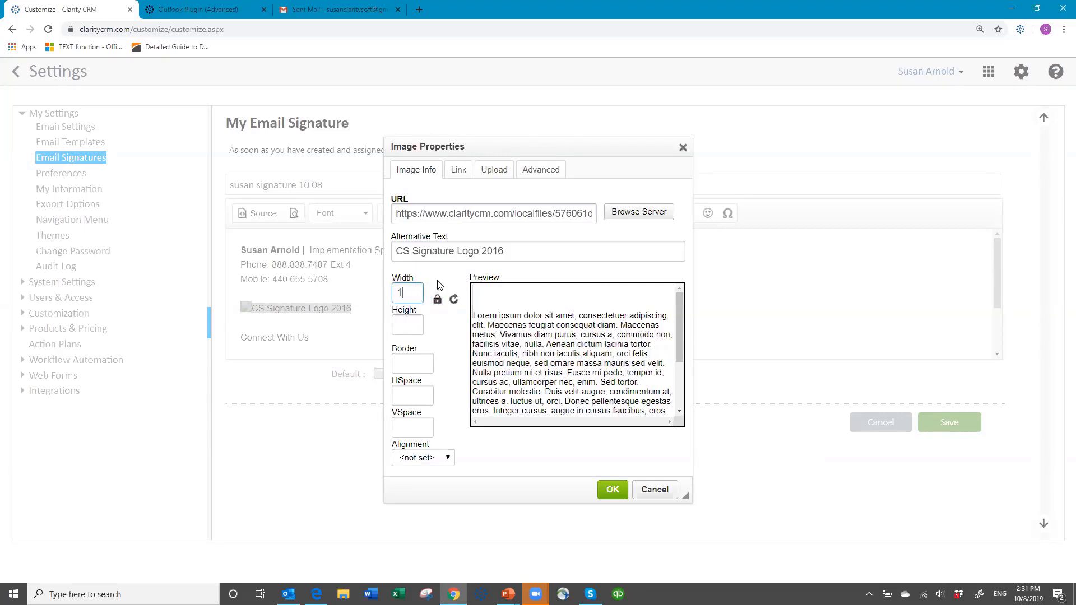
pyautogui.write('50')
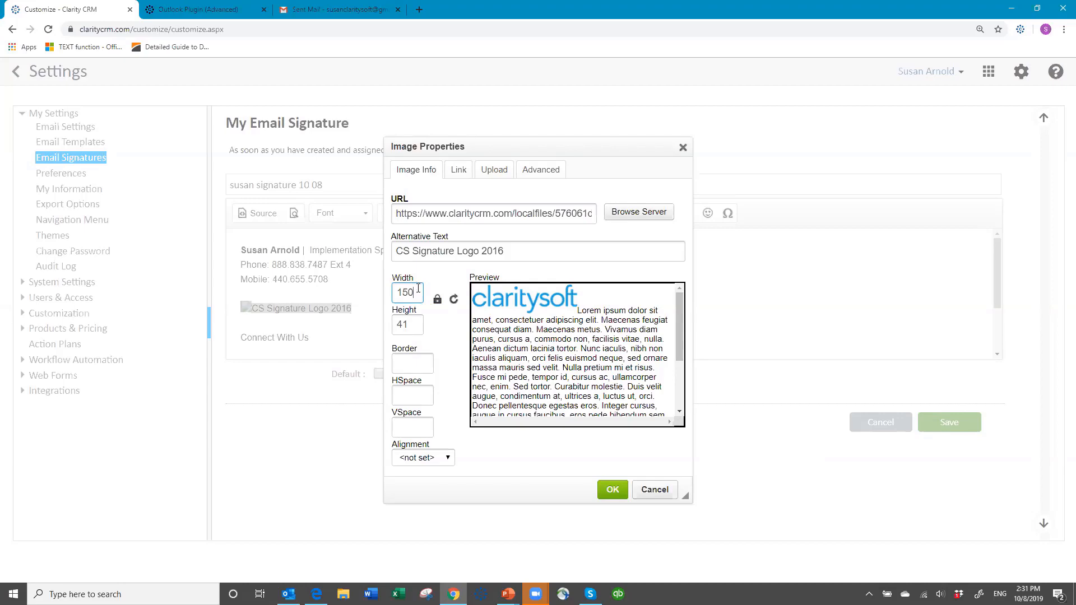
# Set the logo image's width to 177 and apply the image properties.
pyautogui.press('BackSpace')
pyautogui.press('BackSpace')
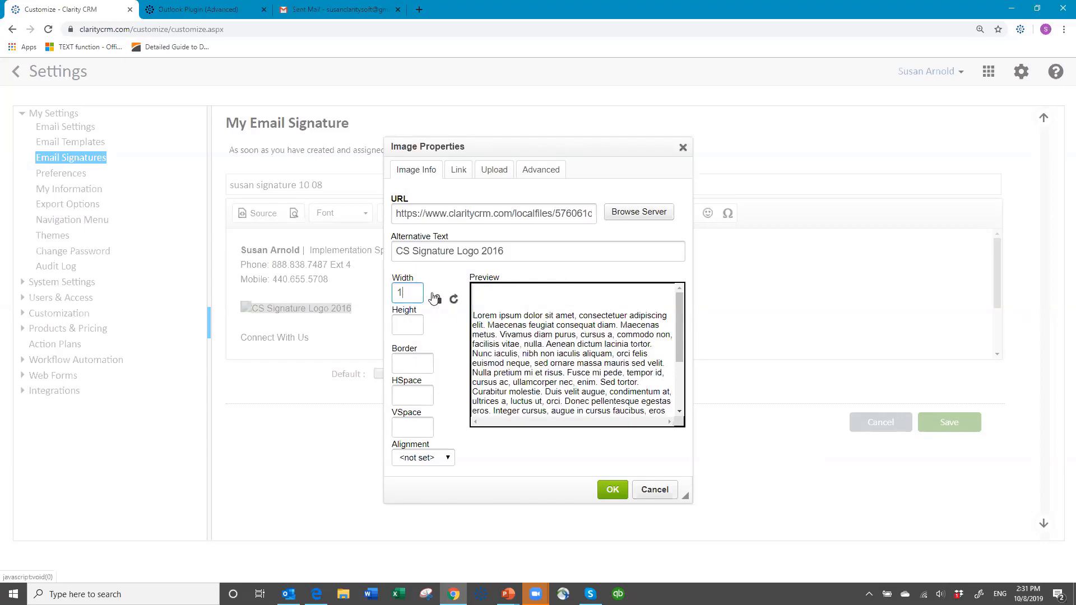
pyautogui.write('77')
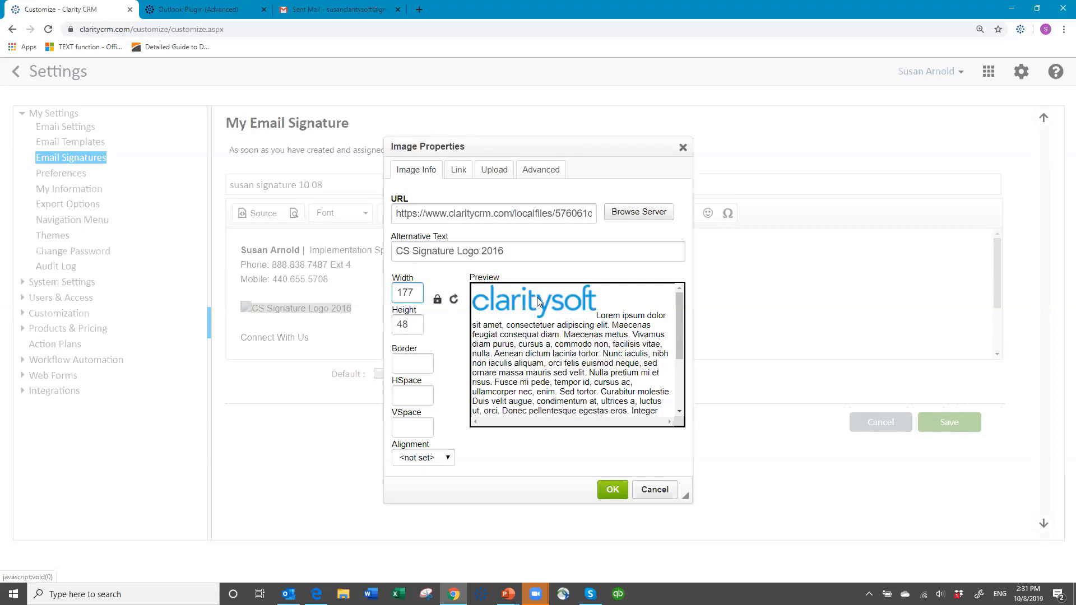
pyautogui.click(613, 491)
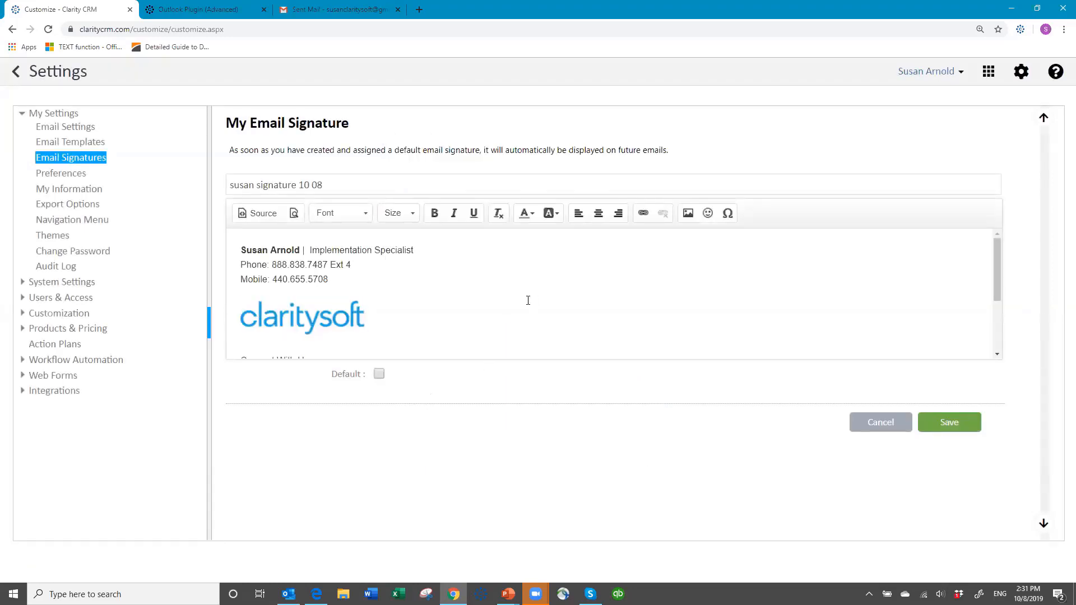
# Replace the first Connect With Us icon by copying its file path and uploading clip_image002.png to the server.
pyautogui.scroll(-3, 527, 300)
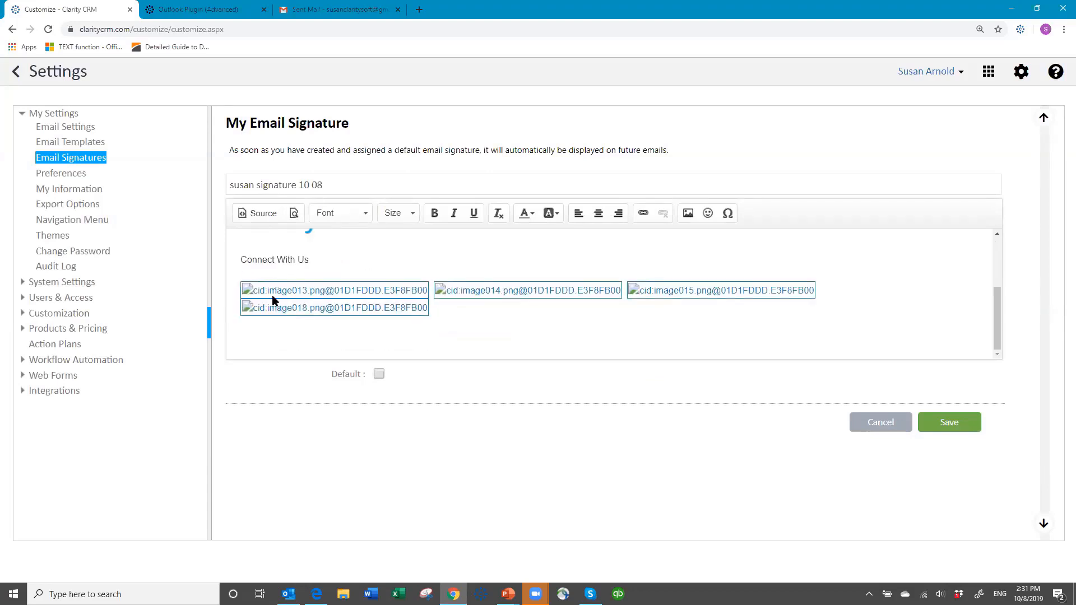
pyautogui.rightClick(277, 291)
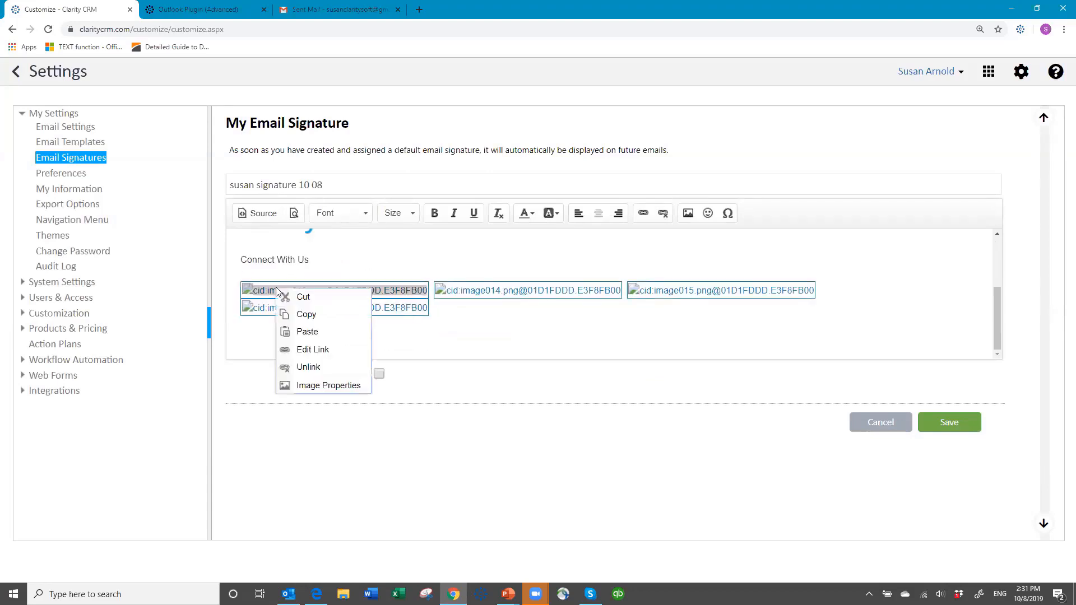
pyautogui.click(337, 387)
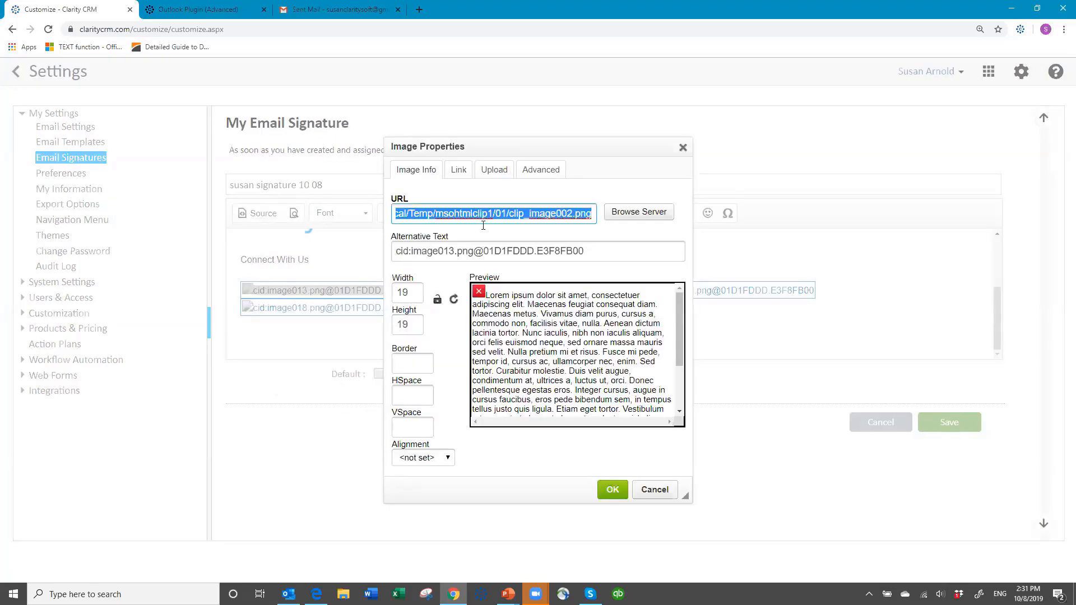
pyautogui.rightClick(483, 214)
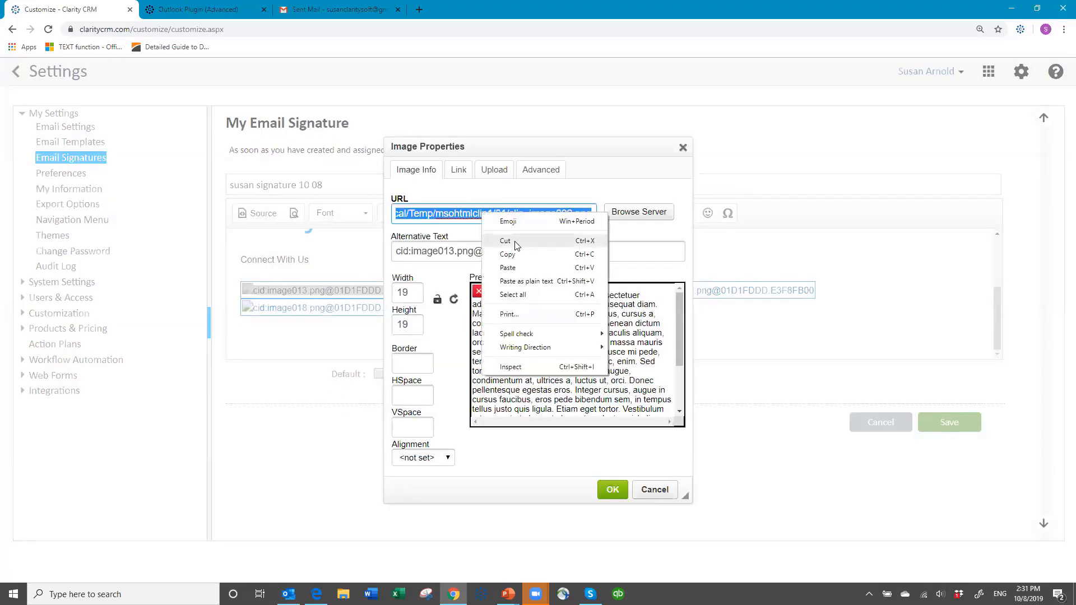
pyautogui.click(516, 259)
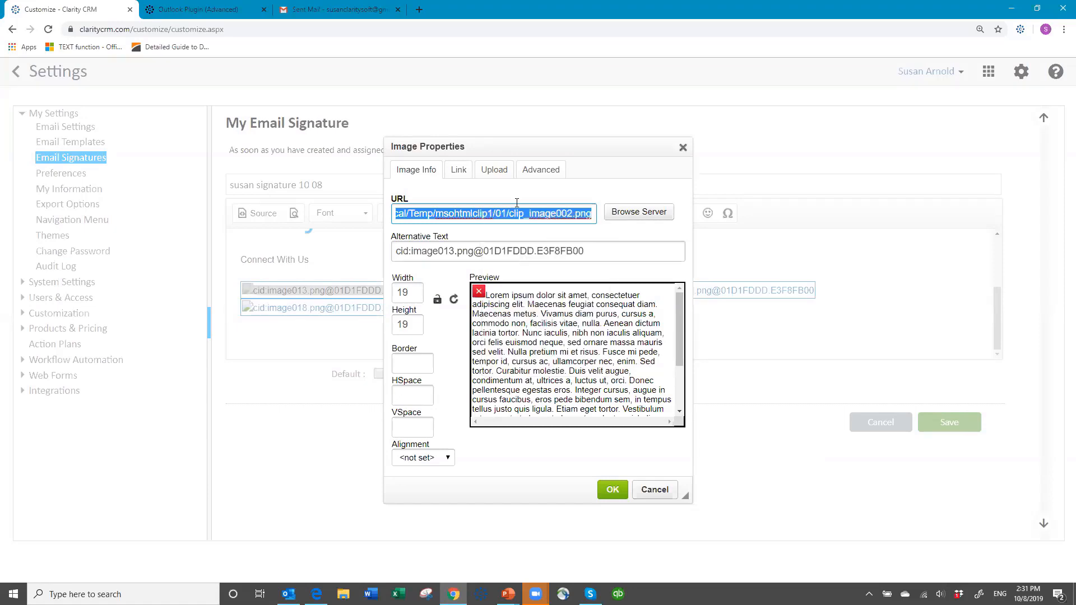
pyautogui.click(494, 170)
pyautogui.click(426, 213)
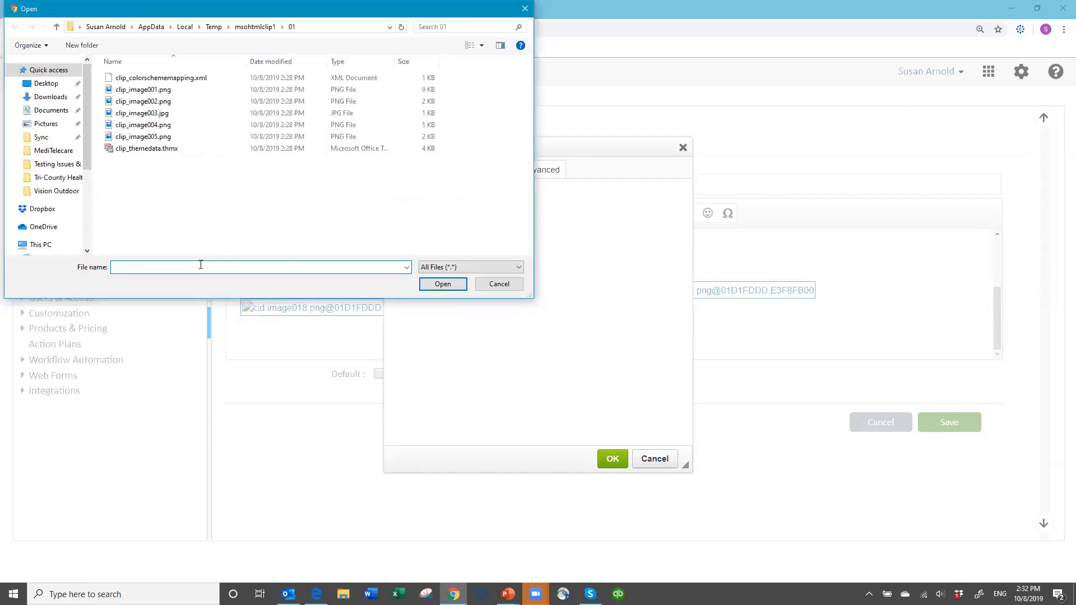
pyautogui.hotkey('ctrl', 'v')
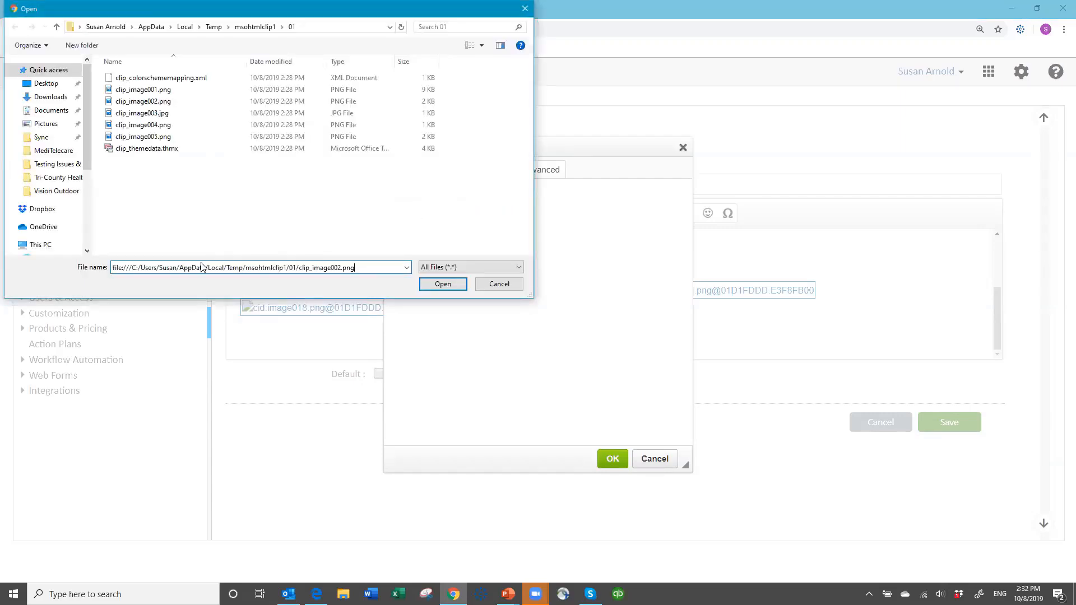
pyautogui.click(444, 285)
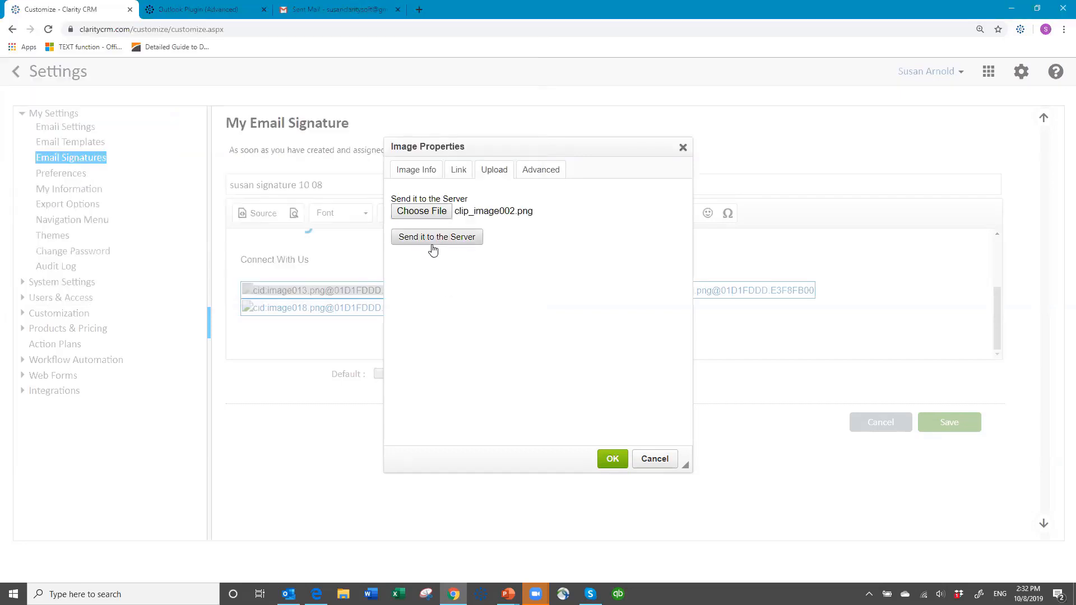
pyautogui.click(432, 242)
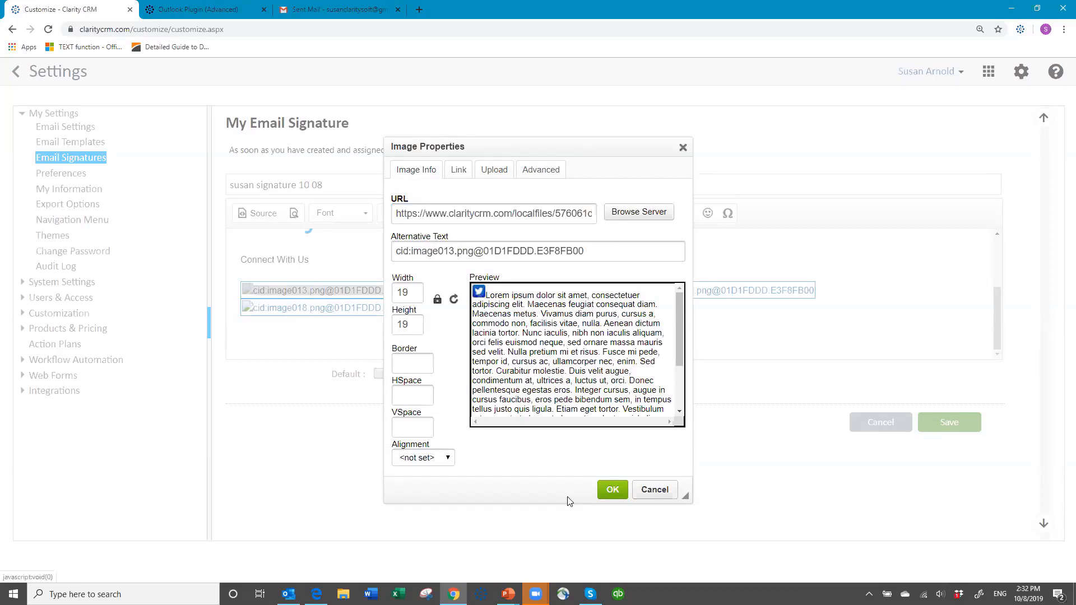
pyautogui.click(612, 490)
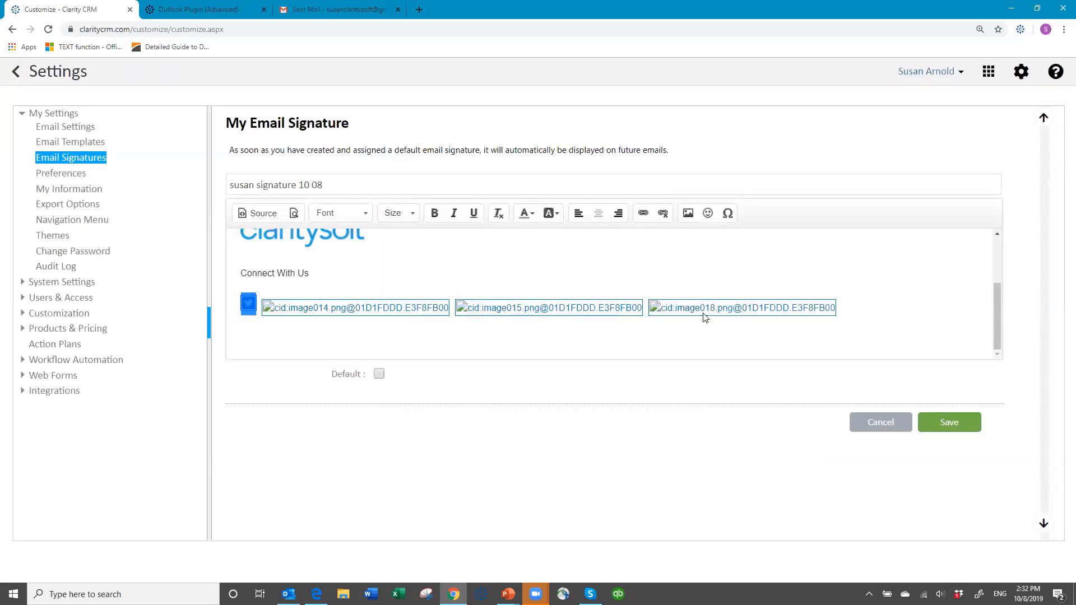
# Delete the remaining broken social icon images after the first icon under Connect With Us.
pyautogui.click(357, 283)
pyautogui.click(380, 310)
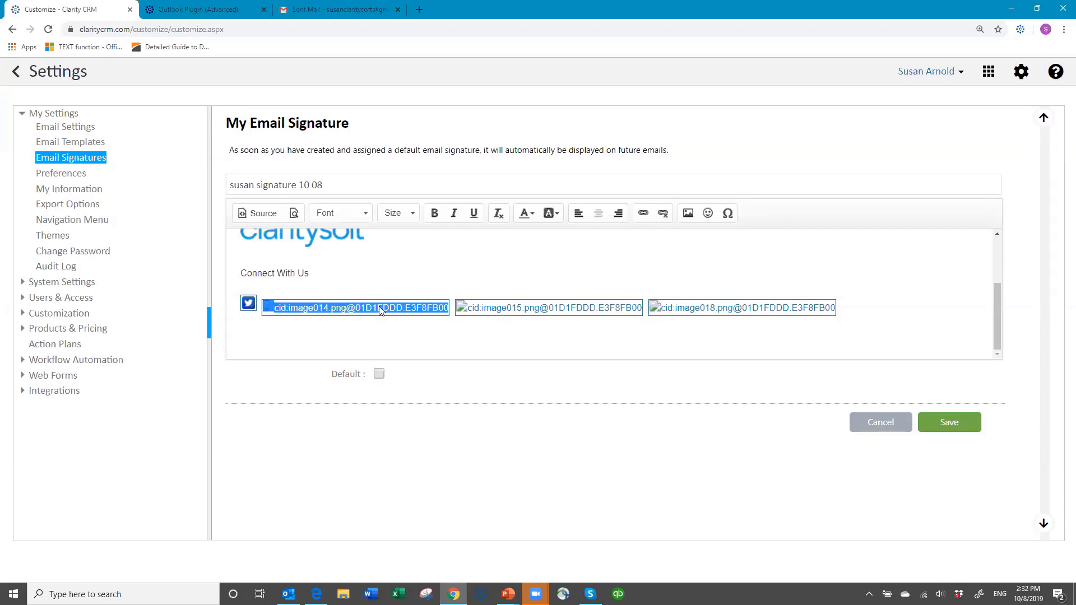
pyautogui.press('Delete')
pyautogui.click(378, 309)
pyautogui.press('Delete')
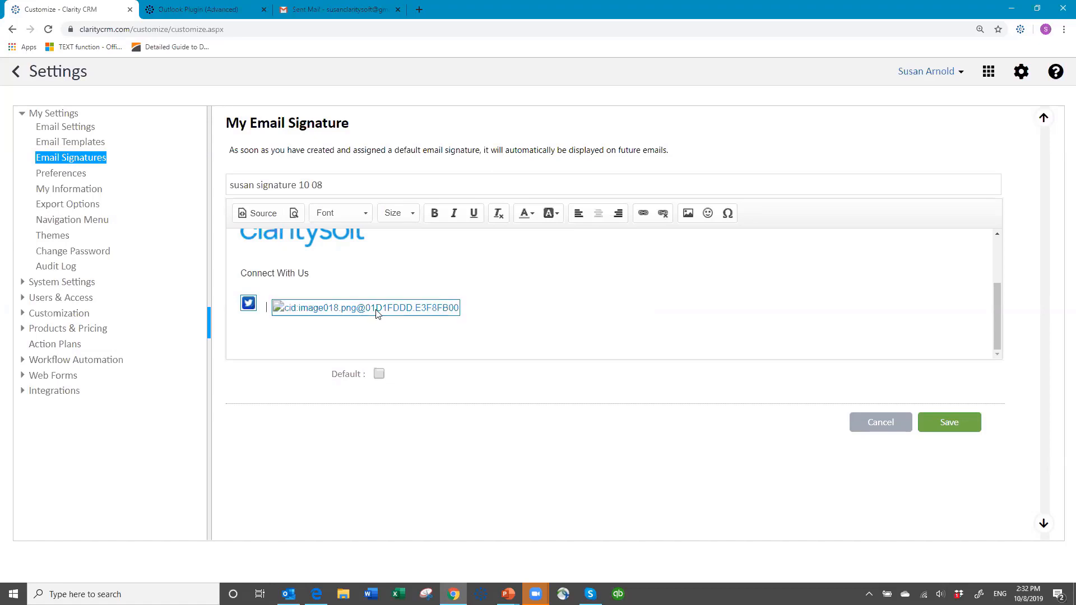
pyautogui.press('Delete')
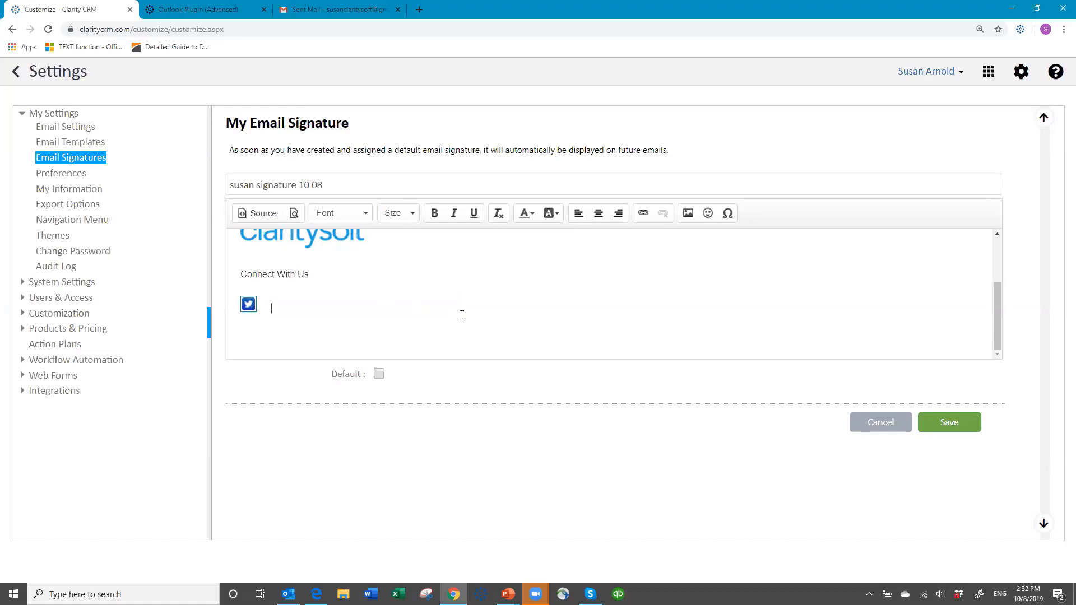
# Select the name, phone and mobile lines of the signature and set their font to Verdana.
pyautogui.scroll(2, 460, 315)
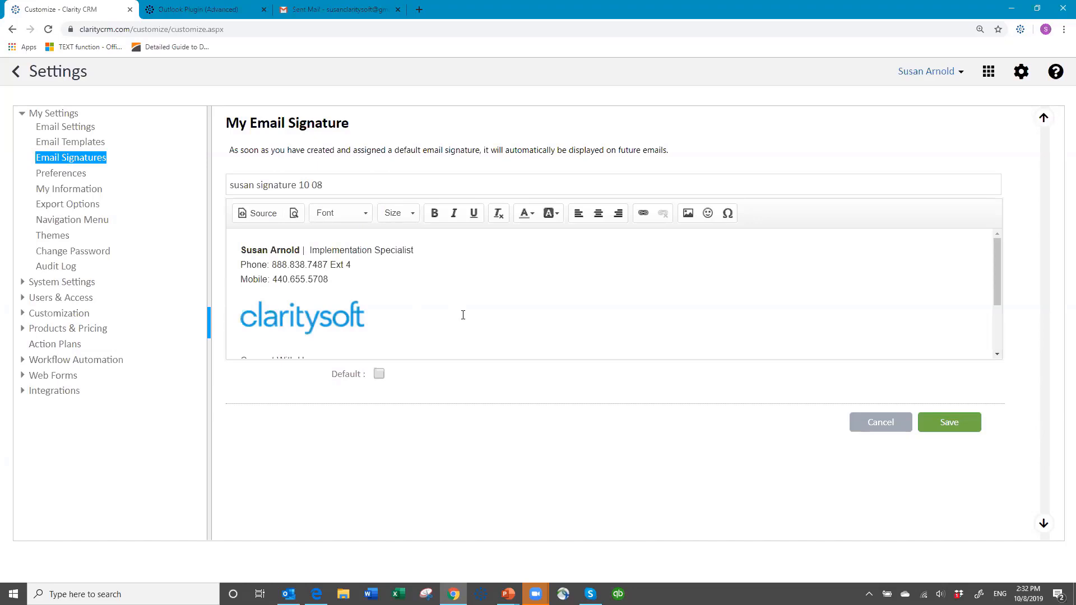
pyautogui.click(241, 251)
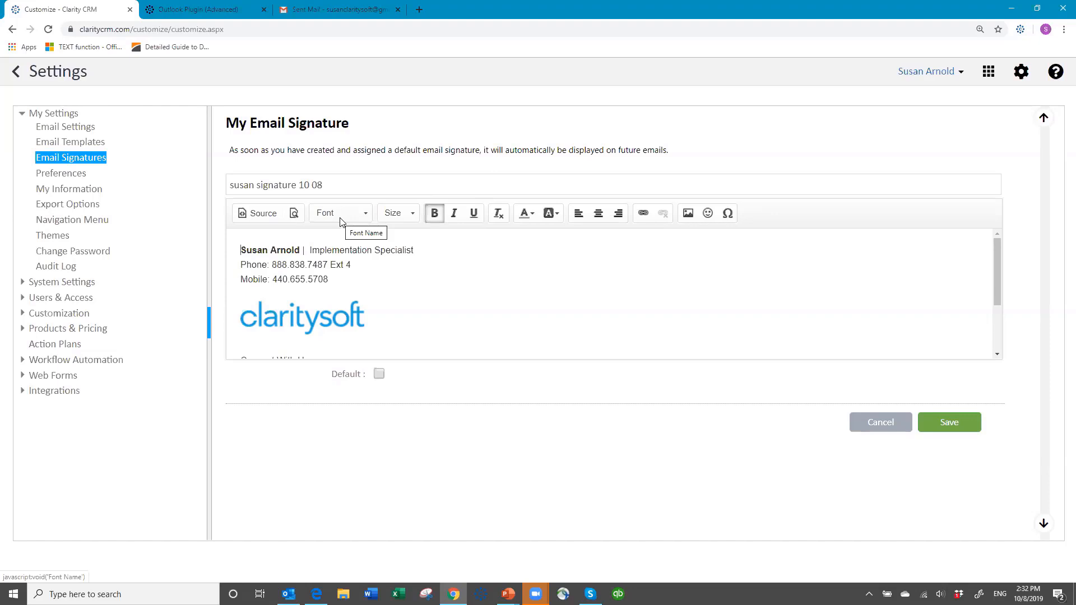
pyautogui.moveTo(241, 250)
pyautogui.mouseDown()
pyautogui.moveTo(423, 257)
pyautogui.moveTo(425, 280)
pyautogui.mouseUp()
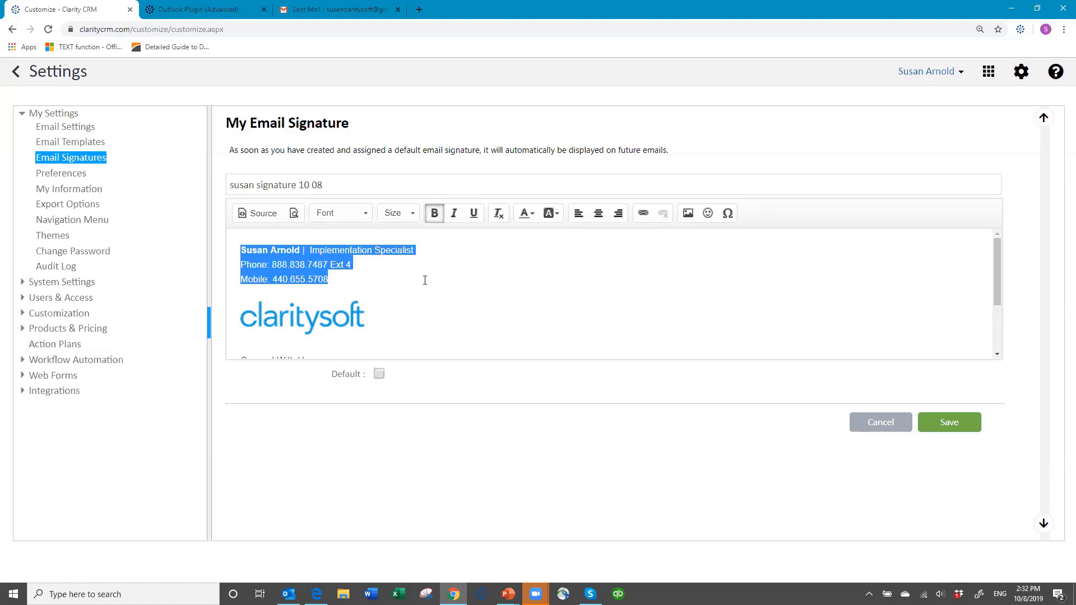
pyautogui.click(363, 216)
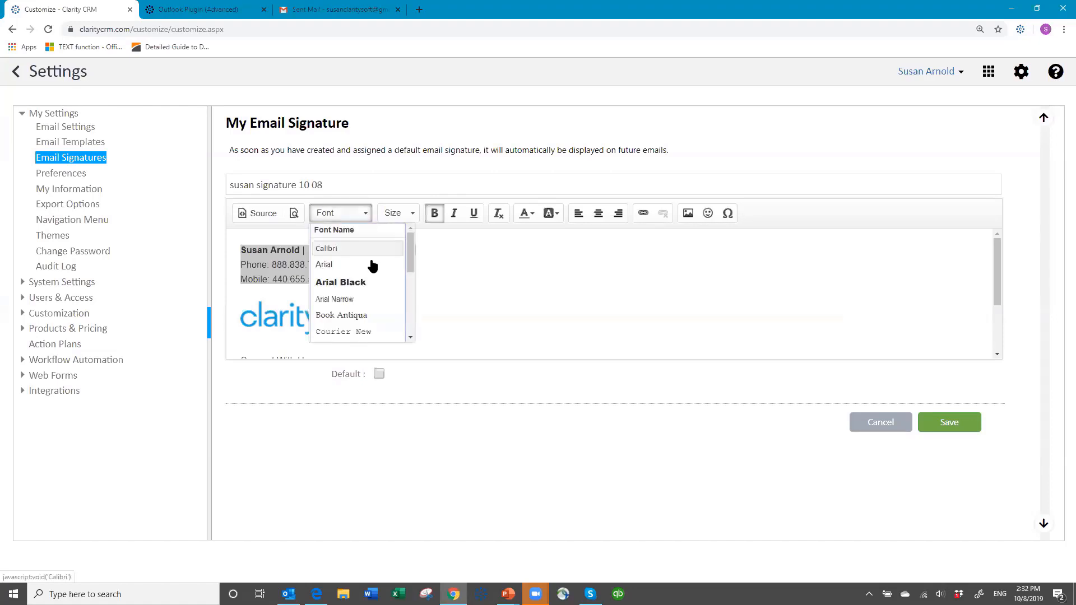
pyautogui.click(411, 338)
pyautogui.click(411, 339)
pyautogui.click(411, 339)
pyautogui.click(411, 339)
pyautogui.click(411, 339)
pyautogui.click(411, 339)
pyautogui.click(411, 338)
pyautogui.click(411, 339)
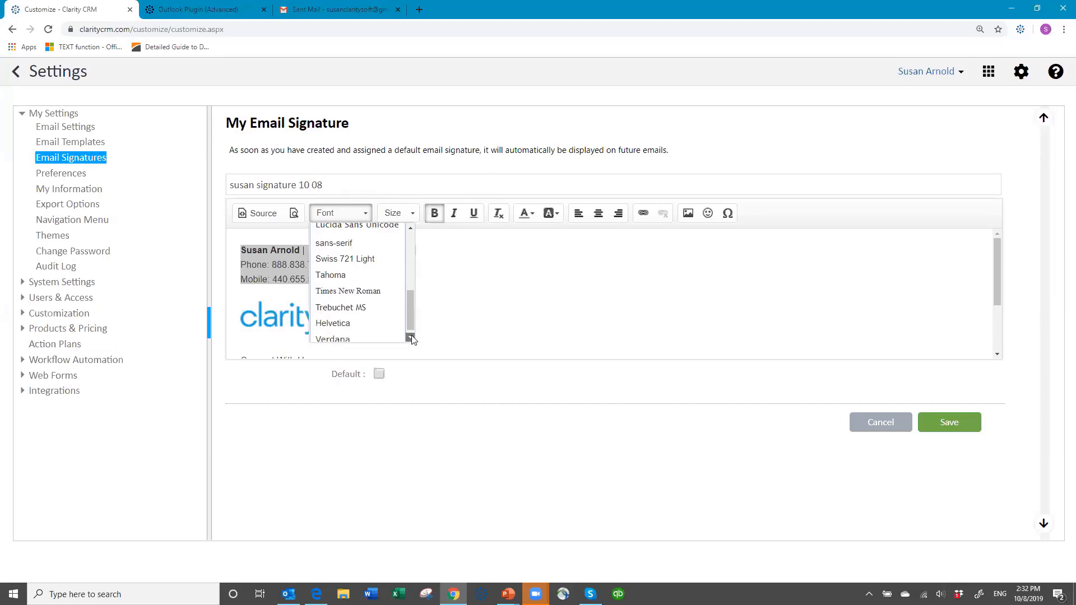
pyautogui.click(411, 338)
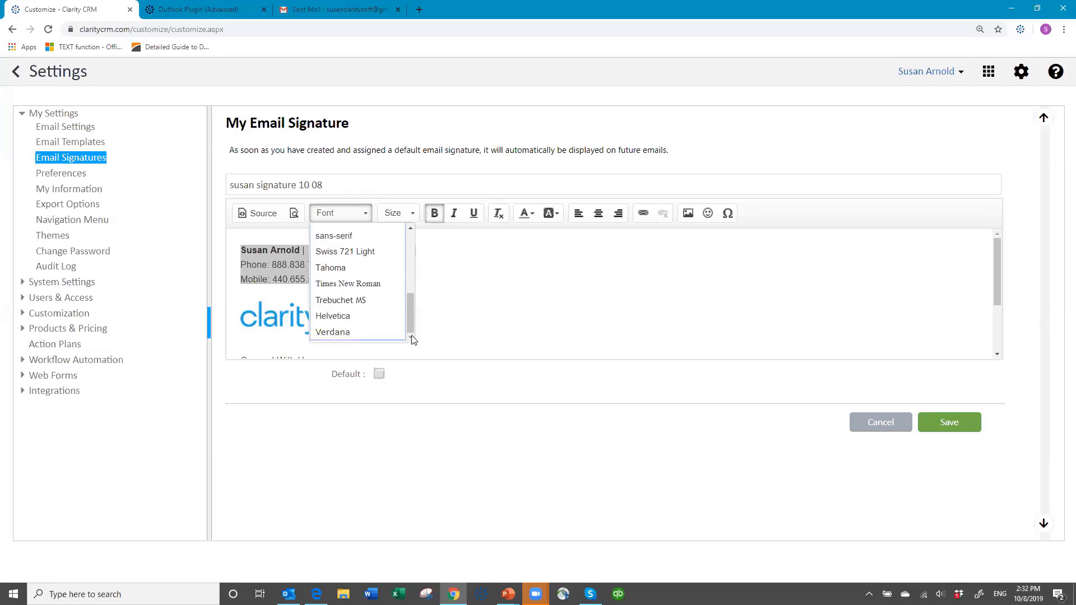
pyautogui.click(347, 331)
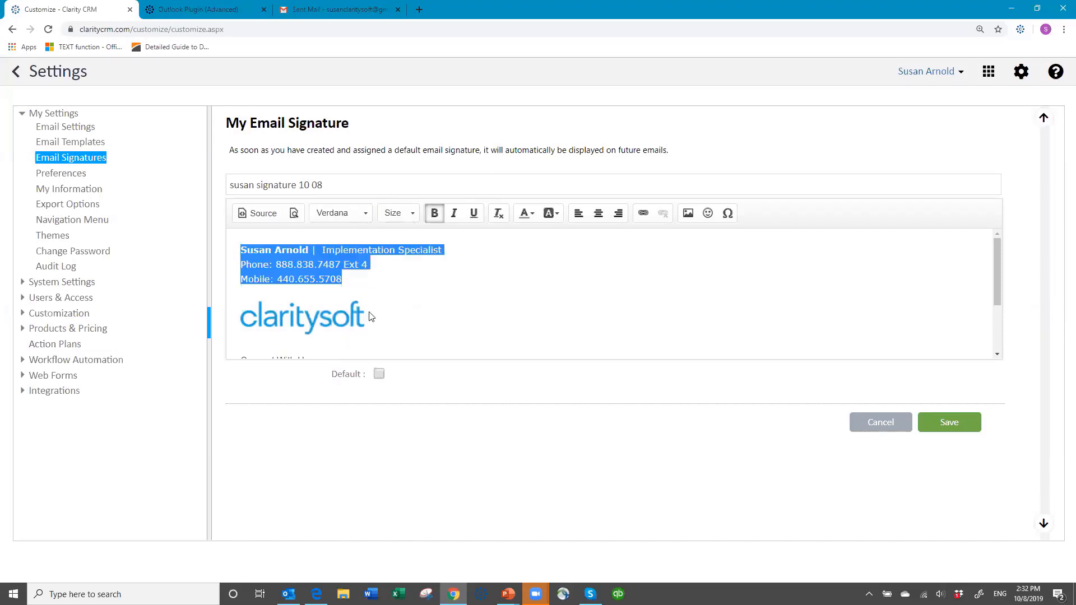
# Set the selected signature text's font size to 11.
pyautogui.click(415, 214)
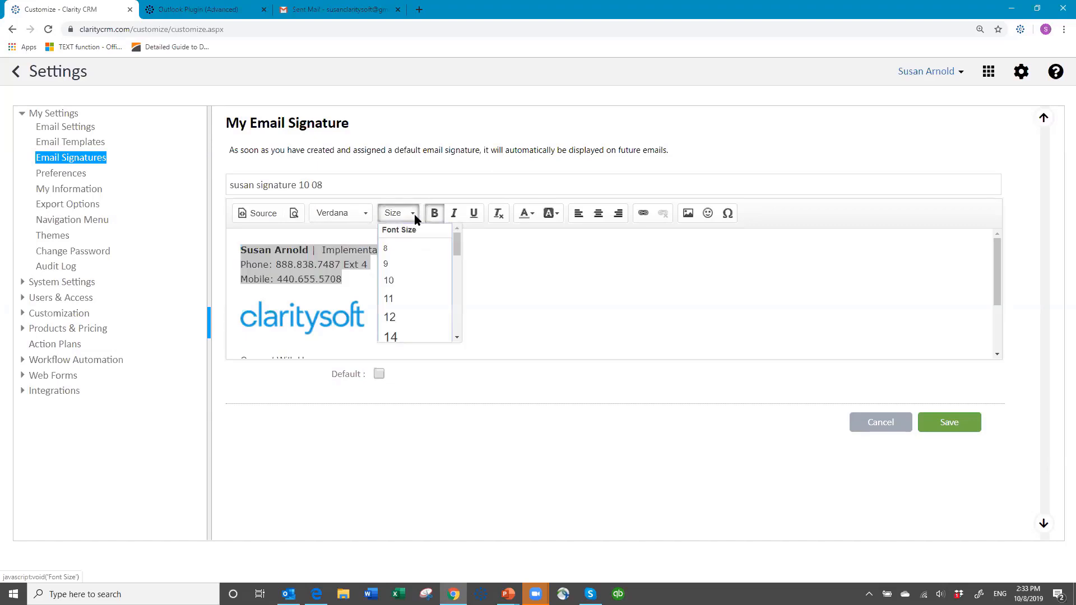
pyautogui.click(410, 301)
pyautogui.click(433, 298)
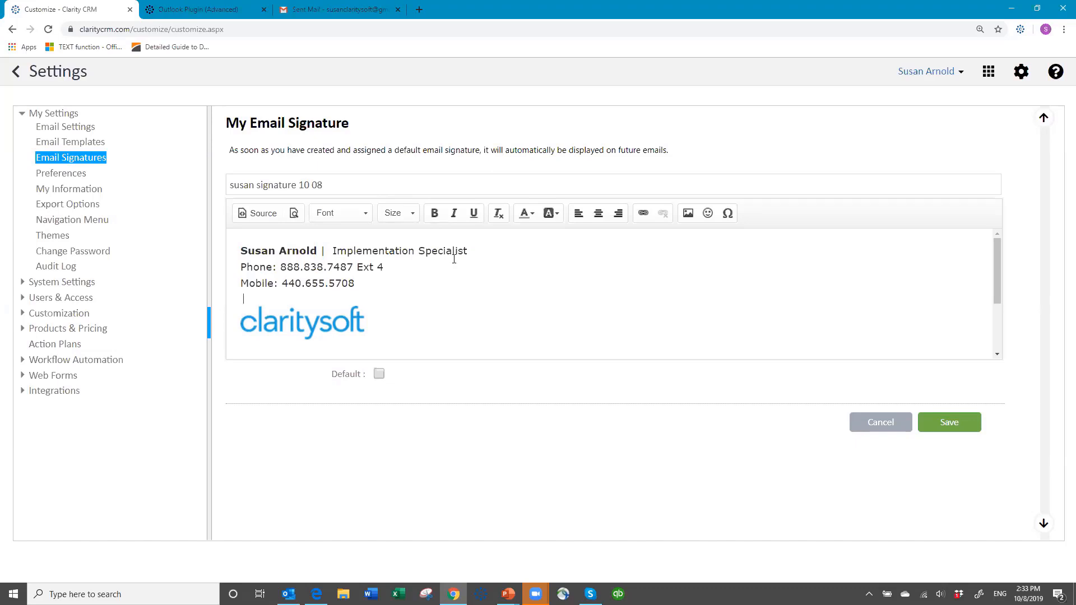
# Mark the signature as the default and save it.
pyautogui.click(379, 374)
pyautogui.click(951, 422)
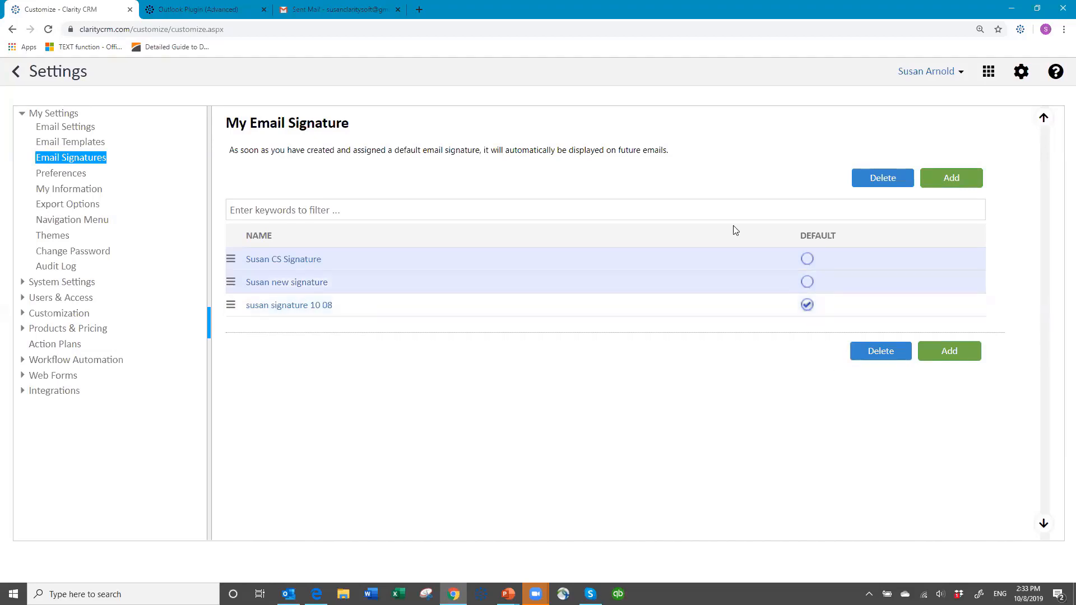
# Log out and sign back in, entering the user name, account password and database name.
pyautogui.click(959, 72)
pyautogui.click(877, 153)
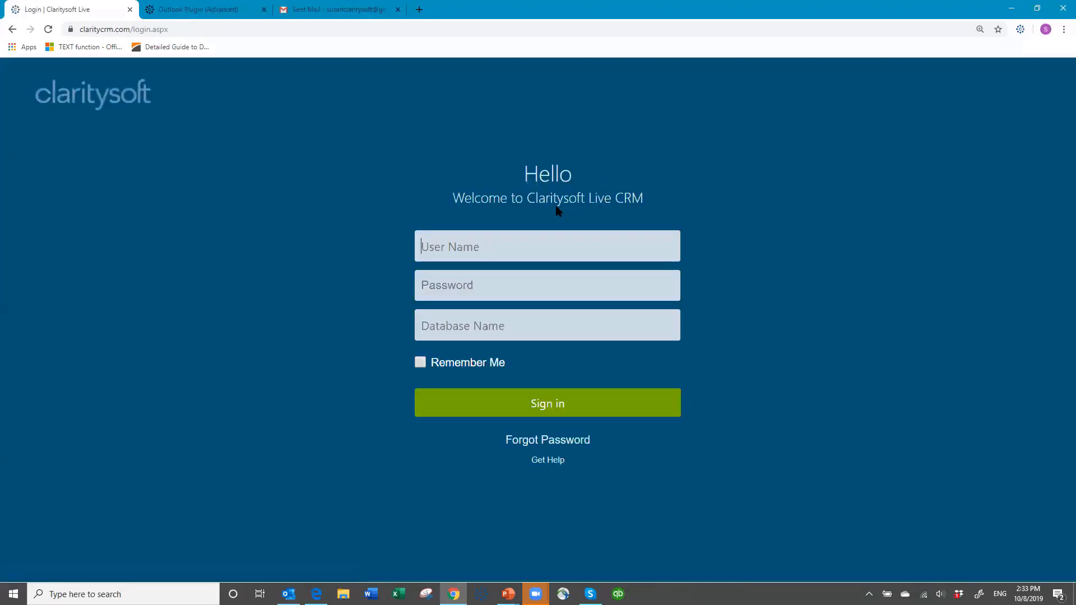
pyautogui.write('susan')
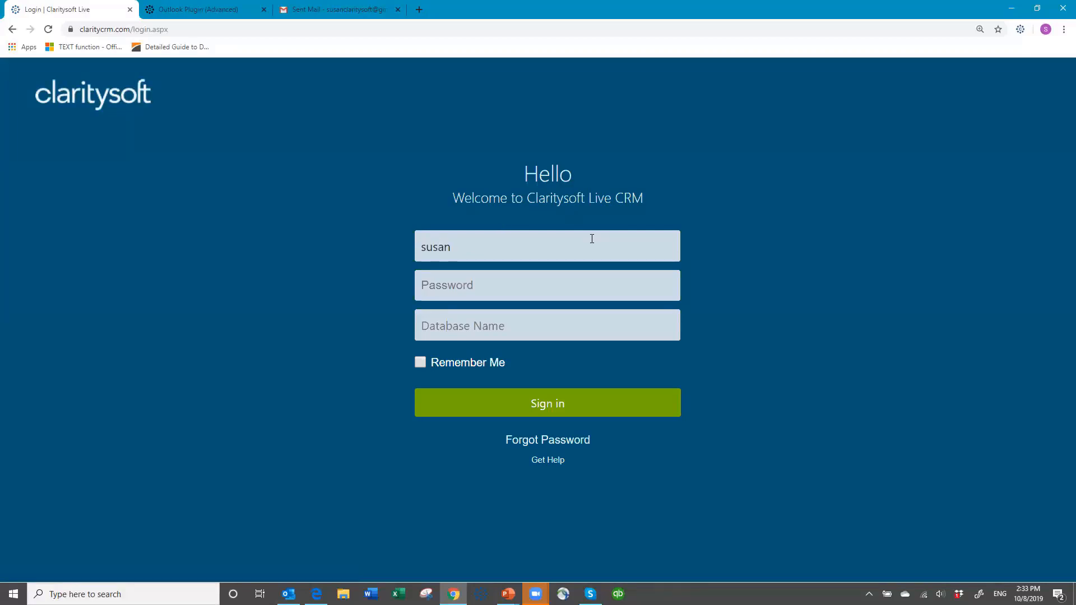
pyautogui.press('Tab')
pyautogui.write('•••••••demothne')
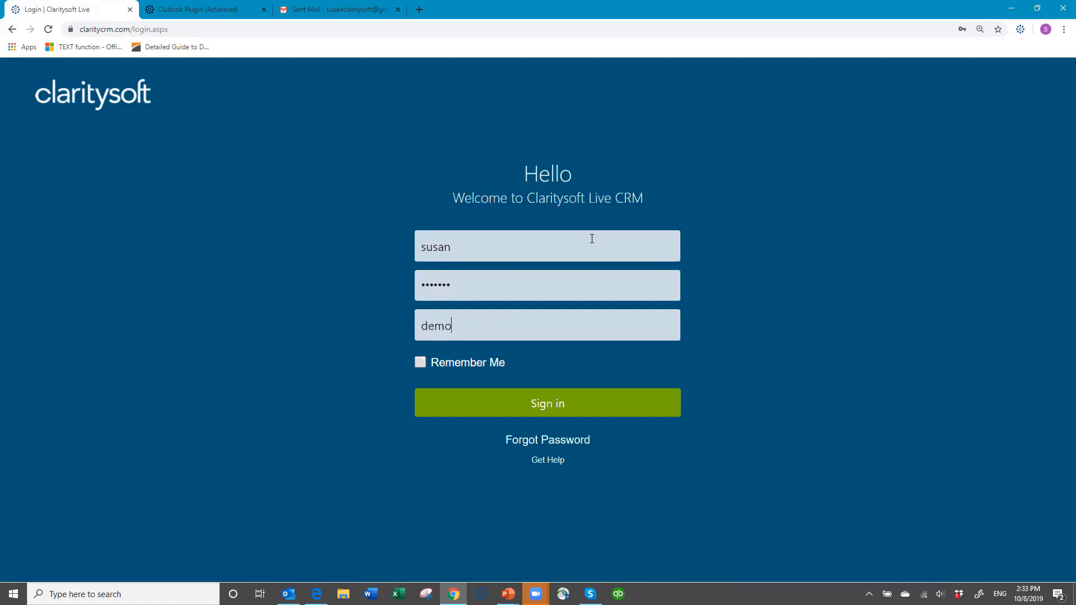
pyautogui.write('w')
pyautogui.press('Return')
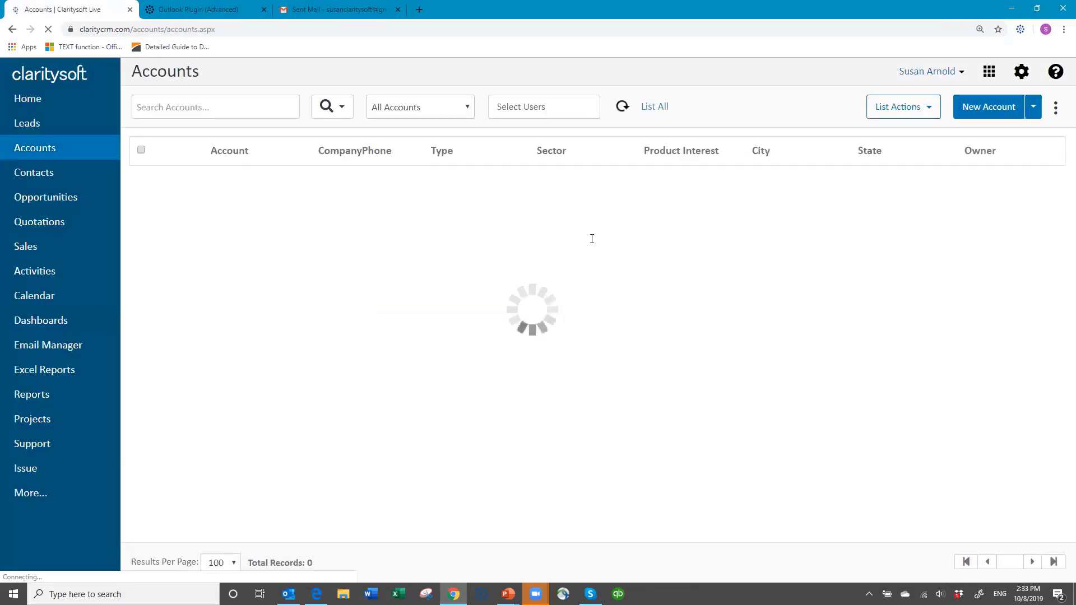
# Open Contacts and search for the signed-in user's own contact records by first name.
pyautogui.click(30, 178)
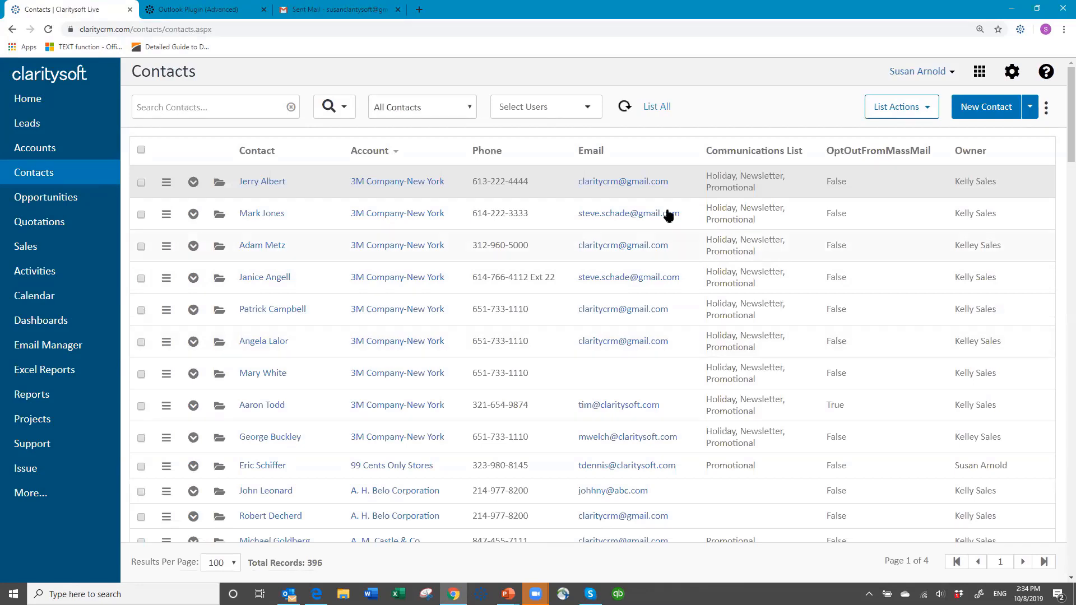
pyautogui.click(204, 105)
pyautogui.write('susan')
pyautogui.press('Return')
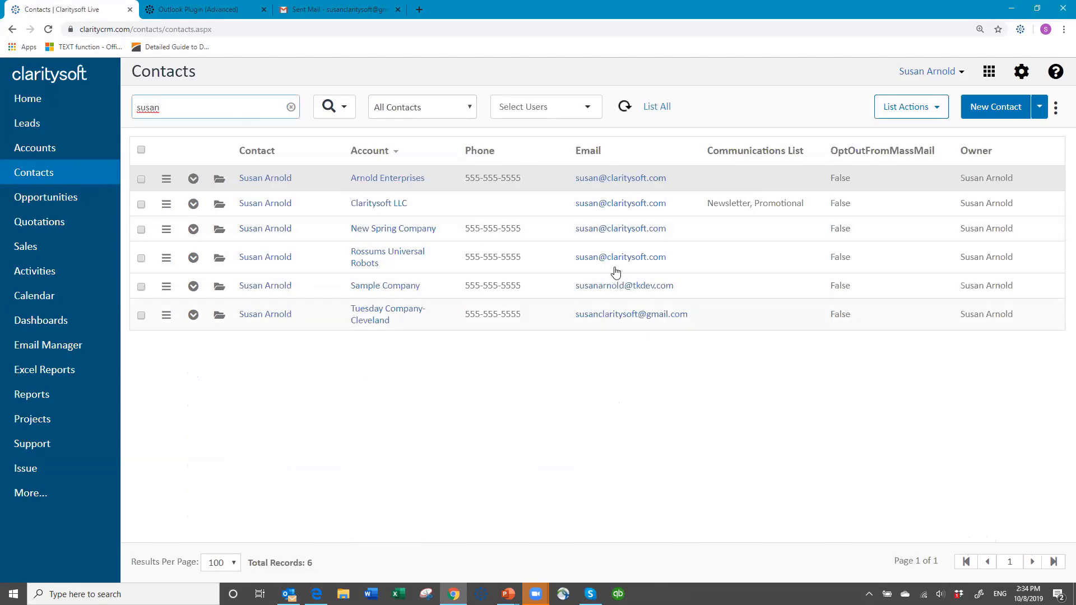
# Open a new email to the Rossums Universal Robots contact and scroll through the default signature in the body.
pyautogui.click(576, 256)
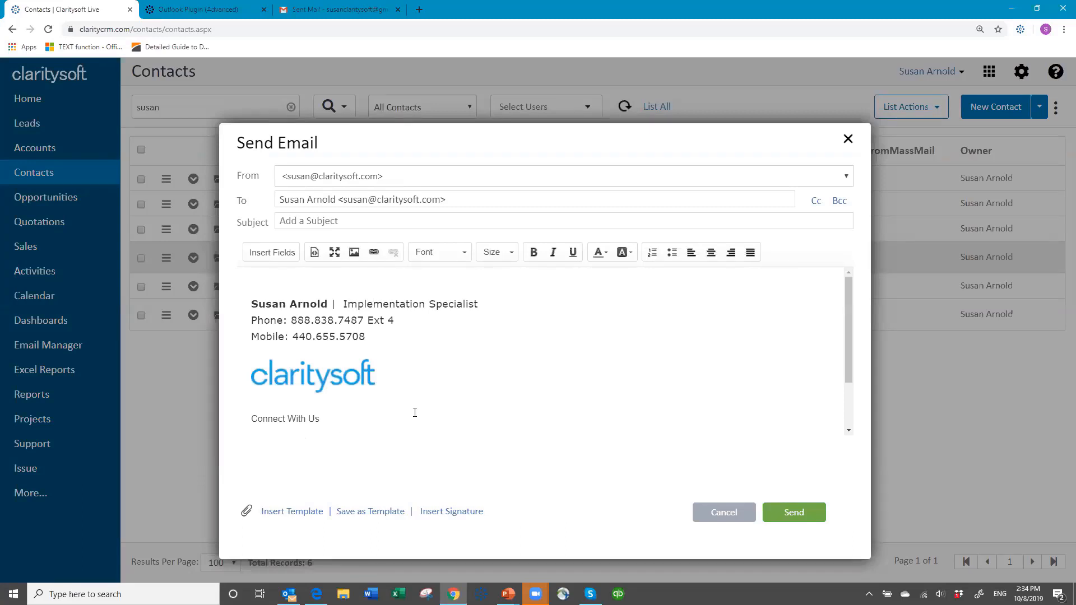
pyautogui.scroll(-1, 420, 414)
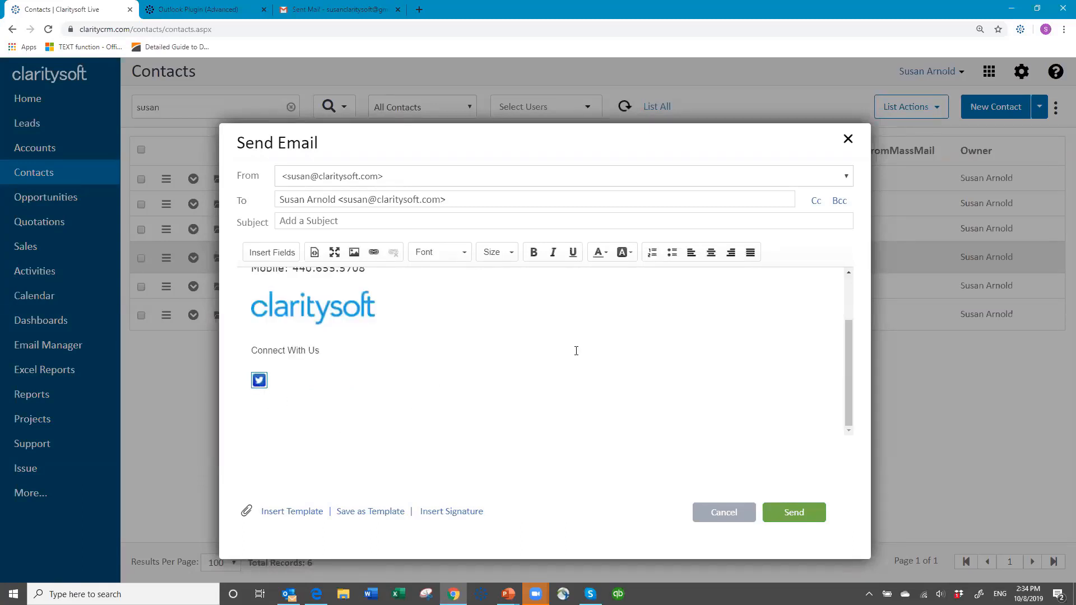
pyautogui.scroll(1, 632, 329)
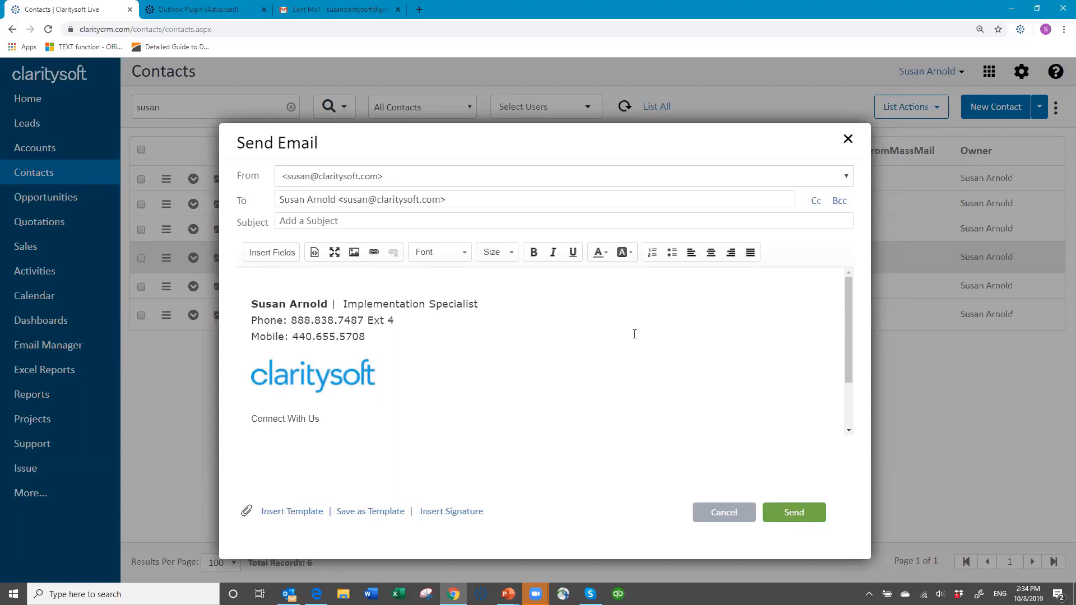
pyautogui.scroll(-1, 634, 334)
pyautogui.scroll(1, 620, 344)
# Try inserting No Signature, the CS signature and the new signature into the email body in turn.
pyautogui.click(446, 513)
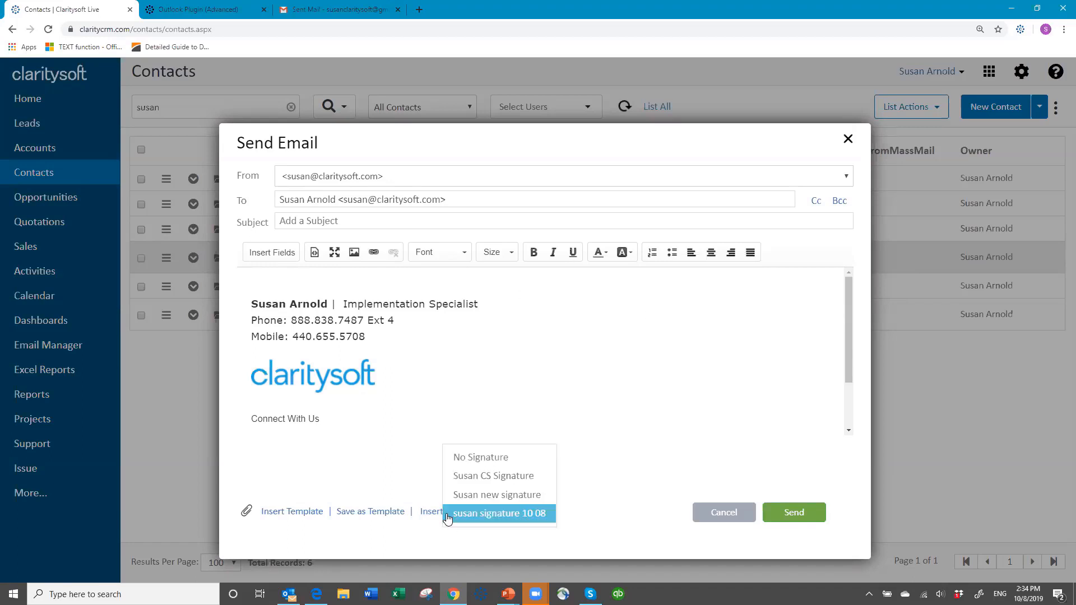
pyautogui.click(474, 463)
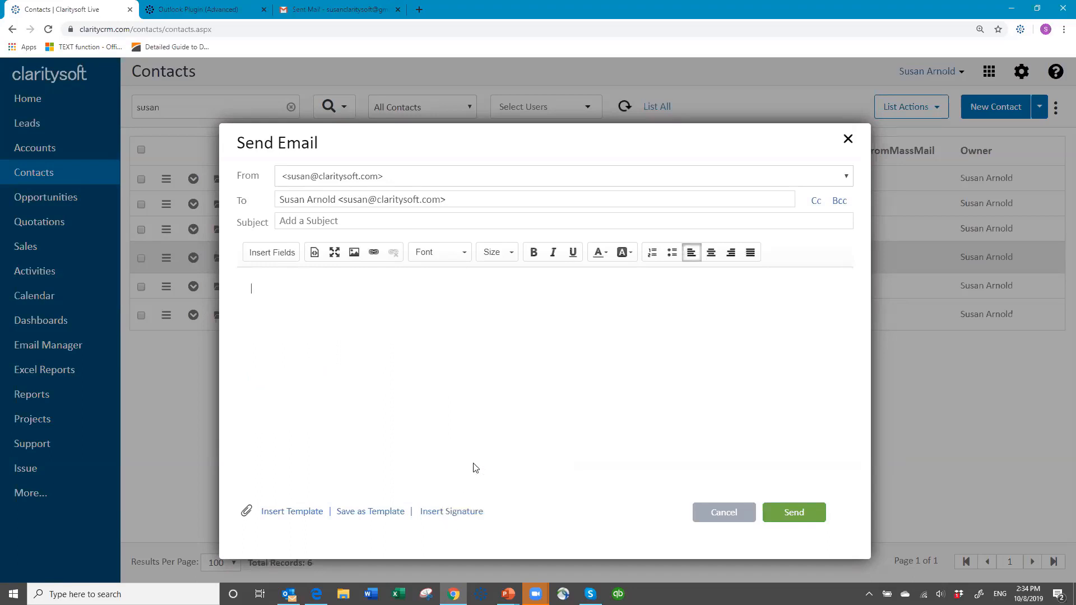
pyautogui.click(469, 517)
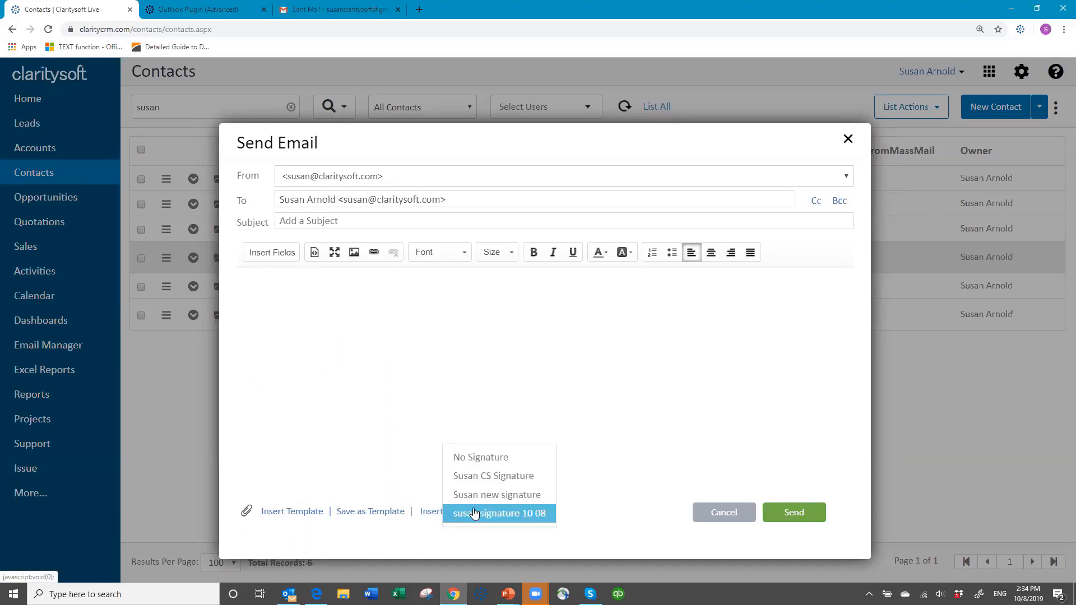
pyautogui.click(492, 478)
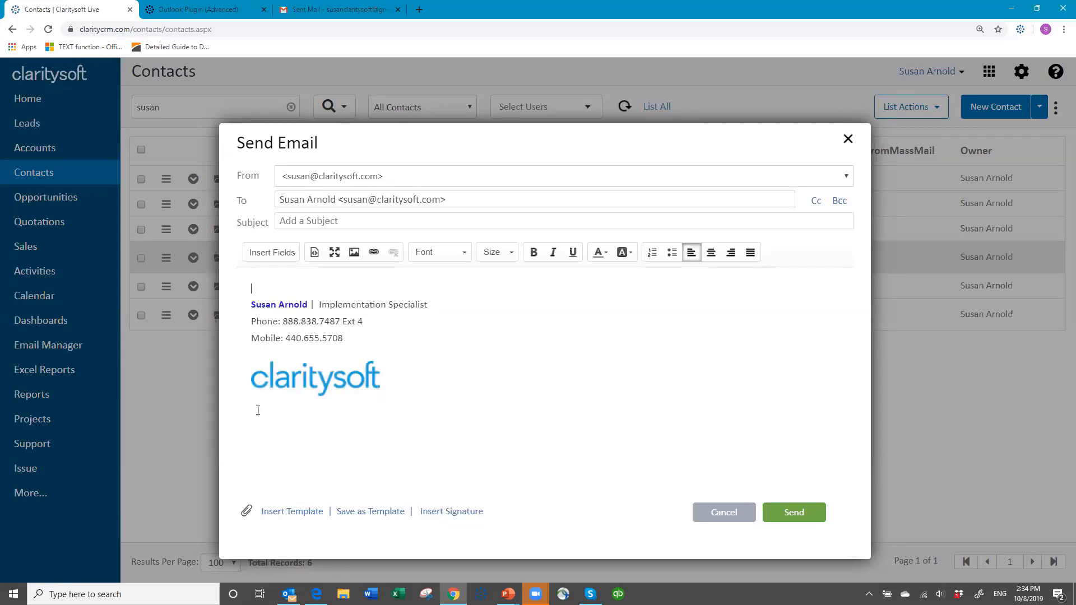
pyautogui.click(453, 515)
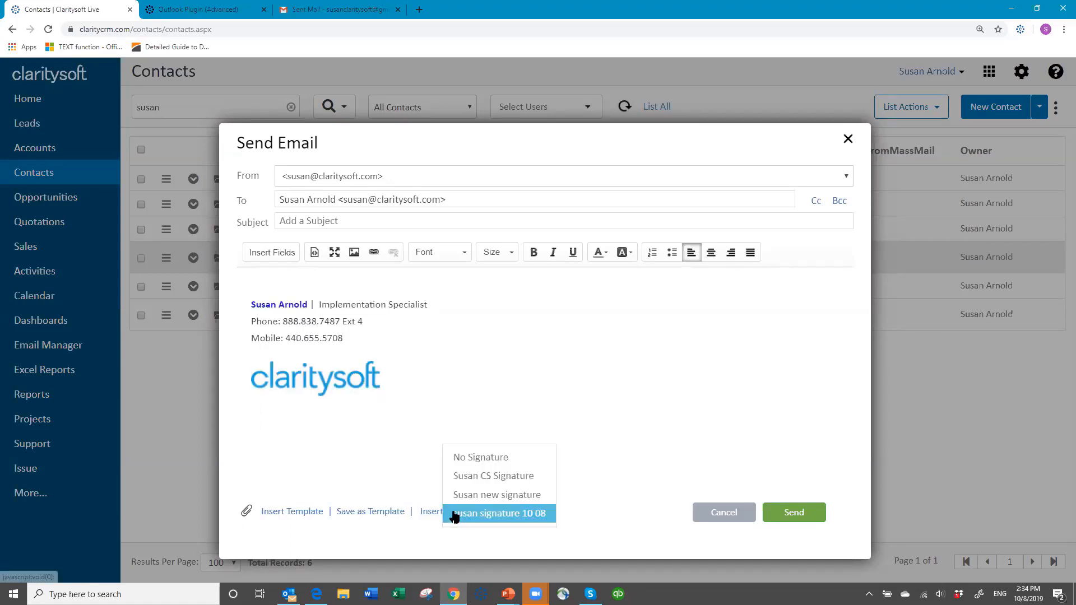
pyautogui.click(488, 495)
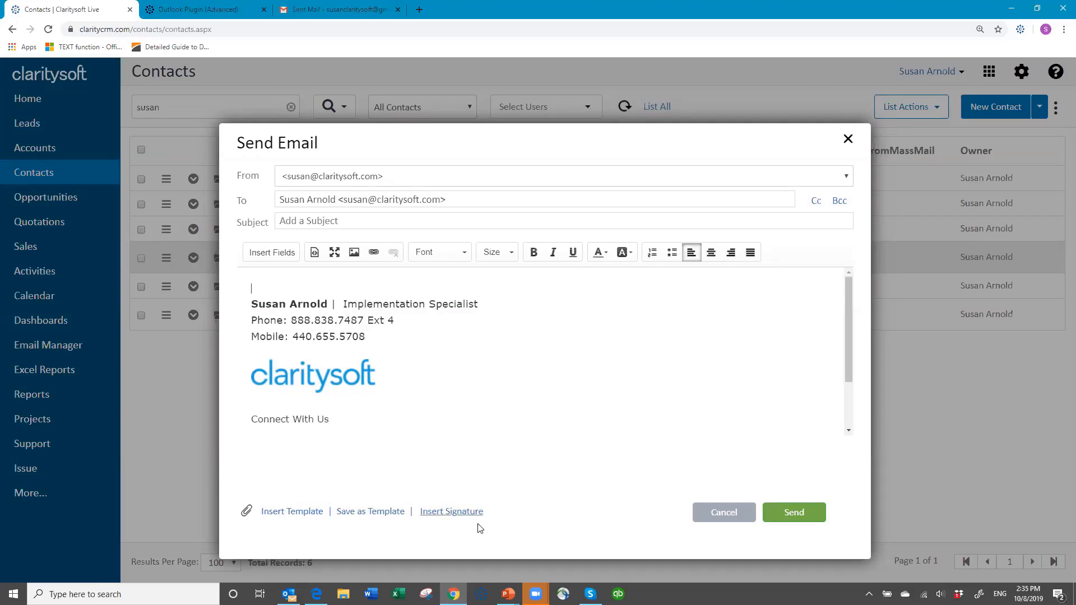
# Reinsert the 10 08 signature into the email body and cancel the email.
pyautogui.click(457, 513)
pyautogui.click(495, 514)
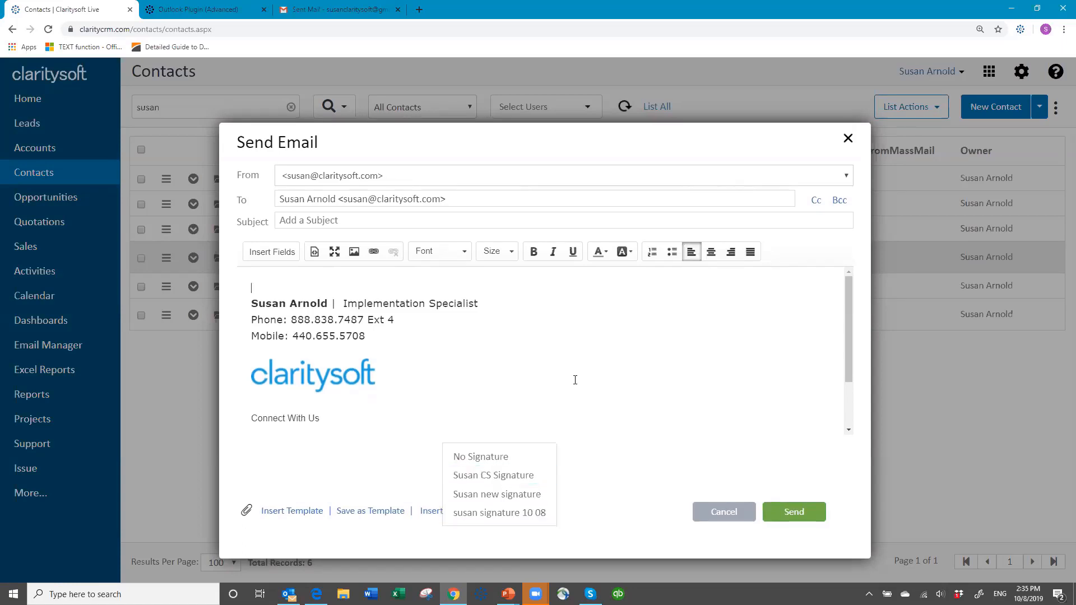
pyautogui.click(495, 512)
pyautogui.click(600, 363)
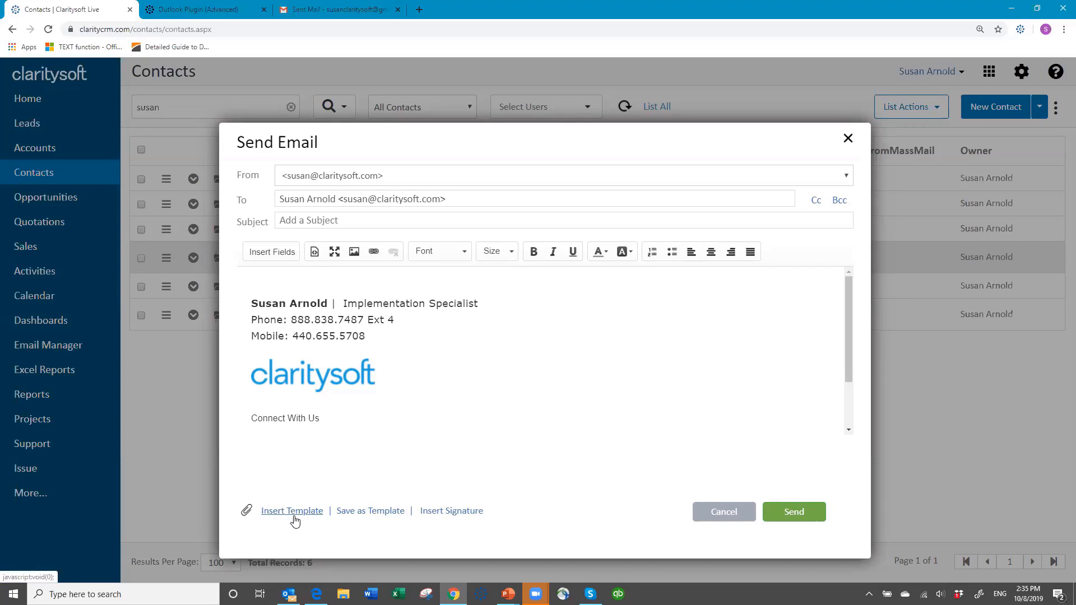
pyautogui.click(725, 515)
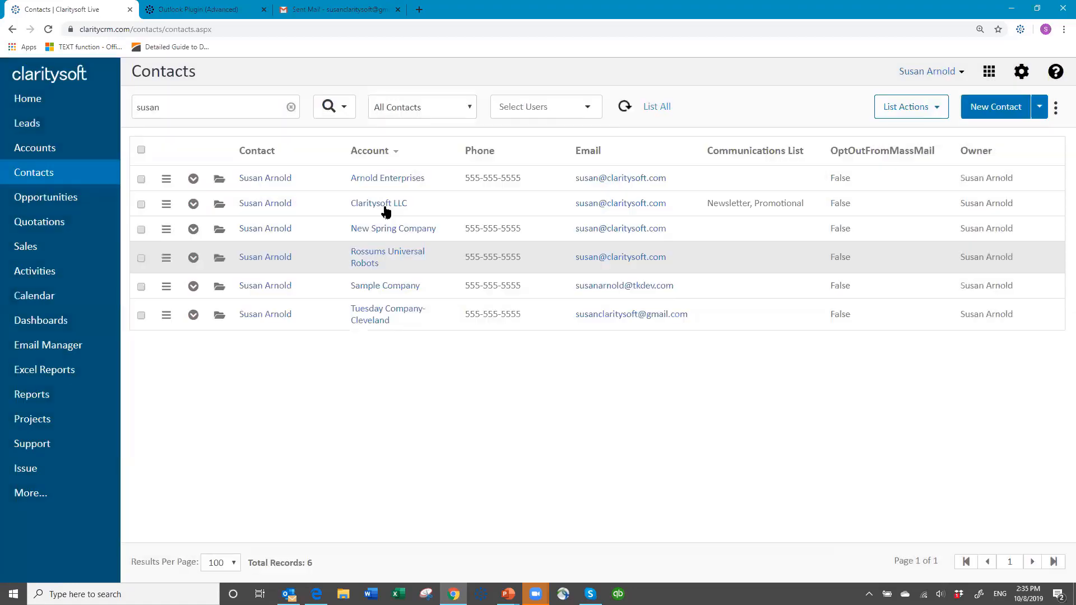
# Open the personal email templates settings and review the existing templates.
pyautogui.click(1020, 76)
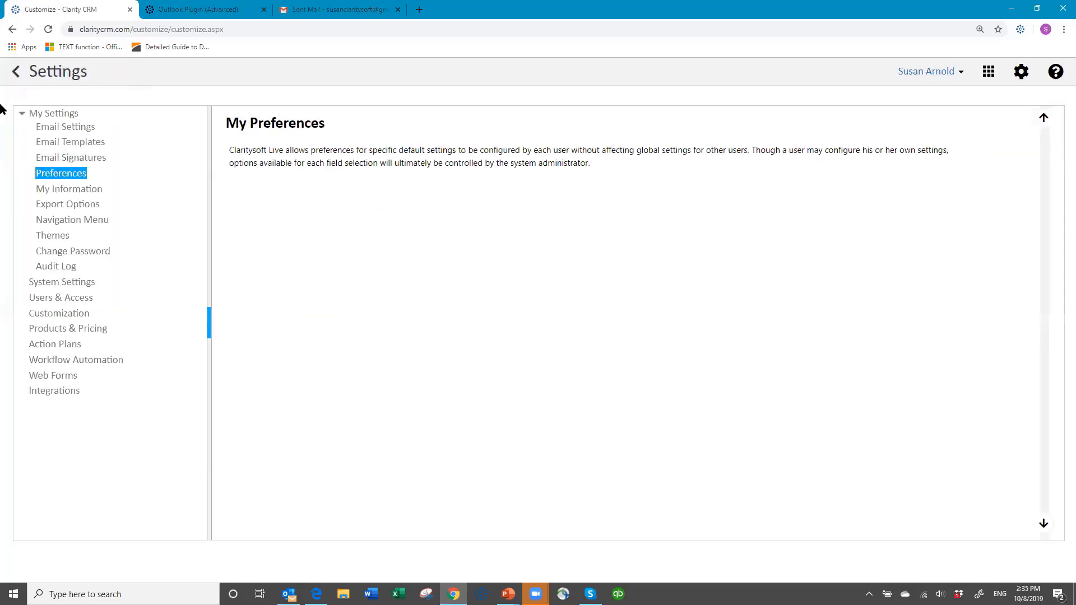
pyautogui.click(90, 147)
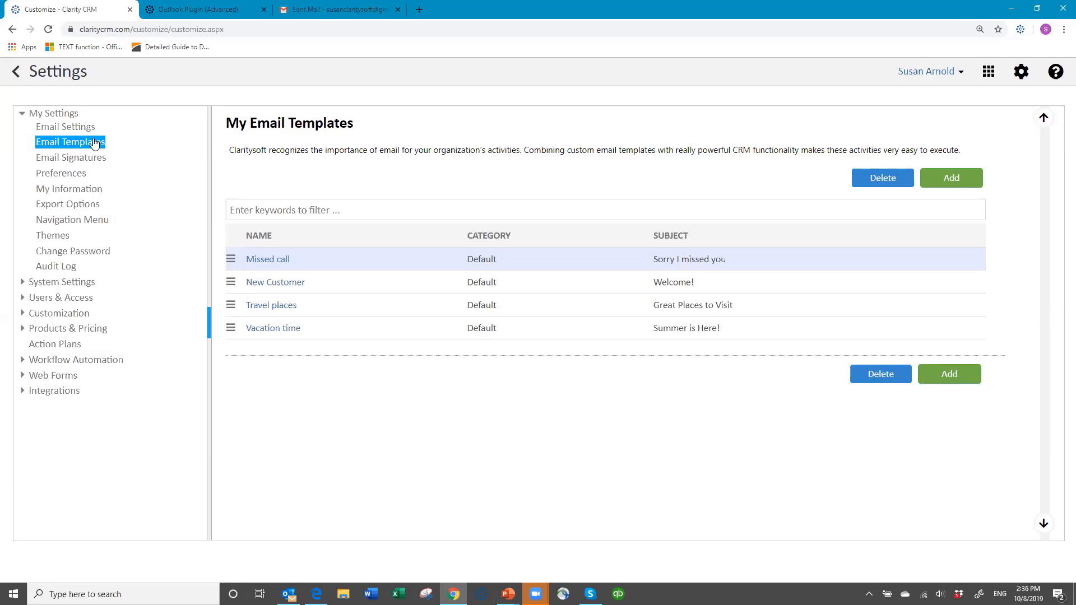
pyautogui.click(341, 291)
pyautogui.click(368, 328)
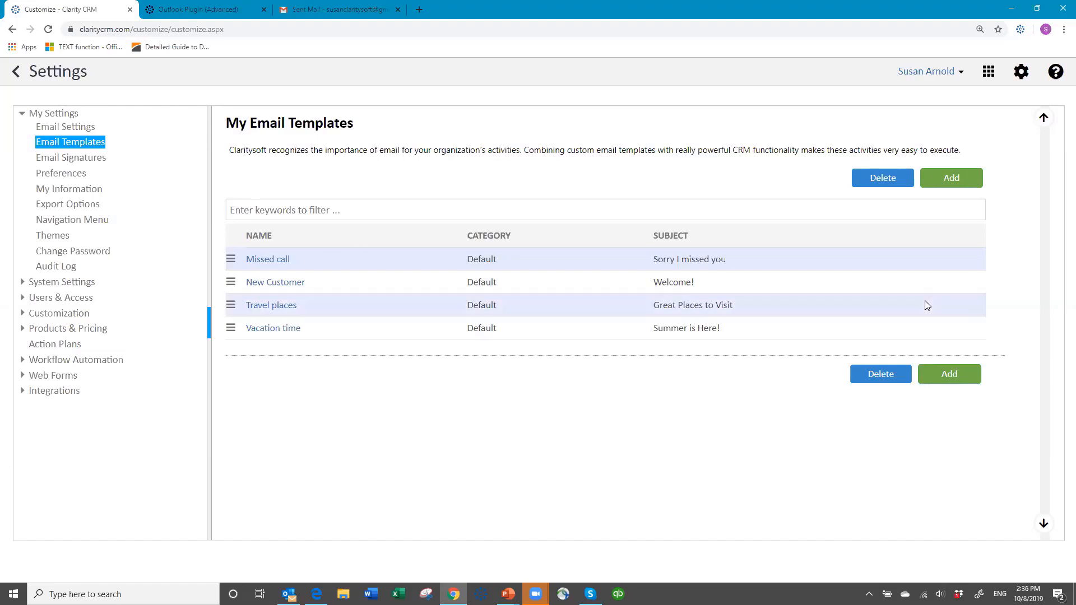
# Add a new email template named Missed you with the subject Sorry I Missed You.
pyautogui.click(951, 179)
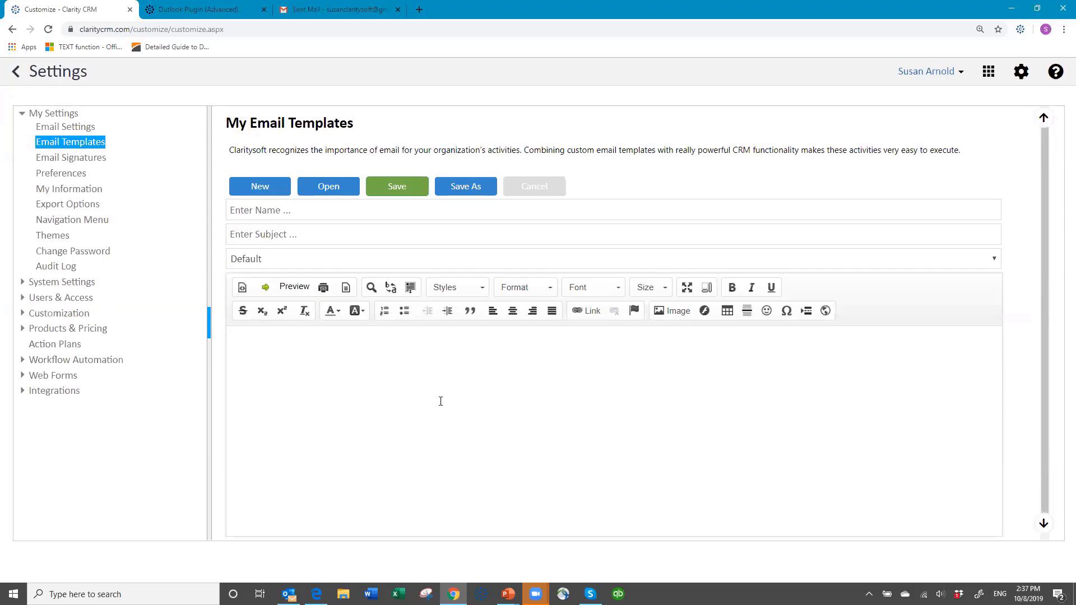
pyautogui.click(300, 211)
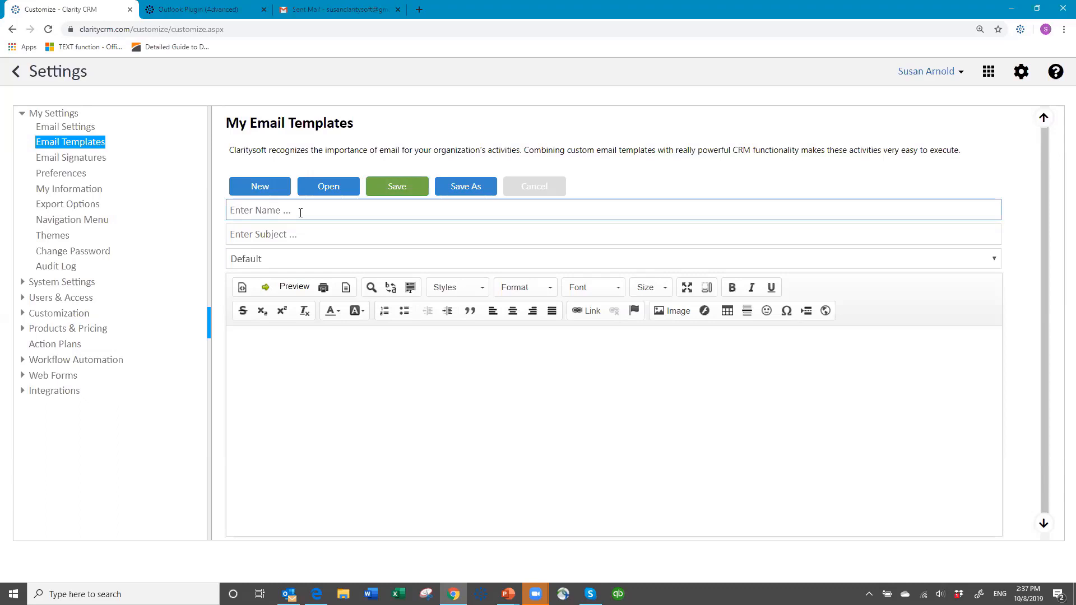
pyautogui.write('Le')
pyautogui.press('BackSpace')
pyautogui.write('Sorry I me')
pyautogui.press('BackSpace')
pyautogui.press('BackSpace')
pyautogui.press('BackSpace')
pyautogui.press('BackSpace')
pyautogui.press('BackSpace')
pyautogui.press('BackSpace')
pyautogui.press('BackSpace')
pyautogui.write('Mii')
pyautogui.press('BackSpace')
pyautogui.write('ssed you')
pyautogui.press('Tab')
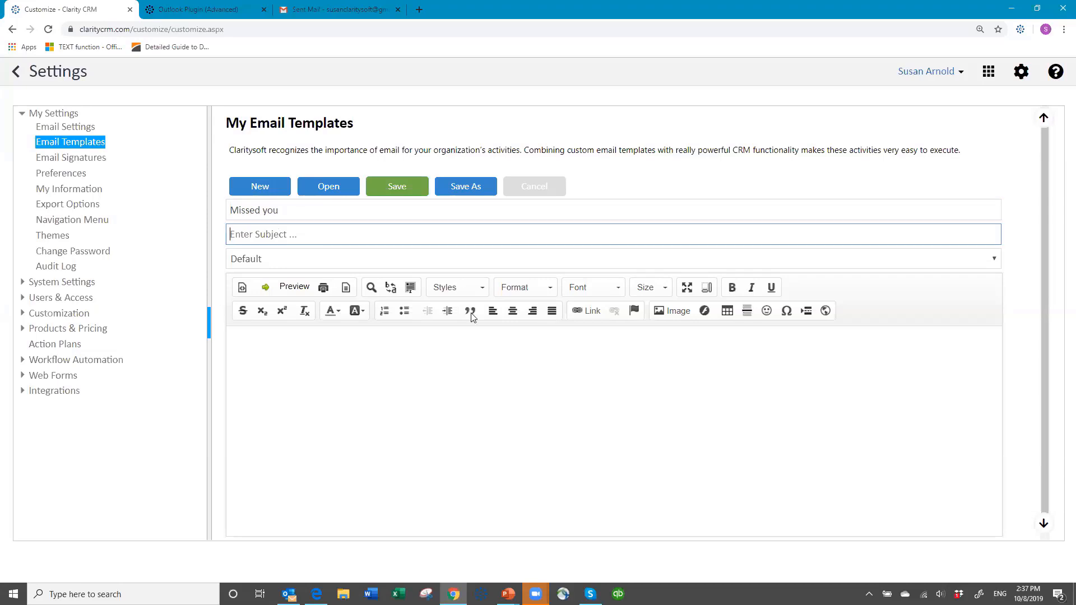
pyautogui.write('Sorry I')
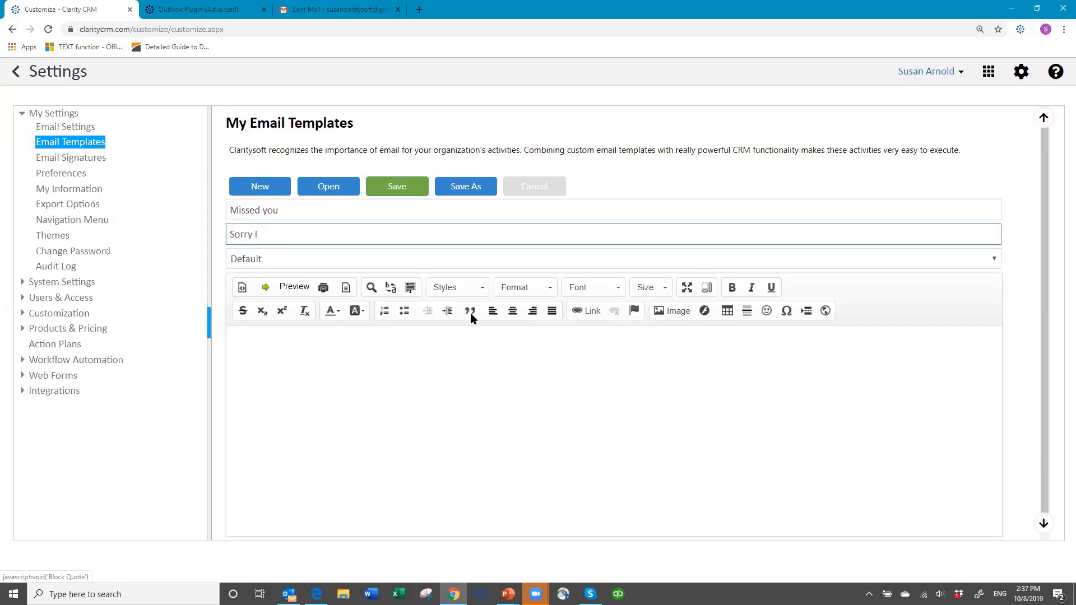
pyautogui.write(' Missed You')
# Start the template body with Hello followed by the FIRST NAME system field.
pyautogui.click(252, 342)
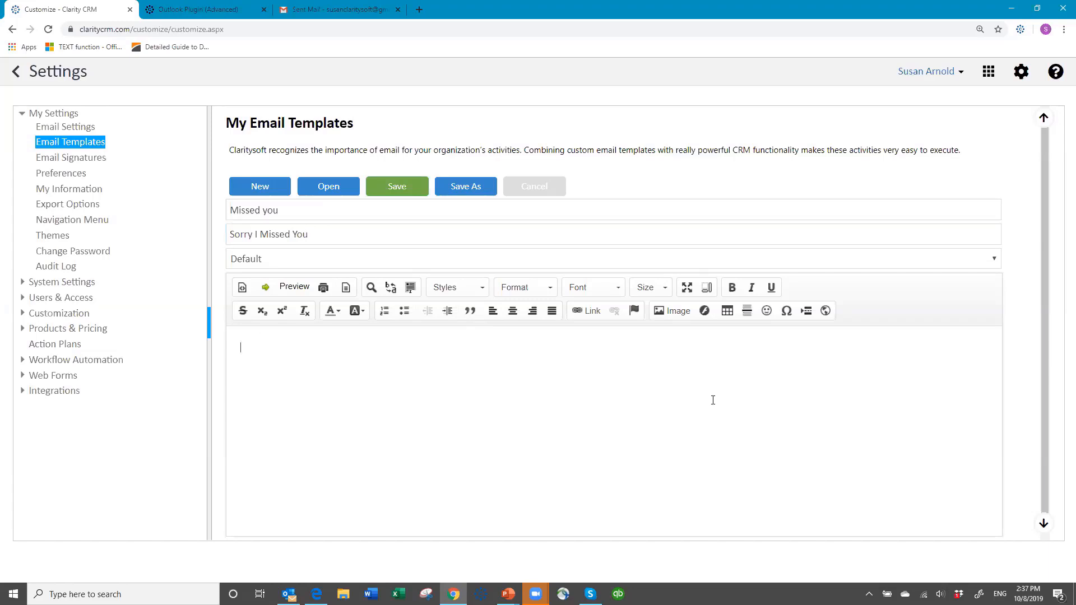
pyautogui.write('Heel')
pyautogui.write('llo')
pyautogui.click(265, 288)
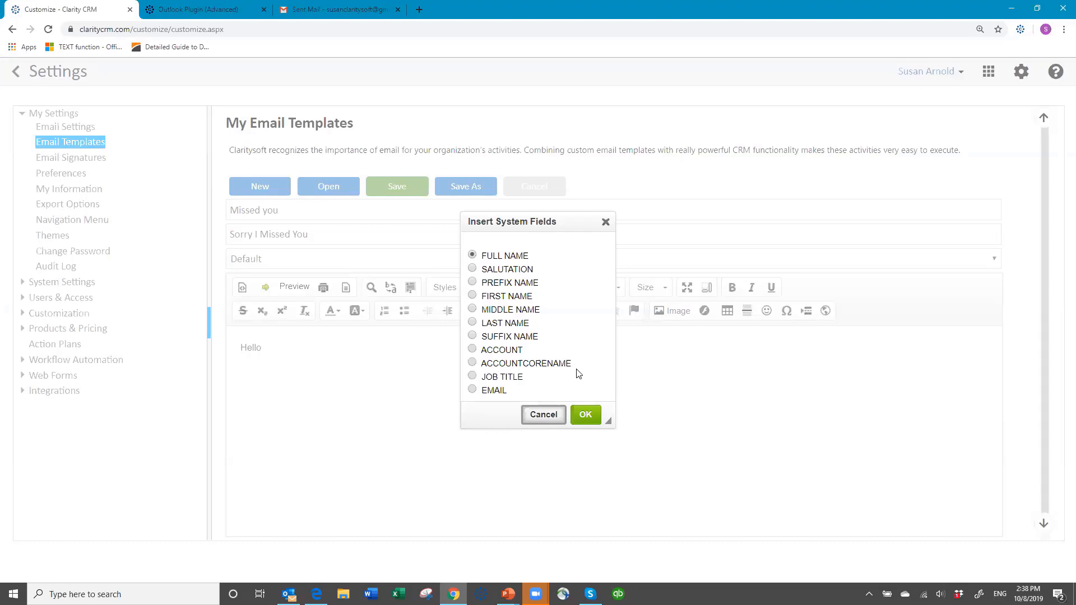
pyautogui.click(474, 295)
pyautogui.click(473, 269)
pyautogui.click(472, 296)
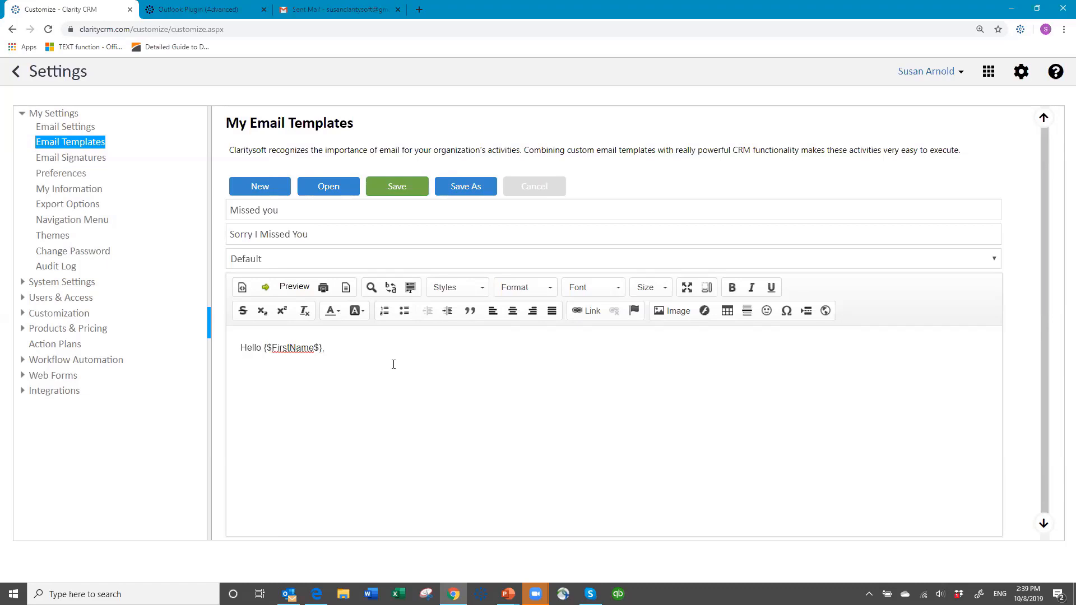
# Add the line "I just left you a phone message to check on your progress with Claritysoft." and save the template.
pyautogui.write('just left you a phone message to s')
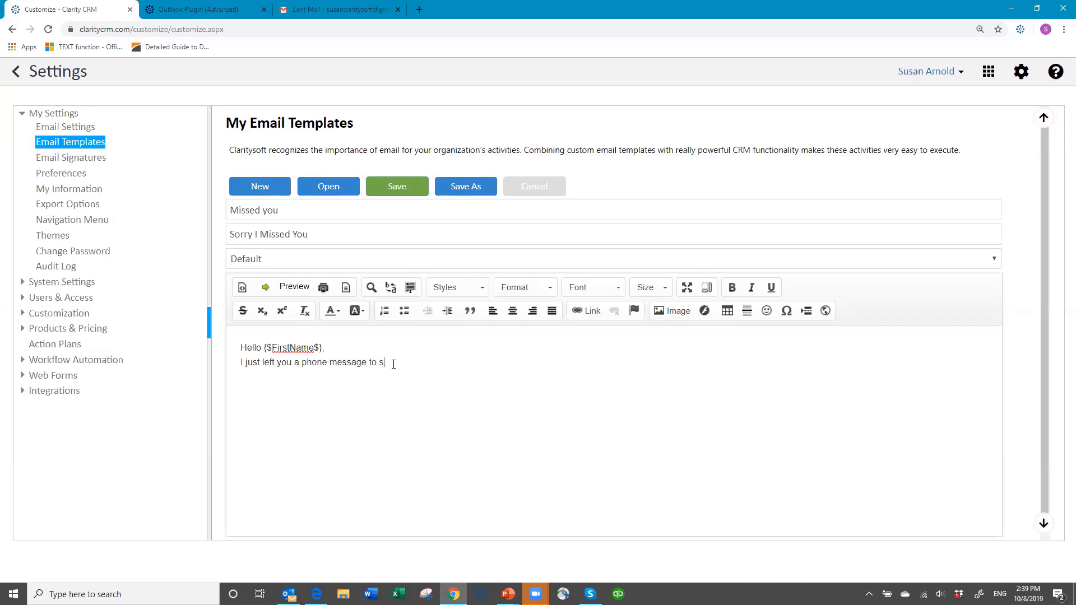
pyautogui.write('heck on your progress with Claritysof')
pyautogui.press('BackSpace')
pyautogui.press('BackSpace')
pyautogui.press('BackSpace')
pyautogui.press('BackSpace')
pyautogui.press('BackSpace')
pyautogui.press('BackSpace')
pyautogui.write('itysoft.')
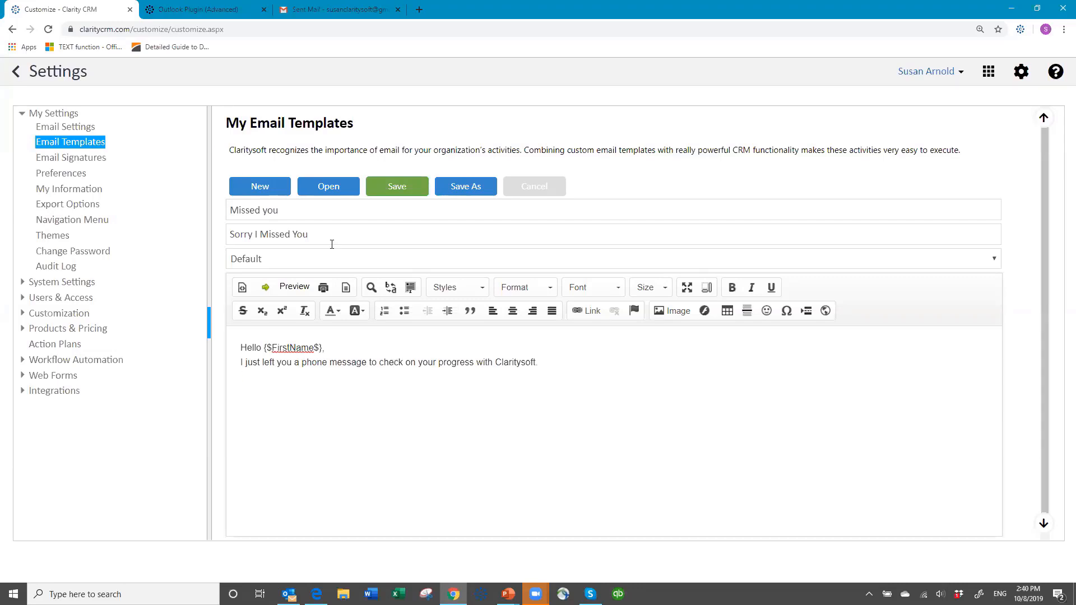
pyautogui.click(393, 188)
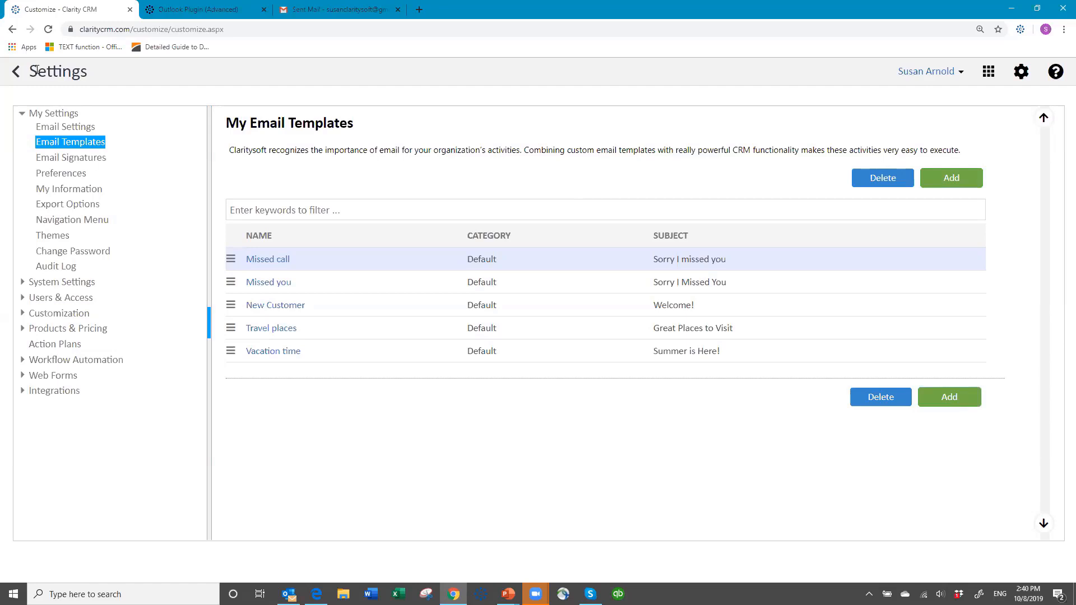
# Return to Contacts, open a new email to the Rossums Universal Robots contact and insert the Missed call template.
pyautogui.click(17, 73)
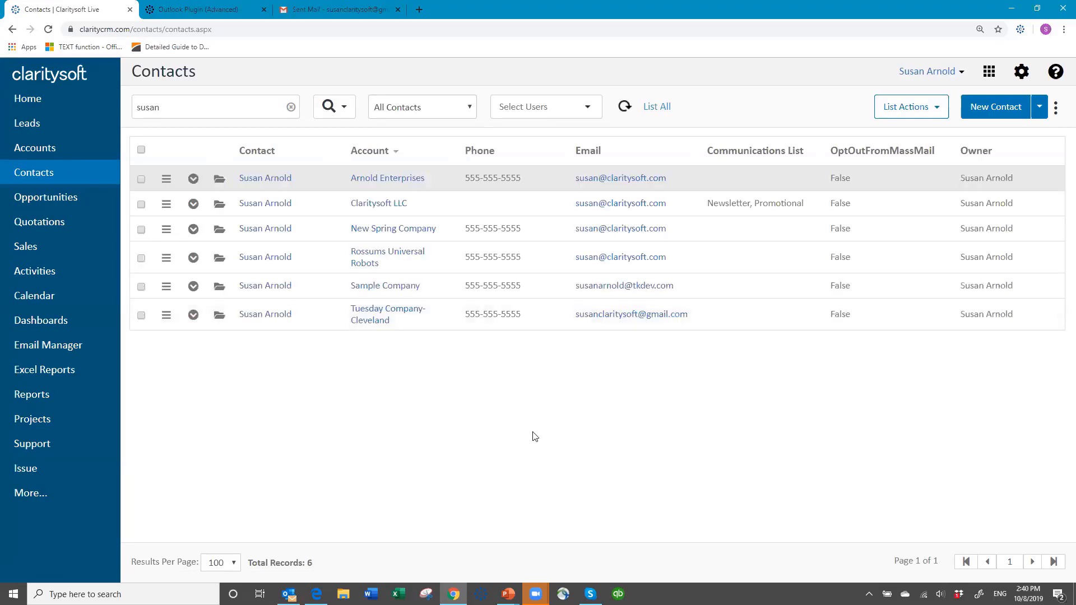
pyautogui.click(606, 259)
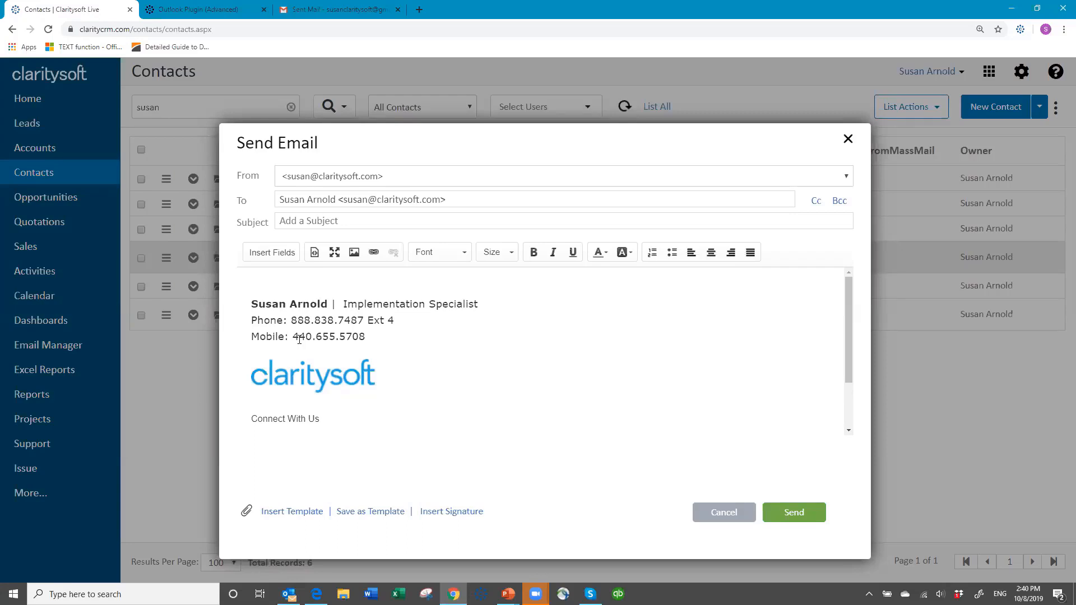
pyautogui.click(290, 515)
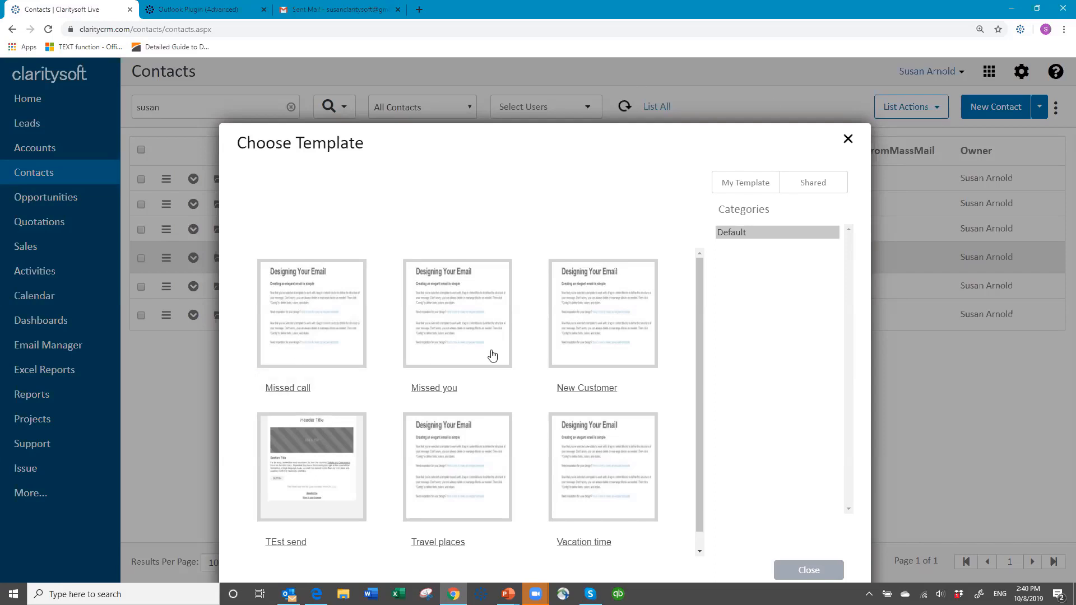
pyautogui.click(318, 305)
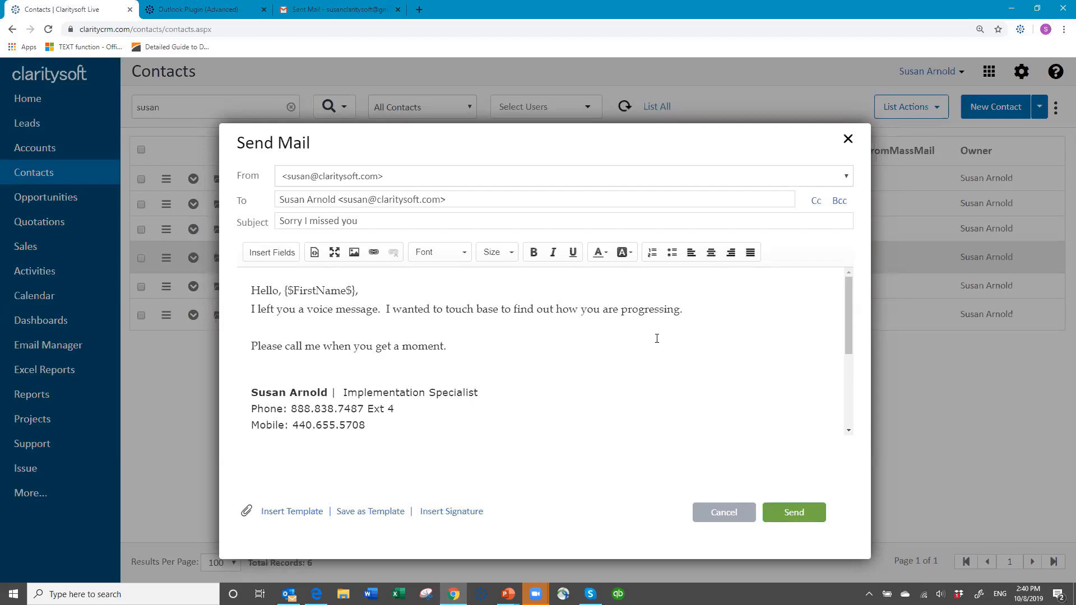
# Add a comma after the greeting and send the email.
pyautogui.click(281, 292)
pyautogui.write(',')
pyautogui.click(791, 520)
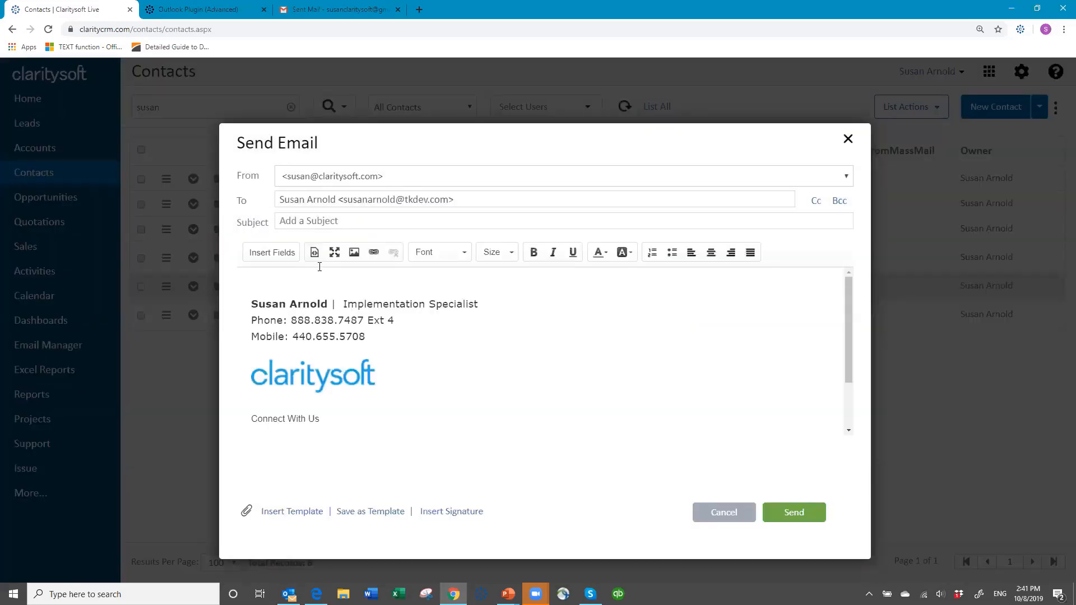
# Insert the Missed call template into the open email to the Sample Company contact and add a blank line.
pyautogui.click(301, 517)
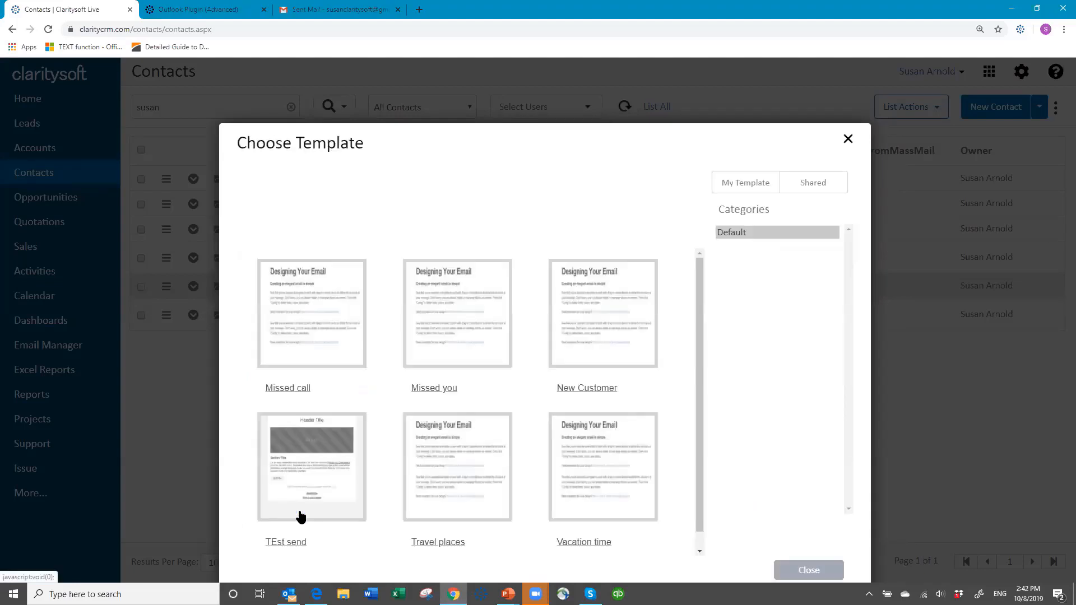
pyautogui.click(327, 307)
pyautogui.click(704, 314)
pyautogui.press('Return')
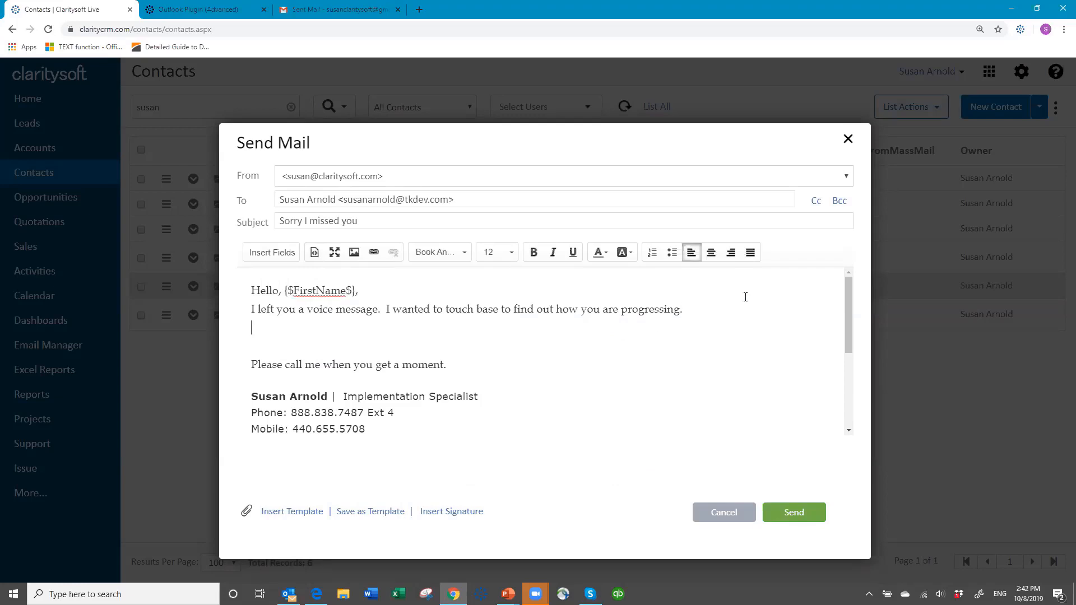
# Add a new line reading "I can type other text before sending the email" below the template text.
pyautogui.press('Return')
pyautogui.write('I')
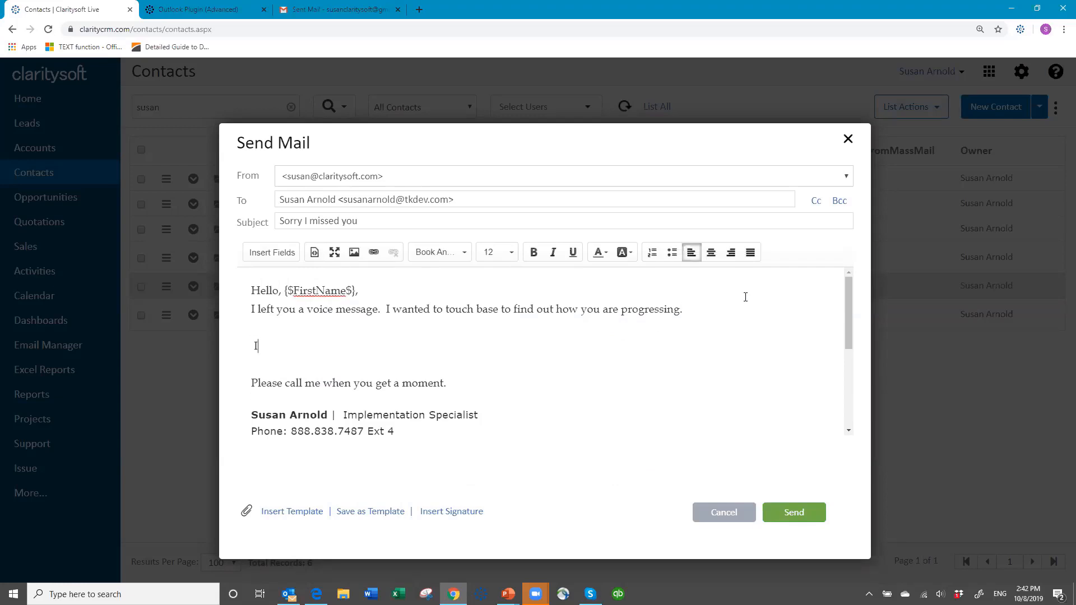
pyautogui.write(' can type other text')
pyautogui.write(' .')
pyautogui.write('before sen')
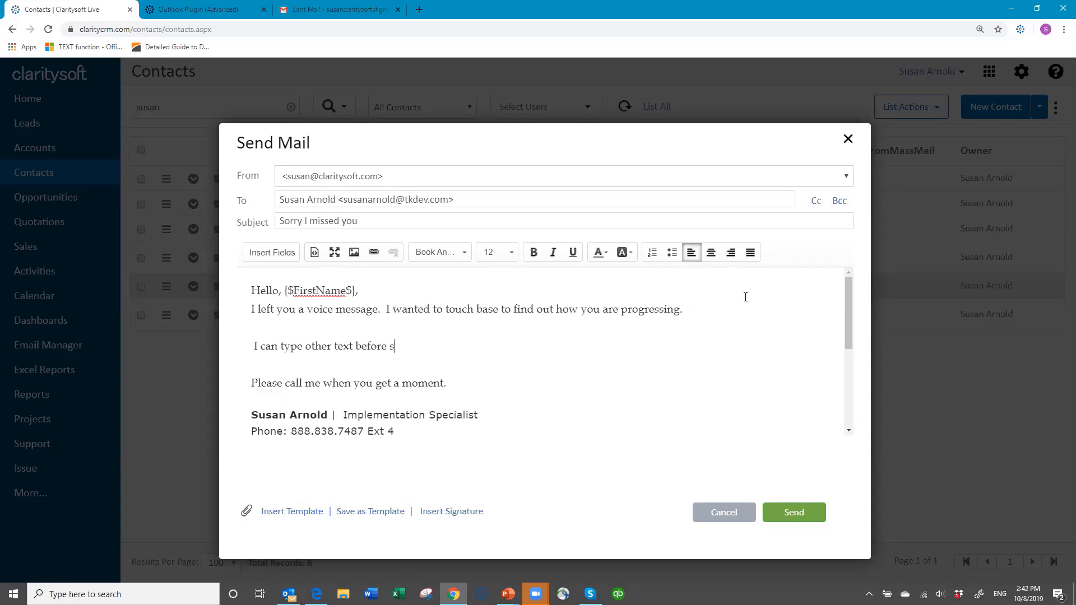
pyautogui.write('ding the email')
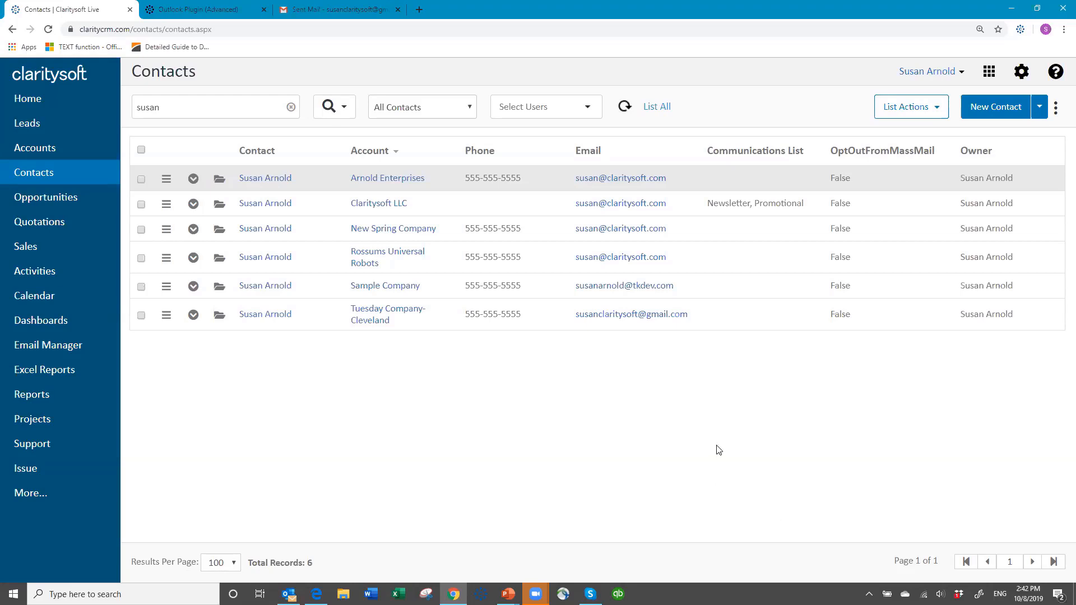
# Share the Missed call template from the email template settings, selecting All Users and toggling three individual users.
pyautogui.click(1021, 75)
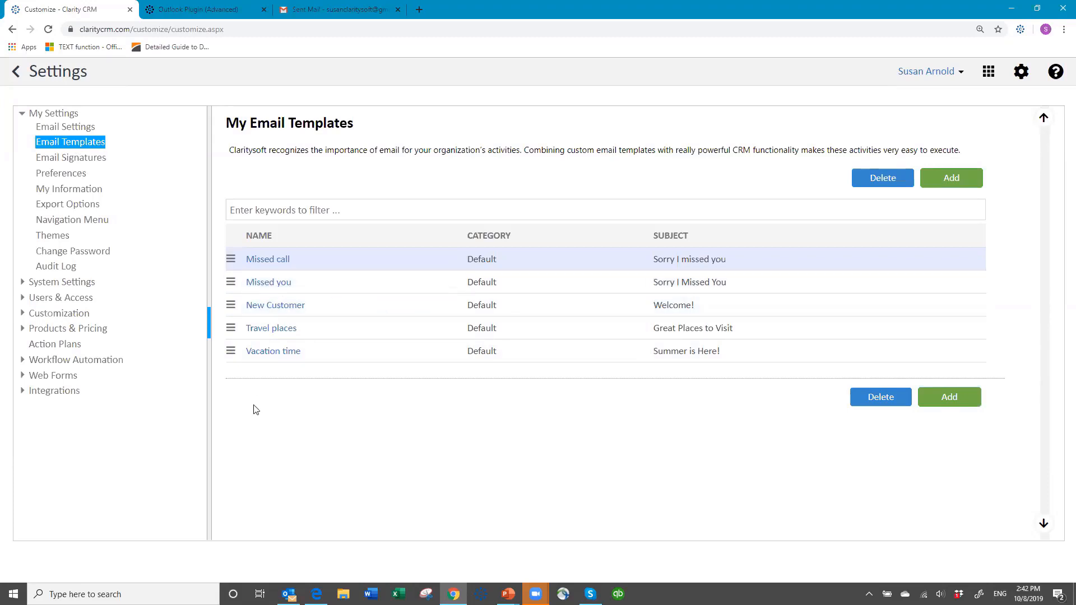
pyautogui.click(231, 264)
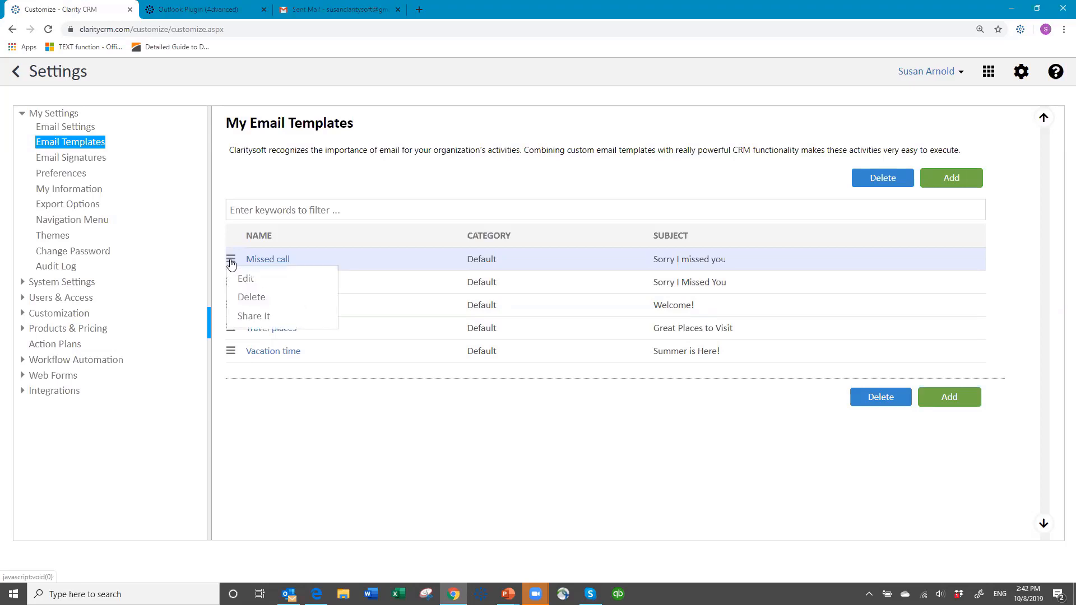
pyautogui.click(261, 317)
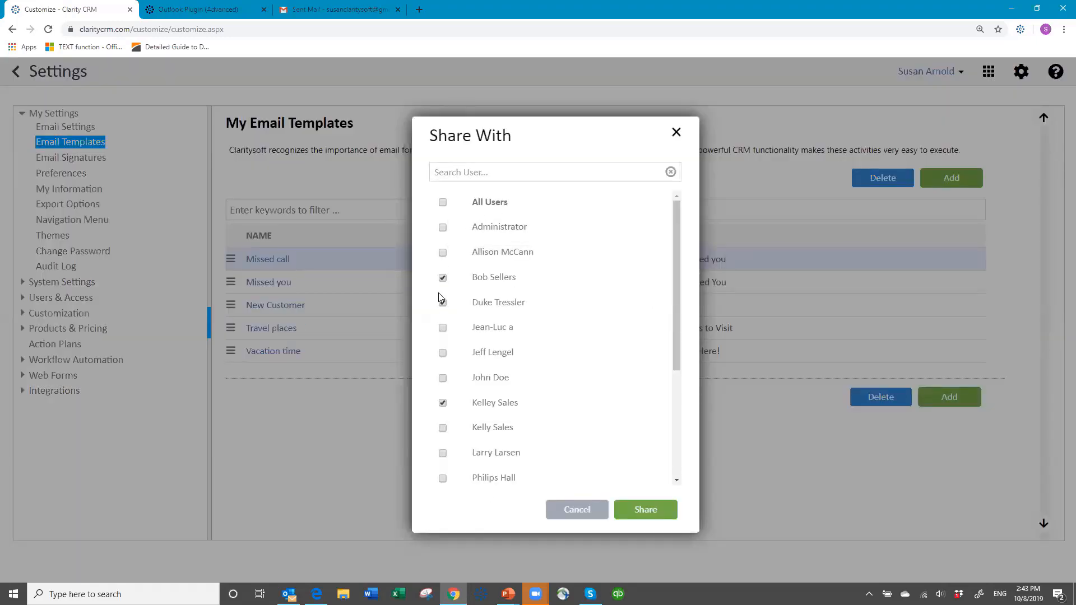
pyautogui.click(443, 202)
pyautogui.click(443, 278)
pyautogui.click(443, 378)
pyautogui.click(443, 431)
pyautogui.click(649, 514)
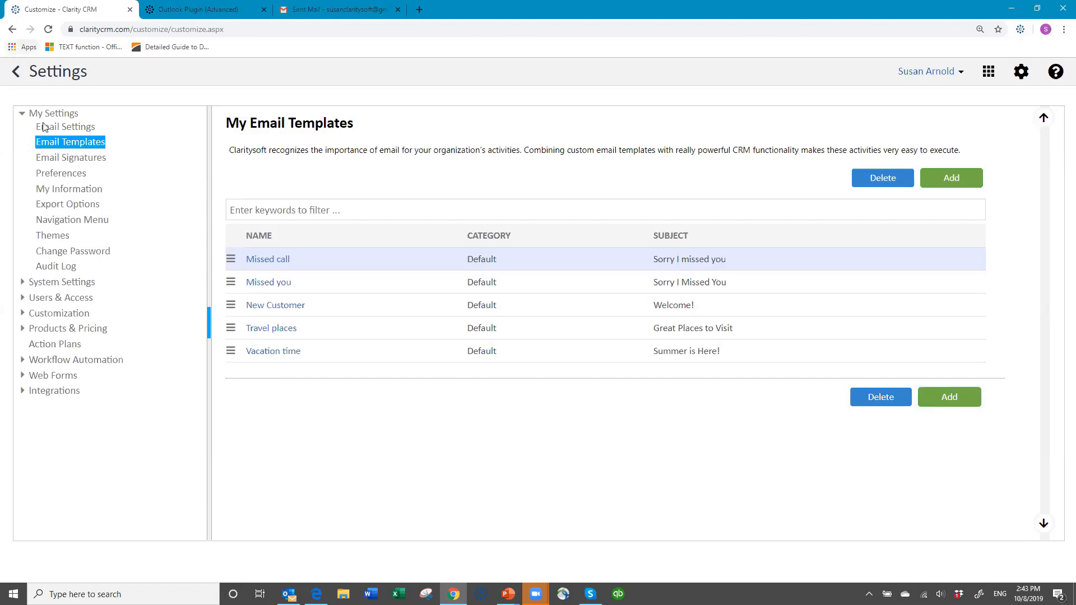
# Open the Claritysoft LLC contact and start an email from it, then cancel the email and the contact.
pyautogui.click(16, 72)
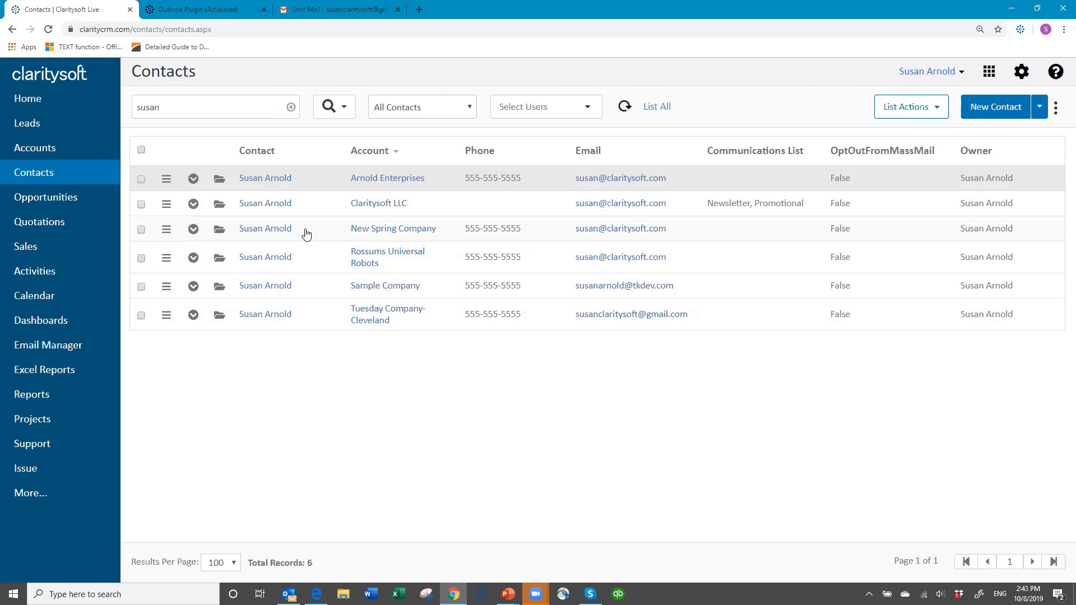
pyautogui.click(218, 211)
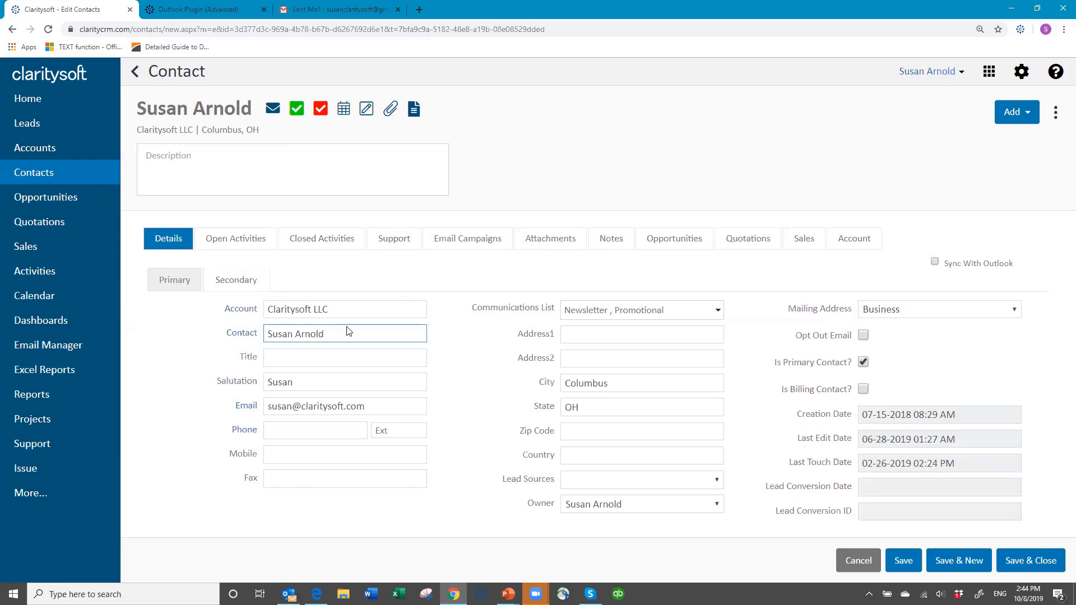
pyautogui.click(273, 111)
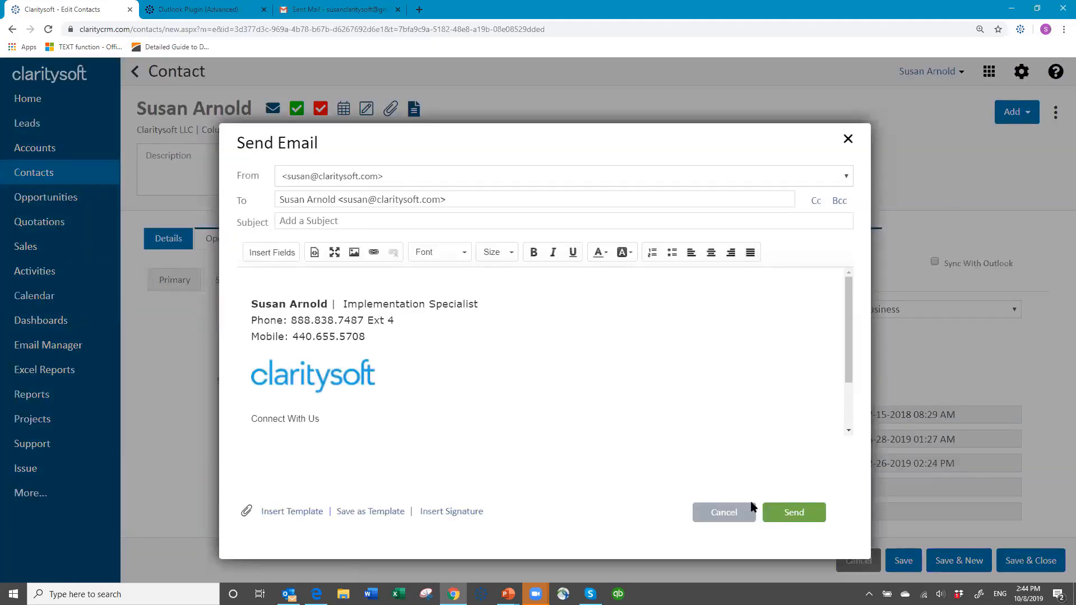
pyautogui.click(727, 515)
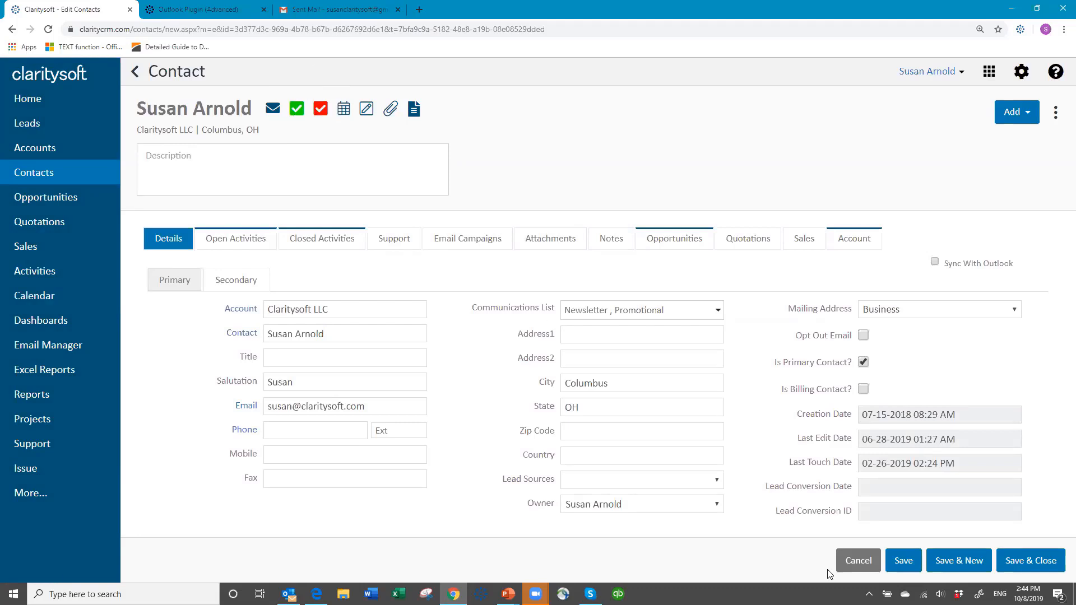
pyautogui.click(864, 563)
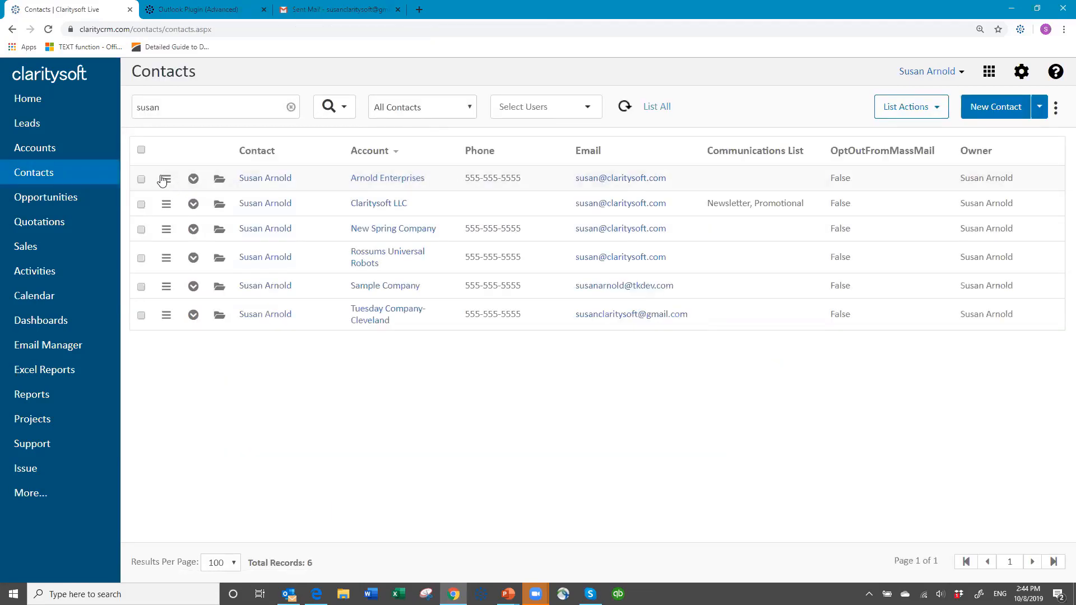
pyautogui.click(167, 179)
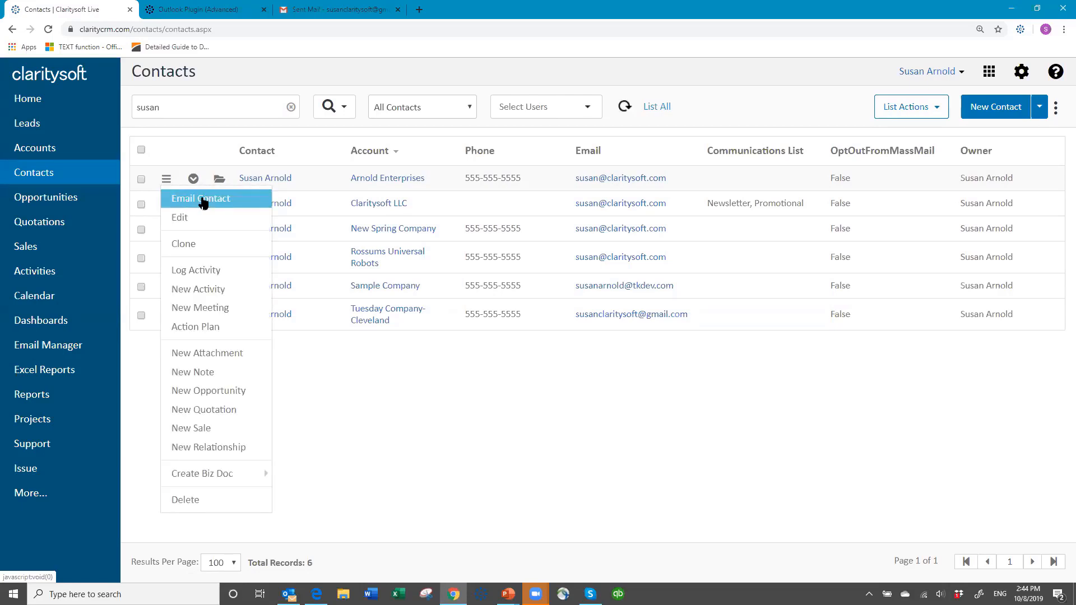
pyautogui.click(263, 73)
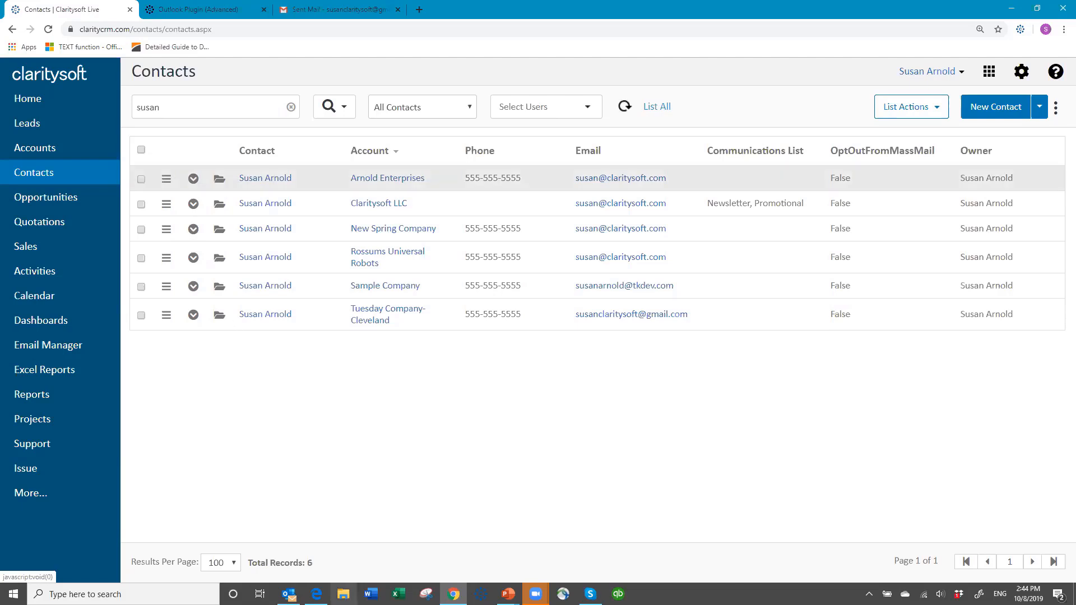
pyautogui.moveTo(454, 594)
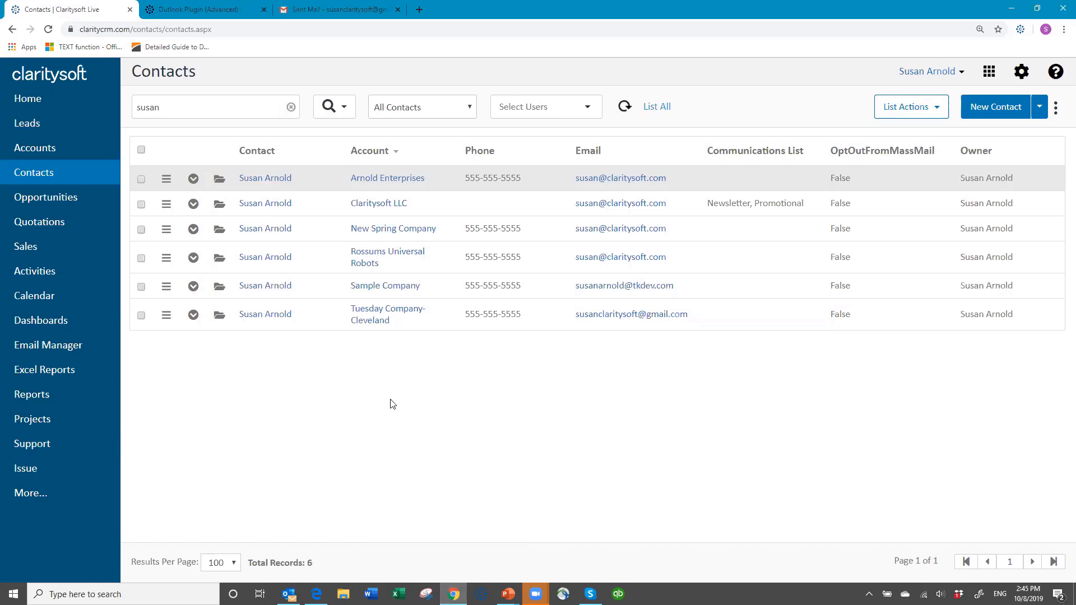
# Clear the contact search and inspect the first contact's Communications List selections.
pyautogui.click(291, 107)
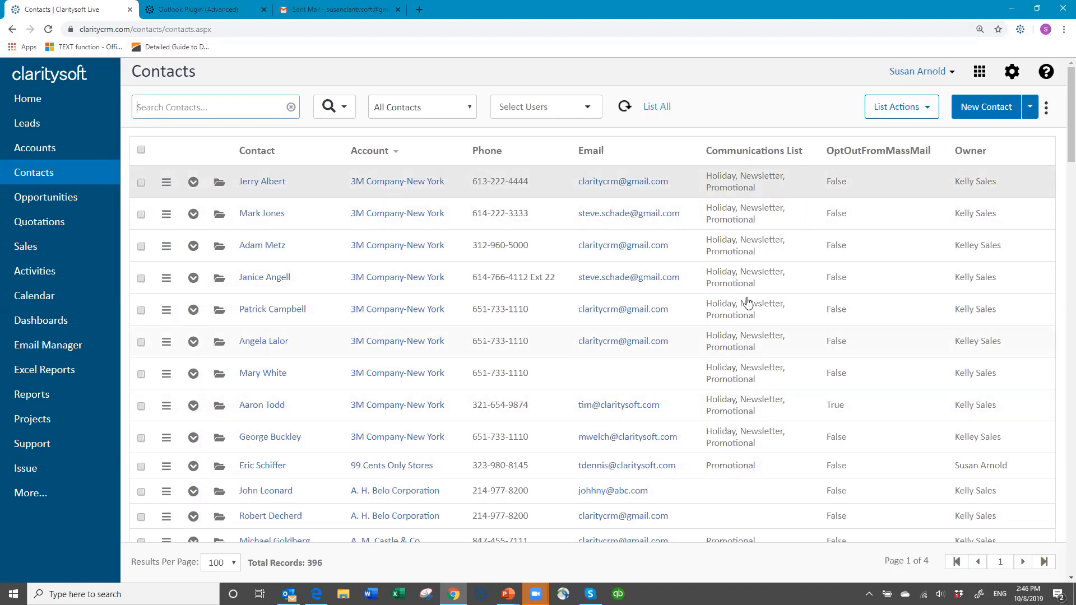
pyautogui.click(219, 184)
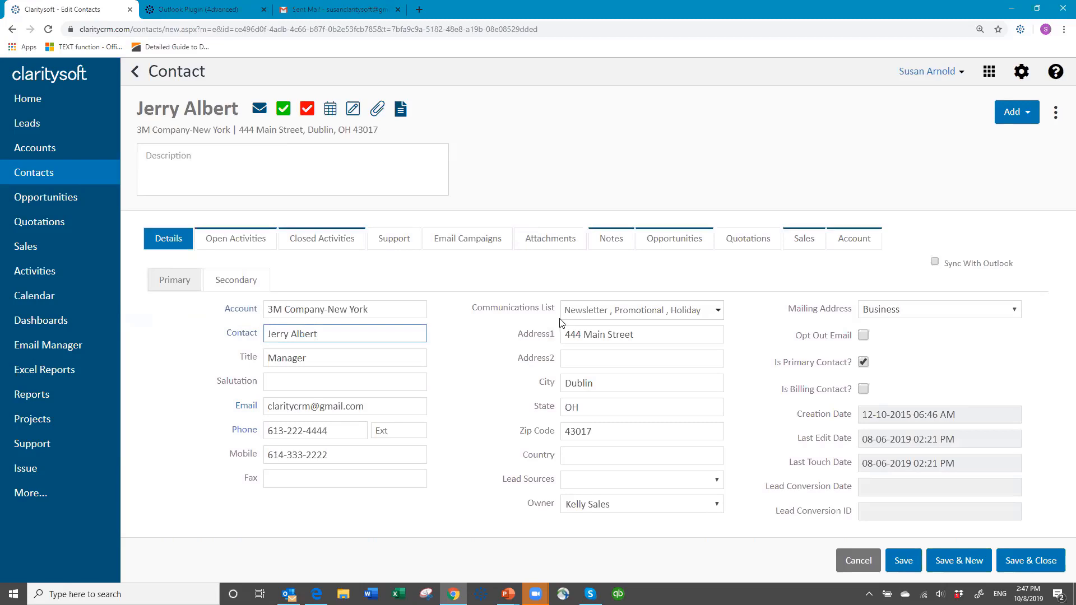
pyautogui.click(719, 311)
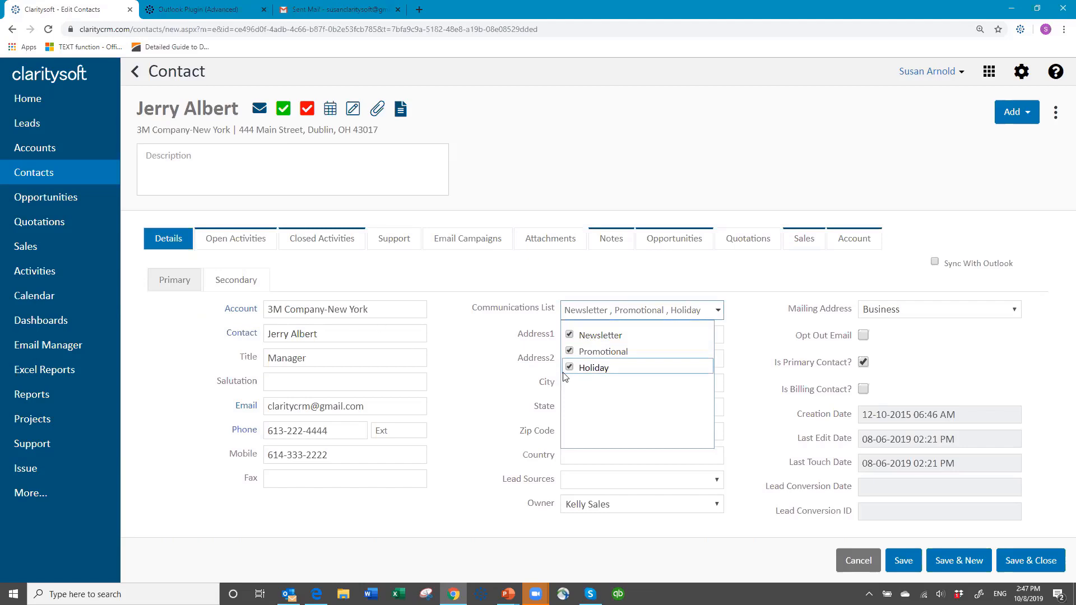
pyautogui.click(493, 270)
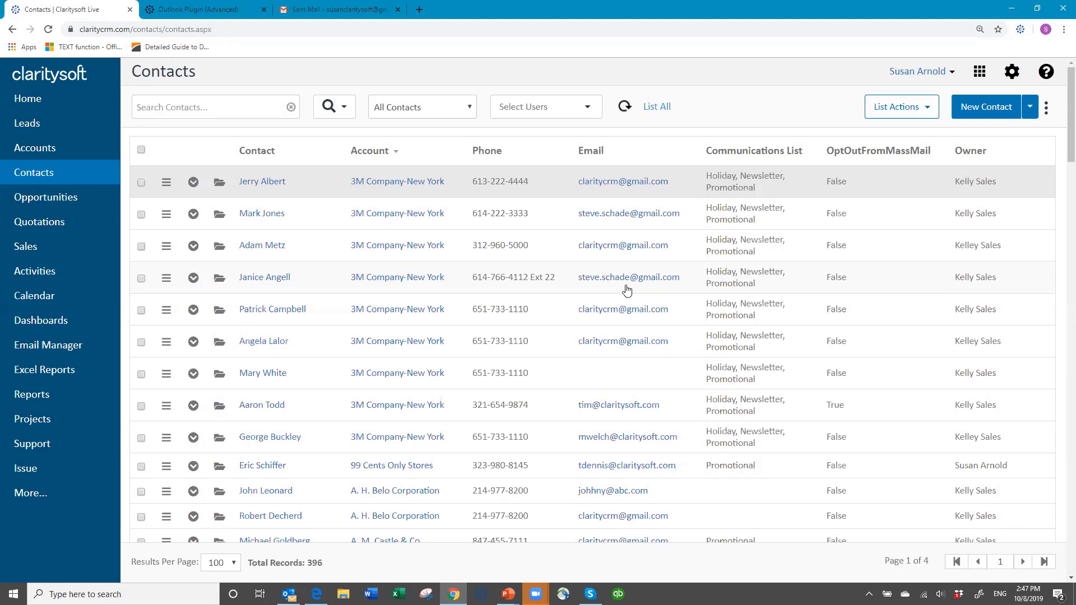
# Run an advanced contact search filtered to the Promotional communications list.
pyautogui.click(344, 110)
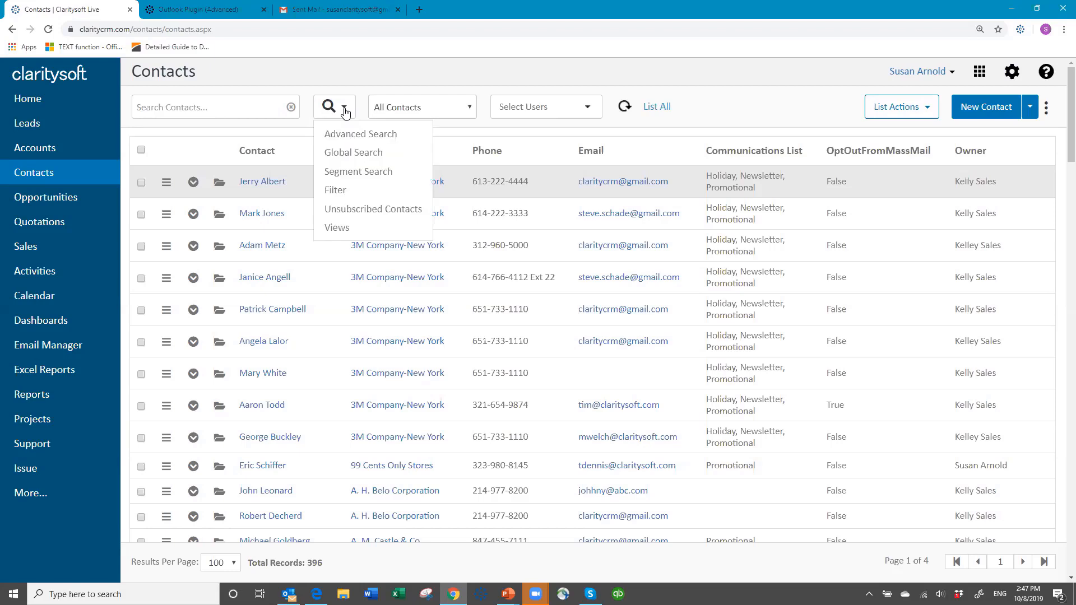
pyautogui.click(361, 134)
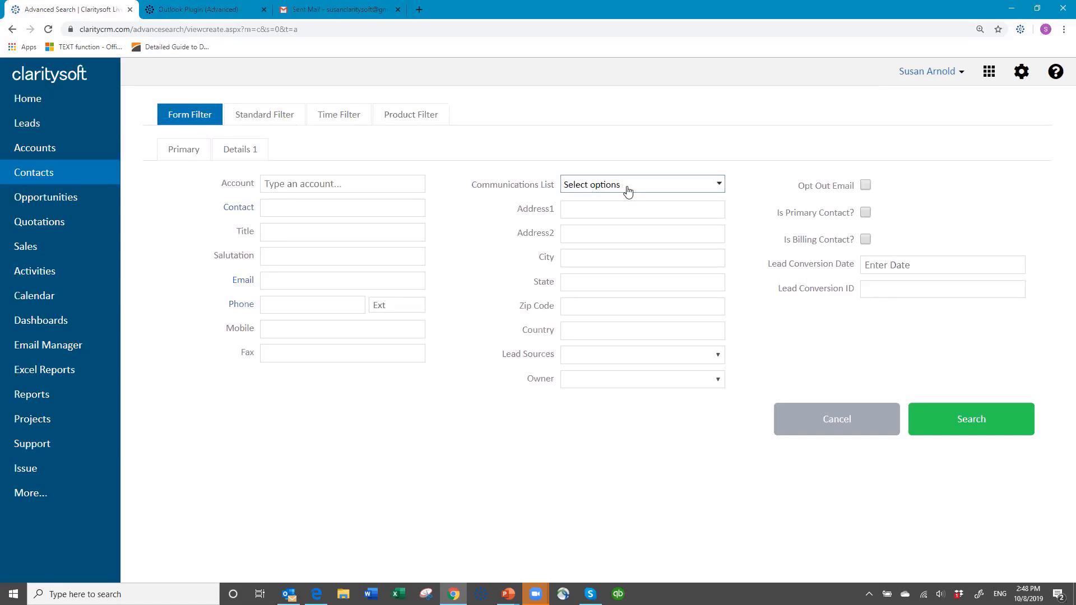
pyautogui.click(720, 184)
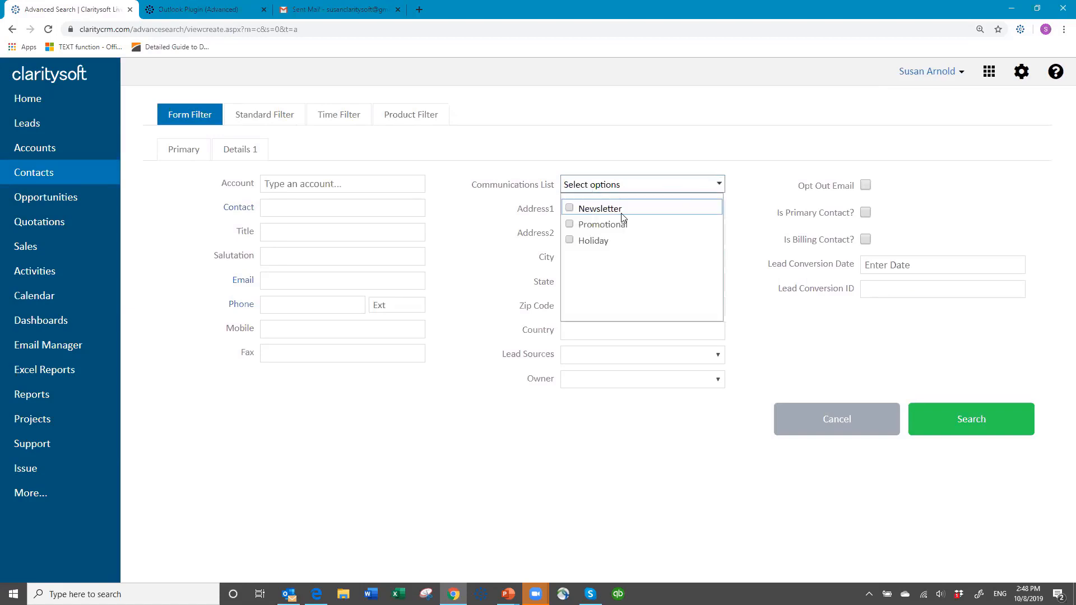
pyautogui.click(570, 224)
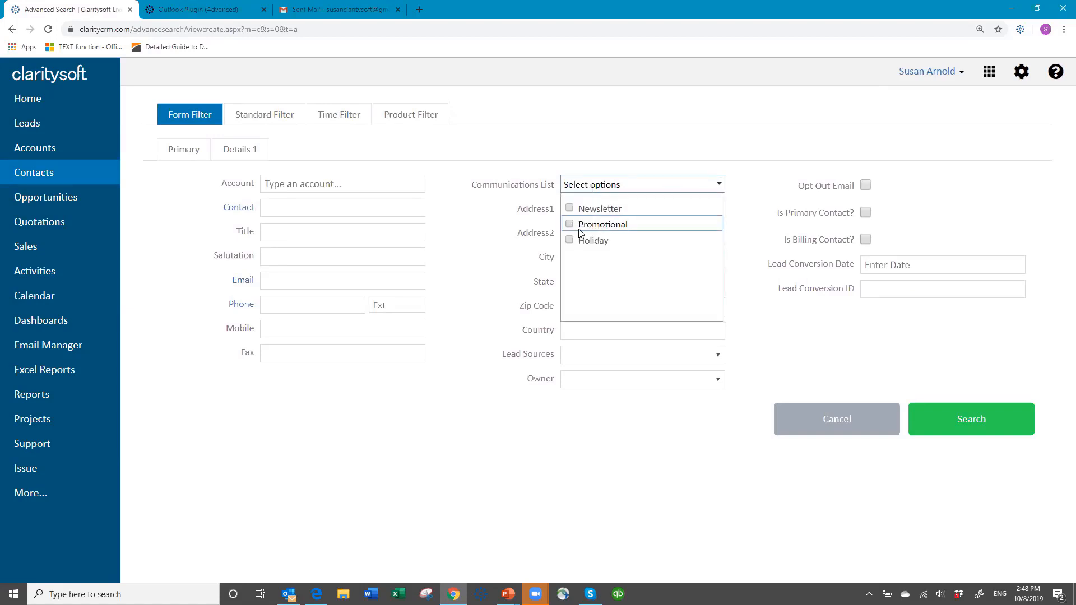
pyautogui.click(975, 427)
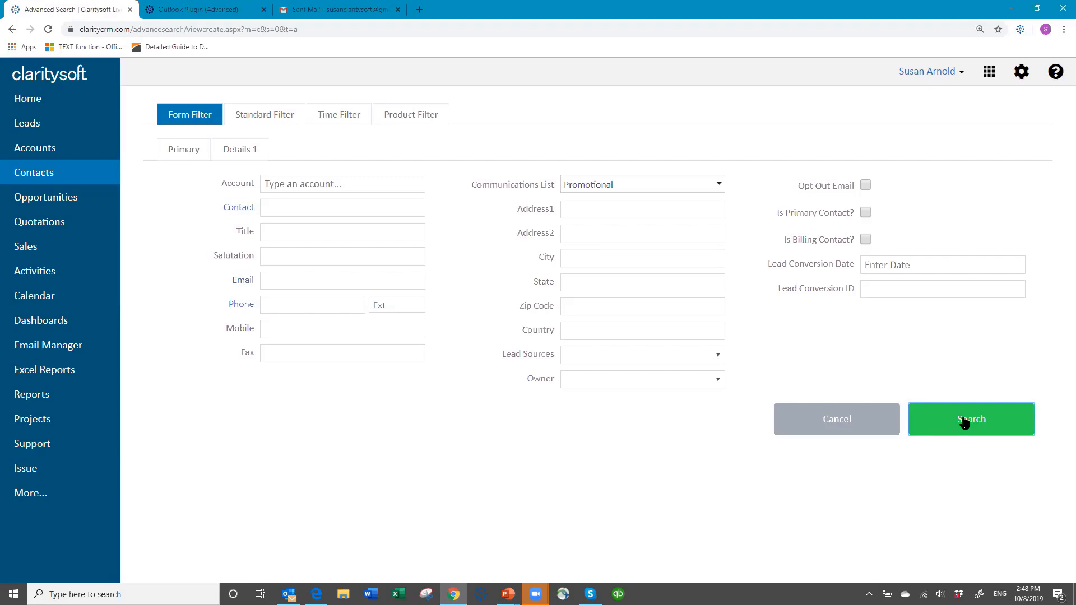
pyautogui.click(964, 423)
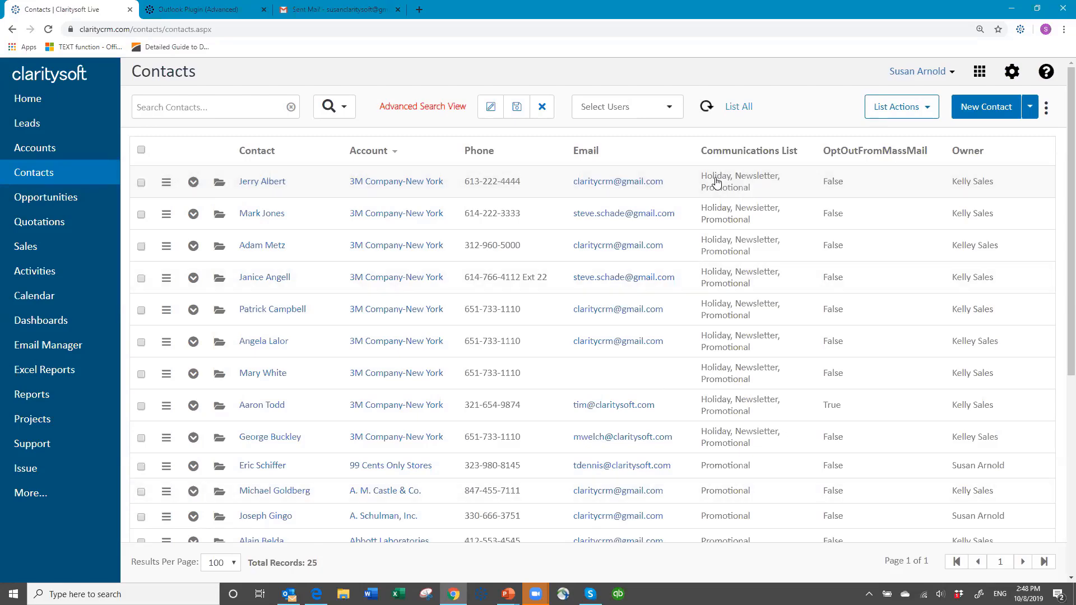
# Select all filtered contacts in the results and start emailing them as a group.
pyautogui.scroll(-5, 735, 393)
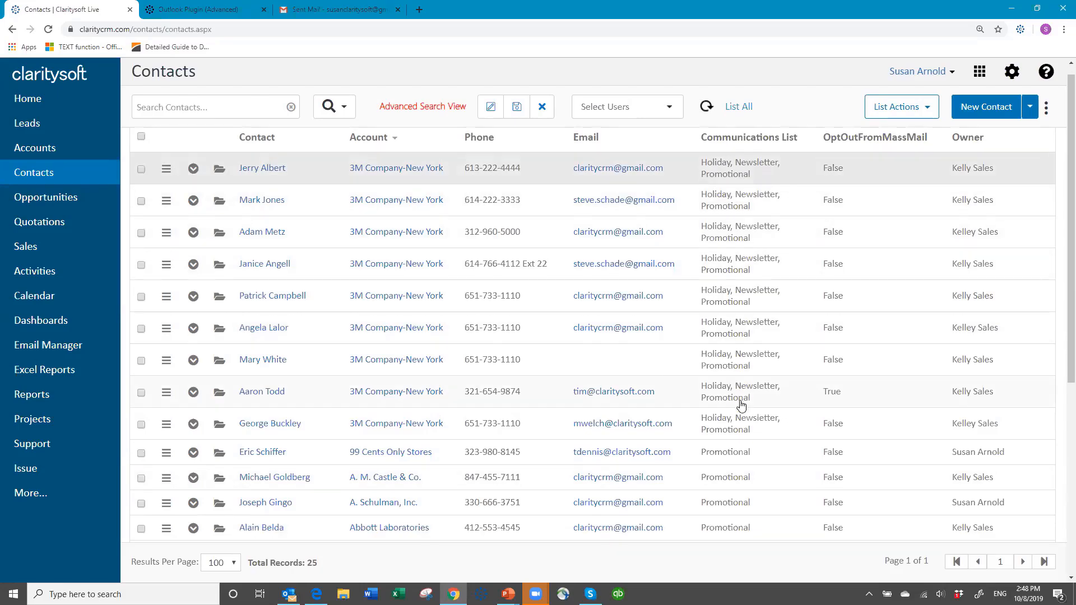
pyautogui.scroll(-1, 734, 378)
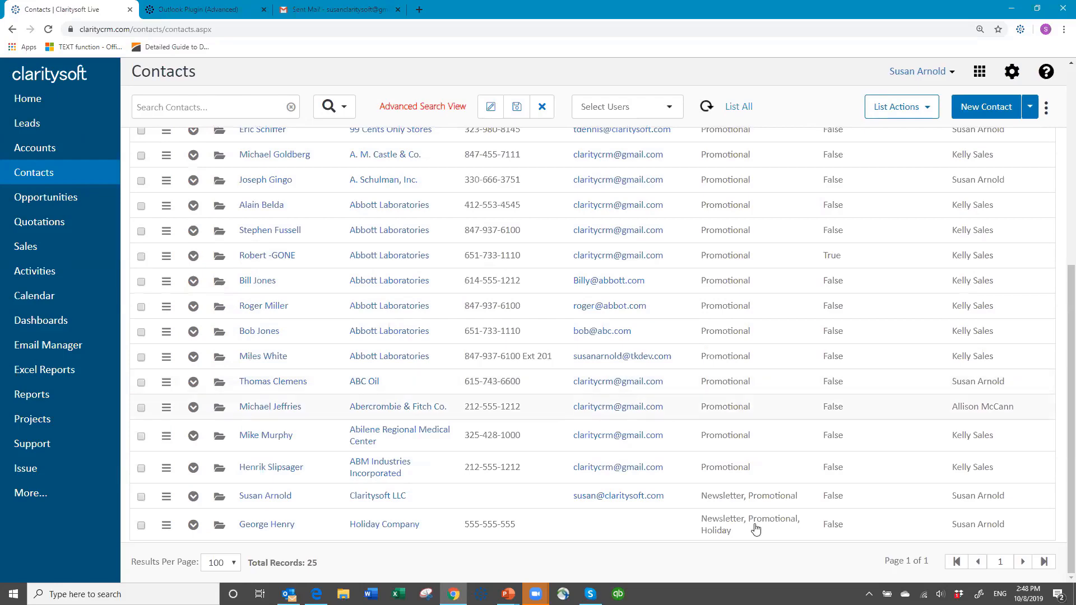
pyautogui.scroll(6, 750, 429)
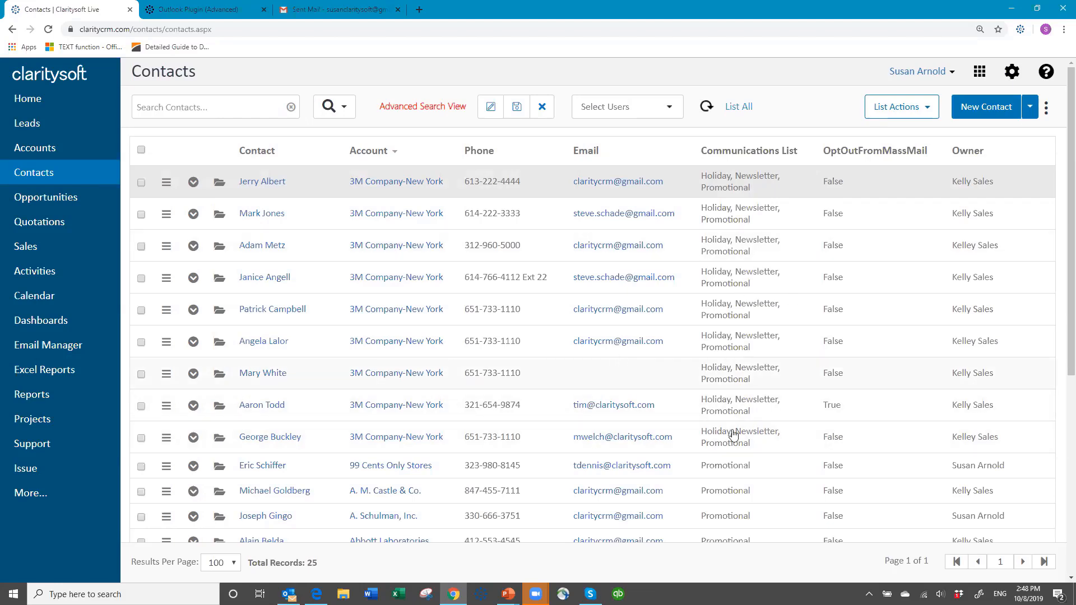
pyautogui.click(141, 150)
pyautogui.click(927, 108)
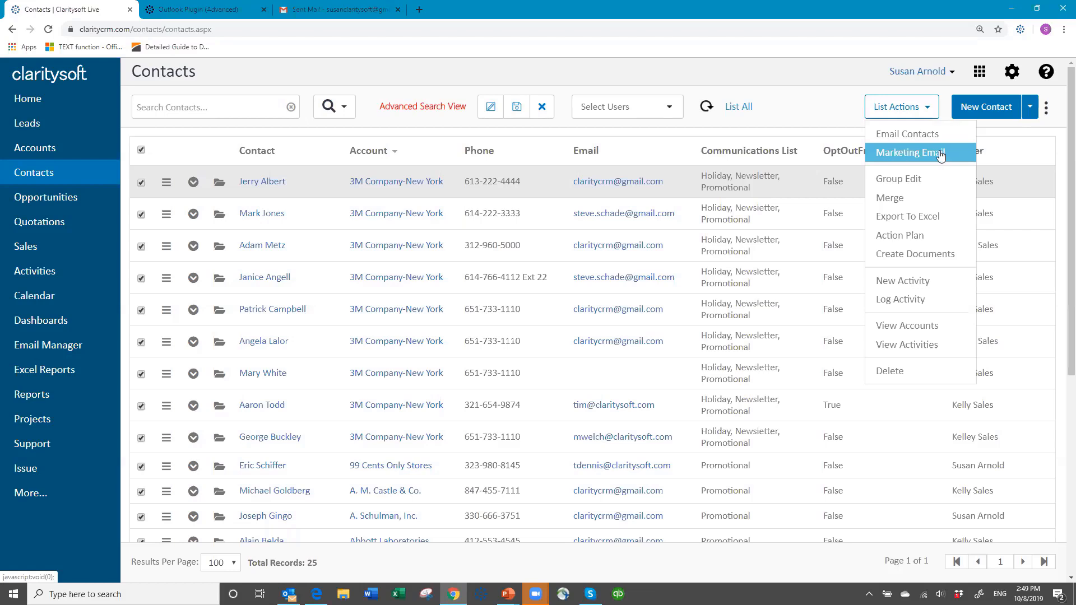
pyautogui.click(891, 135)
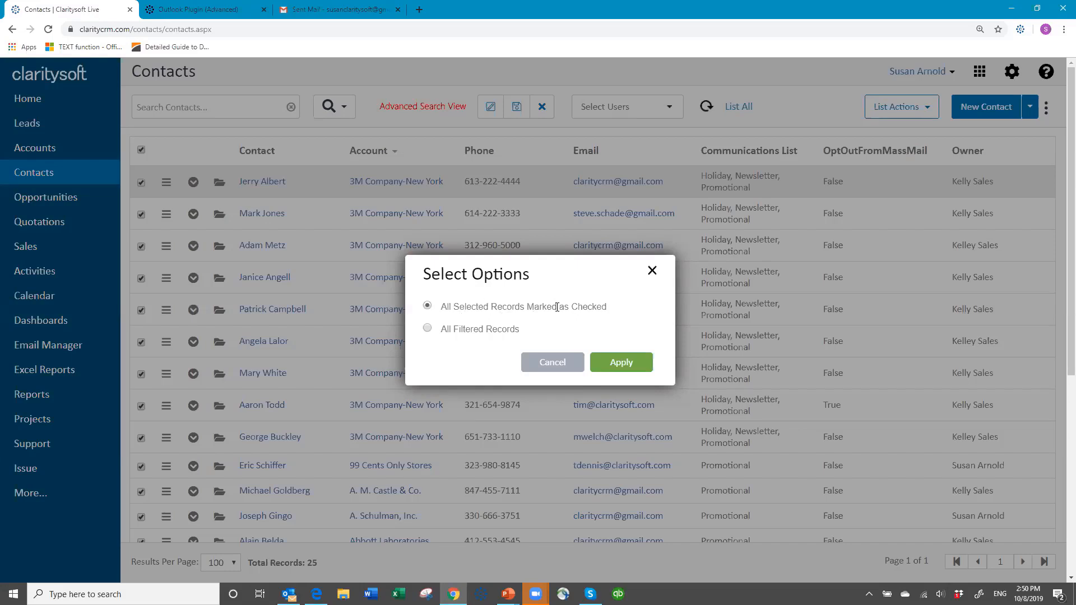
# Apply the option to email all selected records marked as checked.
pyautogui.click(428, 329)
pyautogui.click(428, 306)
pyautogui.click(611, 367)
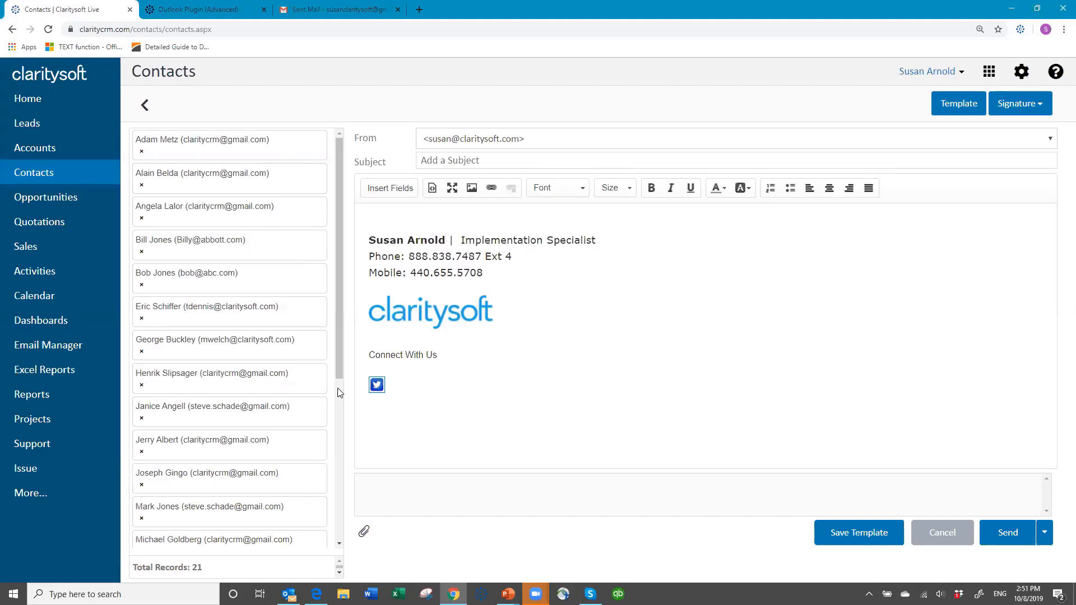
# Review the full list of selected recipient contacts for the group email.
pyautogui.moveTo(339, 369); pyautogui.dragTo(334, 315)
pyautogui.scroll(-1, 338, 375)
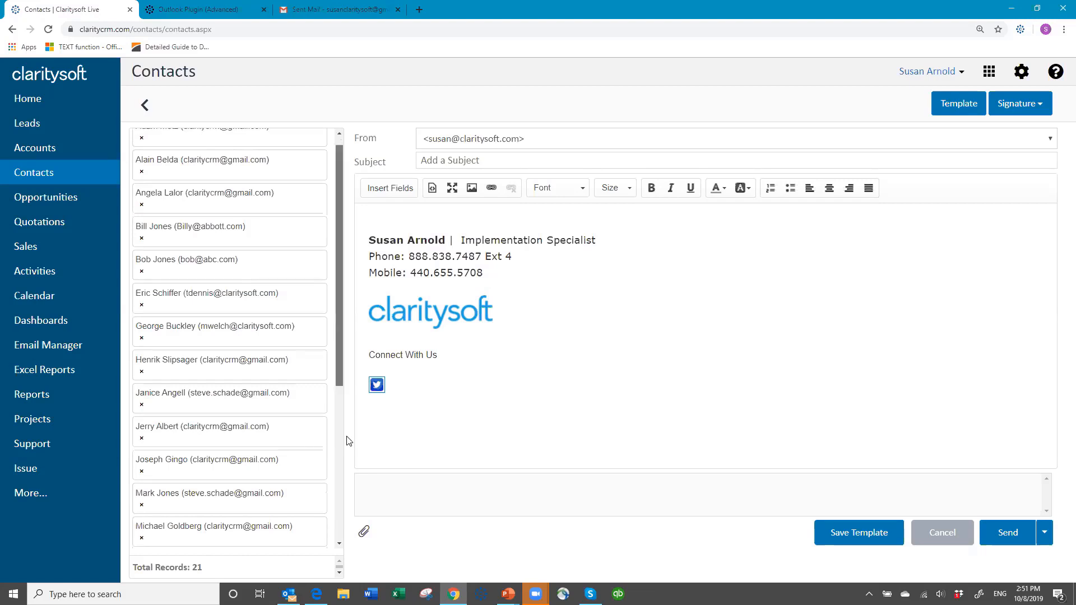
pyautogui.scroll(-5, 357, 545)
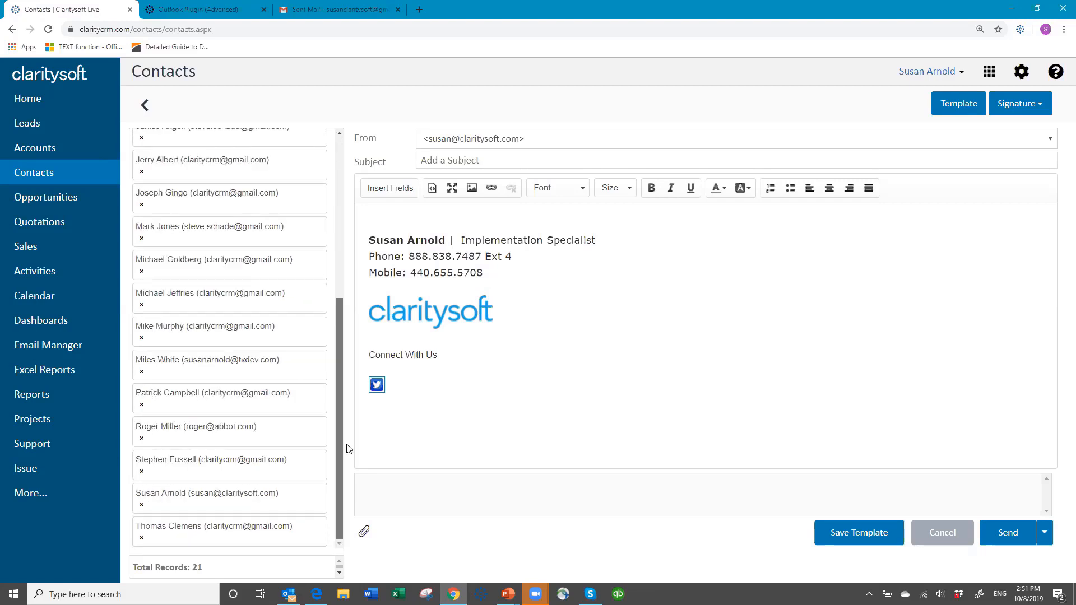
pyautogui.scroll(6, 346, 339)
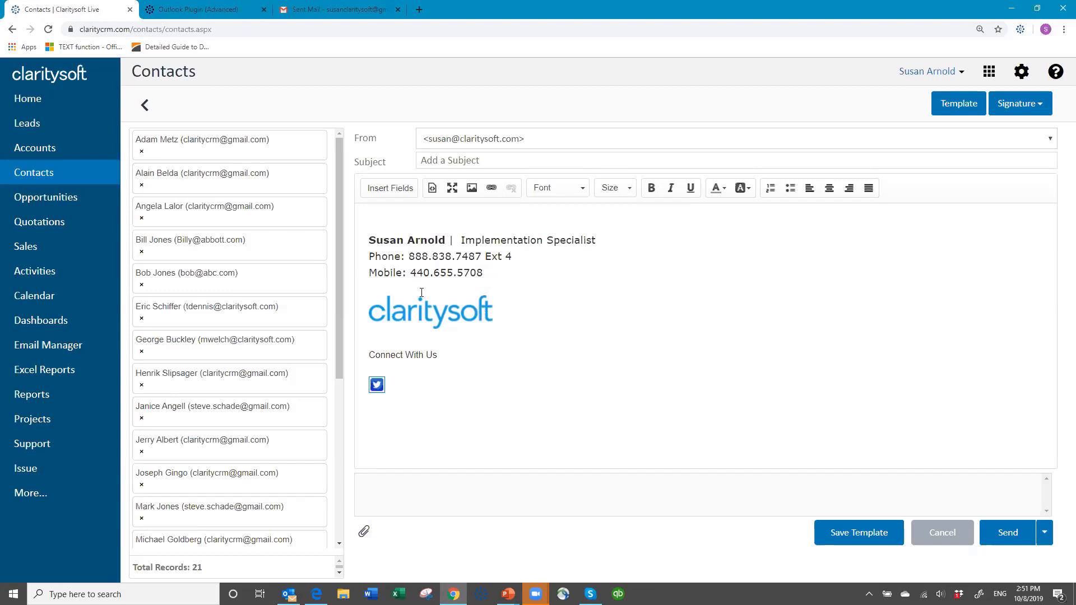
# Apply the Vacation time template to the group email and review its subject and body.
pyautogui.click(374, 214)
pyautogui.click(959, 106)
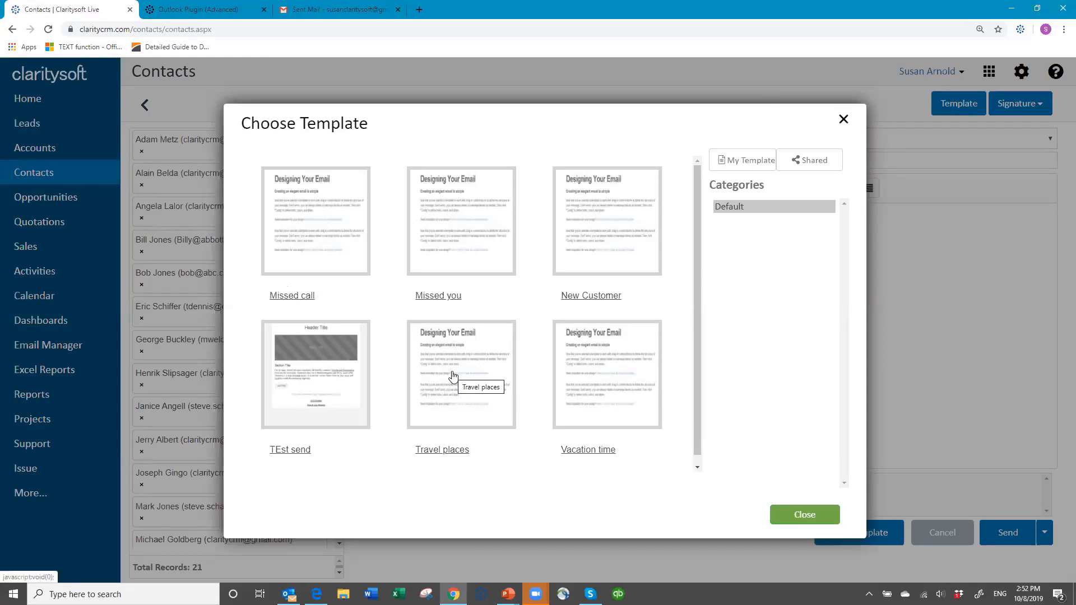
pyautogui.click(593, 367)
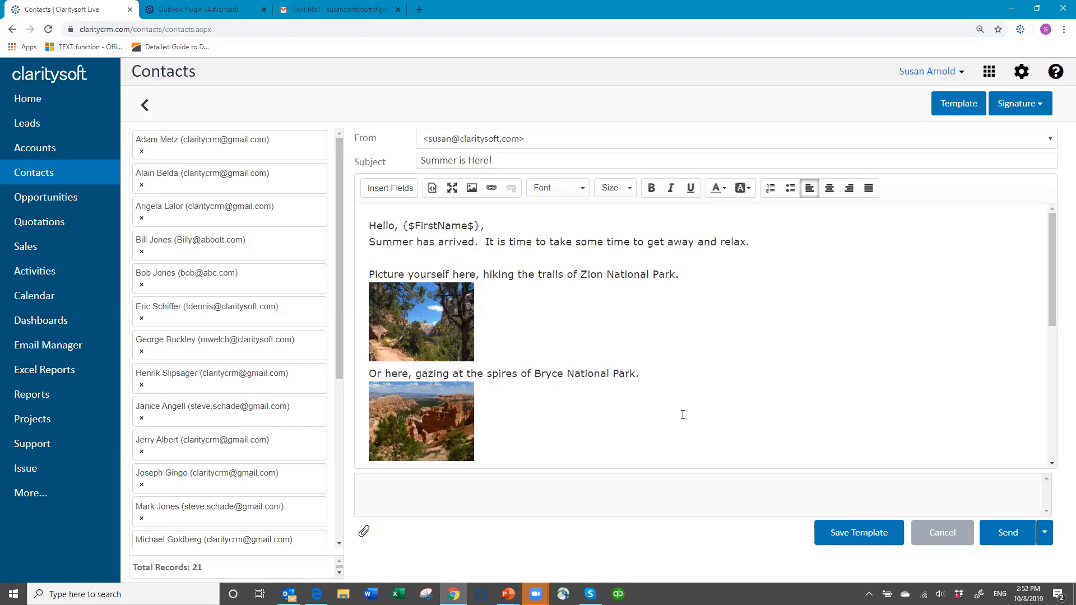
pyautogui.scroll(-10, 683, 415)
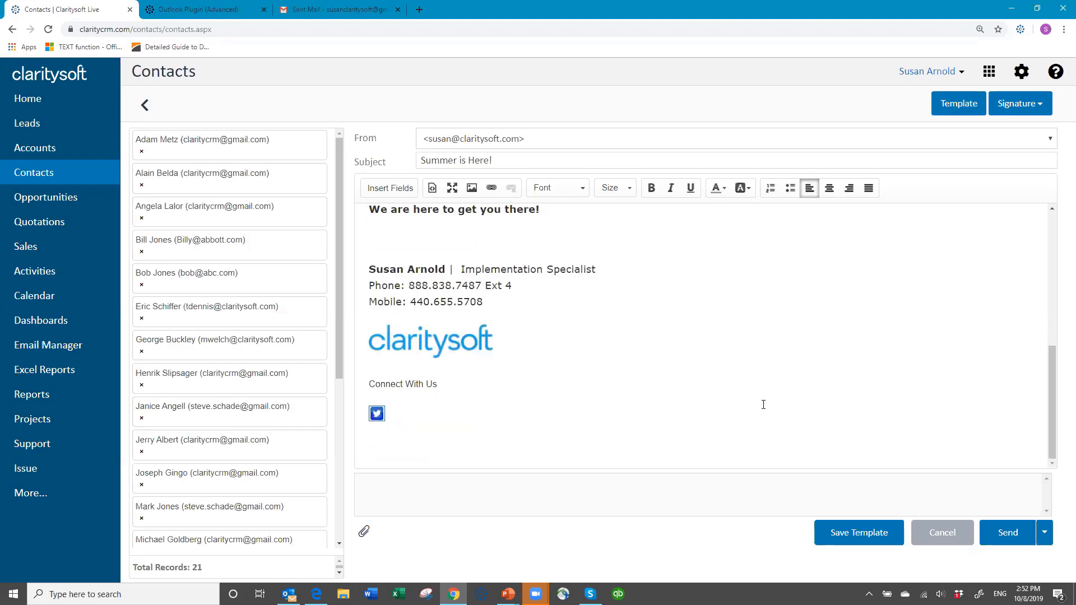
pyautogui.scroll(12, 768, 407)
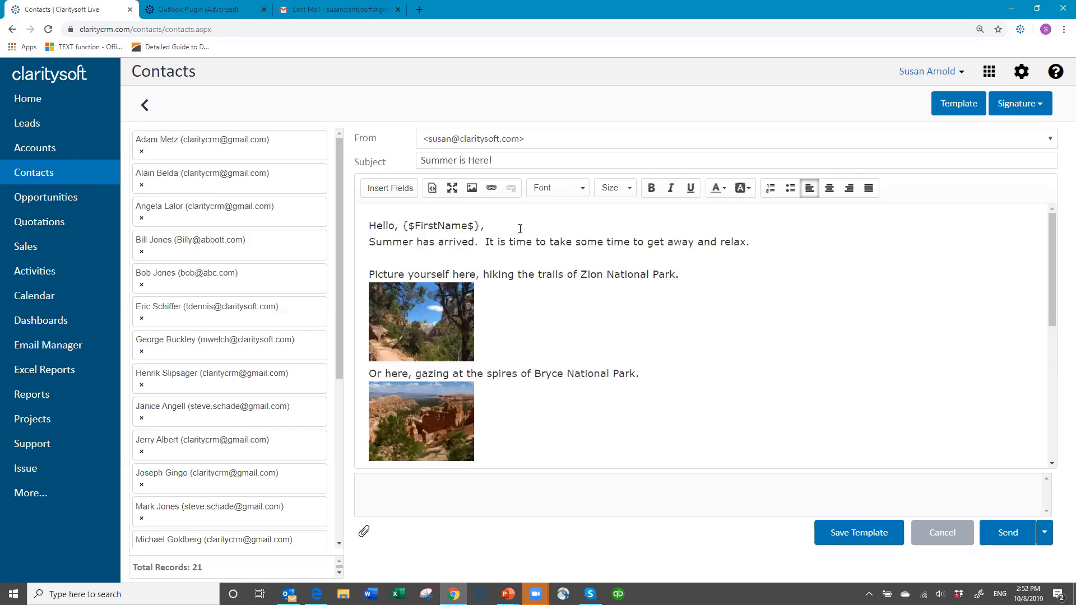
pyautogui.click(759, 242)
pyautogui.press('Return')
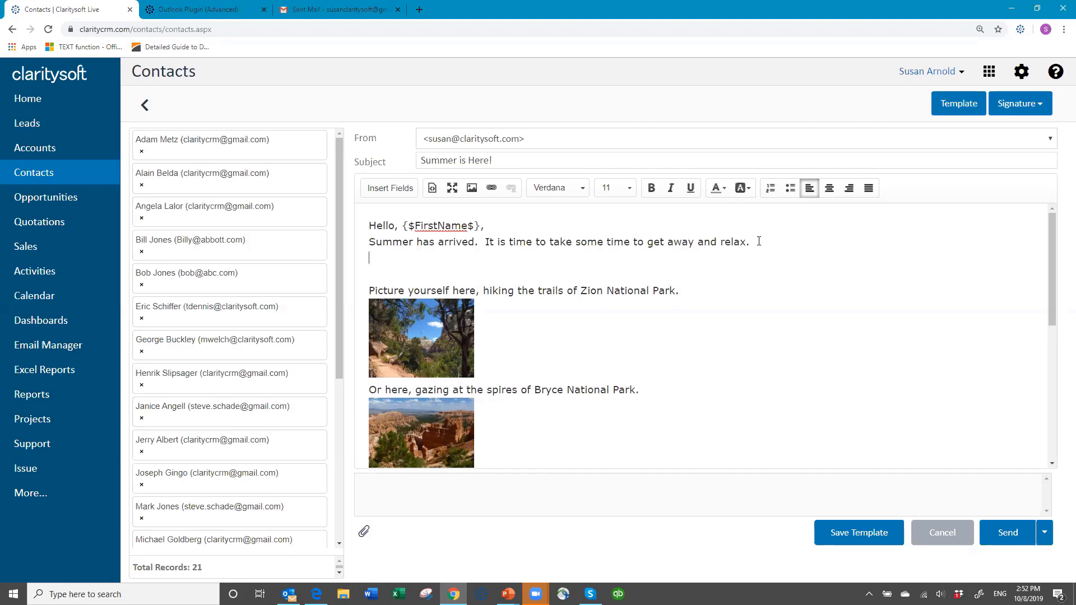
pyautogui.press('BackSpace')
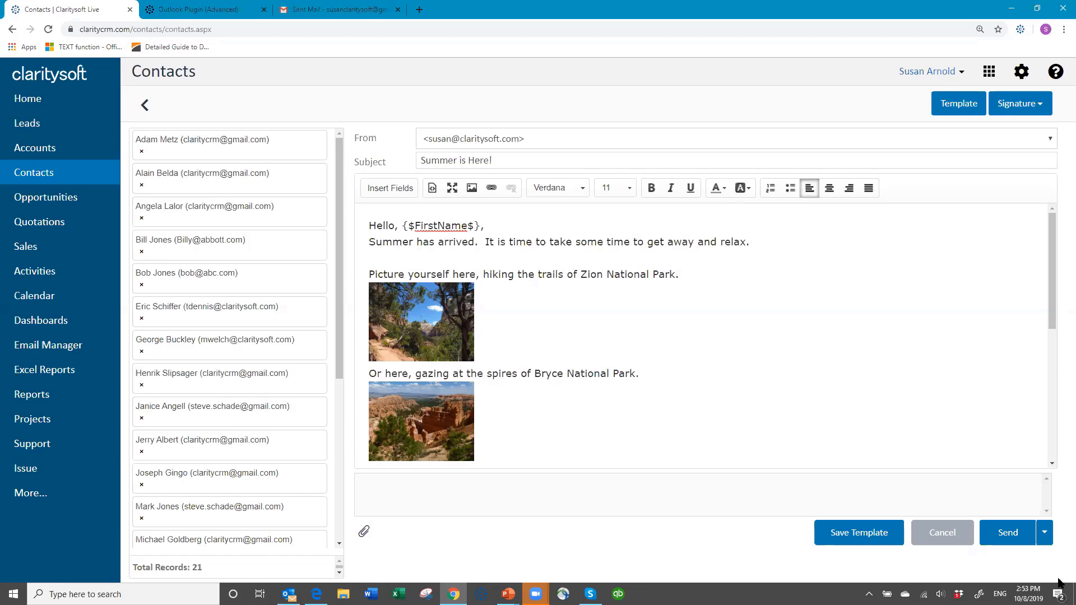
# Open the scheduled send options for the group email.
pyautogui.click(1046, 538)
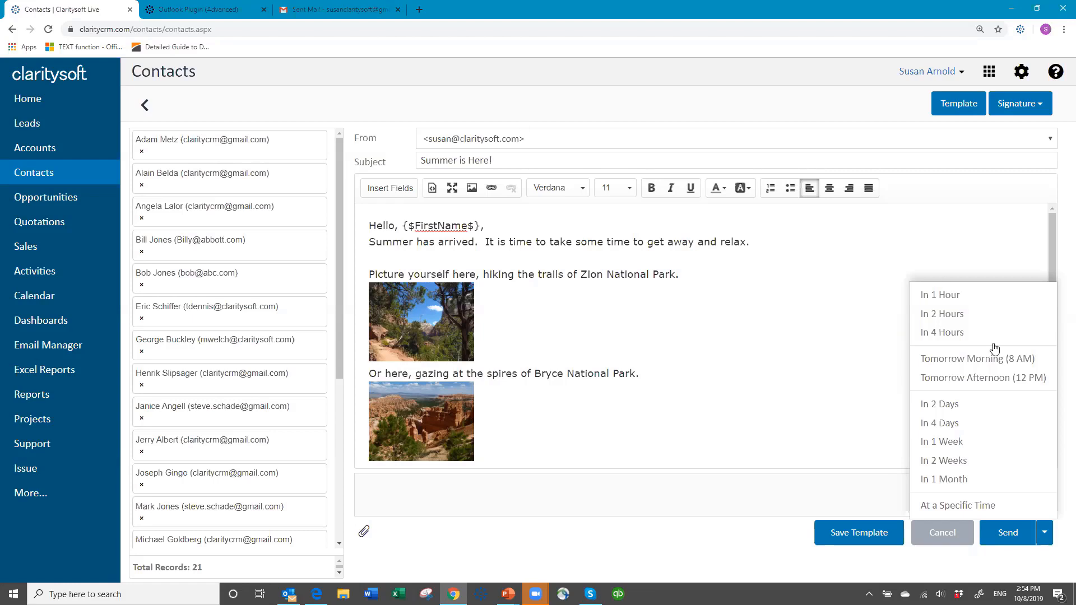
# Cancel the group email and go to the Email Manager.
pyautogui.click(940, 537)
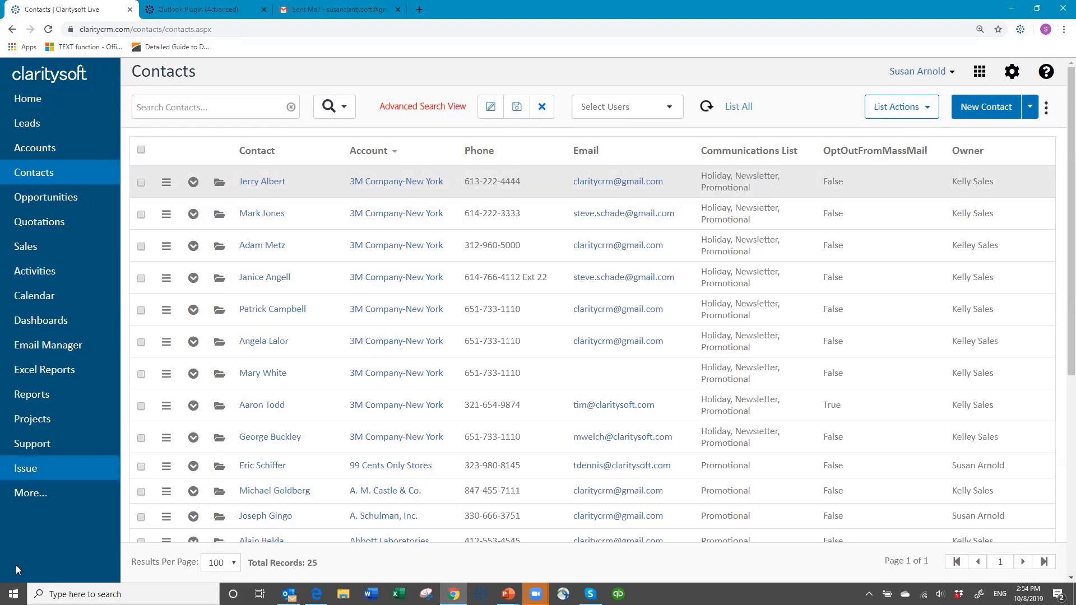
pyautogui.click(65, 348)
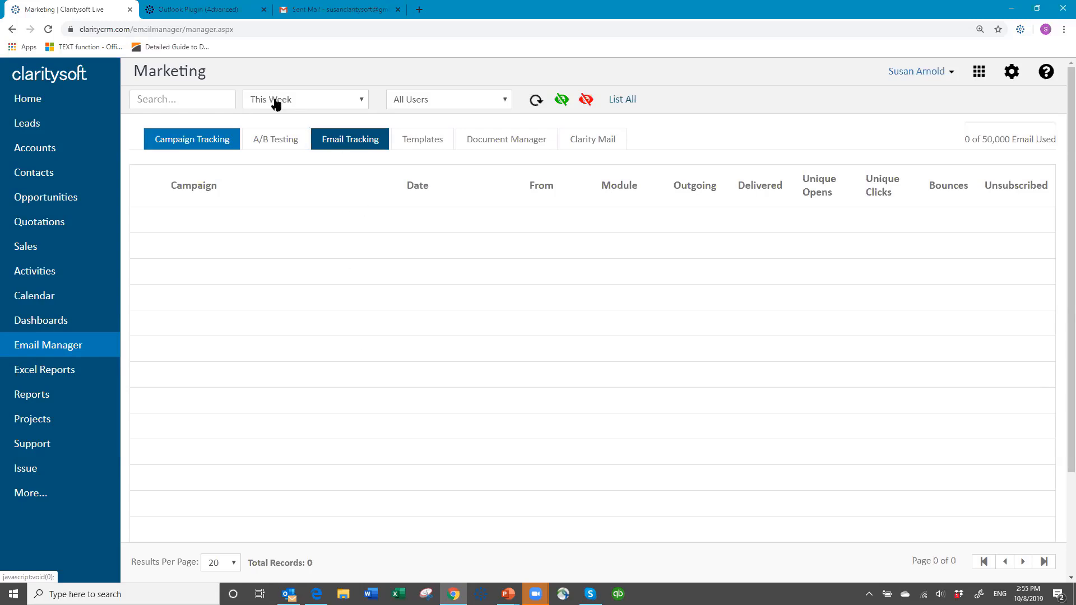
# Show email tracking and filter the tracked emails to This Year.
pyautogui.click(362, 101)
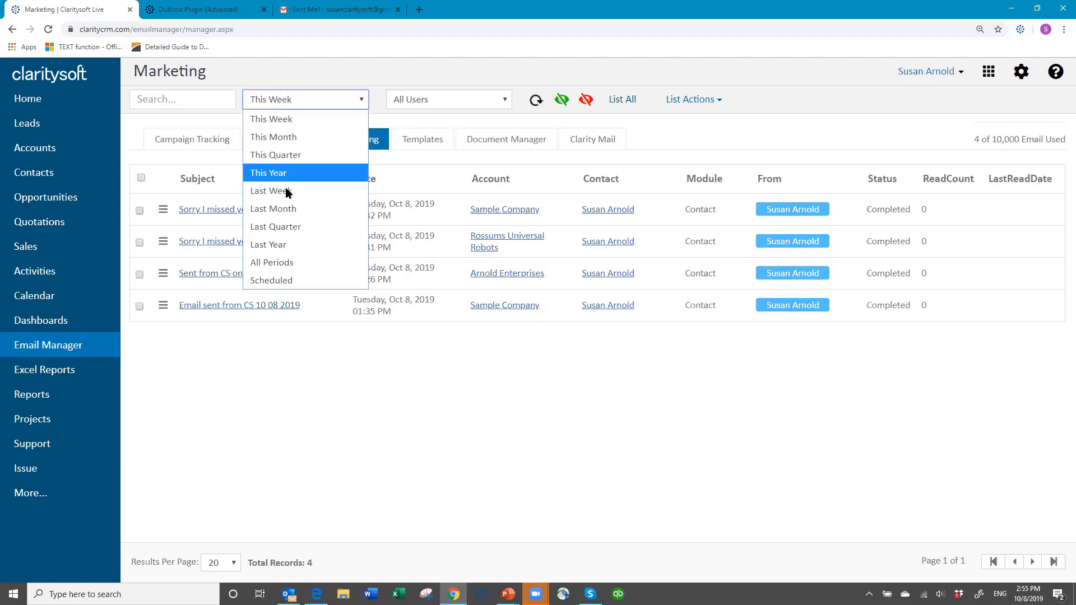
pyautogui.click(305, 102)
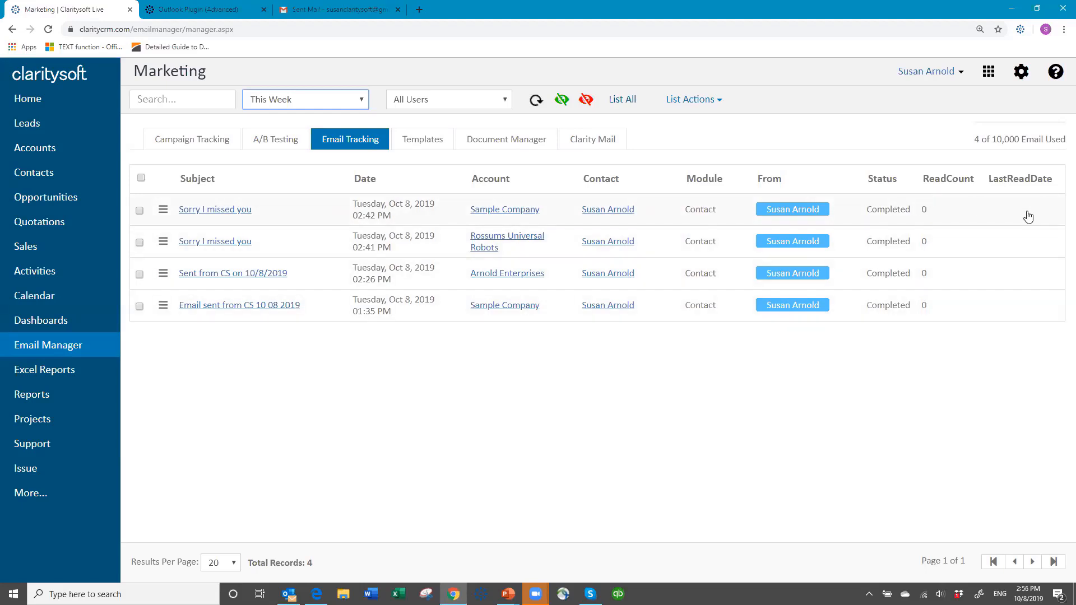
pyautogui.click(361, 103)
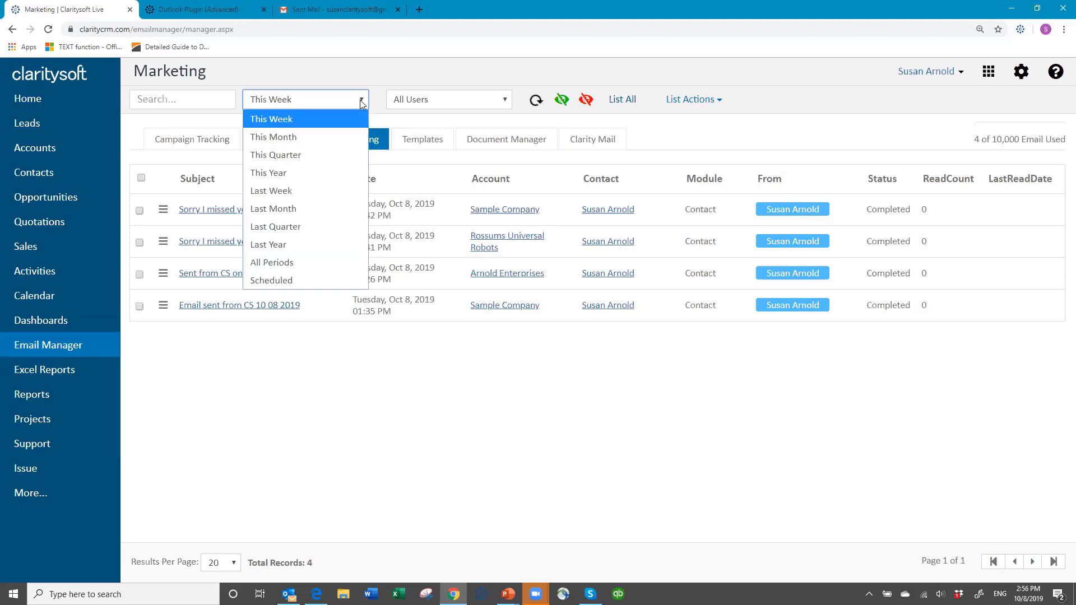
pyautogui.click(323, 175)
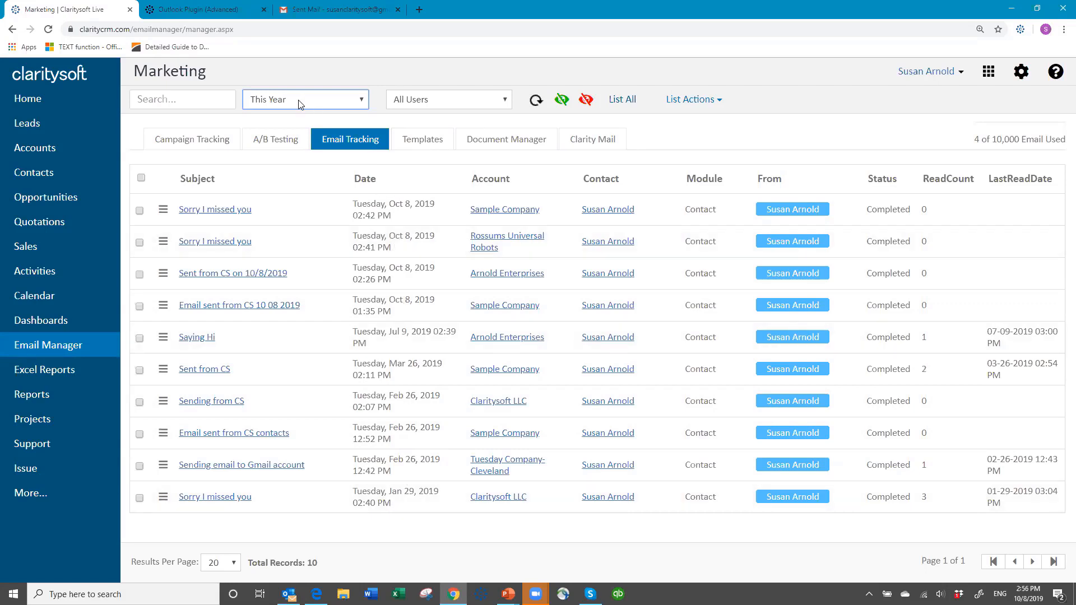
# Review the user filter options and open the first tracked 'Sorry I missed you' email, then close it.
pyautogui.click(500, 102)
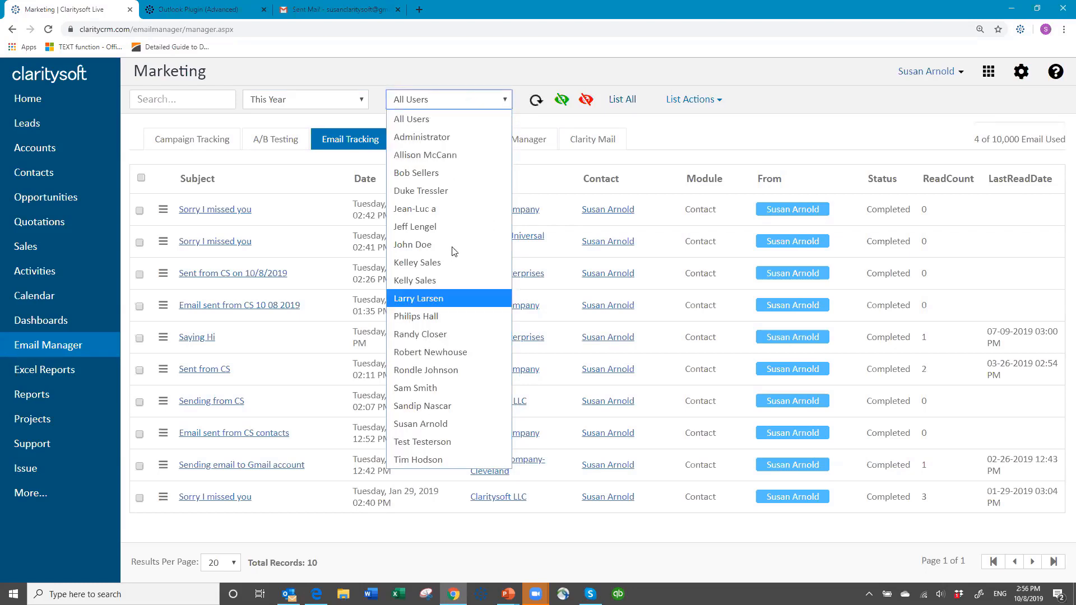
pyautogui.click(455, 100)
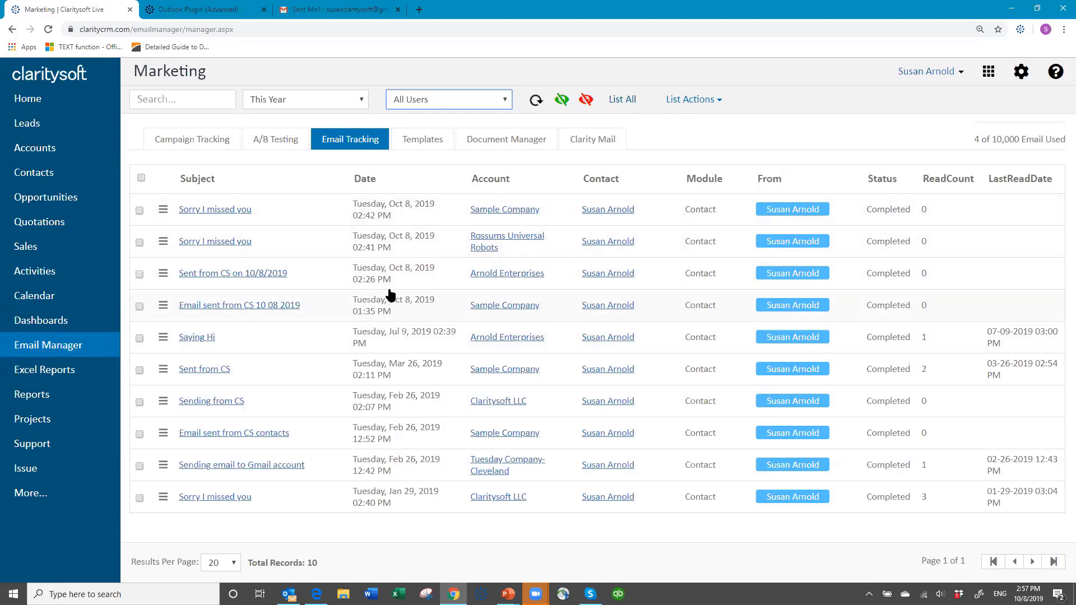
pyautogui.click(216, 208)
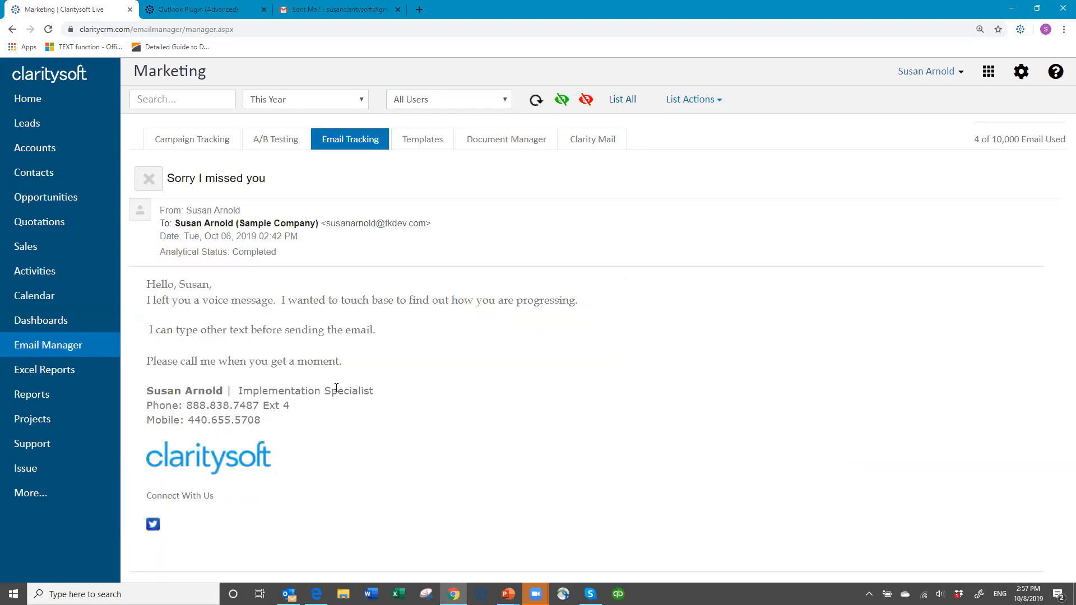
pyautogui.click(150, 180)
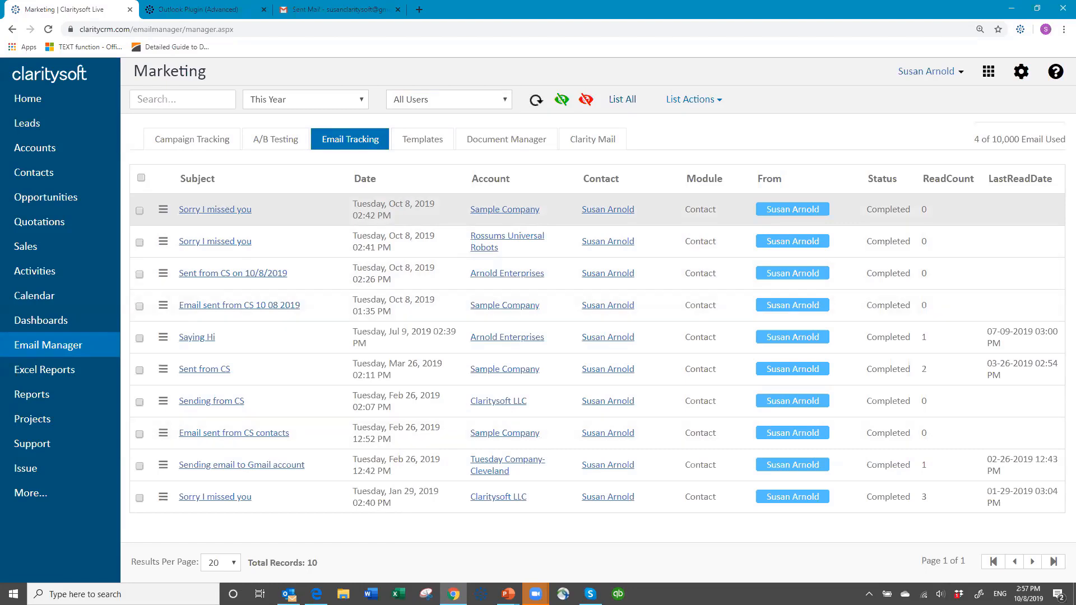
# Clear the active contact filter so all contacts are listed.
pyautogui.click(44, 158)
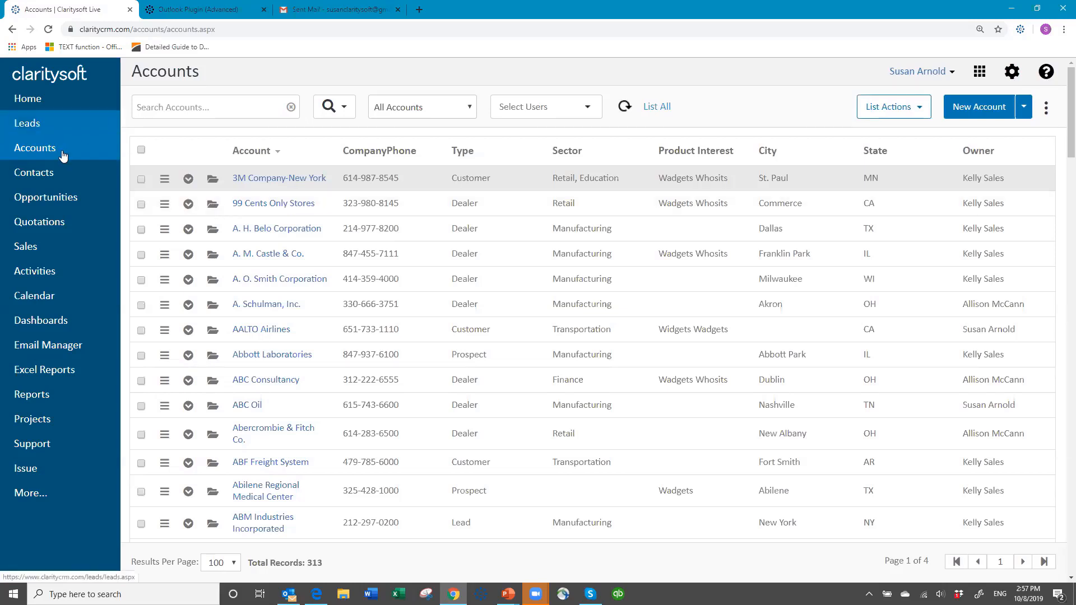
pyautogui.click(42, 175)
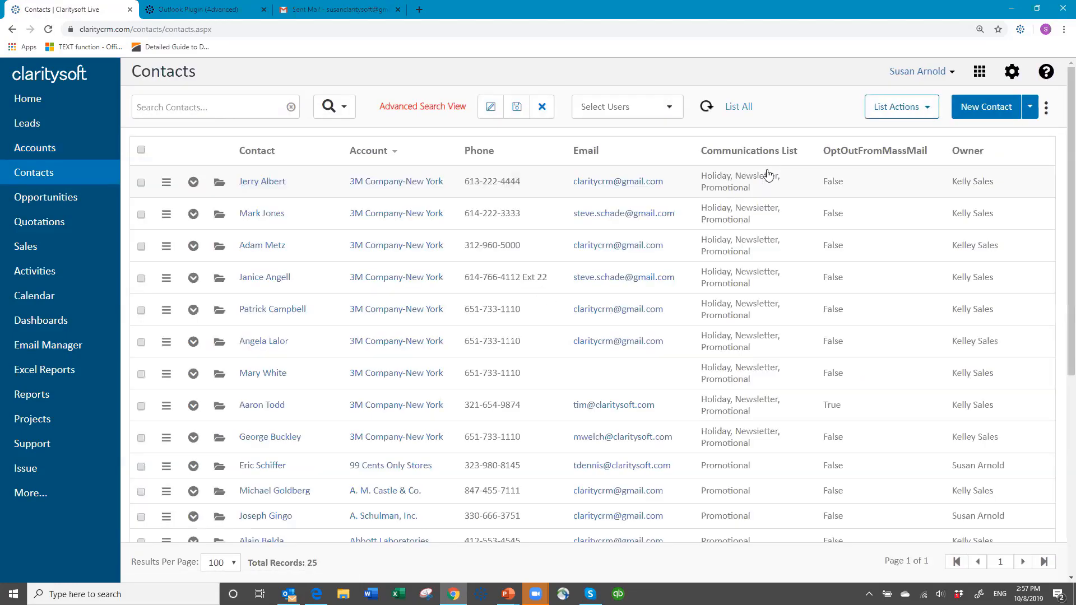
pyautogui.click(542, 111)
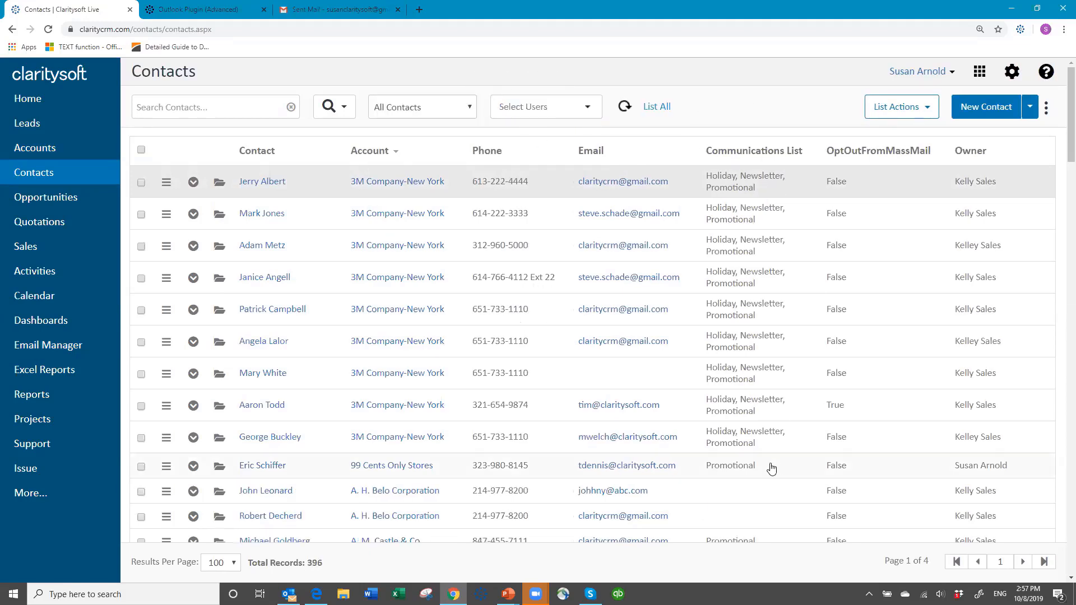
# Run an advanced account search for accounts in the Manufacturing sector with type Customer.
pyautogui.click(46, 150)
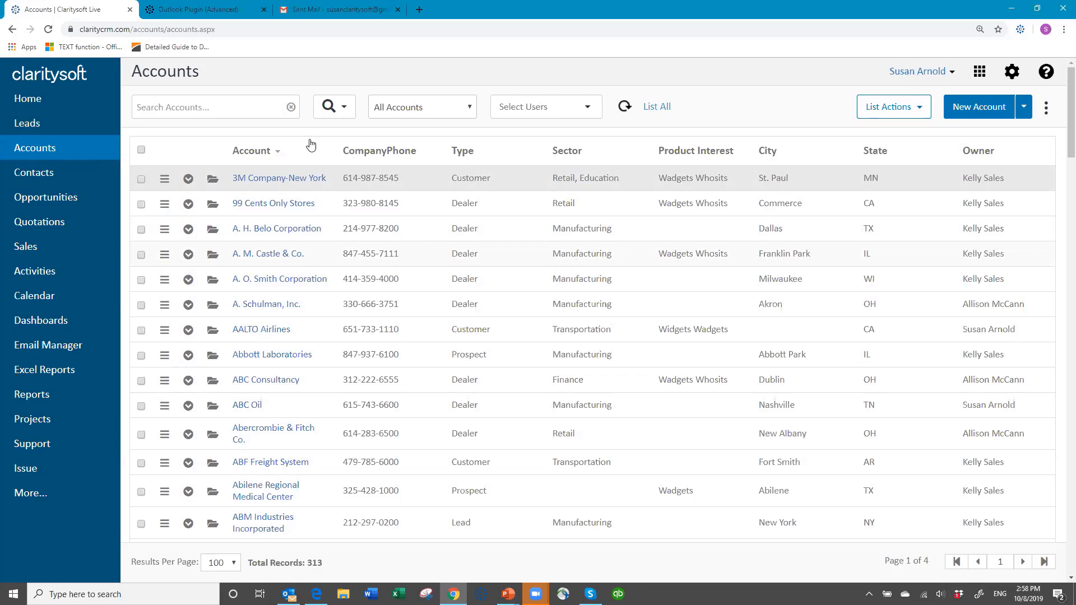
pyautogui.click(345, 109)
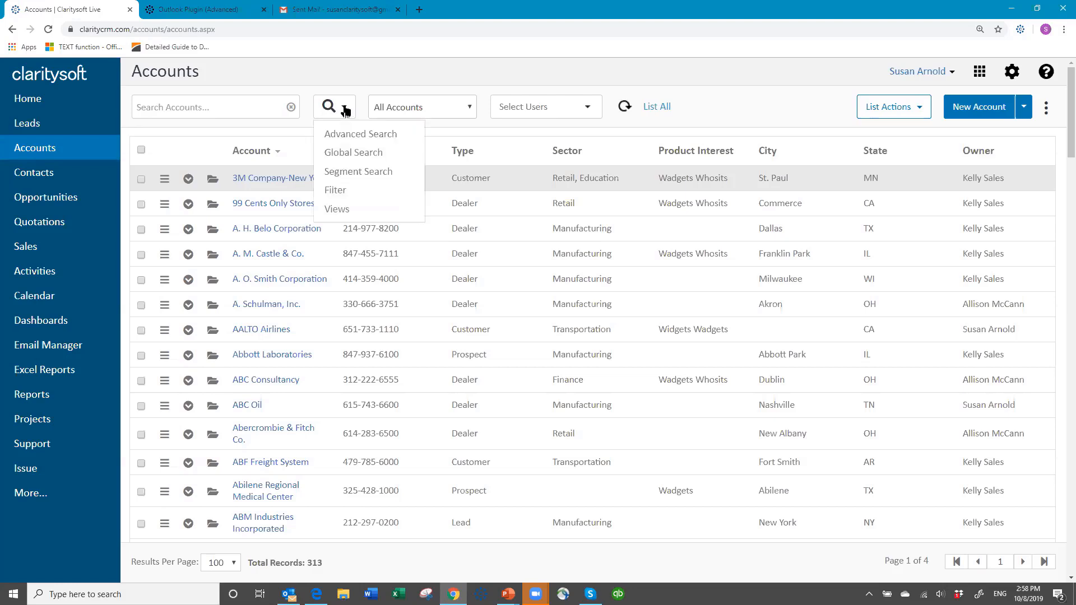
pyautogui.click(361, 134)
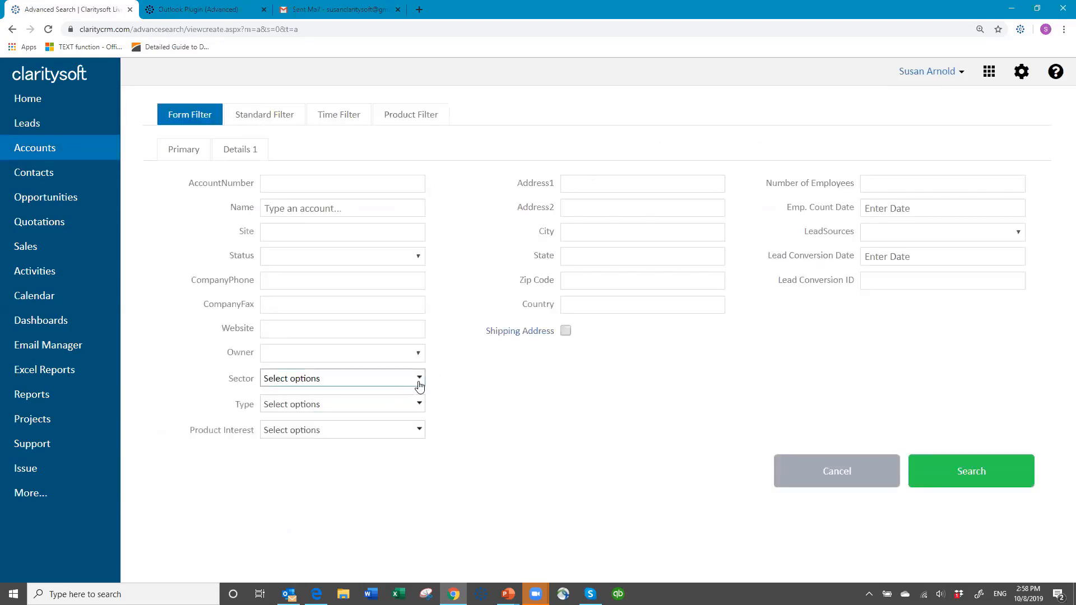
pyautogui.click(421, 380)
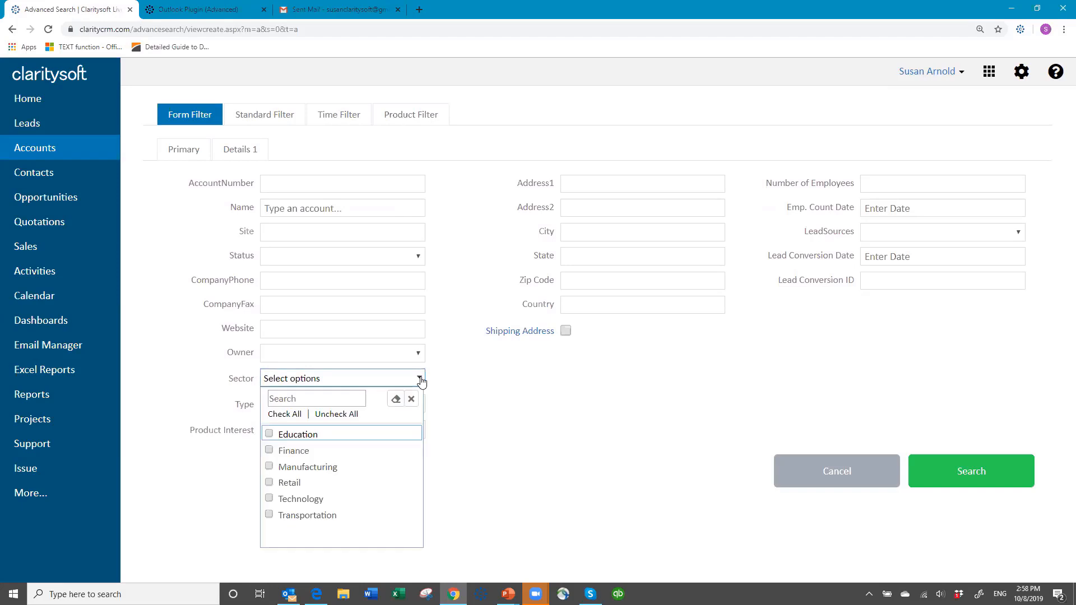
pyautogui.click(274, 470)
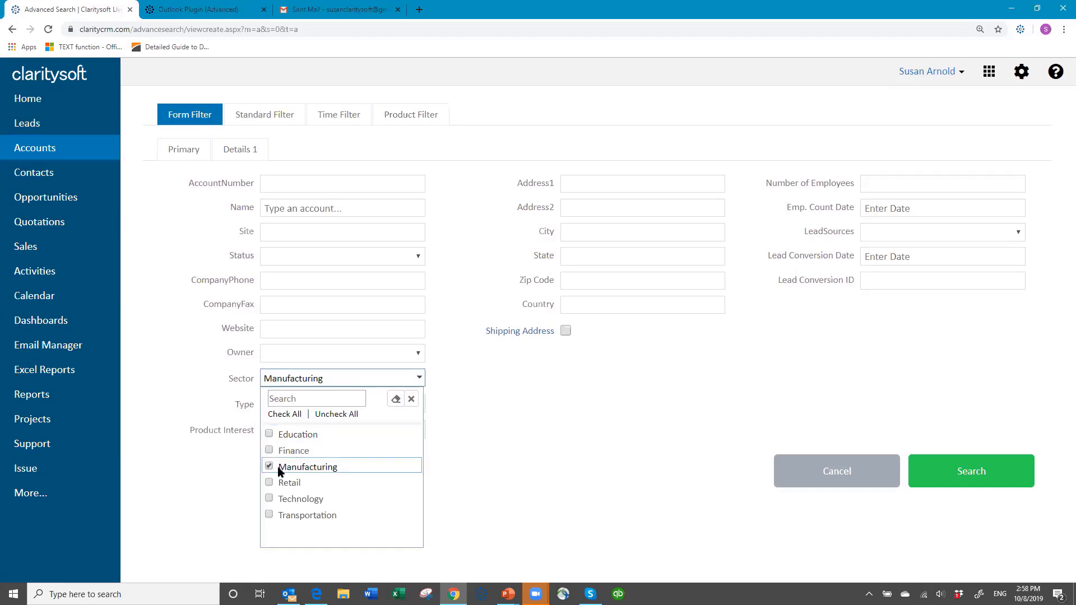
pyautogui.click(527, 466)
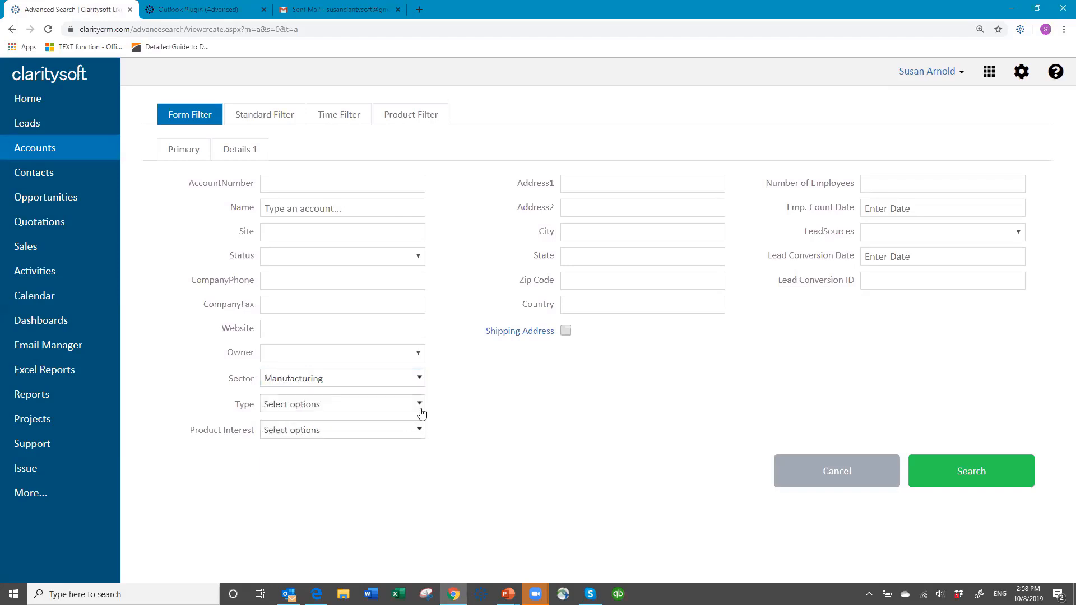
pyautogui.click(422, 259)
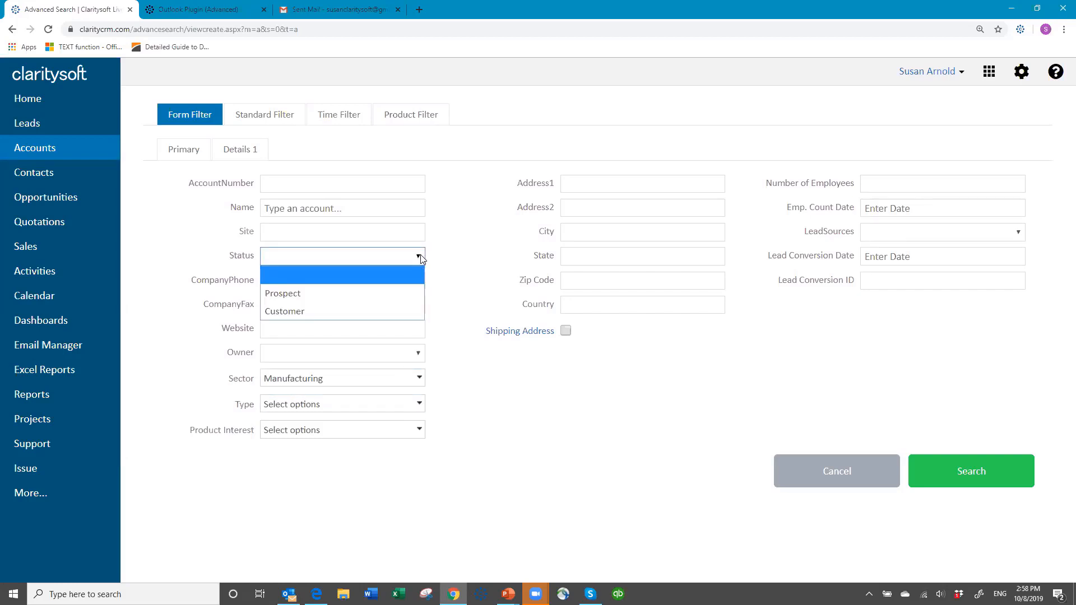
pyautogui.click(422, 406)
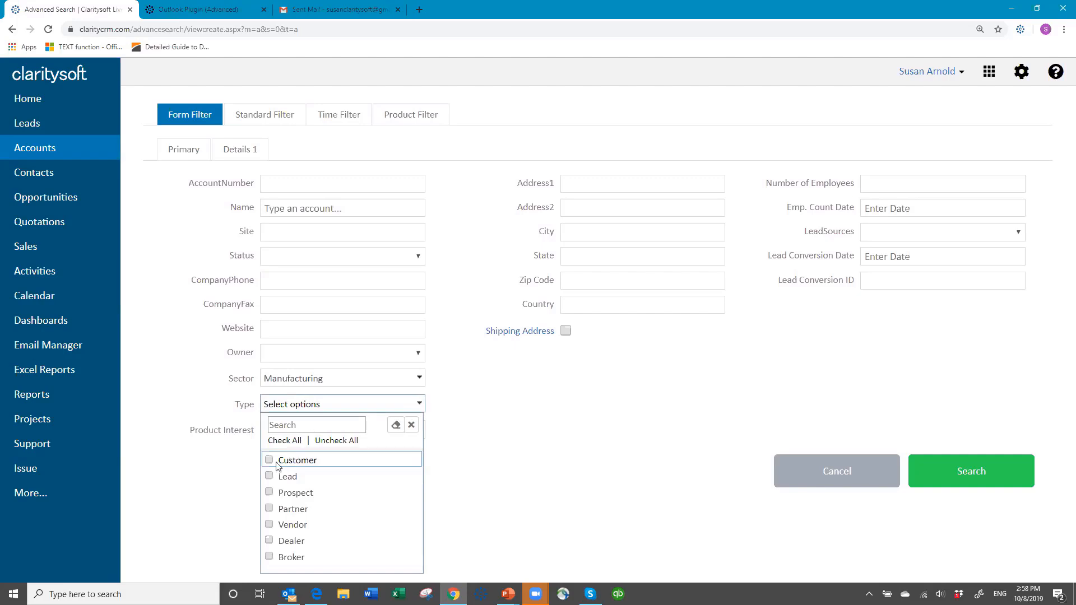
pyautogui.click(395, 461)
pyautogui.click(588, 441)
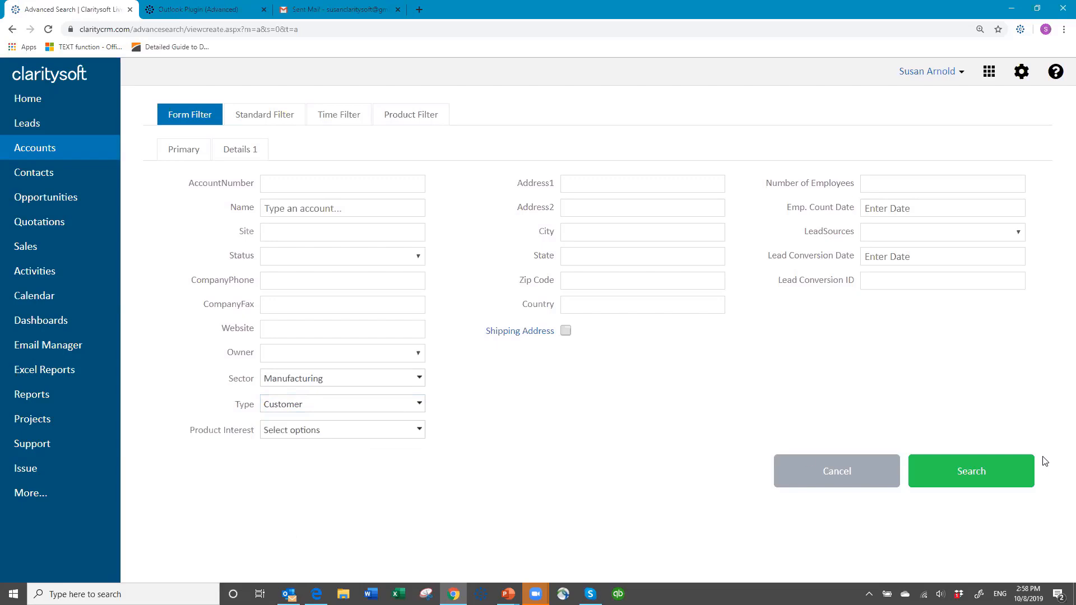
pyautogui.click(975, 471)
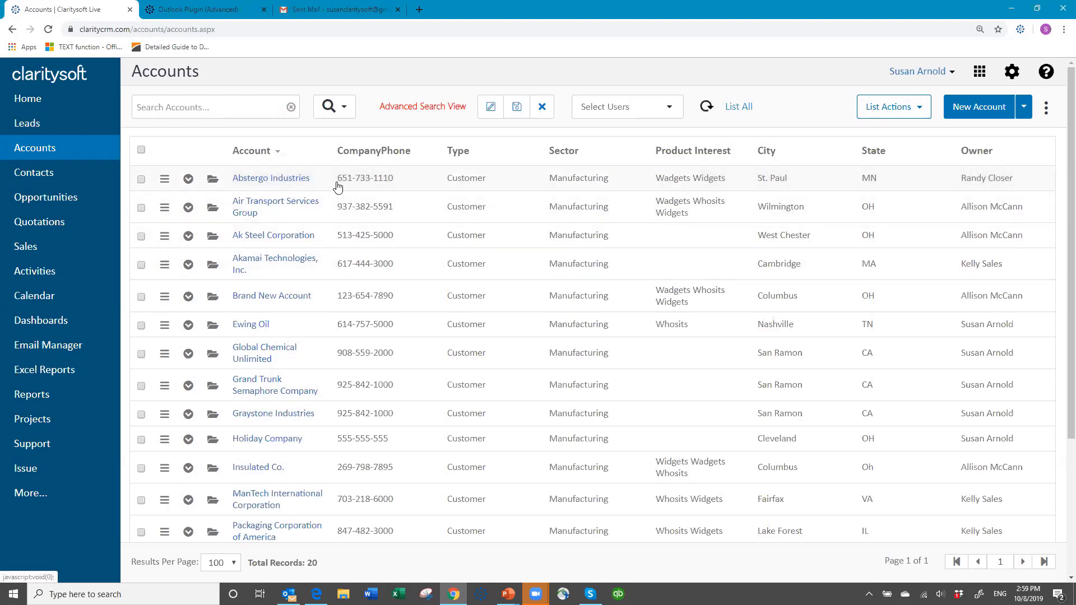
# Select all found accounts and view their contacts using all selected records marked as checked.
pyautogui.click(141, 150)
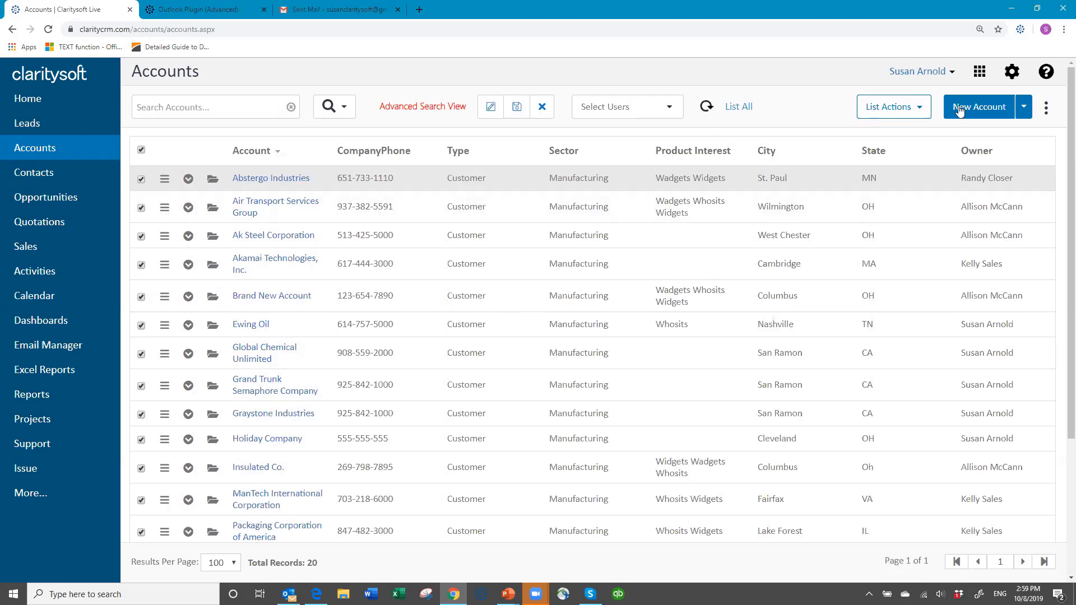
pyautogui.click(917, 108)
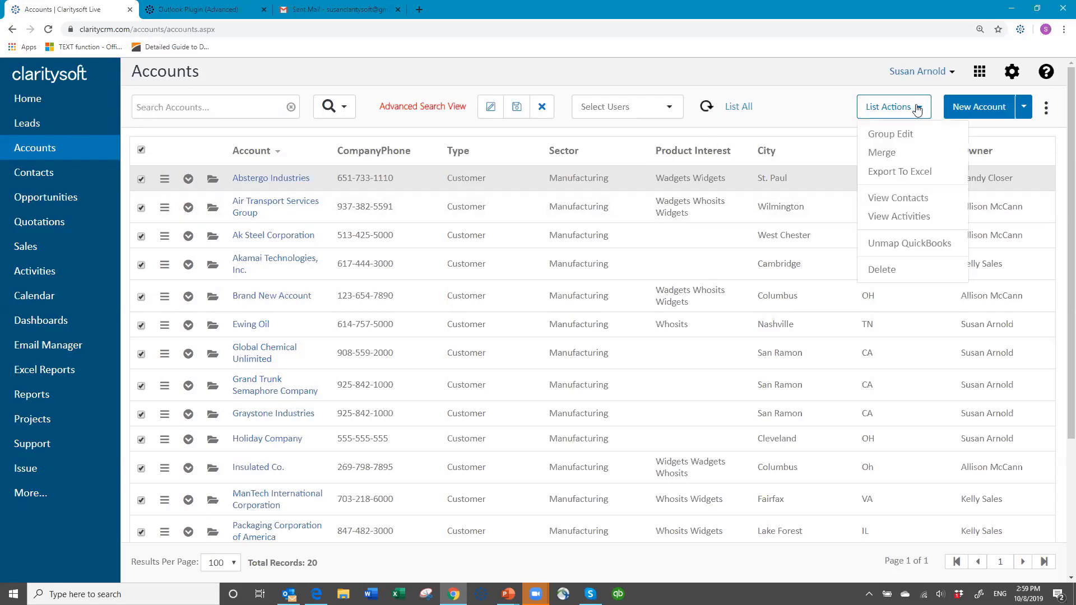
pyautogui.click(903, 203)
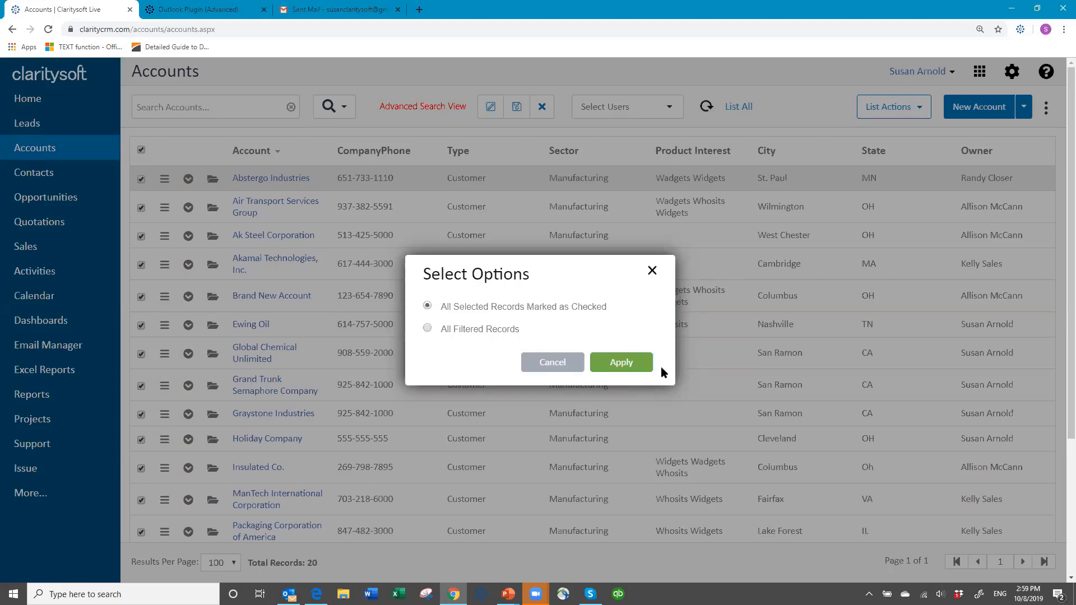
pyautogui.click(621, 363)
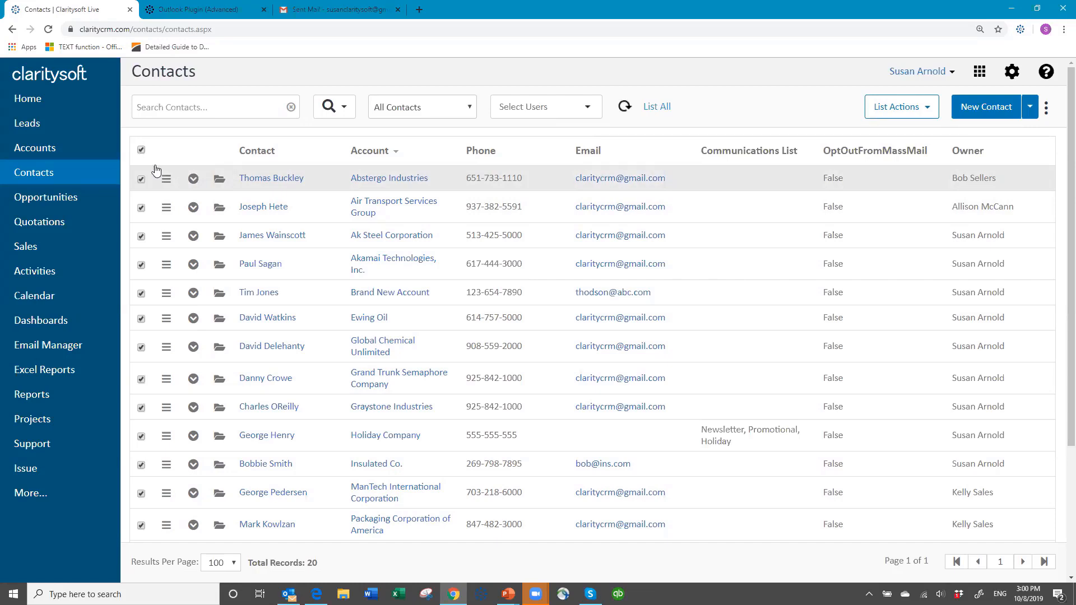
# Start a group email to all checked contacts.
pyautogui.click(931, 112)
pyautogui.click(906, 138)
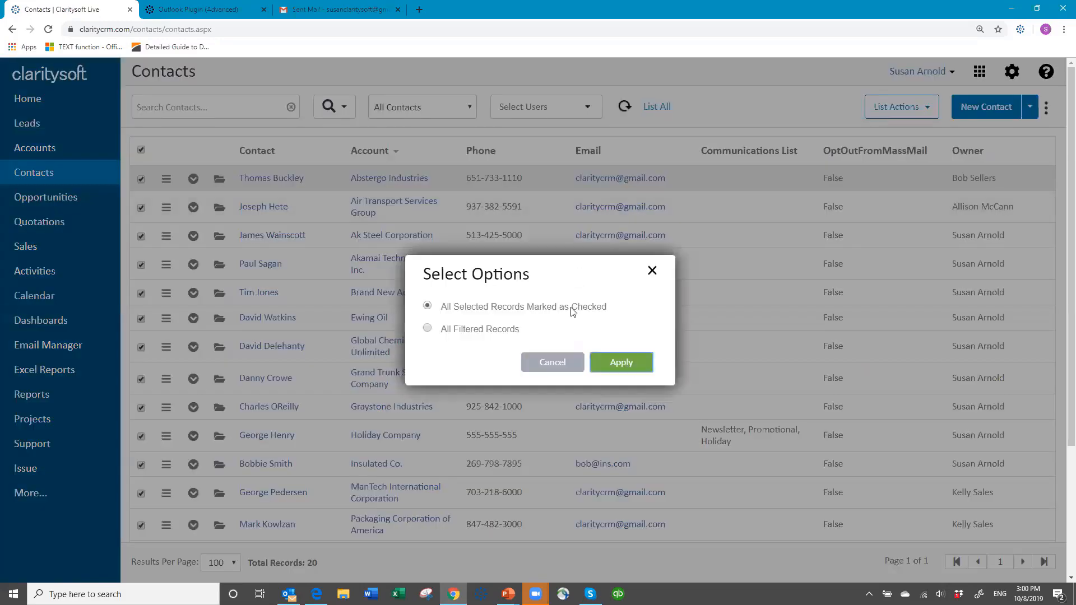
pyautogui.click(621, 363)
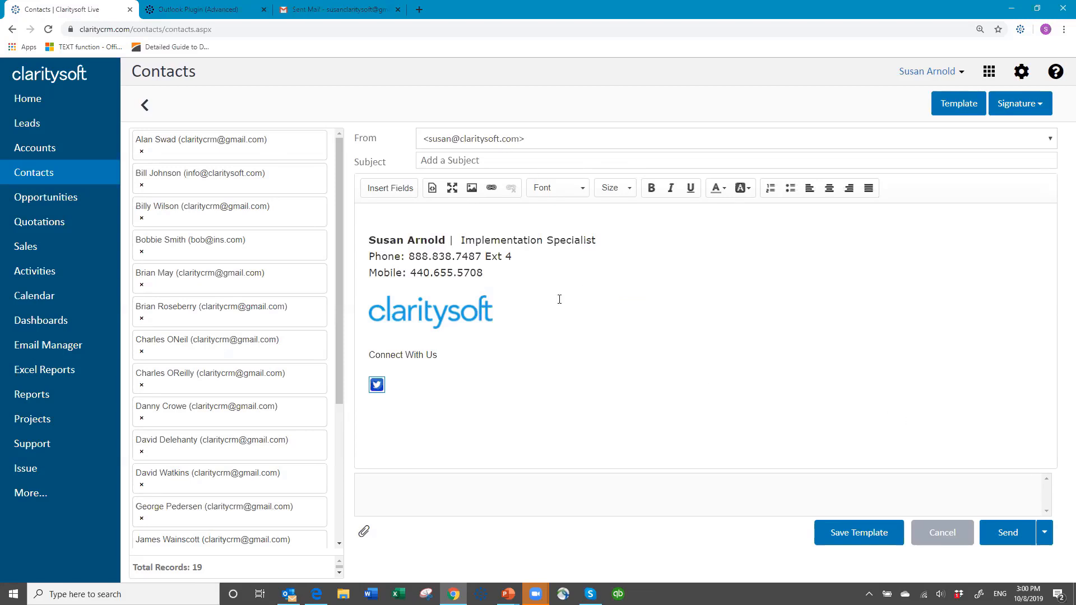
# Begin the email body with 'Hello' followed by the inserted First Name field.
pyautogui.click(376, 211)
pyautogui.write('Hello')
pyautogui.click(391, 189)
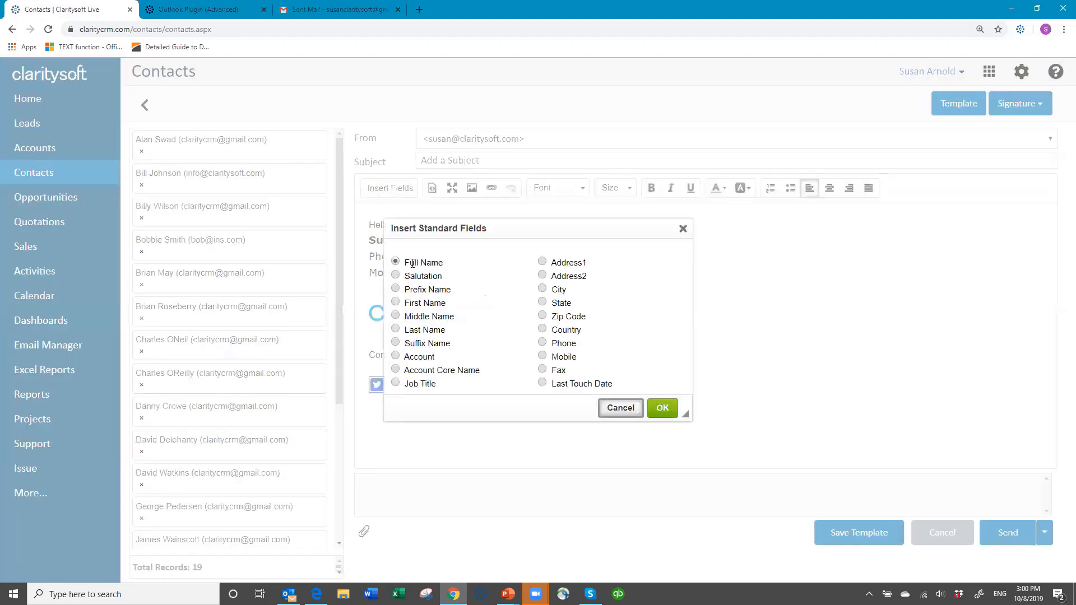
pyautogui.click(396, 303)
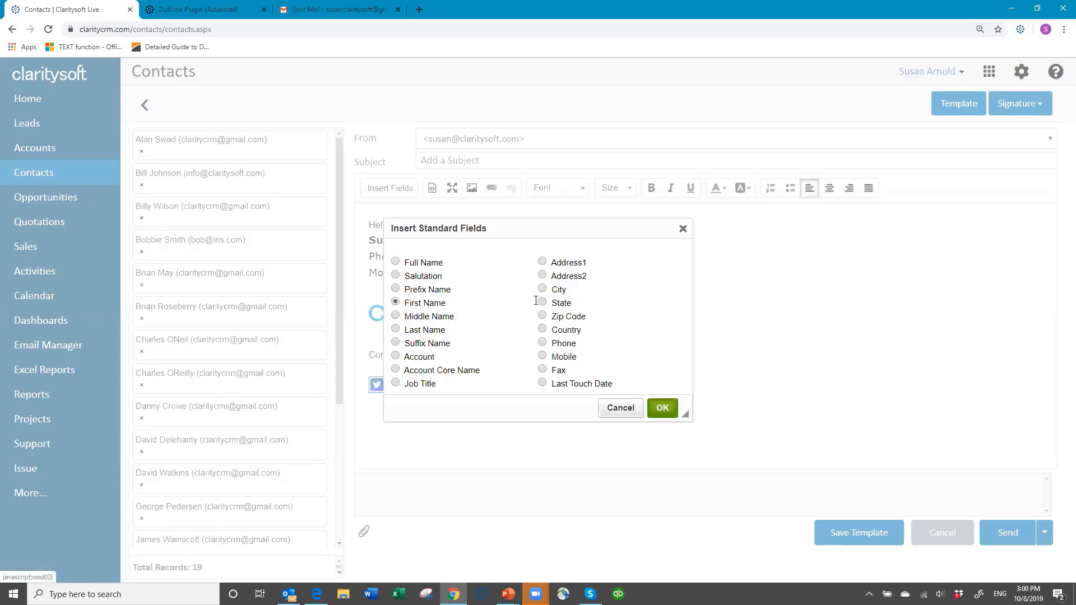
pyautogui.click(663, 408)
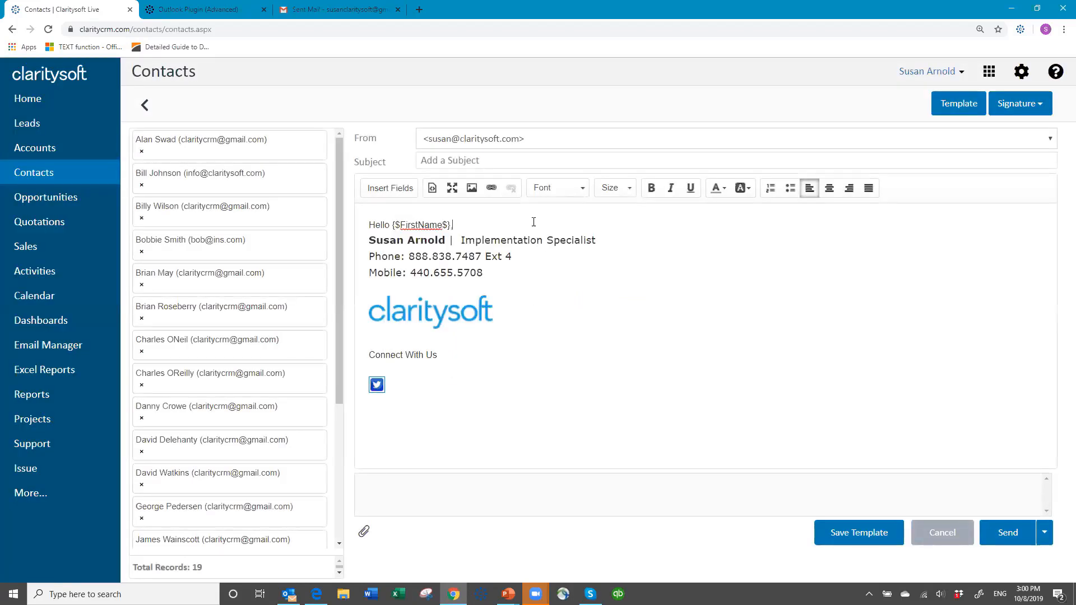
# Add a comma after the greeting and a line of sample text 'ajd kaj kasf jksj kasjf kasj kaj' followed by a blank line.
pyautogui.write(',')
pyautogui.press('Return')
pyautogui.write('ajd kaj kasf jksj kasjf kasj kaj')
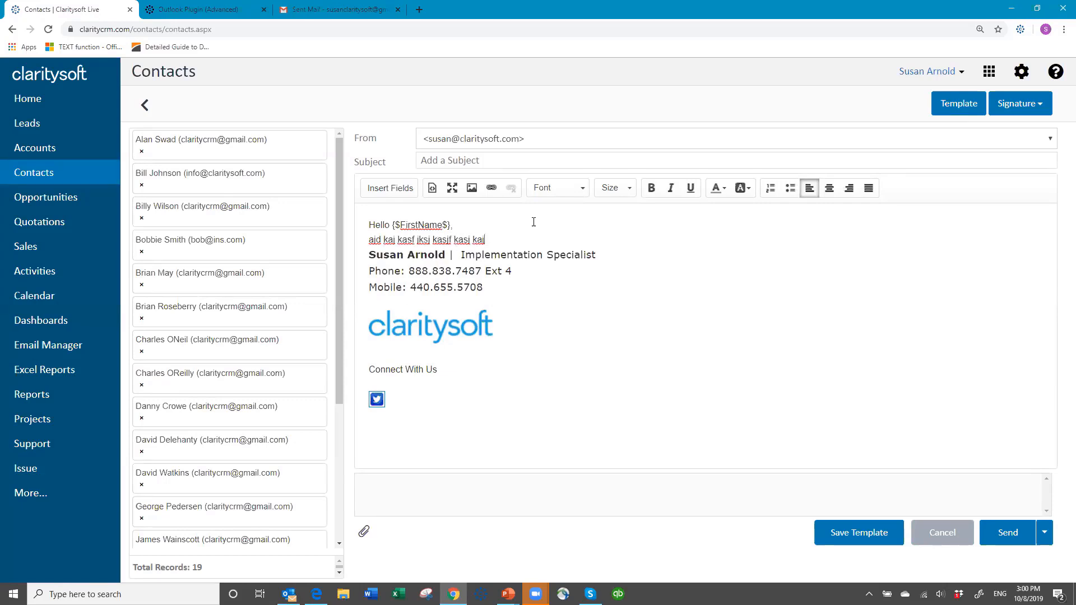
pyautogui.press('Return')
pyautogui.press('Return')
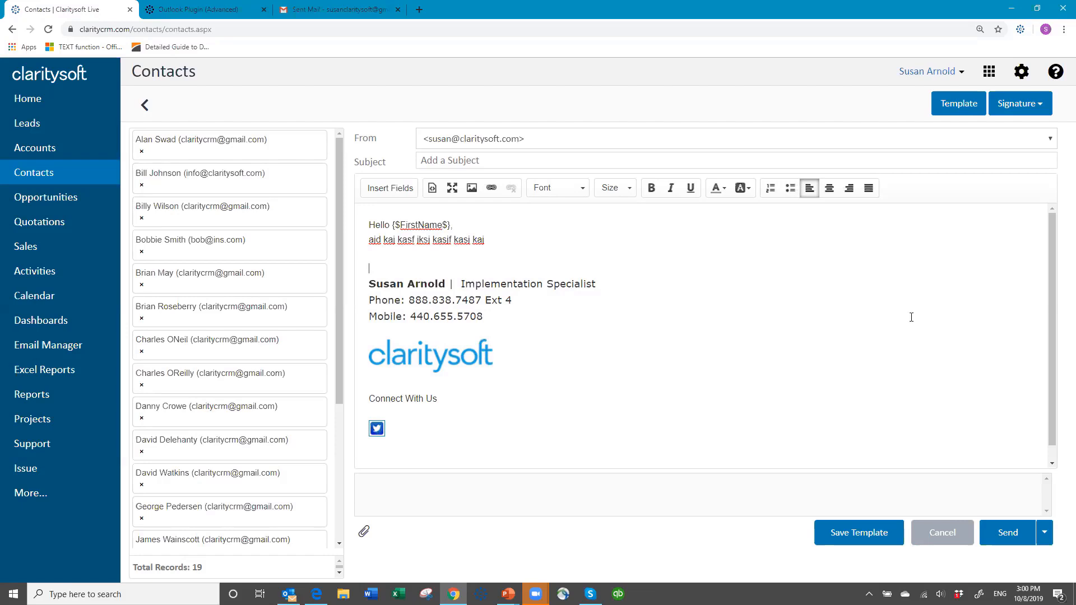
# Cancel the group email without sending it.
pyautogui.click(935, 539)
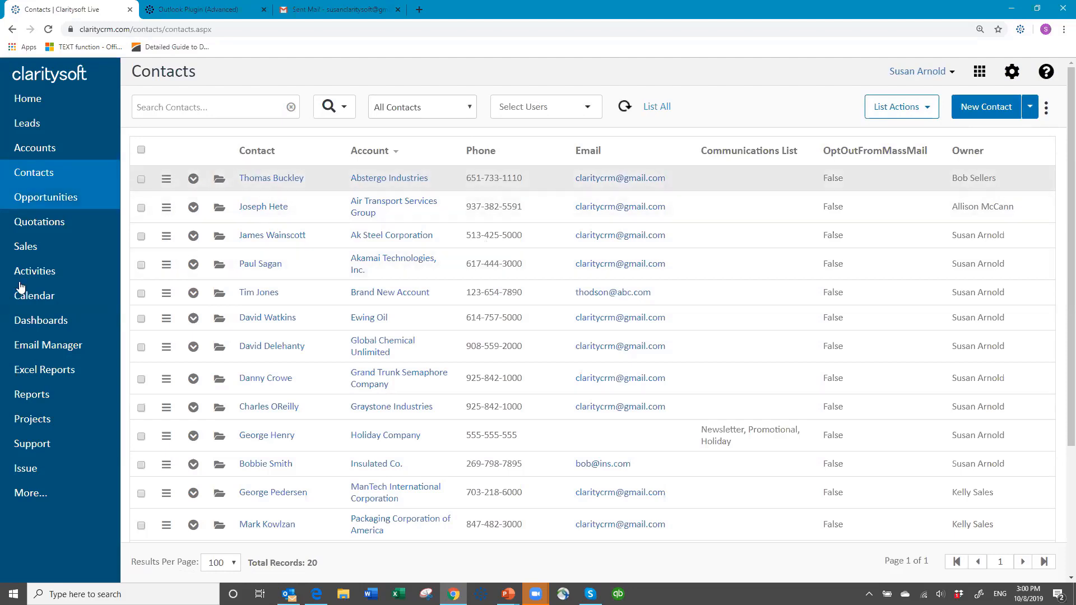
# Open the Activities list and examine its list actions for emailing contacts.
pyautogui.click(37, 275)
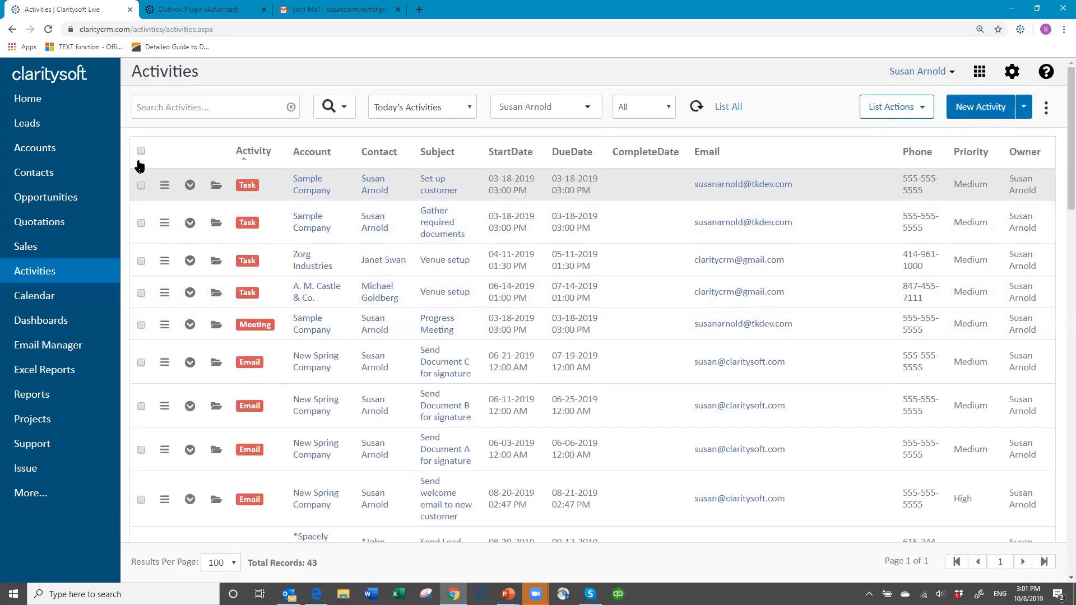
pyautogui.click(921, 110)
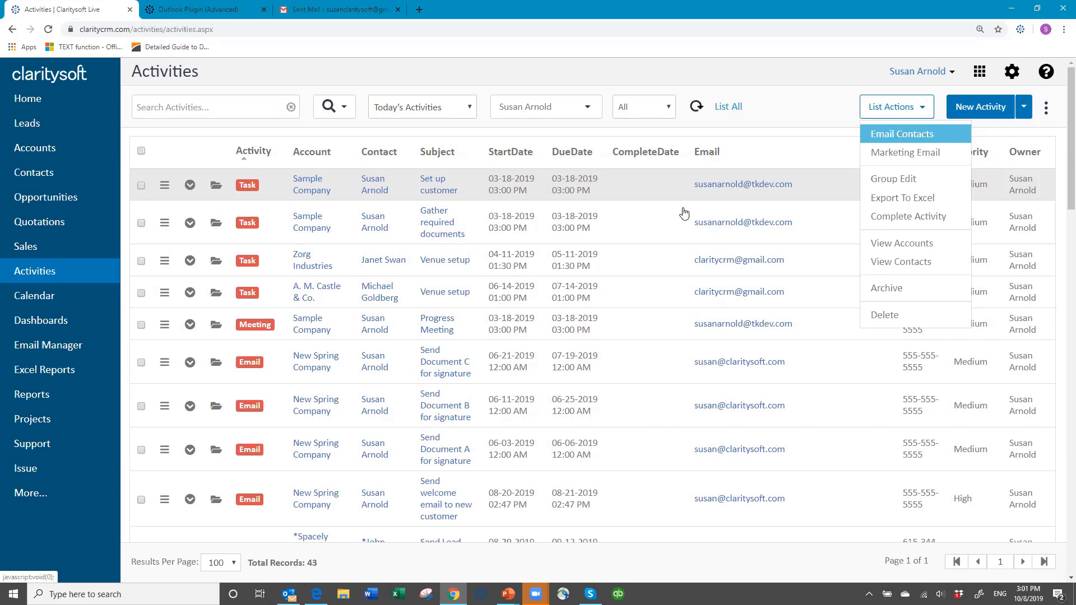
pyautogui.click(209, 104)
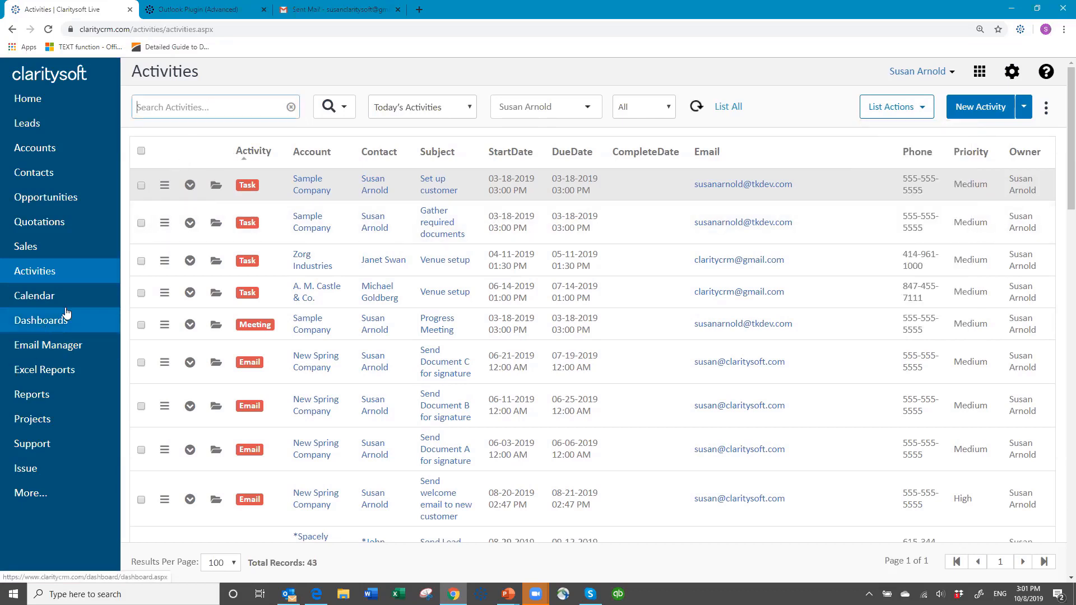
# Open the Opportunities list and examine its list actions for emailing contacts.
pyautogui.click(61, 206)
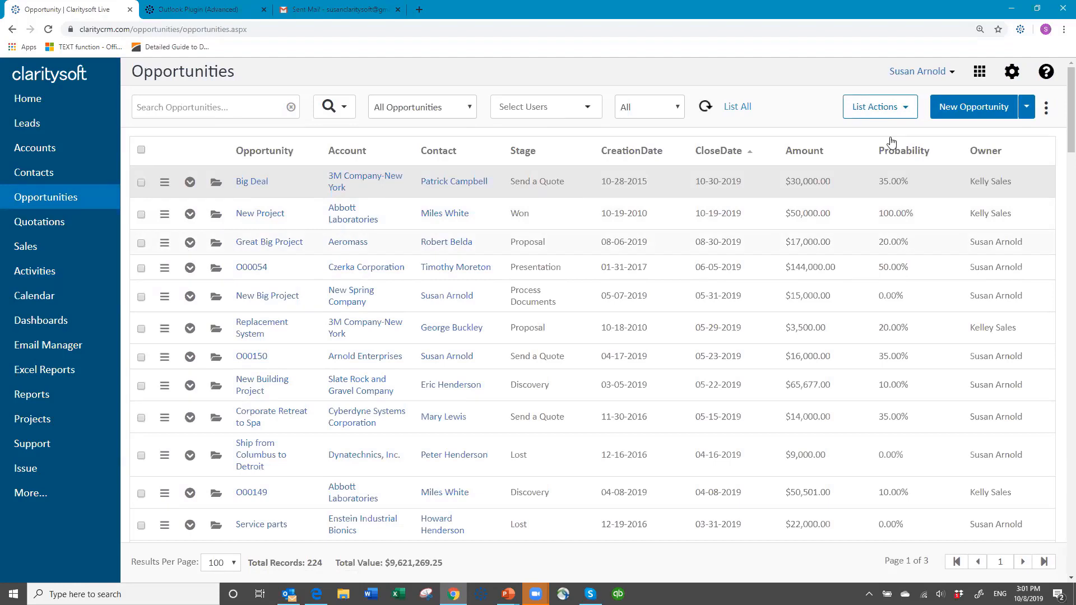
pyautogui.click(907, 108)
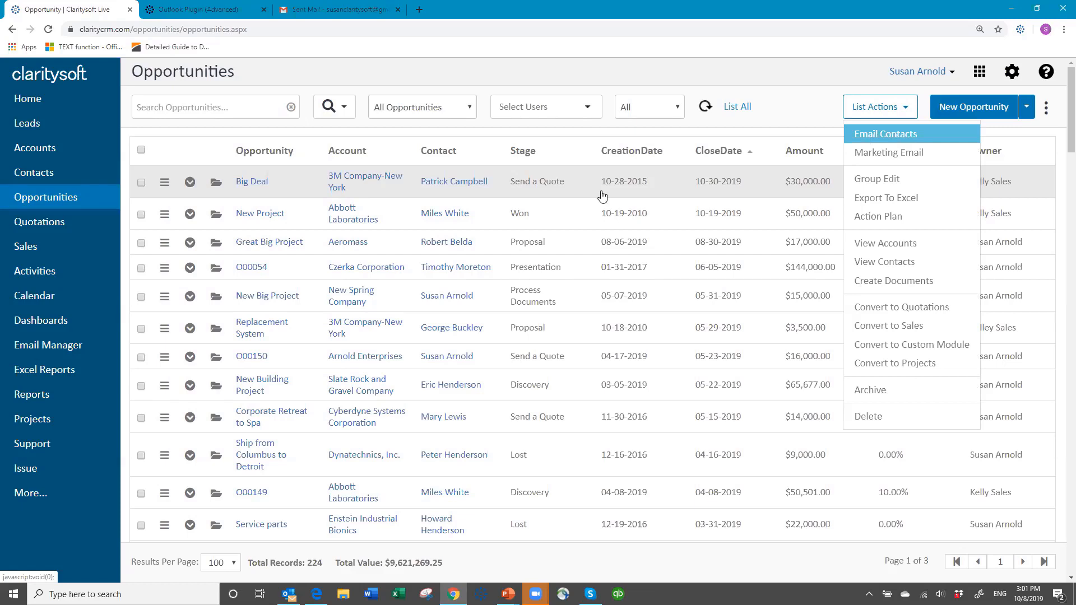
pyautogui.click(388, 74)
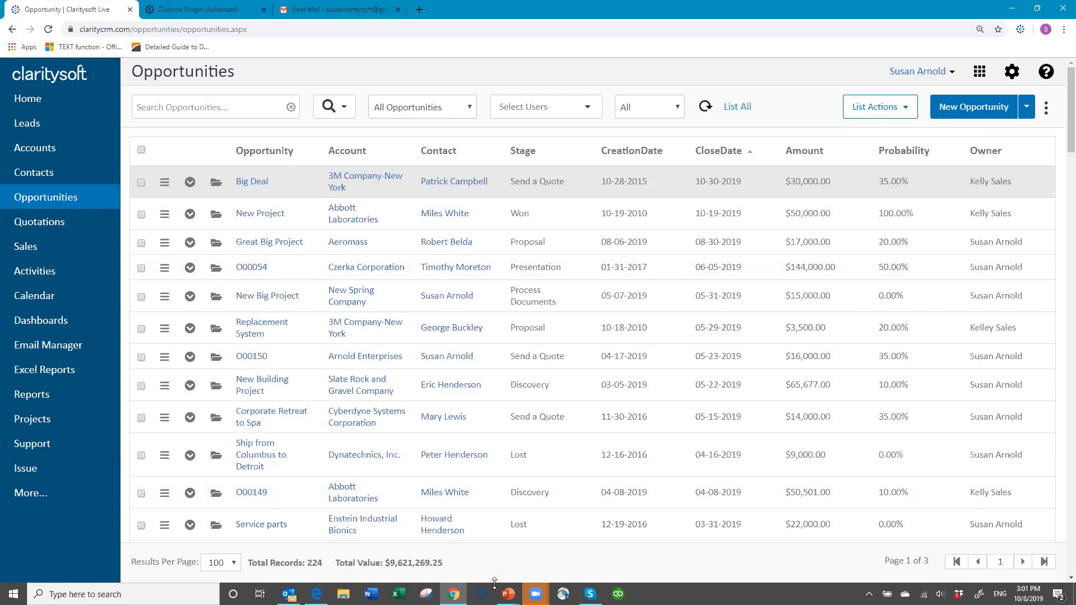
# Switch to the PowerPoint presentation and advance to the closing slide.
pyautogui.click(508, 593)
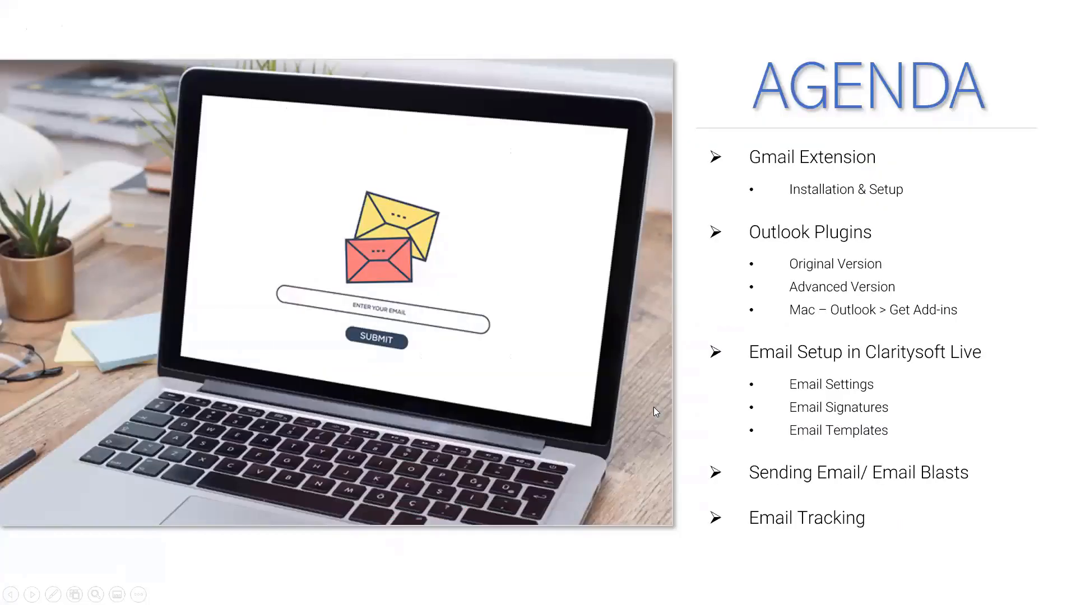
pyautogui.click(653, 407)
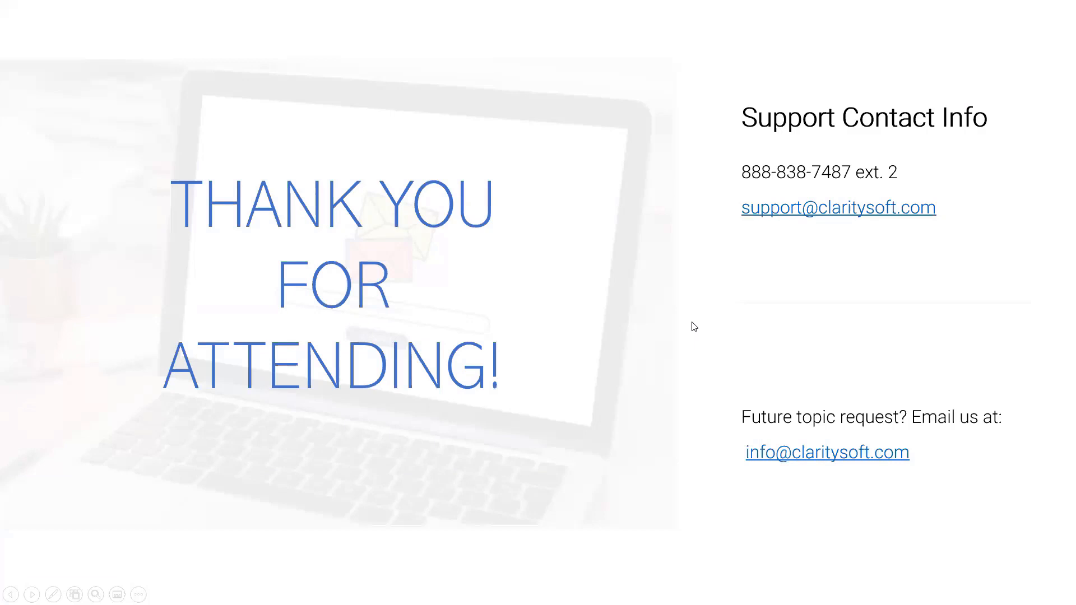